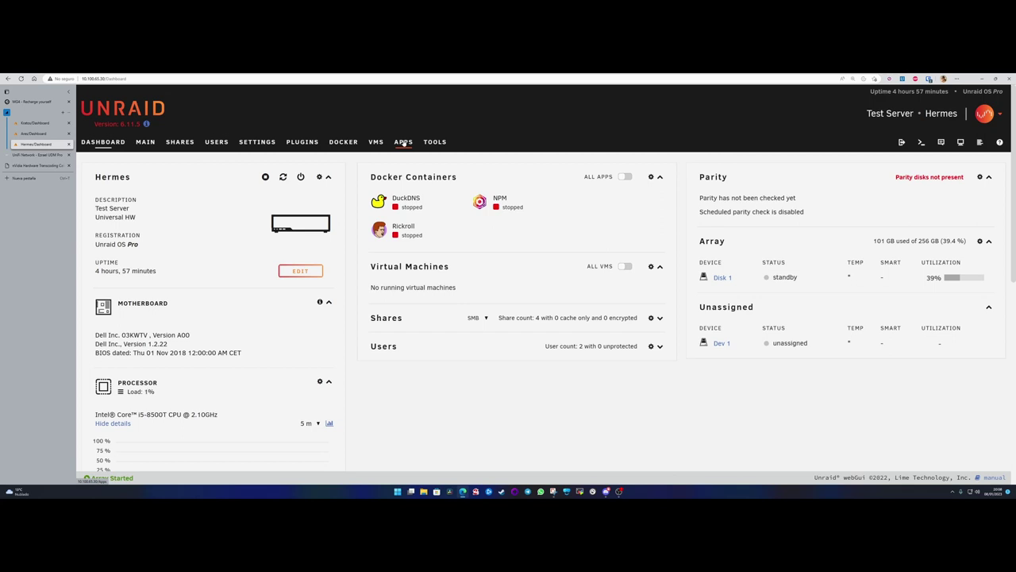
- Search the Apps store for 'backup' to list Appdata Backup/Restore v3
left_click(404, 142)
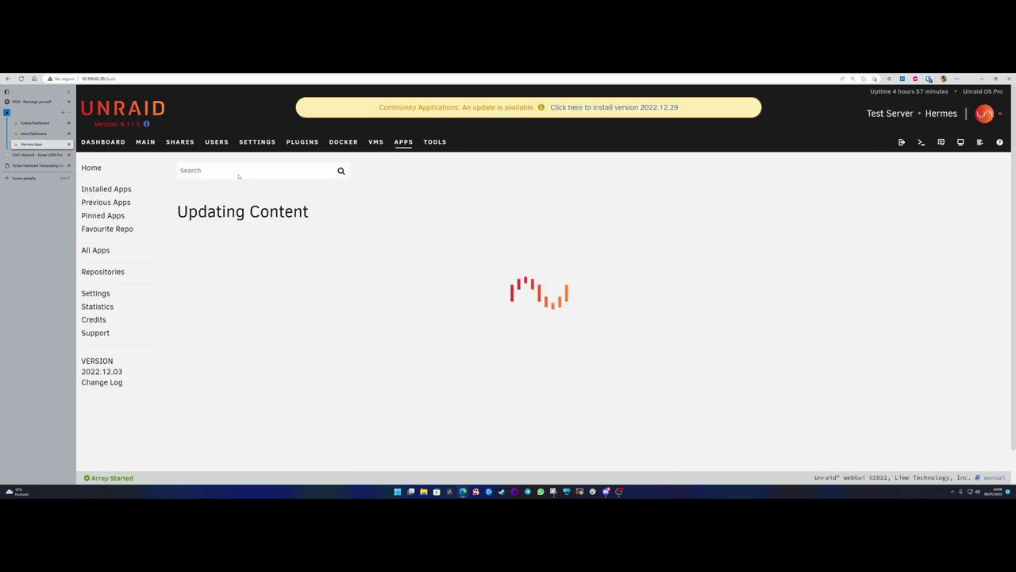
left_click(103, 141)
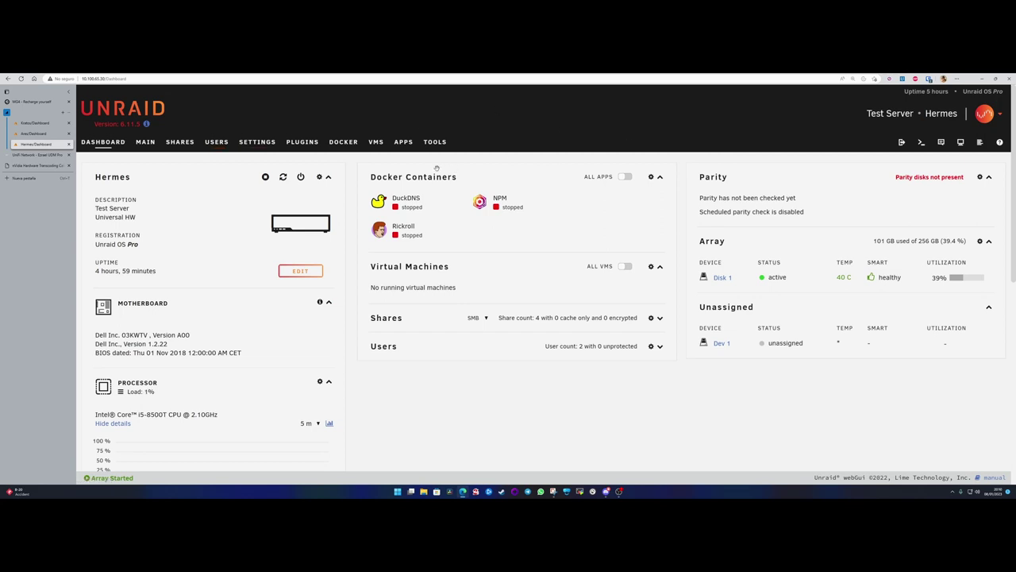
left_click(403, 142)
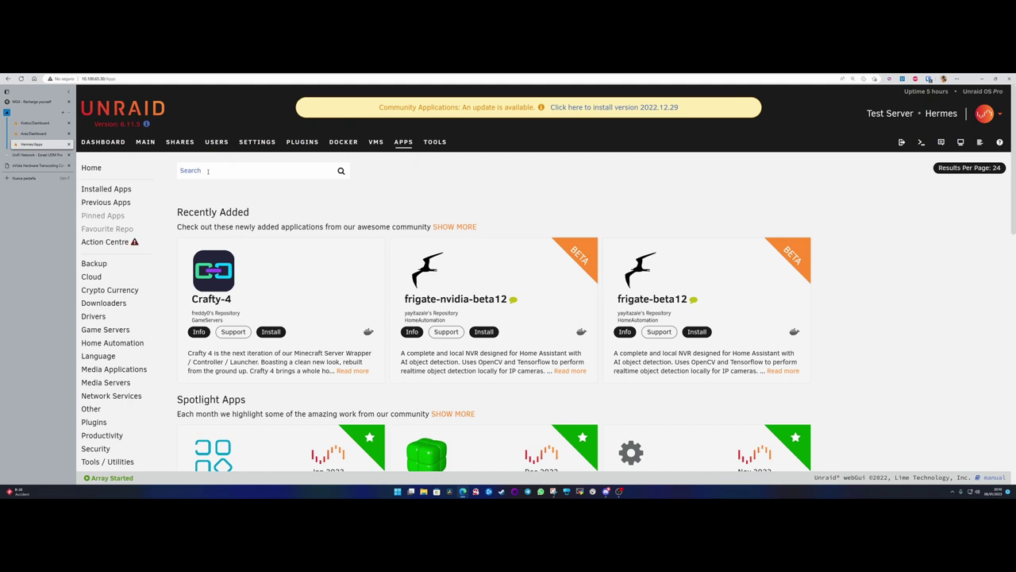
type("backup")
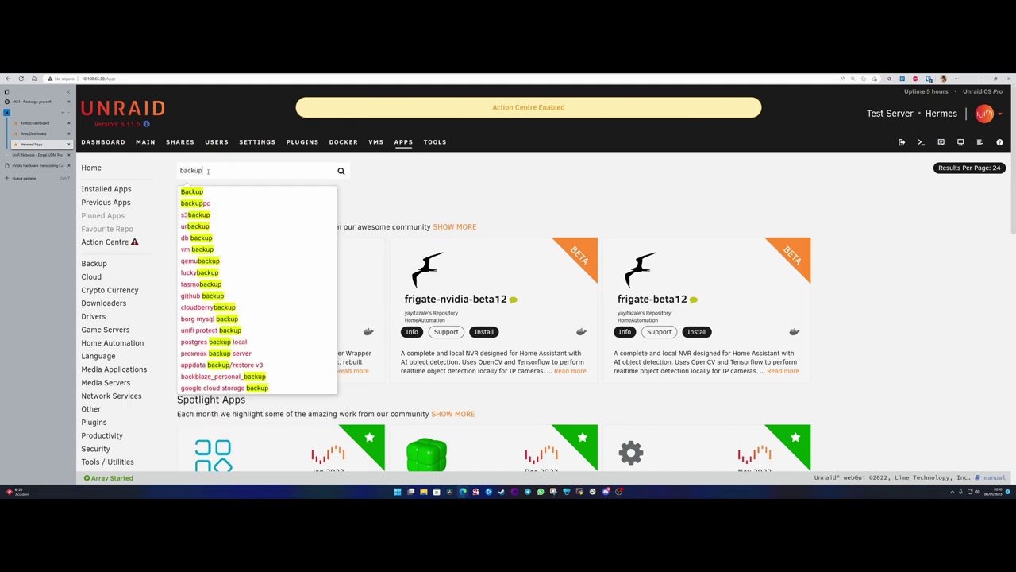
key("Return")
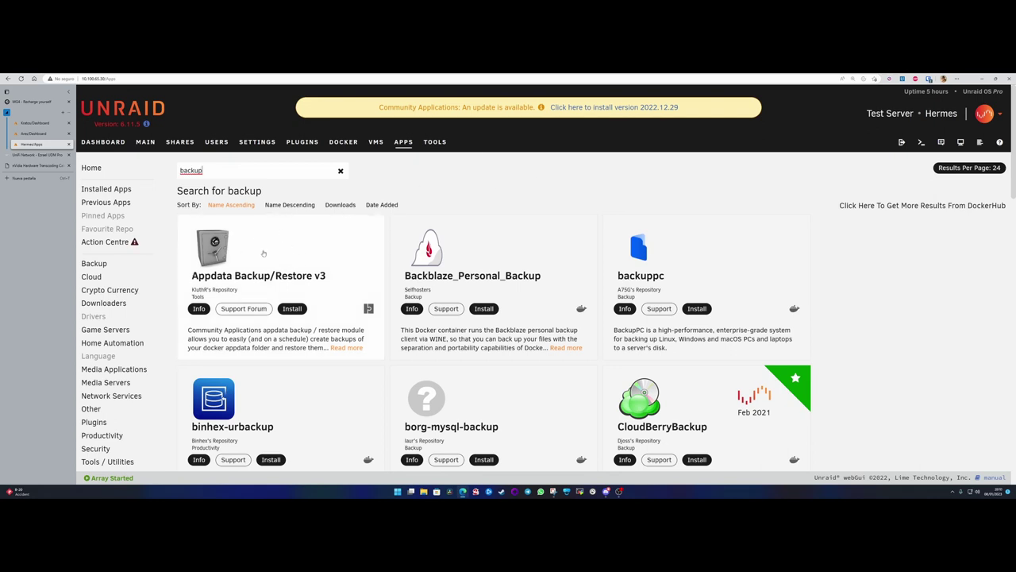
- Install the Appdata Backup/Restore v3 plugin, close the log and app details, and return to the Dashboard
left_click(291, 309)
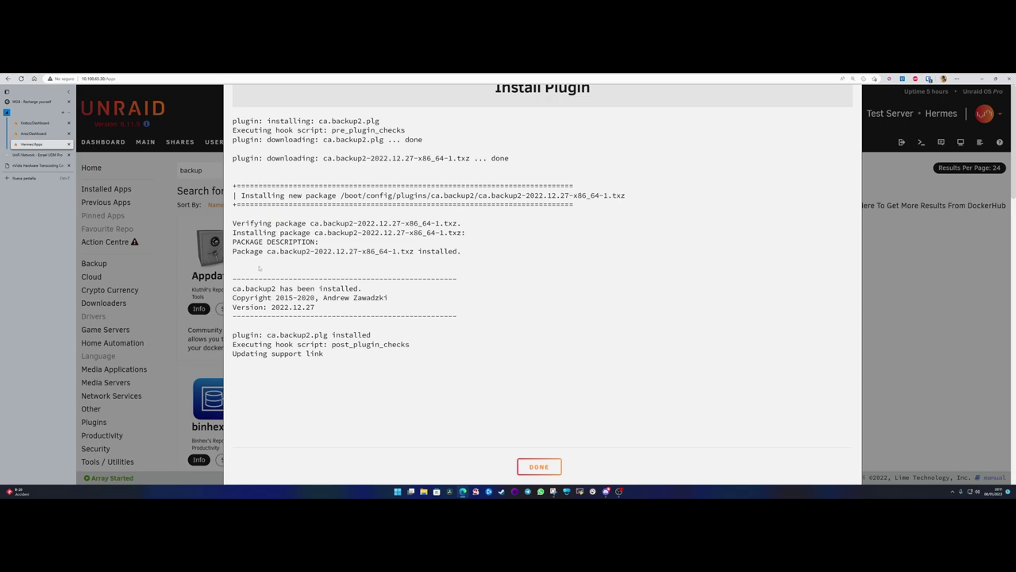
left_click(539, 467)
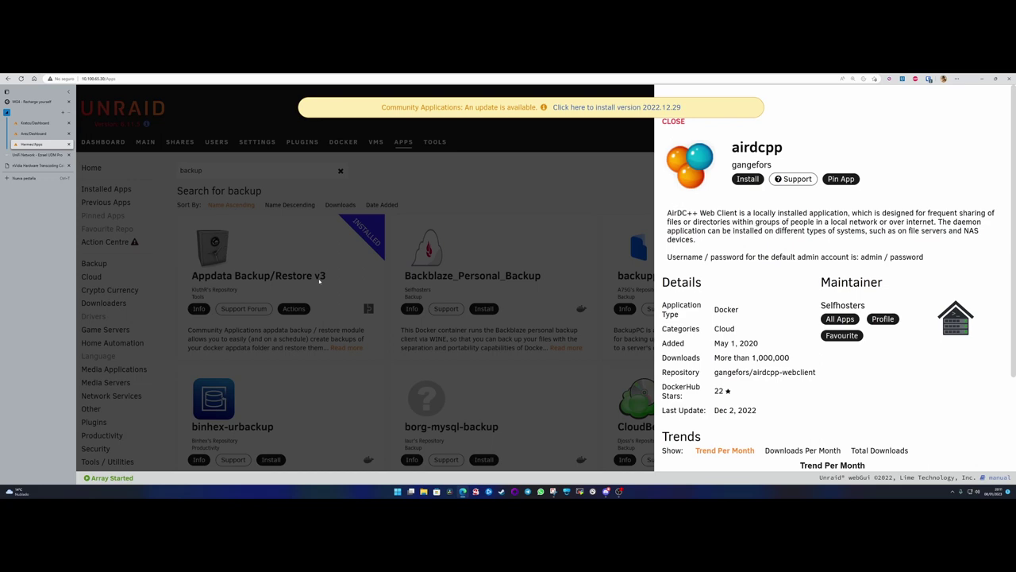
left_click(547, 179)
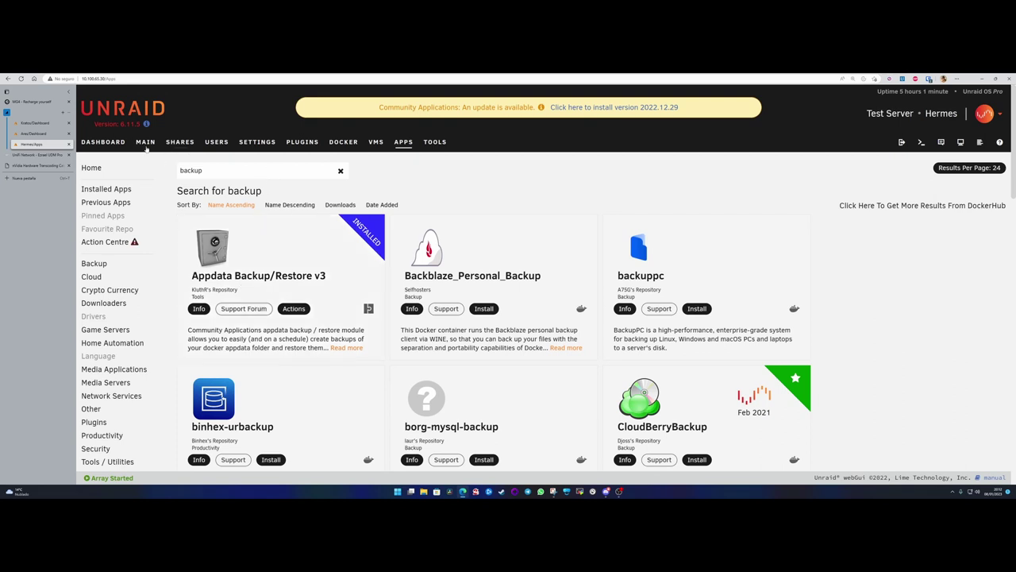
left_click(103, 142)
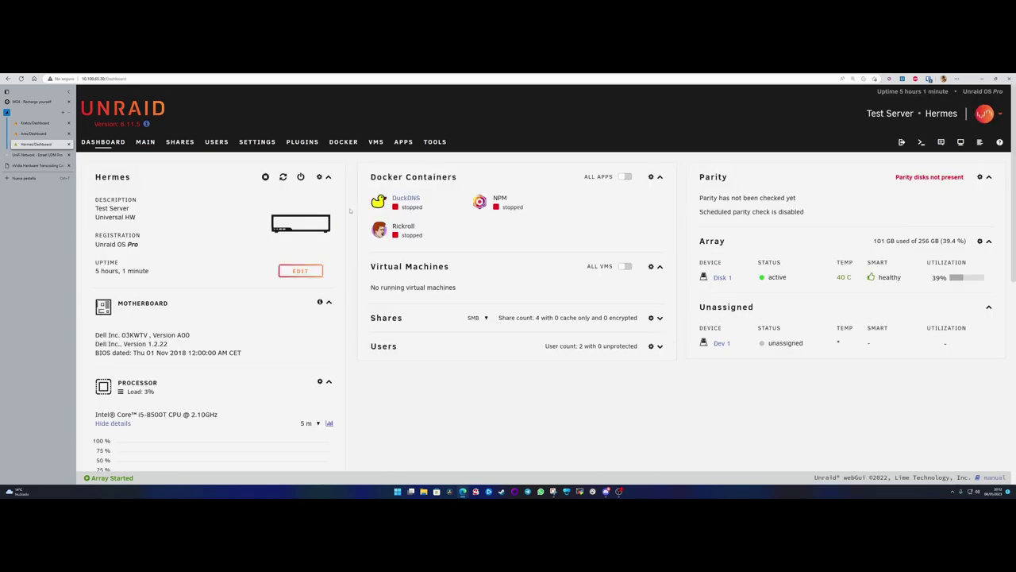
- Open Backup/Restore Appdata under User Utilities on the Settings page
left_click(262, 144)
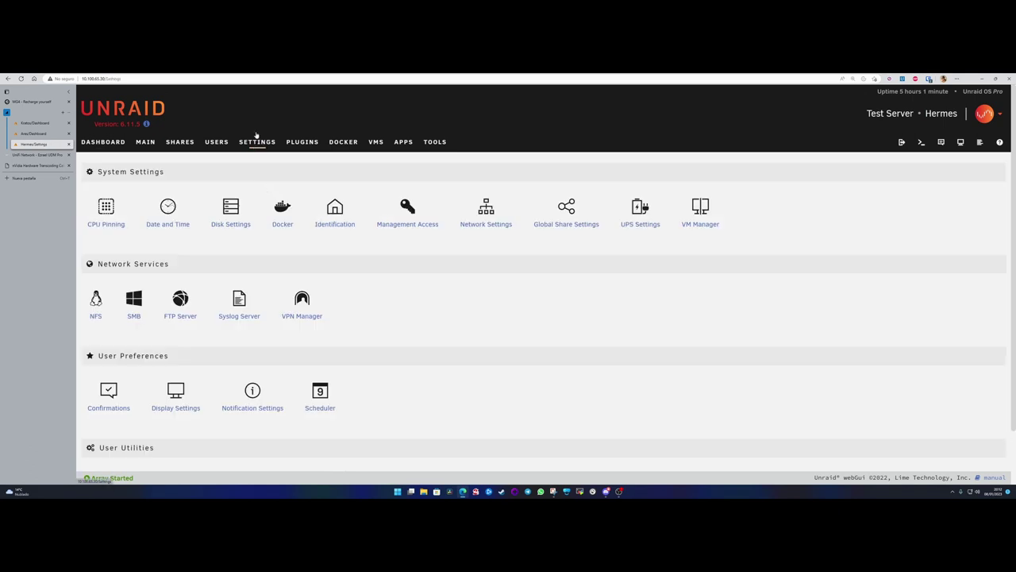
scroll(156, 395, "down", 1)
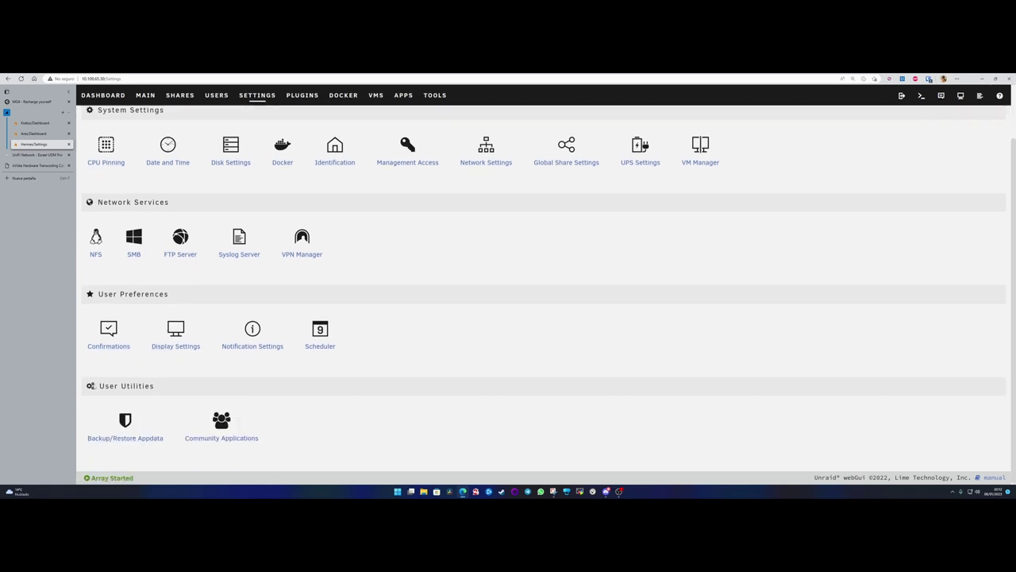
triple_click(175, 388)
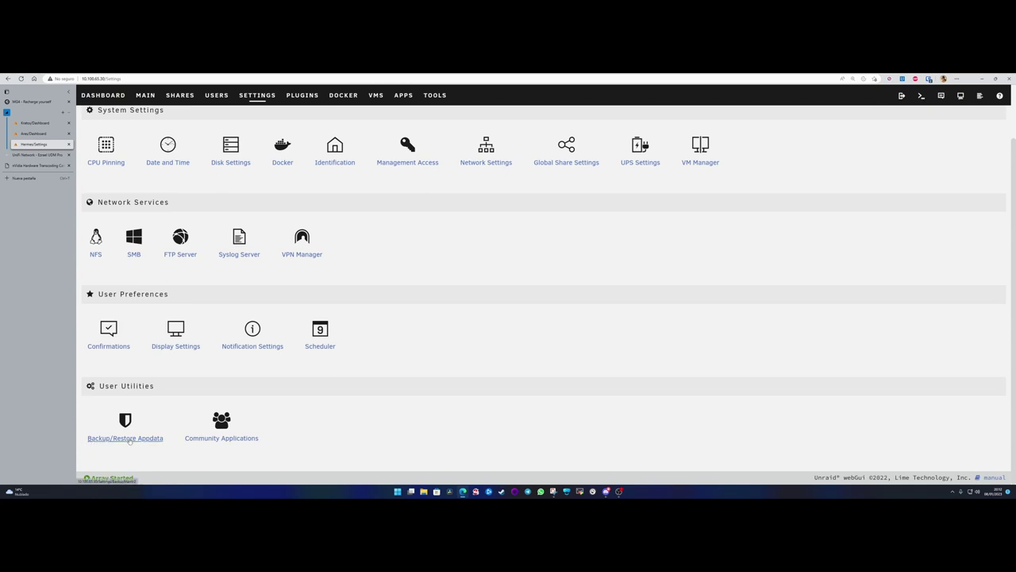
left_click(129, 438)
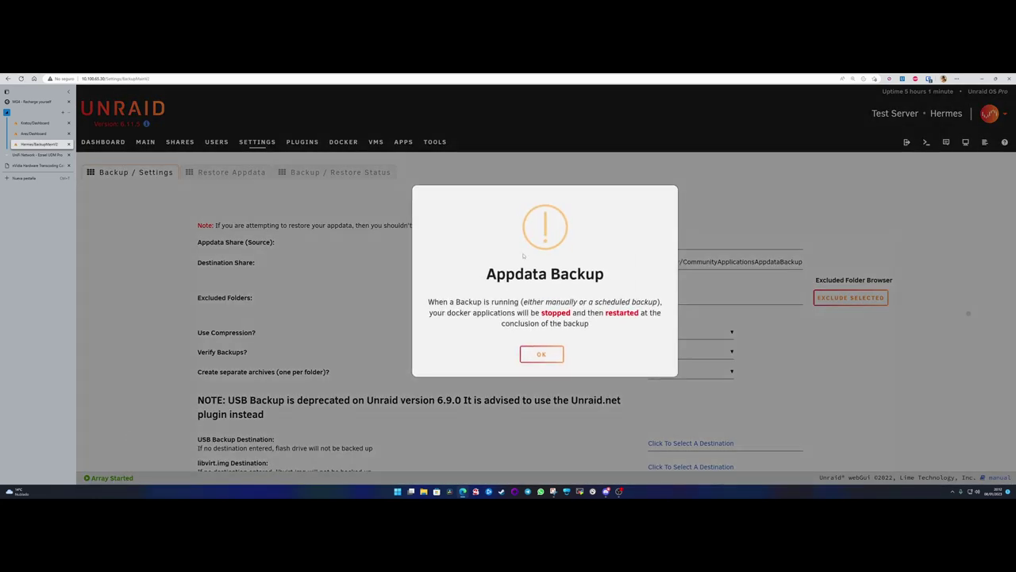
- Dismiss the containers-stopped warning and look over the Backup / Settings form
left_click(542, 355)
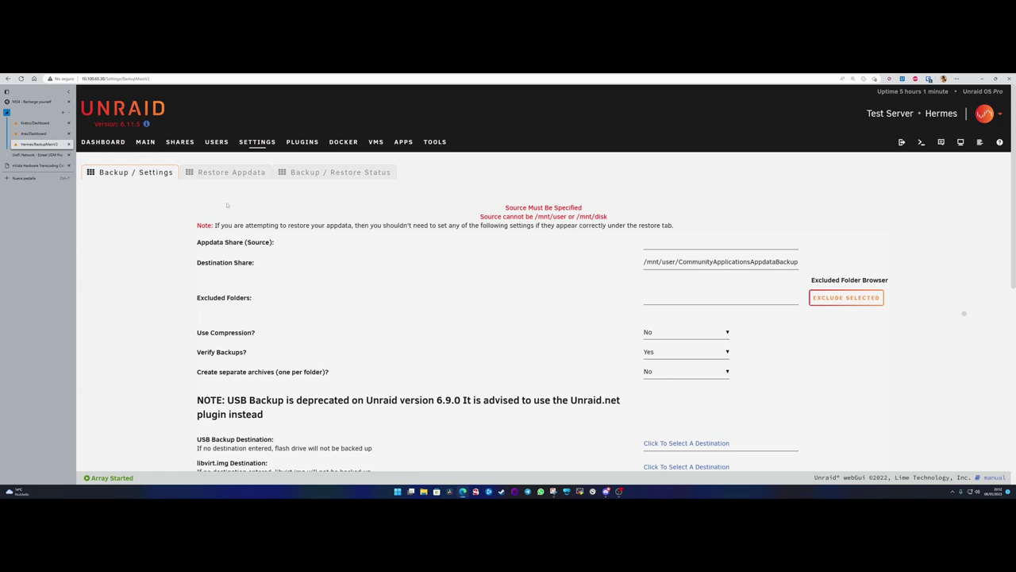
scroll(318, 254, "down", 6)
scroll(337, 306, "up", 6)
scroll(508, 270, "down", 5)
scroll(503, 298, "up", 3)
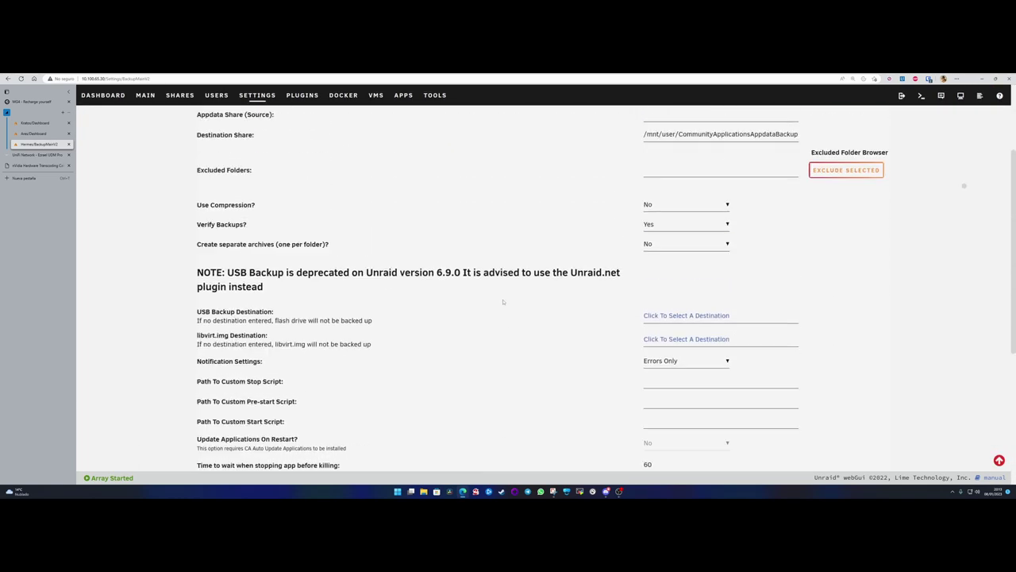
scroll(524, 302, "up", 1)
scroll(549, 302, "up", 2)
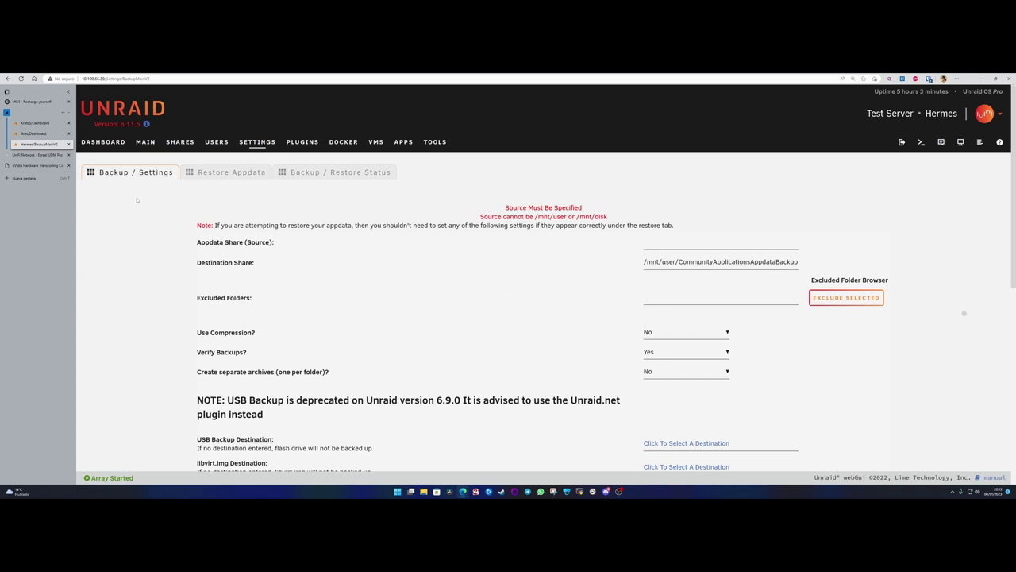
- Inspect the Disk 1 and unassigned Dev 1 rows on the Dashboard
left_click(103, 143)
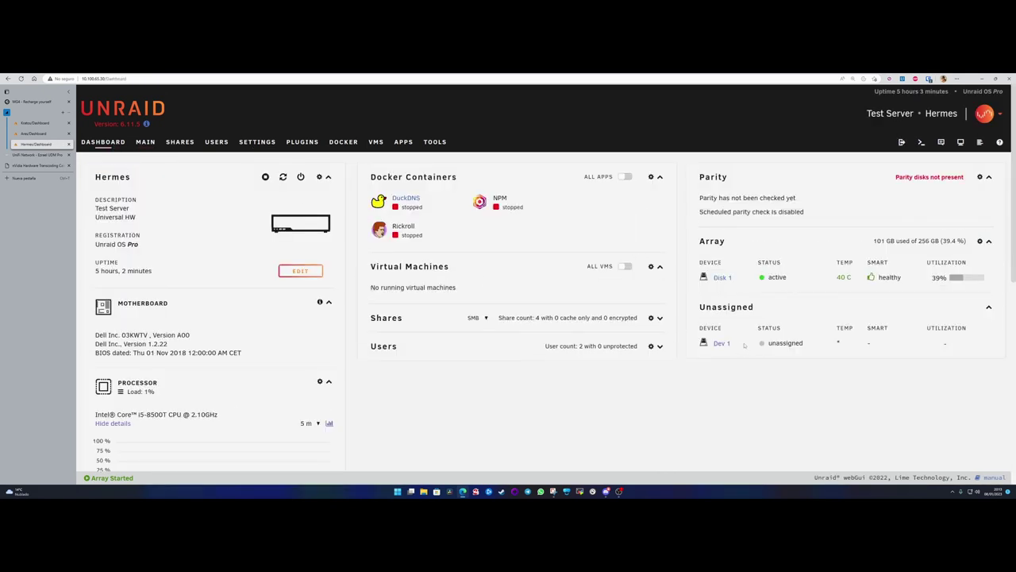
left_click_drag(694, 346, 823, 345)
left_click(809, 343)
left_click_drag(966, 279, 712, 278)
left_click(692, 280)
left_click_drag(693, 344, 743, 344)
left_click(742, 345)
- Check the Main page, then request stopping the array and confirm Proceed
left_click(146, 142)
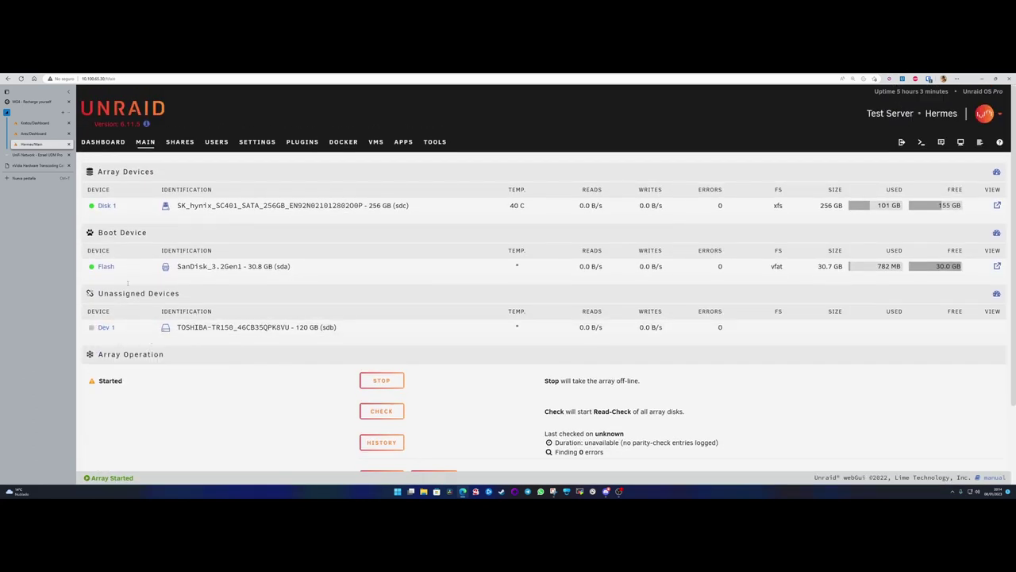
left_click(103, 142)
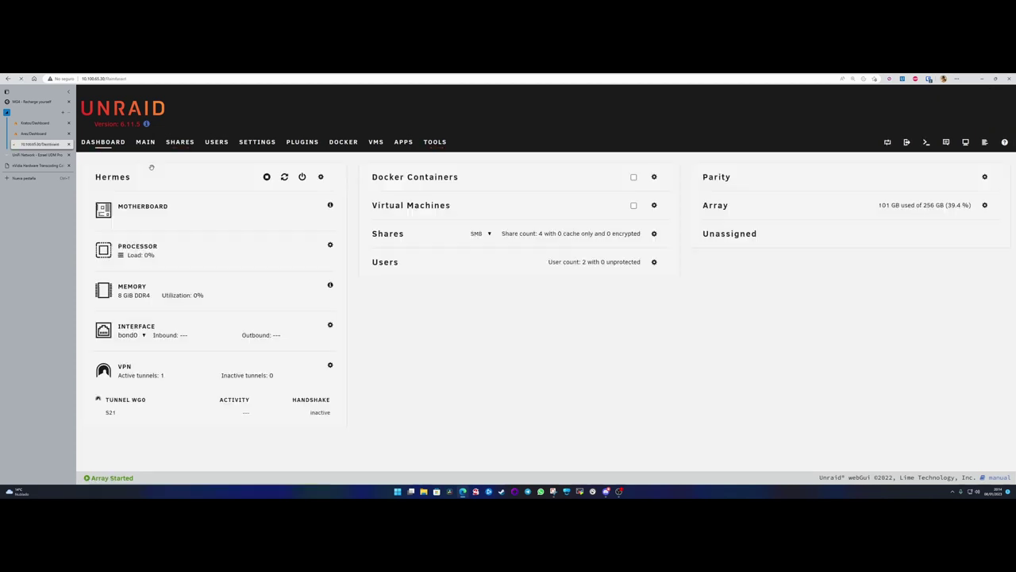
left_click(264, 176)
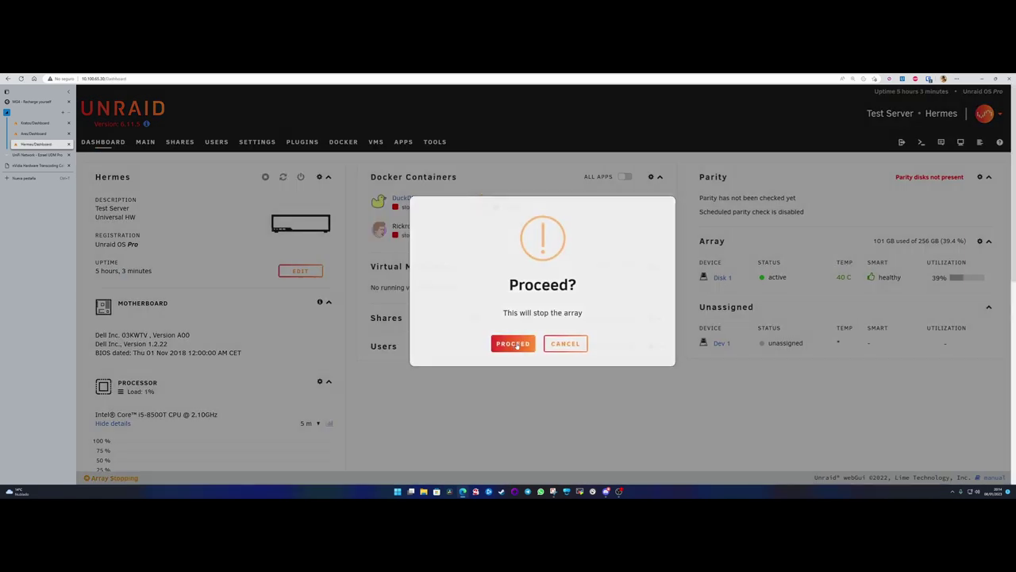
left_click(515, 342)
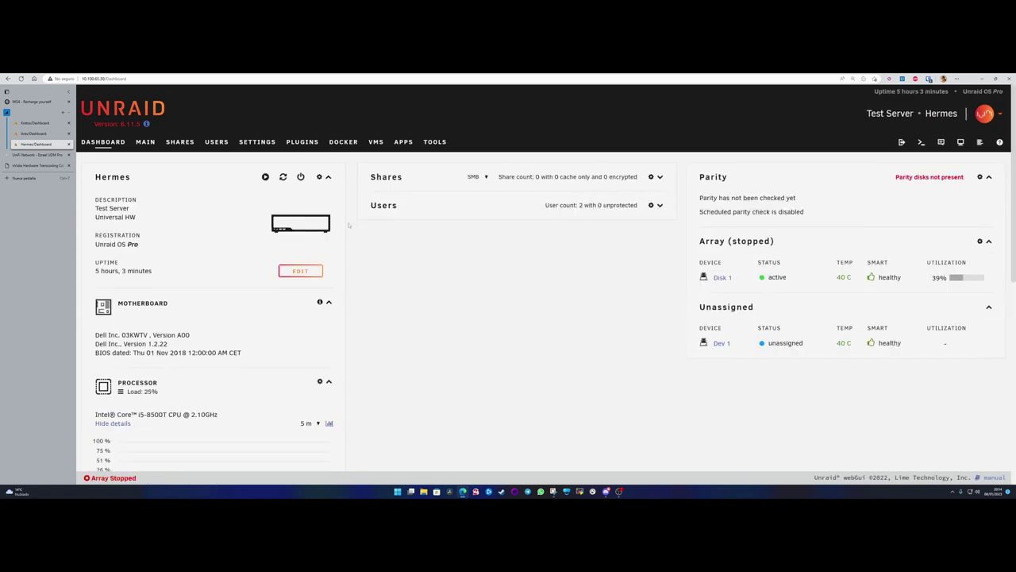
- Glance at Tools > New Config, then scroll Main to Pool Devices and Array Operation
left_click(437, 139)
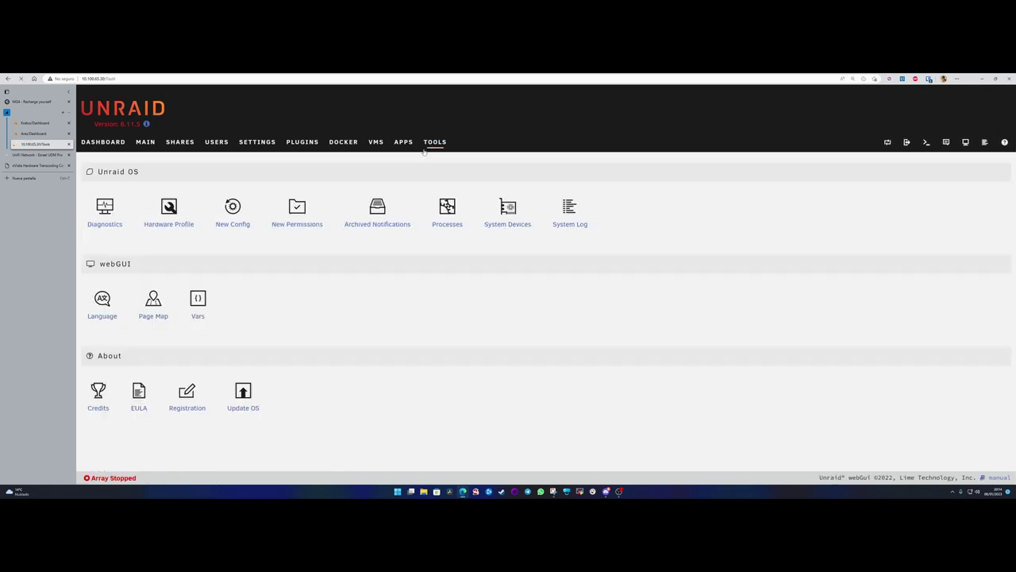
left_click(231, 225)
left_click(145, 141)
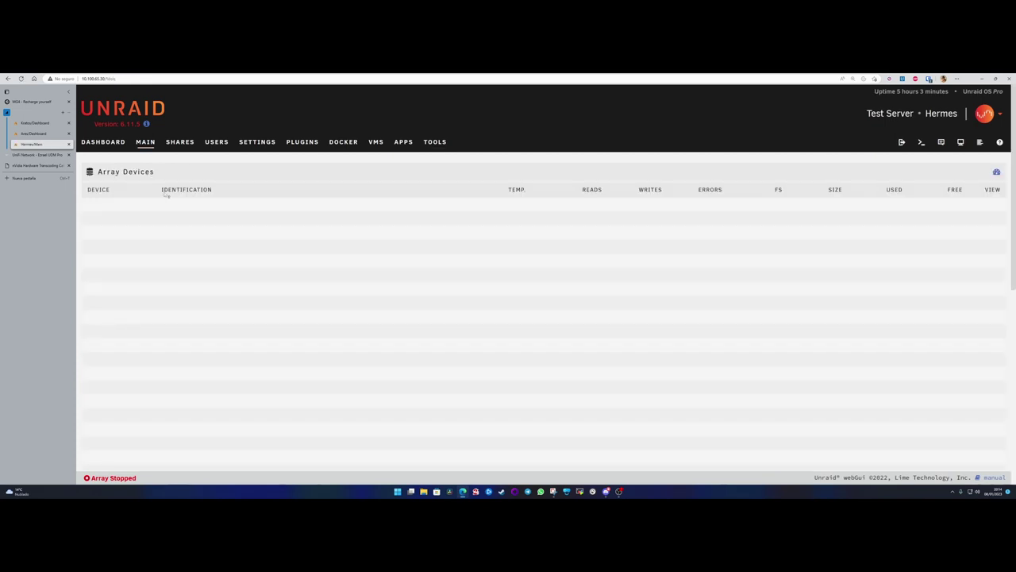
scroll(229, 312, "down", 6)
scroll(230, 311, "down", 2)
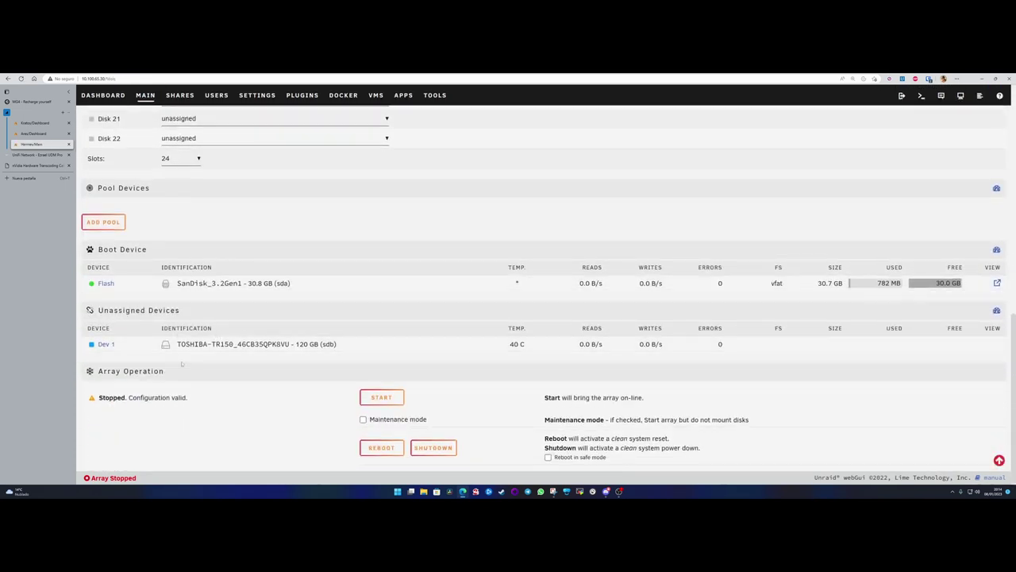
- Add a one-slot pool named 'backups' and assign the TOSHIBA-TR150 120 GB disk (sdb)
left_click(104, 221)
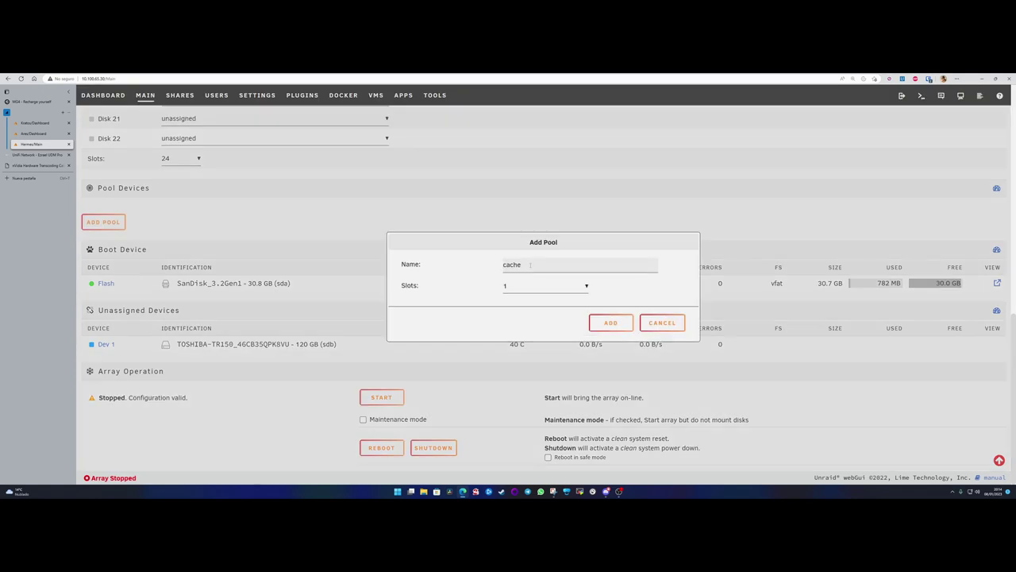
left_click_drag(531, 265, 492, 269)
type("backups")
left_click(610, 323)
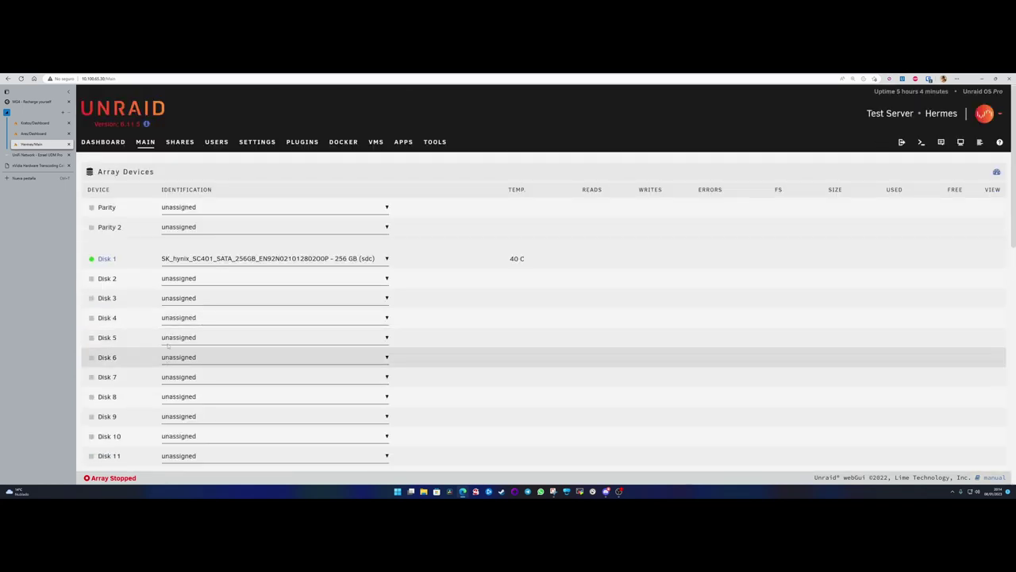
scroll(169, 346, "down", 2)
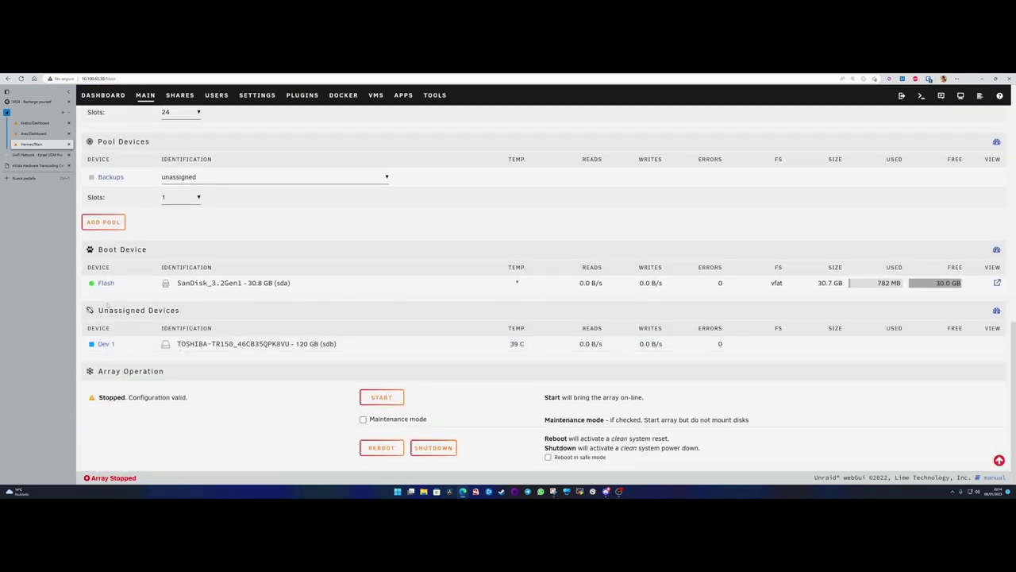
left_click(190, 179)
left_click(190, 199)
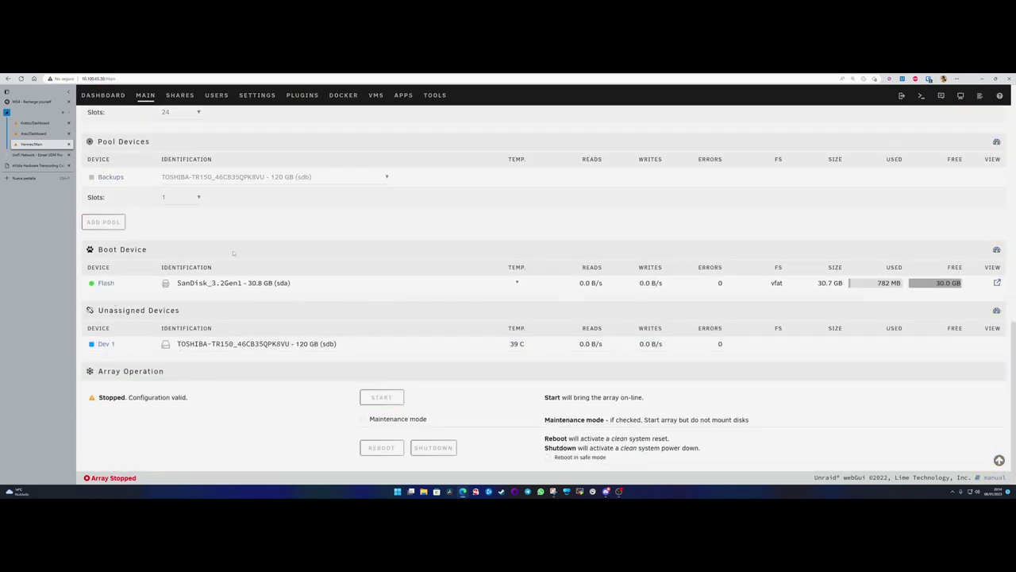
scroll(291, 352, "down", 10)
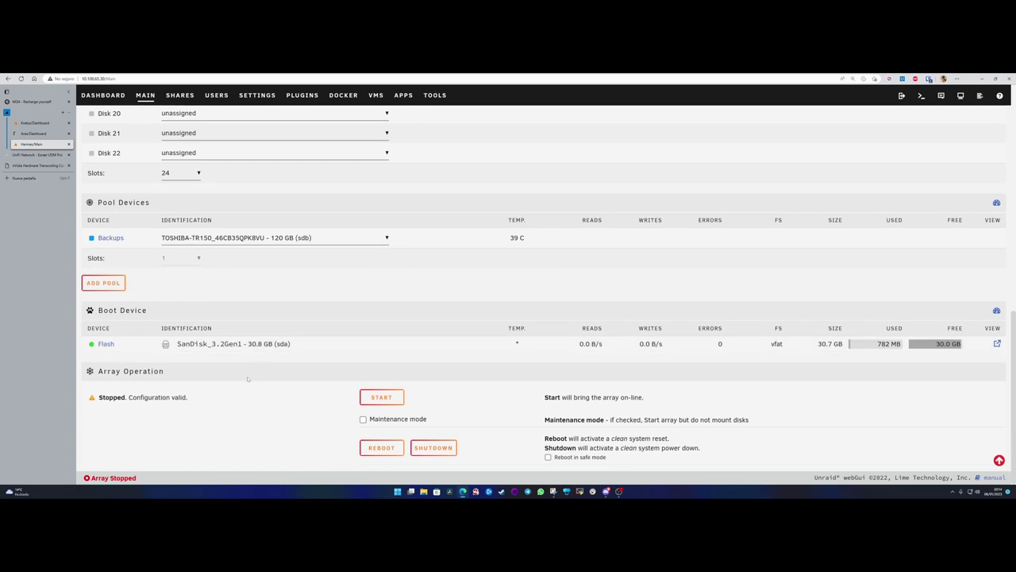
- Start the array to bring Disk 1 and the Backups pool online
left_click(381, 399)
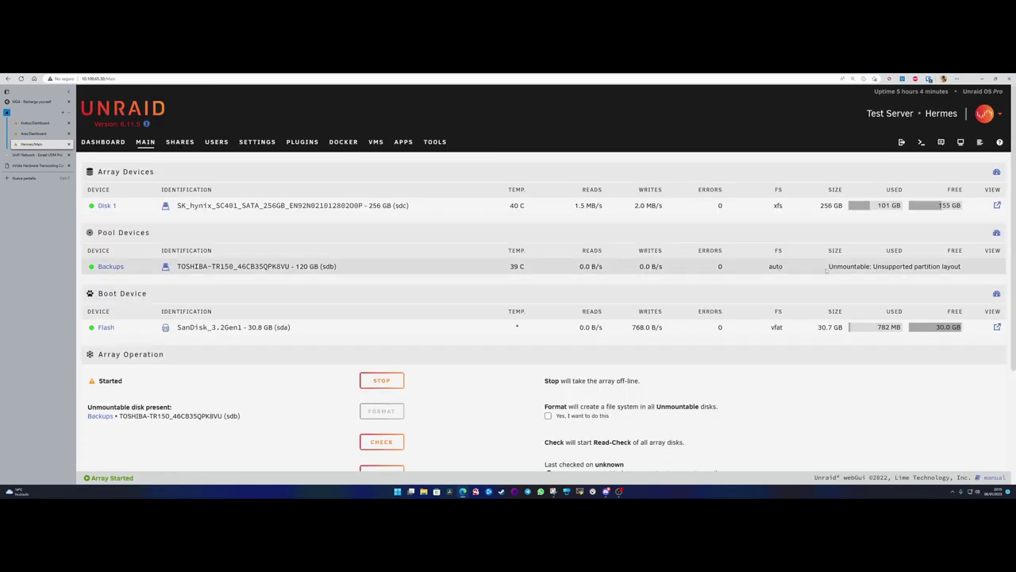
left_click_drag(963, 266, 87, 267)
- Confirm and format the unmountable Backups disk (sdb), then return to the Dashboard
left_click(413, 327)
scroll(413, 328, "down", 3)
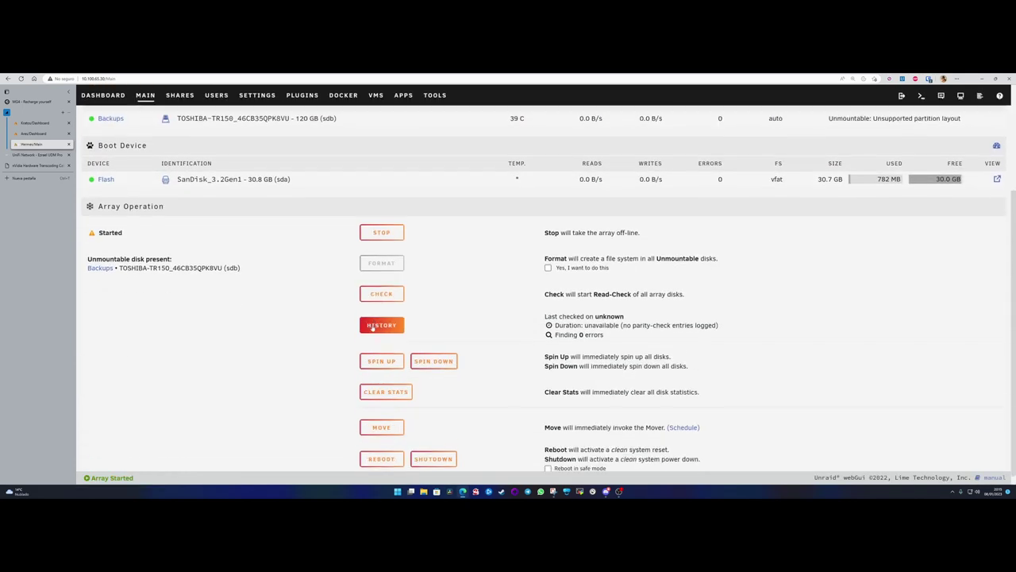
left_click(548, 257)
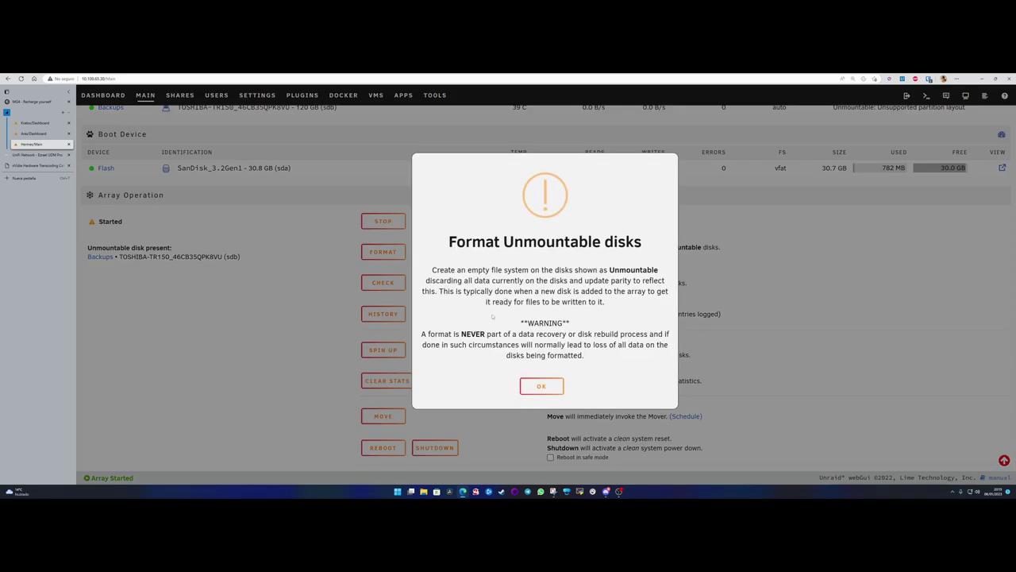
left_click(543, 386)
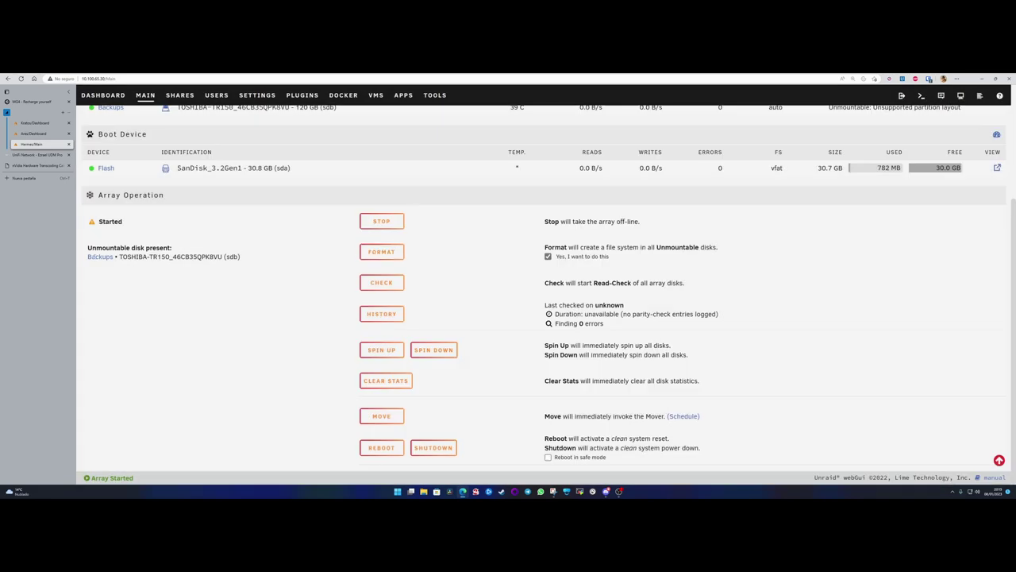
left_click_drag(230, 257, 153, 256)
left_click(381, 252)
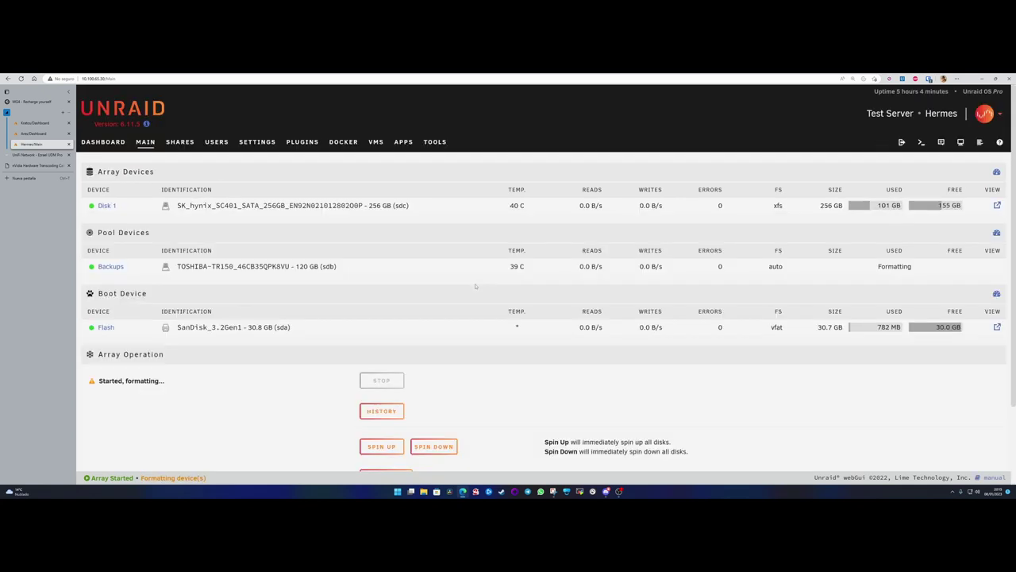
left_click(103, 145)
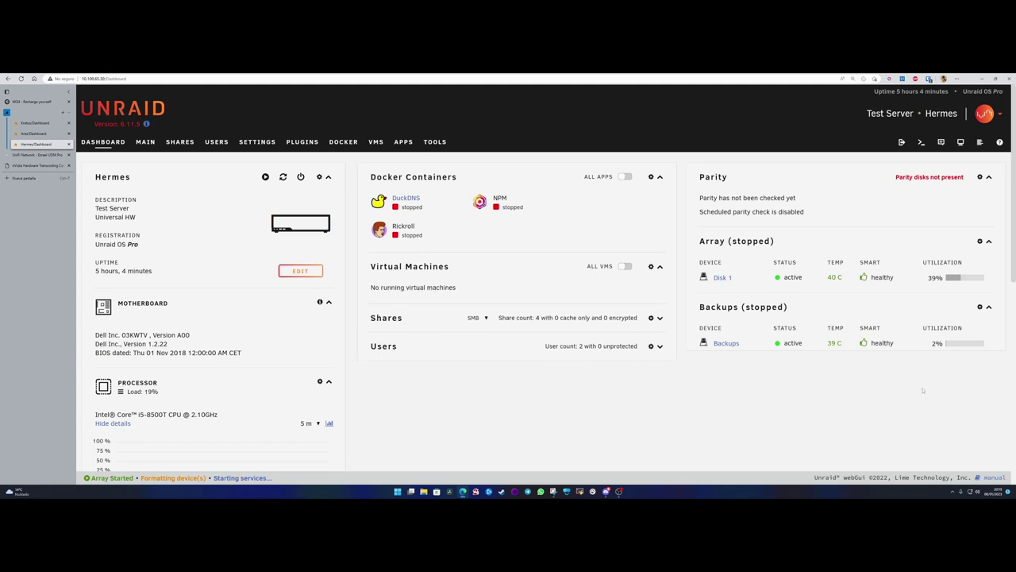
- Start a new user share and name it 'copias_de_seguridad'
left_click(180, 142)
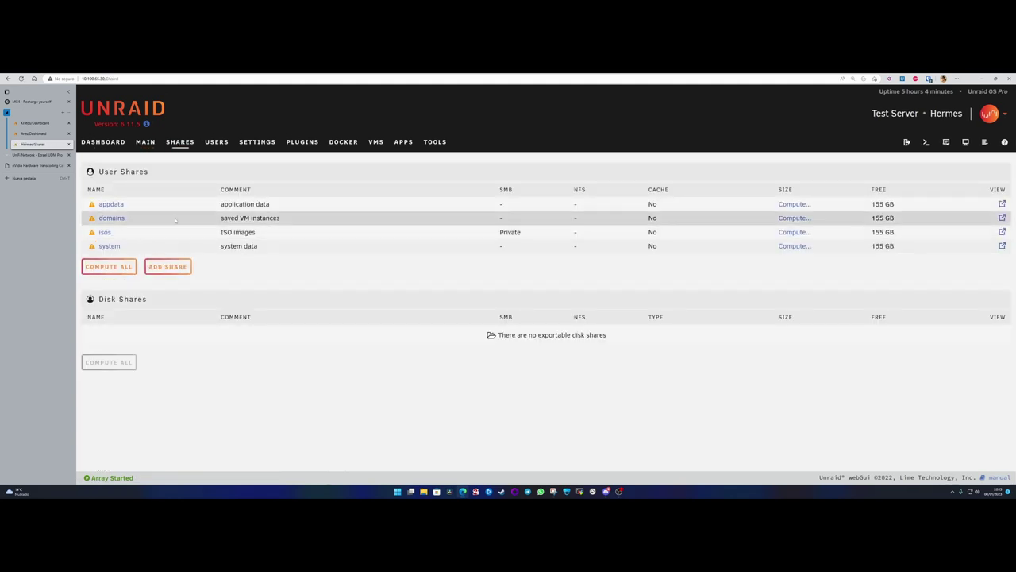
left_click(168, 267)
left_click(427, 206)
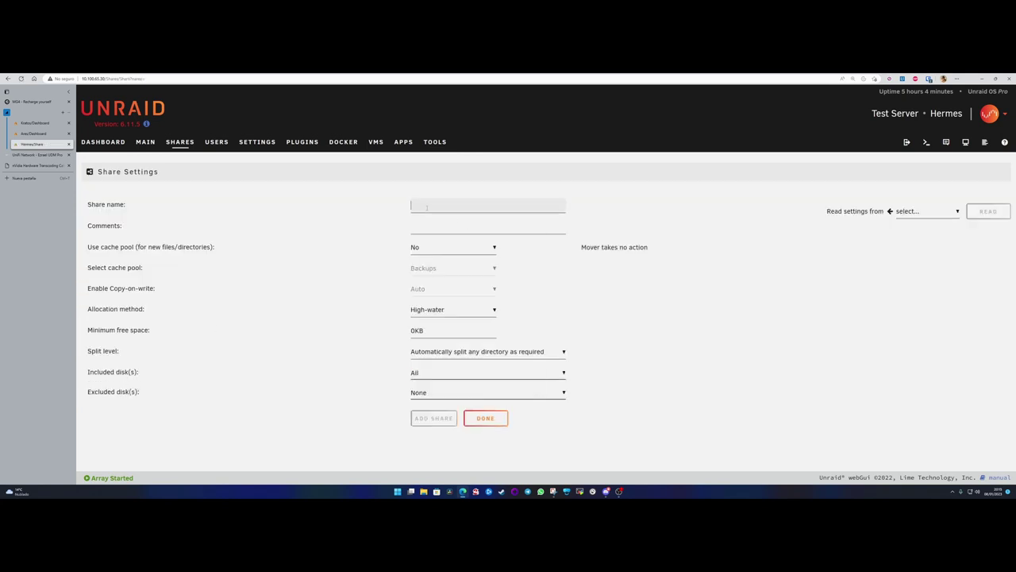
right_click(427, 207)
left_click(444, 273)
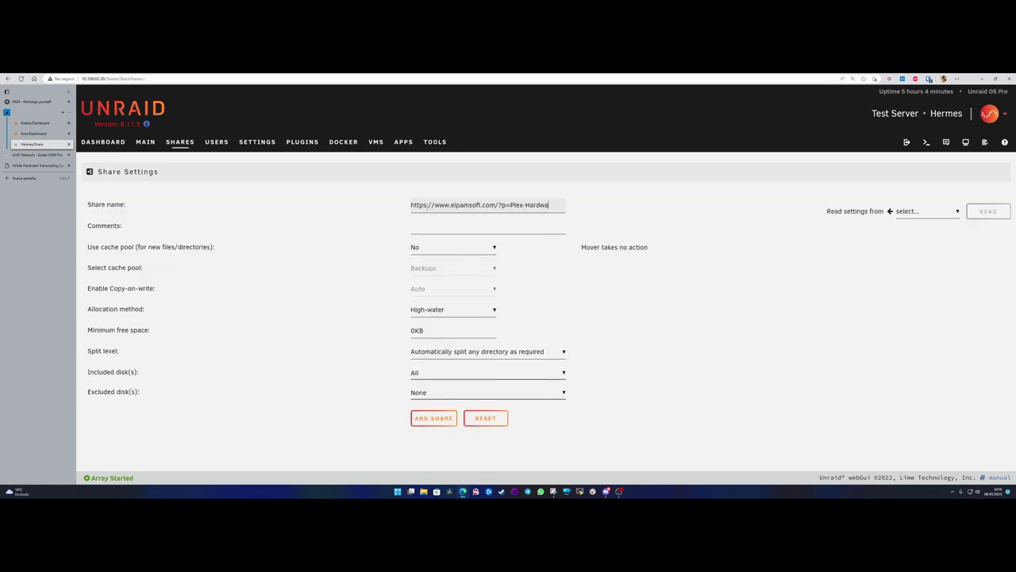
key("ctrl+a")
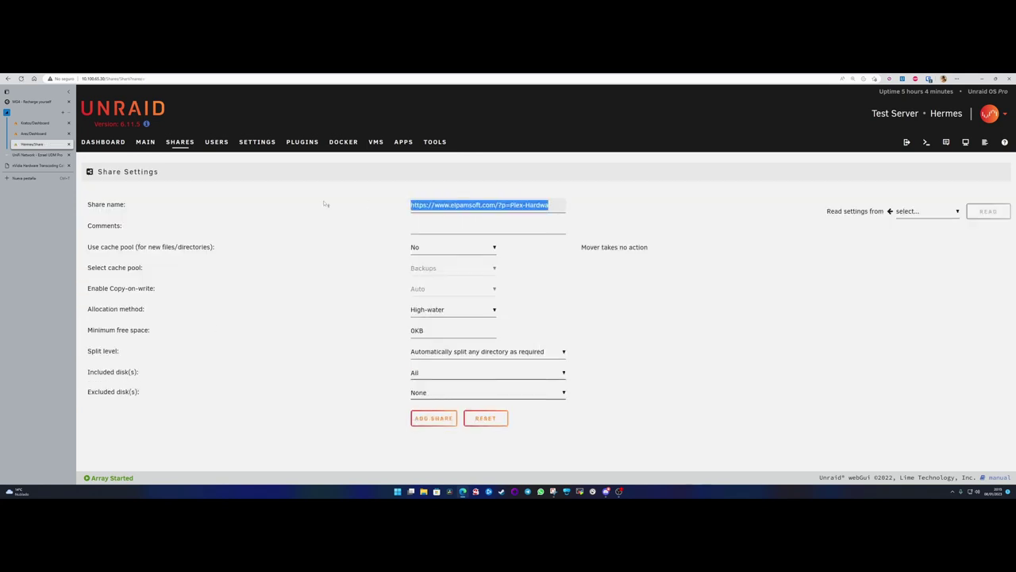
key("BackSpace")
type("Backup")
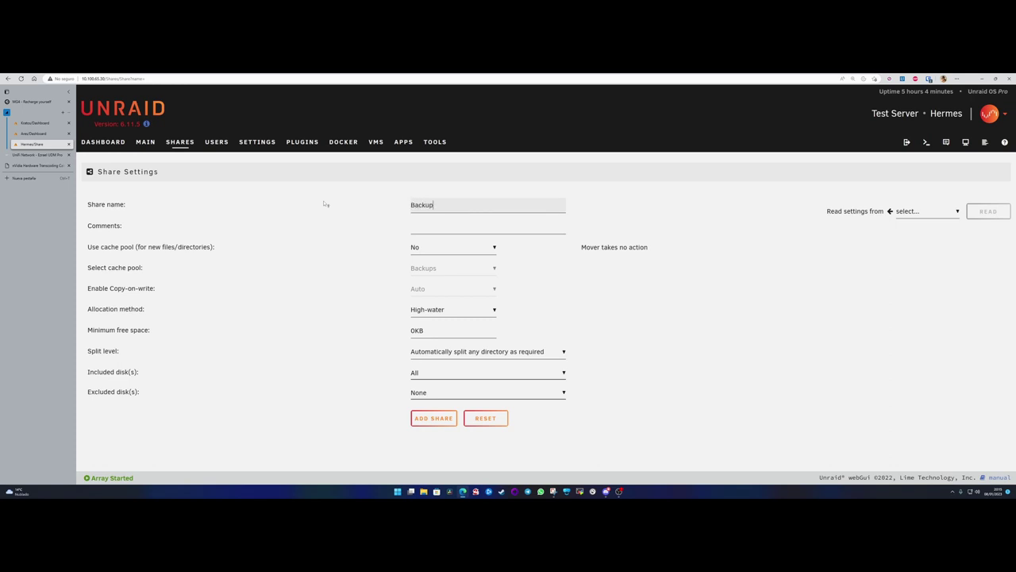
type("s")
key("BackSpace")
key("BackSpace")
key("BackSpace")
key("BackSpace")
key("BackSpace")
key("BackSpace")
key("BackSpace")
type("Cac")
key("BackSpace")
key("BackSpace")
key("BackSpace")
type("copias_de_seguridad")
- Set Use cache pool to Only on the Backups pool and add the share
left_click(429, 248)
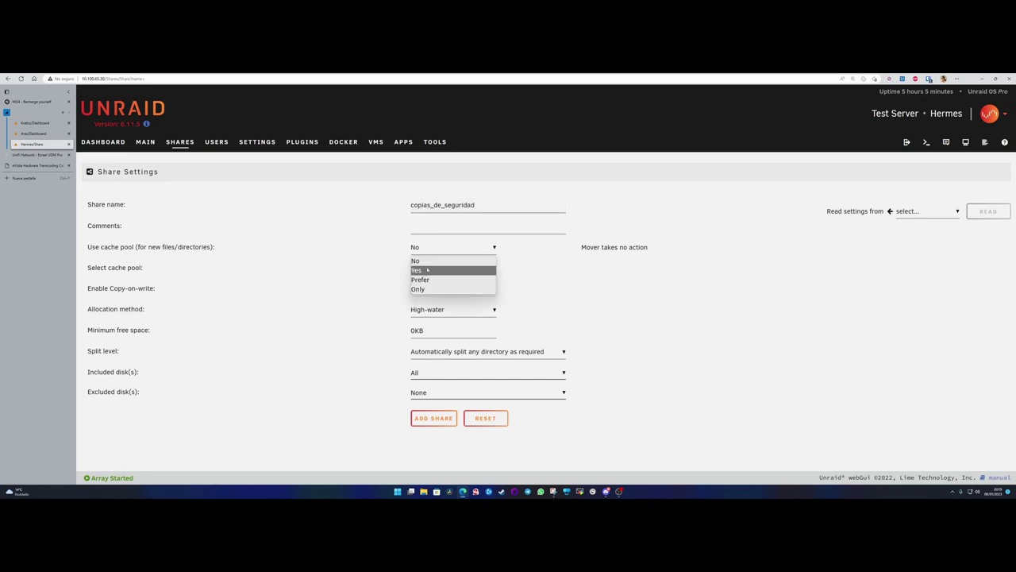
left_click(418, 289)
left_click(446, 269)
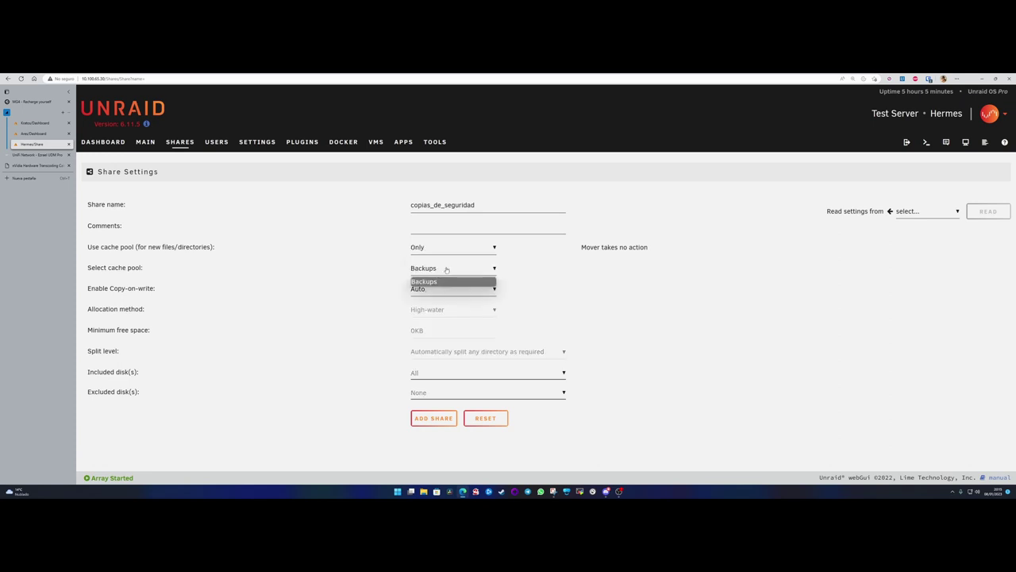
left_click(446, 269)
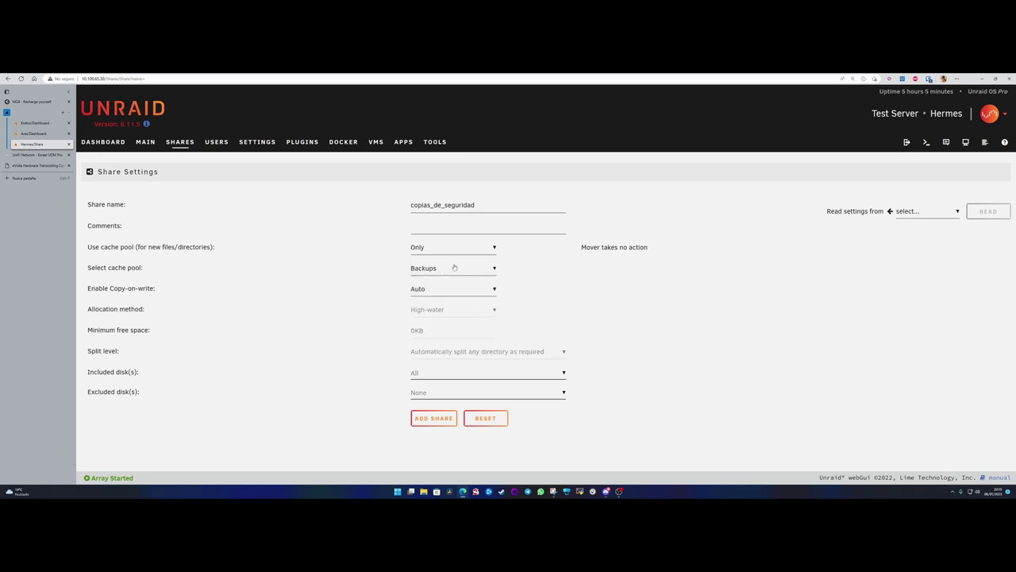
left_click(441, 271)
left_click(443, 271)
left_click(434, 418)
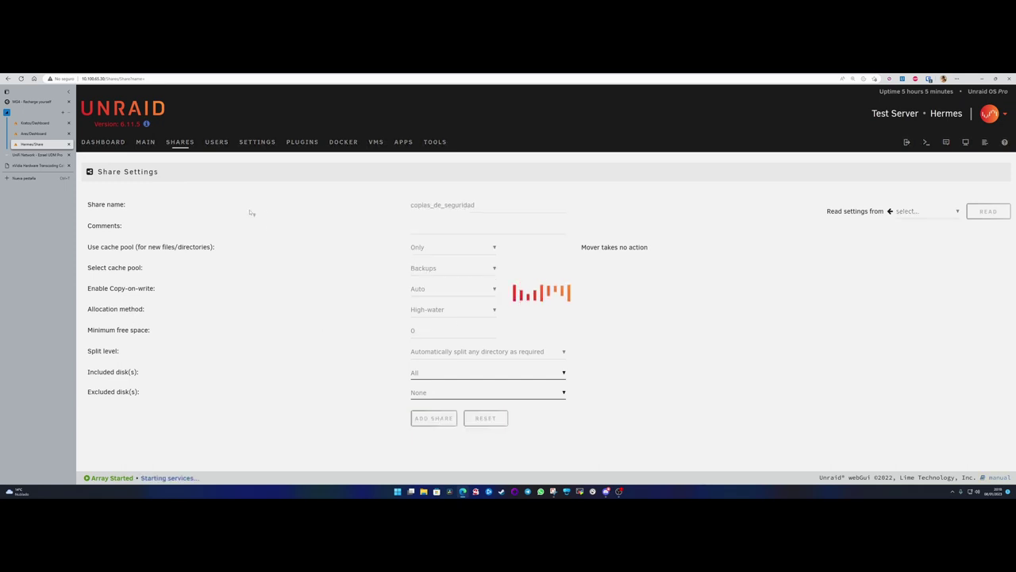
left_click(104, 142)
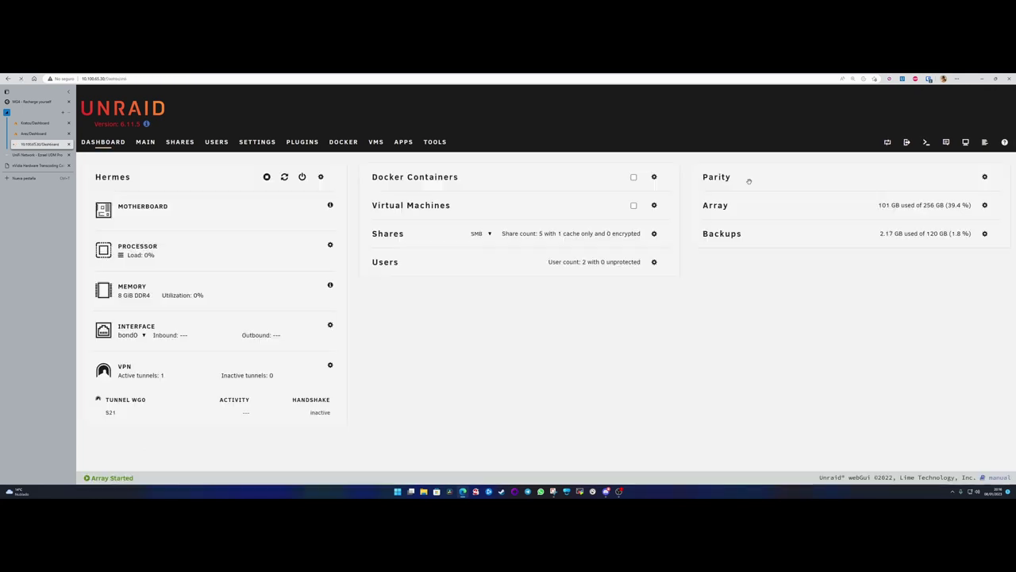
type("cd")
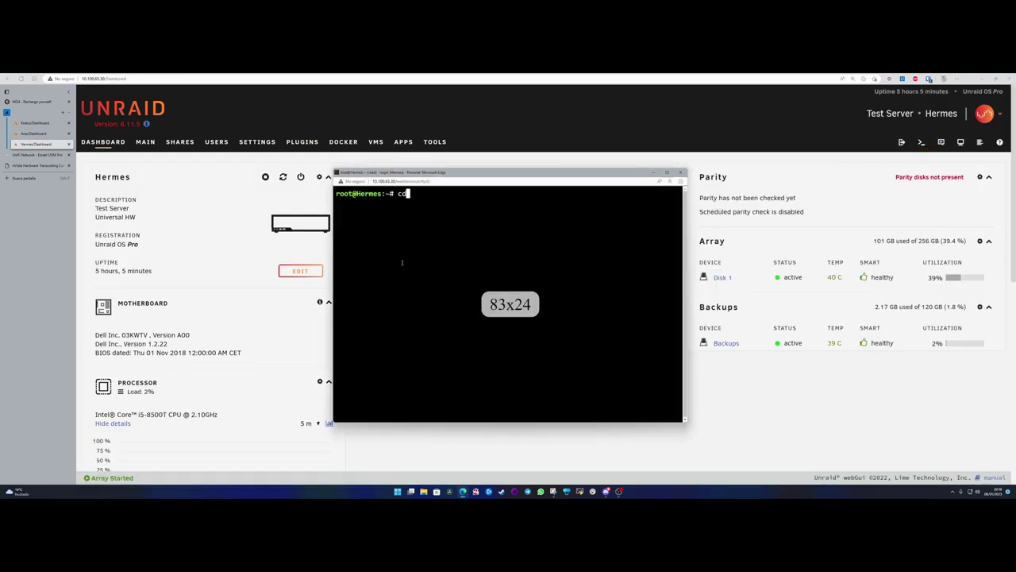
type(" ç7mnt")
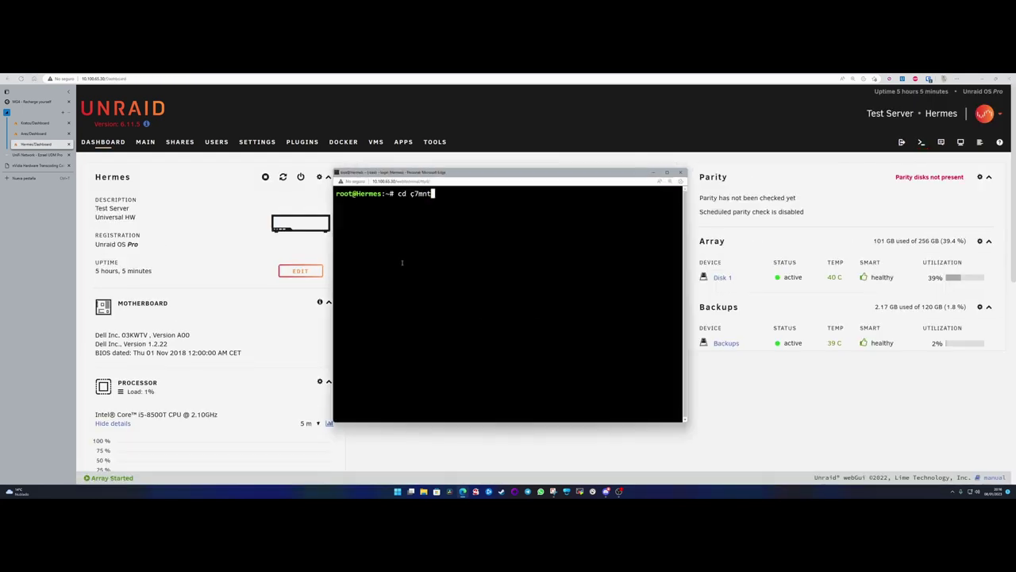
key("BackSpace")
key("BackSpace")
key("BackSpace")
key("BackSpace")
key("BackSpace")
type("/mnt/user/")
key("Tab")
key("Tab")
key("Tab")
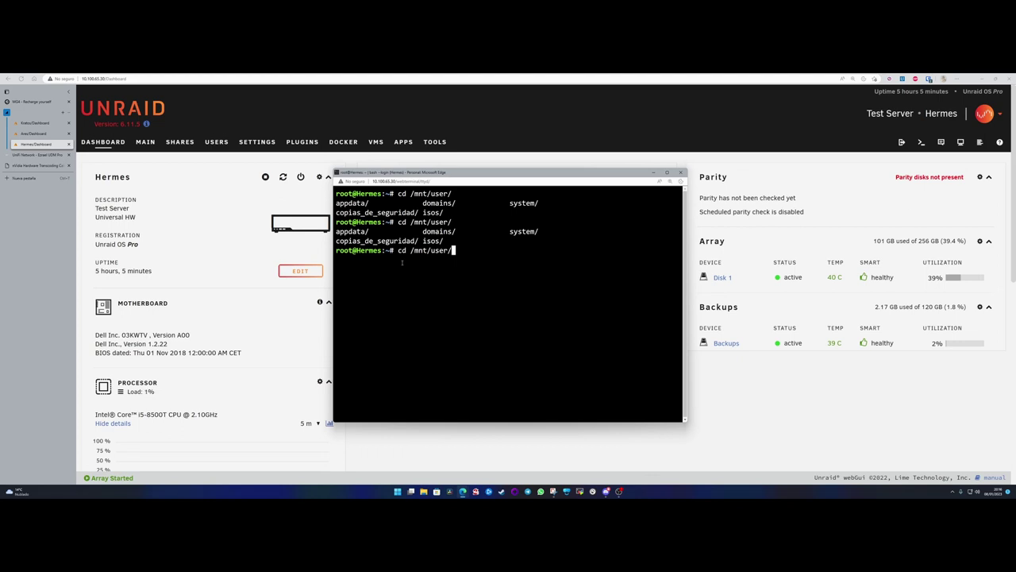
type("cp")
key("BackSpace")
type("o")
key("Tab")
key("Return")
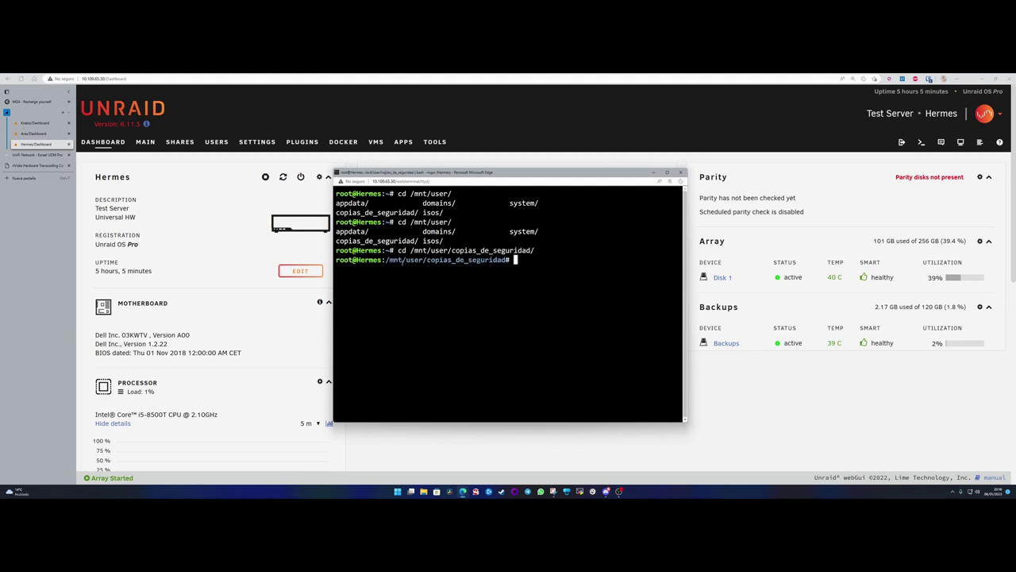
type("ls")
key("Return")
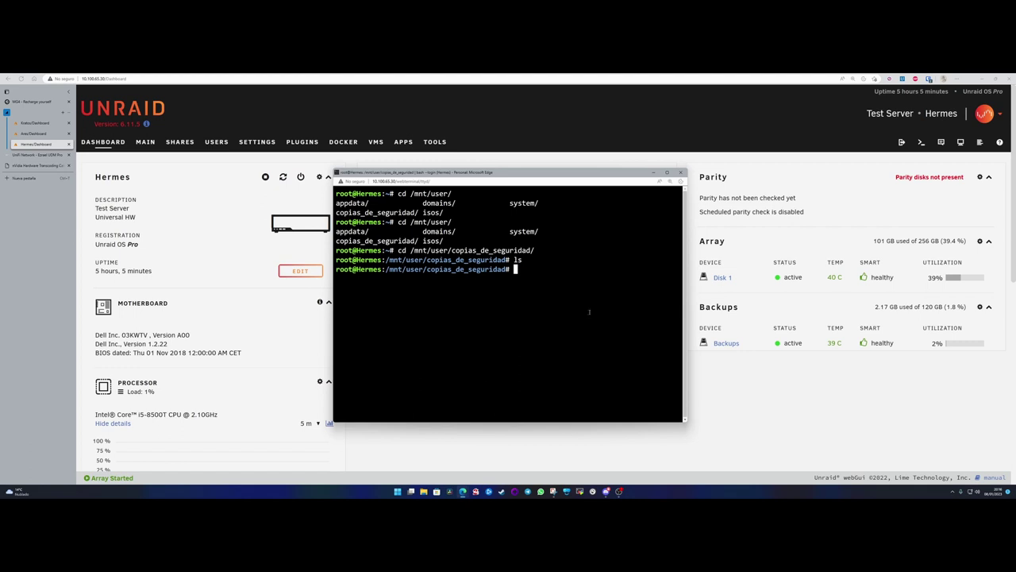
left_click(681, 172)
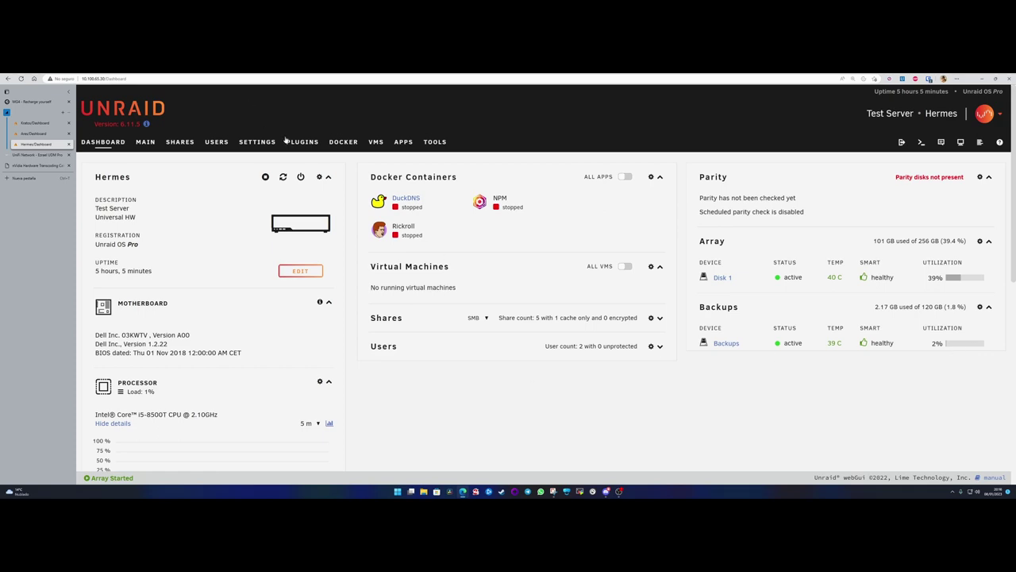
- Open the Backup/Restore Appdata settings and acknowledge the container-stop notice
left_click(257, 142)
scroll(126, 421, "down", 1)
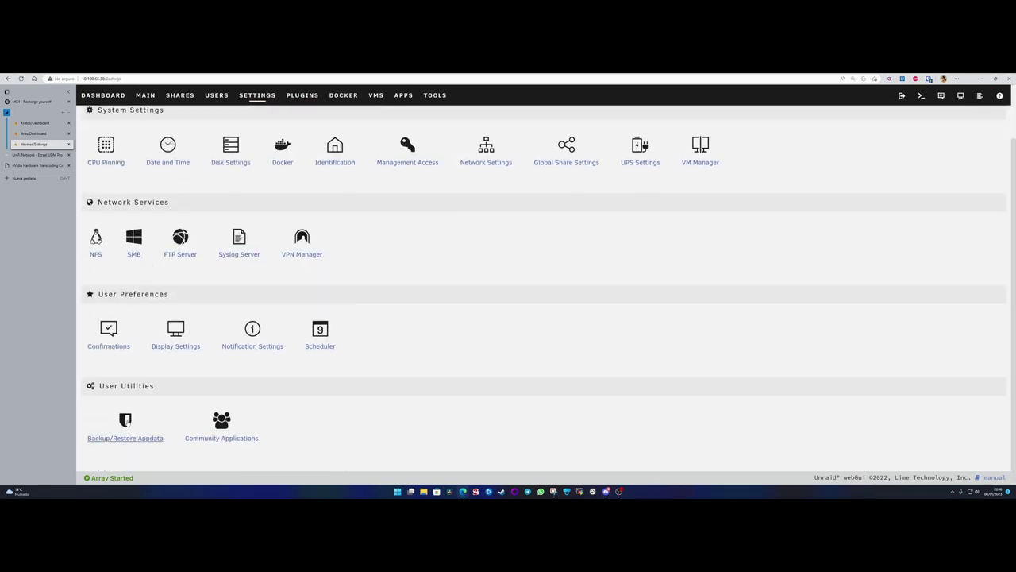
left_click(125, 421)
left_click(543, 354)
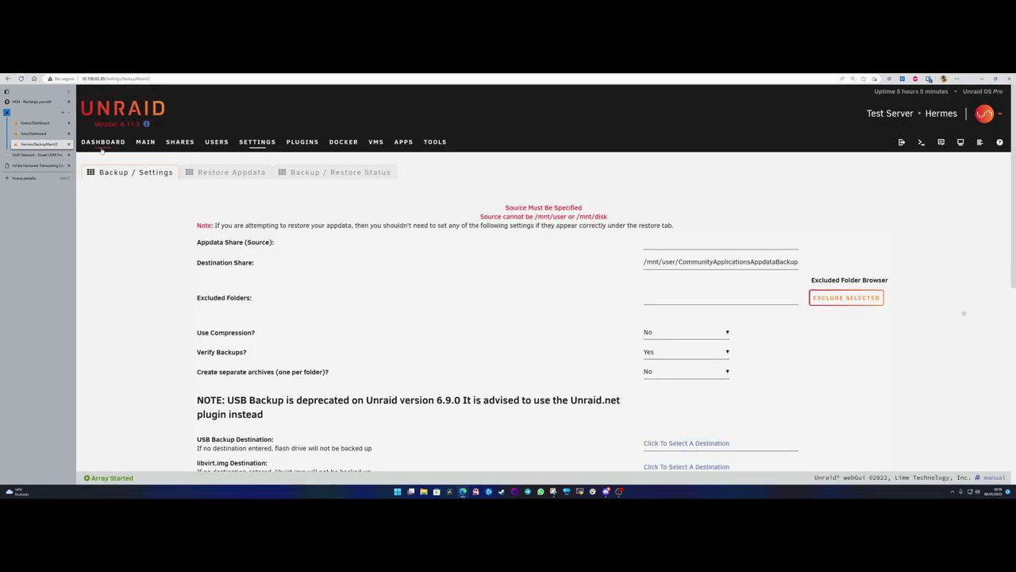
- Set Appdata Share (Source) to /mnt/user/appdata/, replacing a mistaken copias_de_seguridad pick
left_click(654, 244)
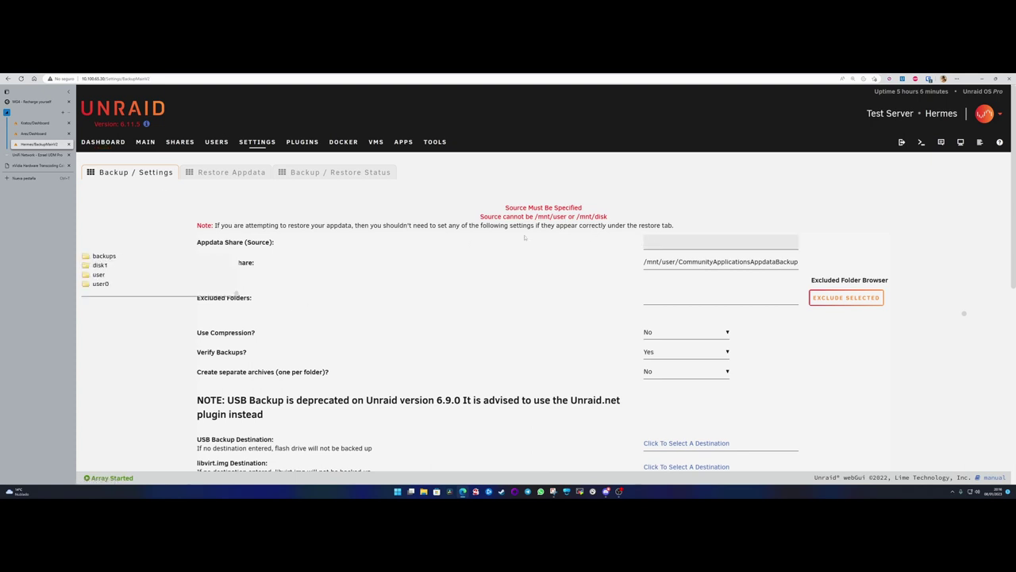
left_click(648, 243)
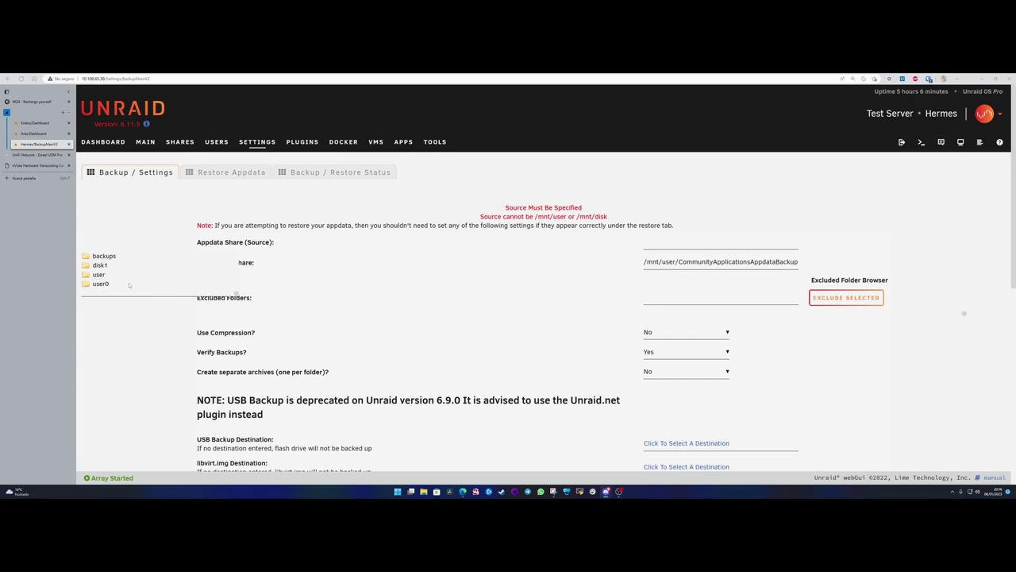
left_click(655, 248)
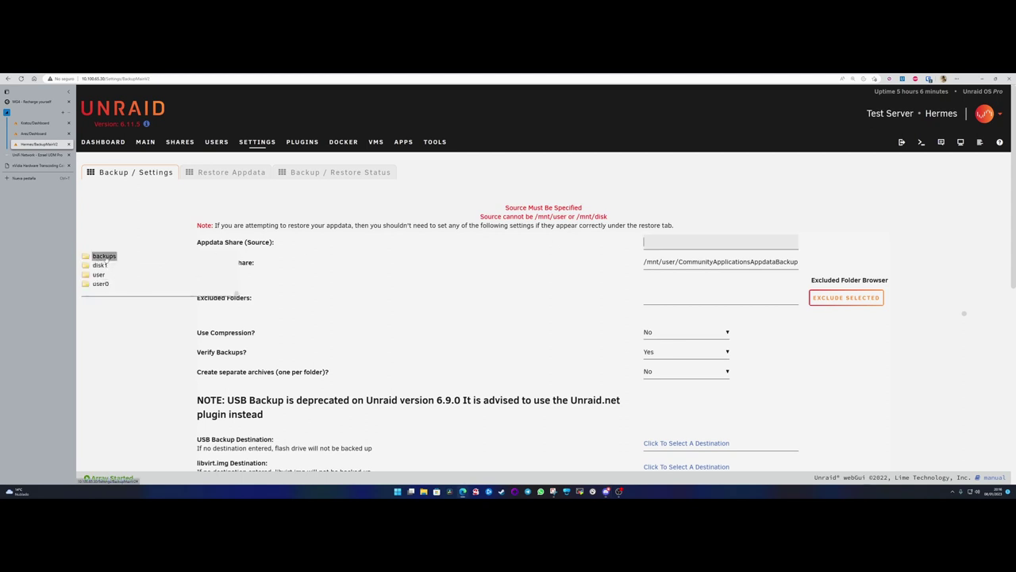
left_click(107, 256)
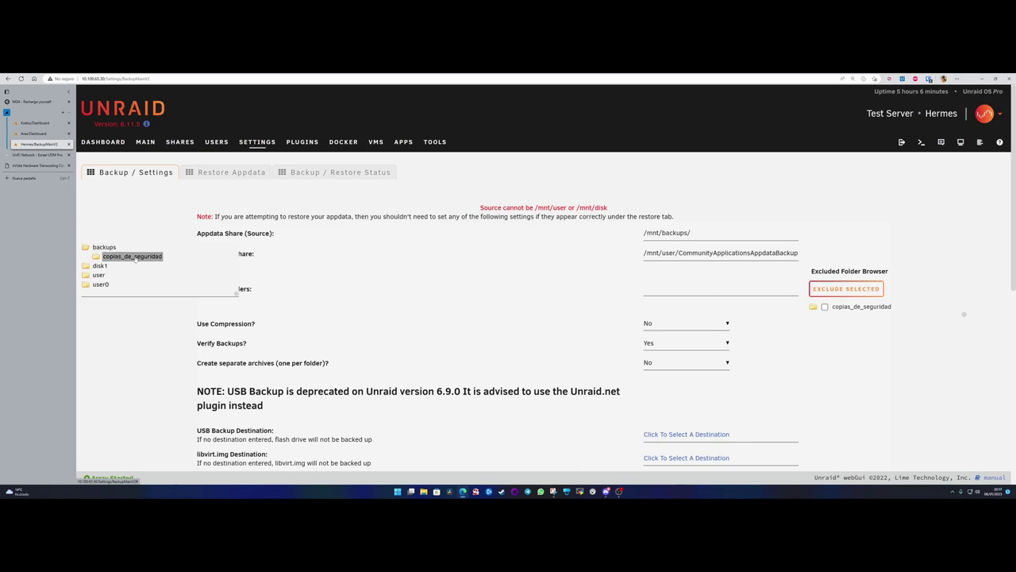
left_click(130, 258)
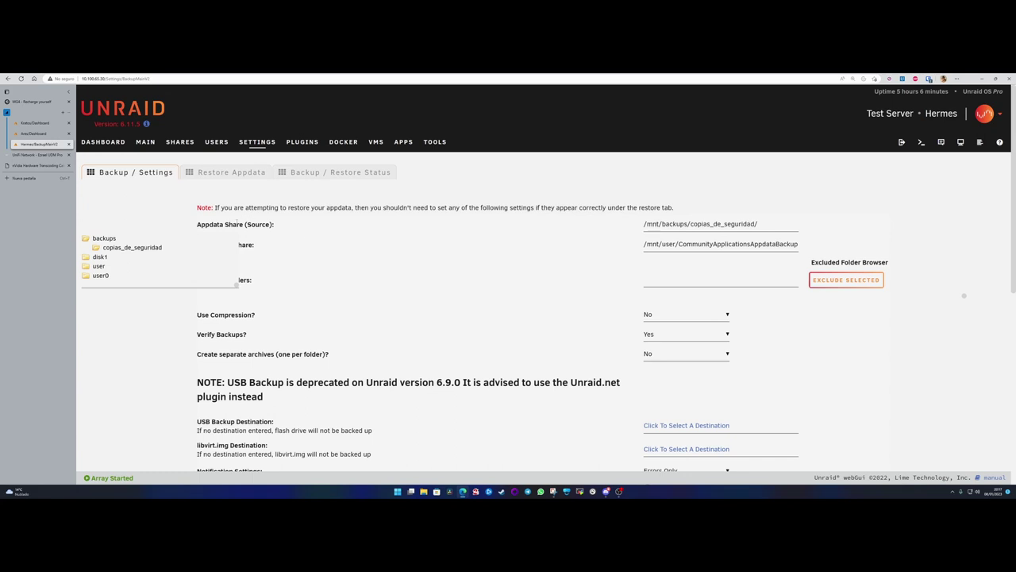
left_click_drag(768, 225, 587, 228)
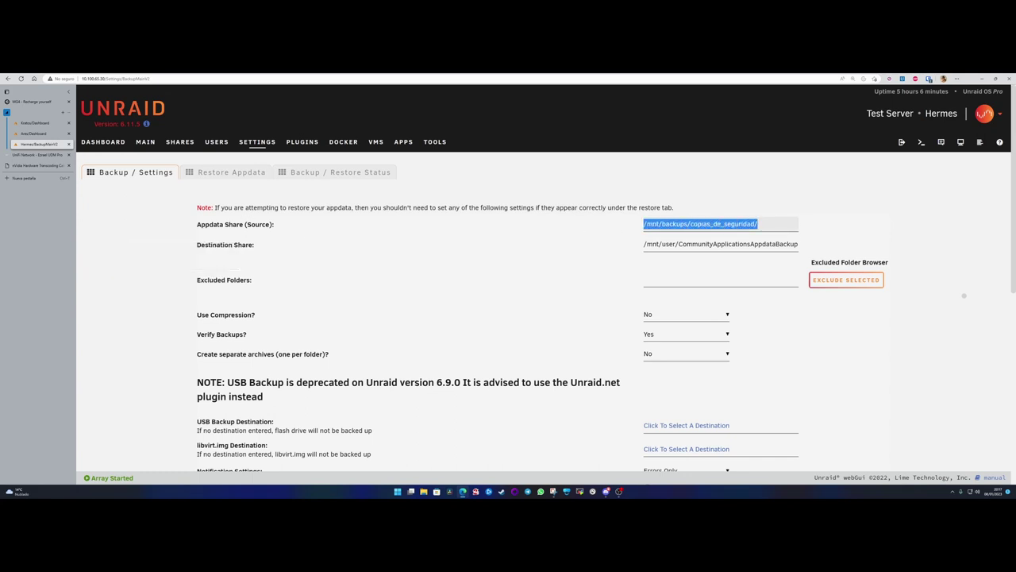
key("BackSpace")
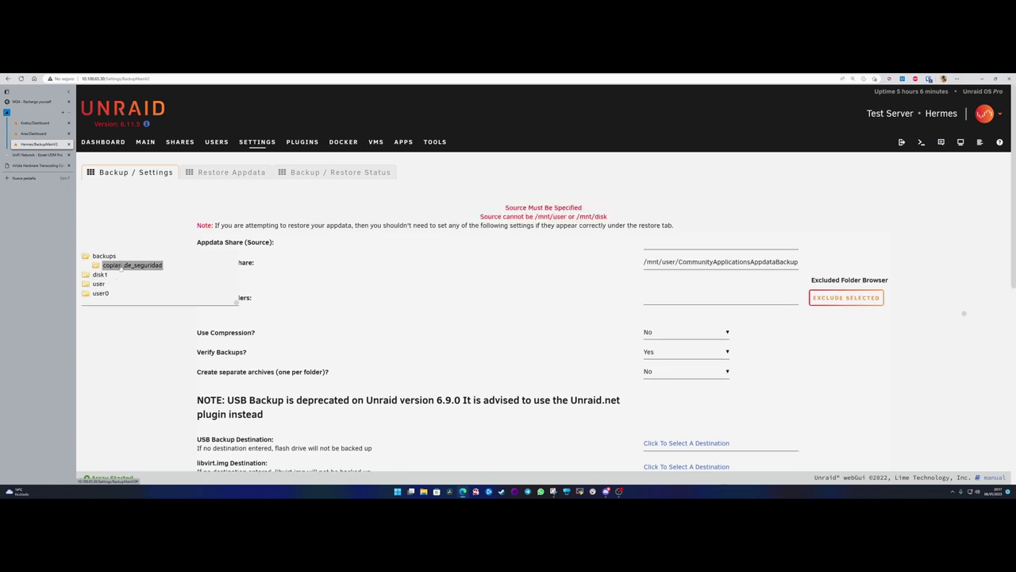
left_click(98, 283)
left_click(116, 273)
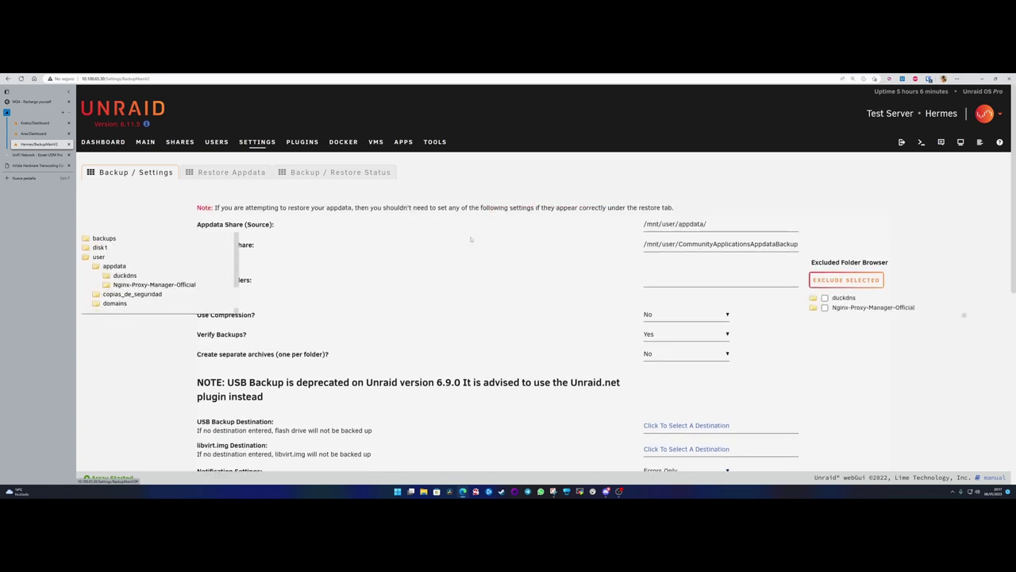
- Replace the default Destination Share path with backups > copias_de_seguridad (/mnt/backups/copias_de_seguridad/)
left_click(709, 199)
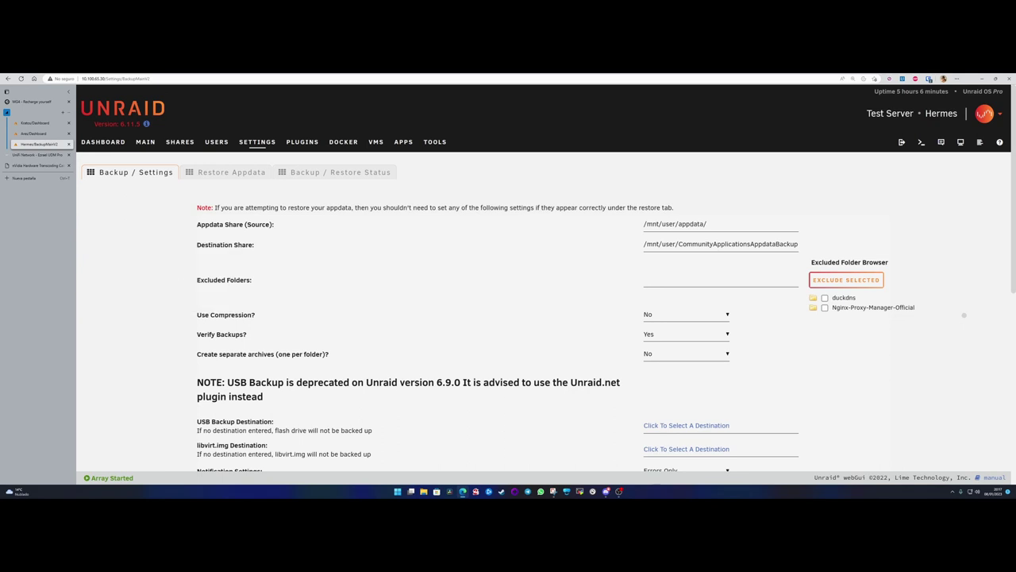
double_click(721, 238)
left_click(721, 236)
triple_click(655, 246)
key("BackSpace")
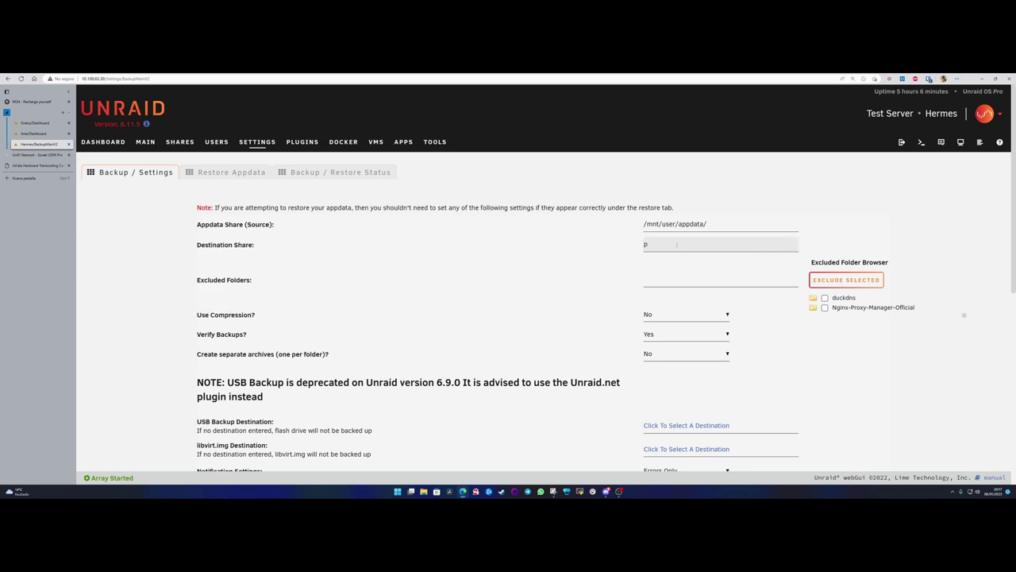
left_click(104, 256)
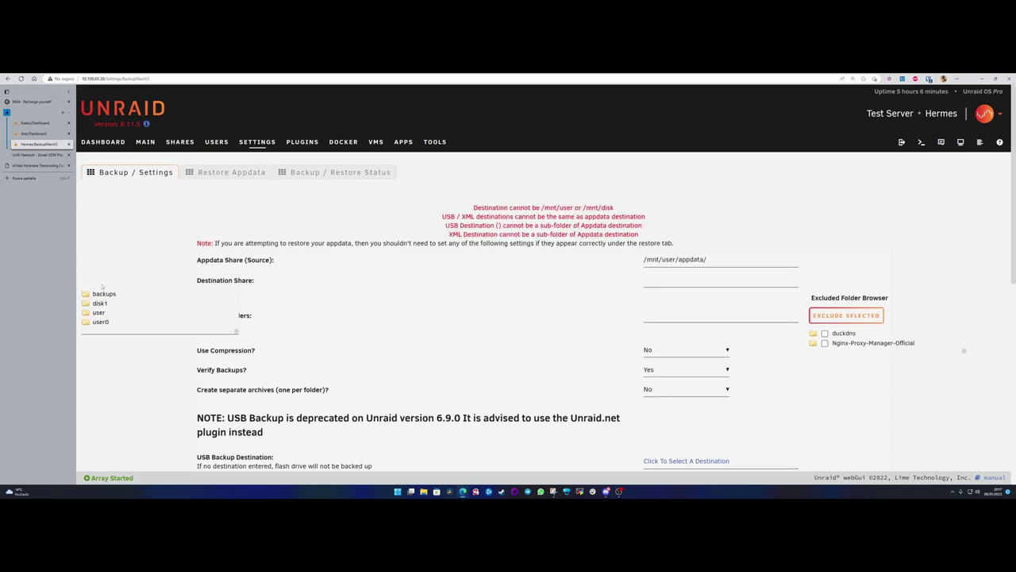
left_click(131, 278)
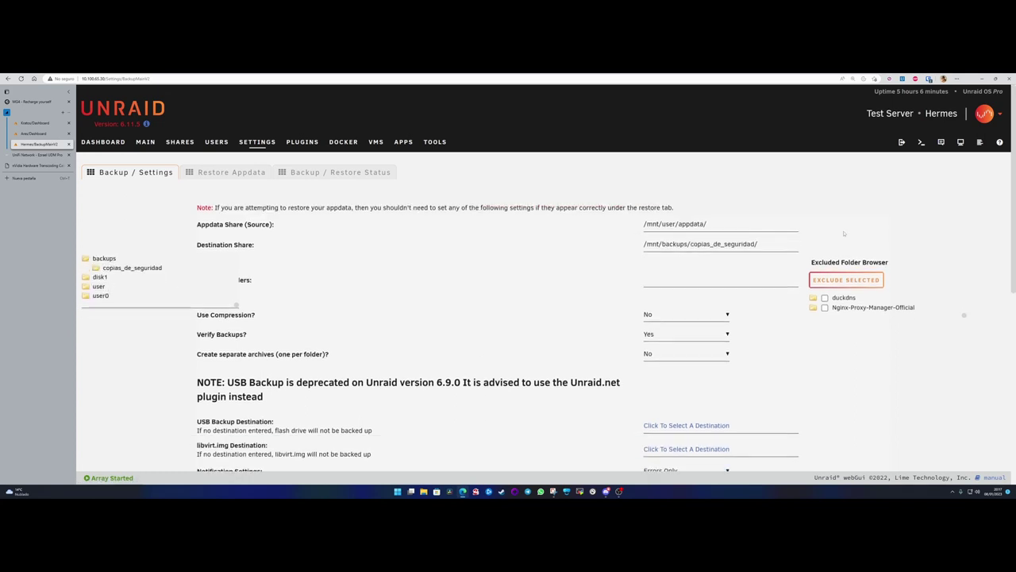
left_click(494, 365)
triple_click(259, 279)
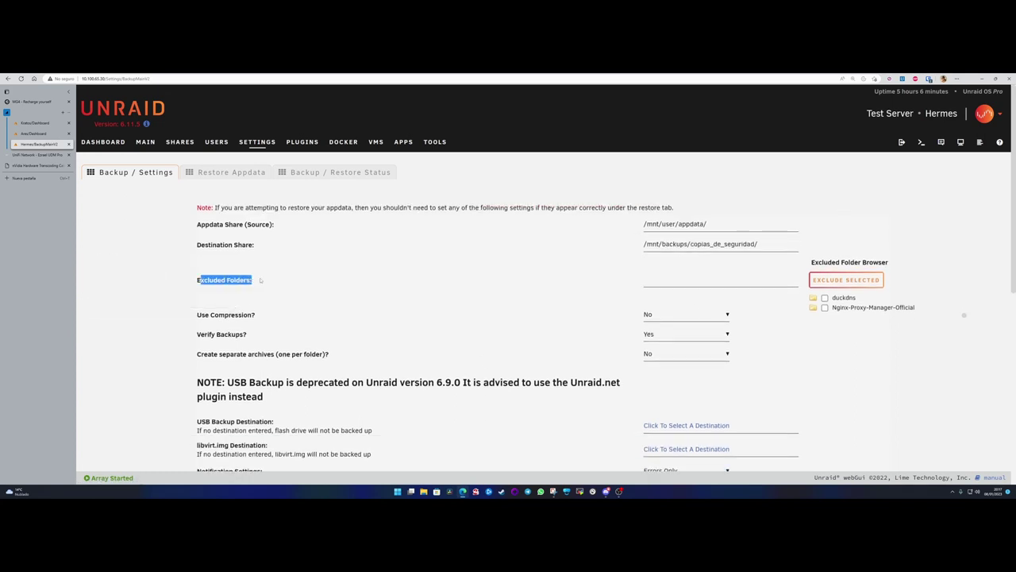
left_click(259, 280)
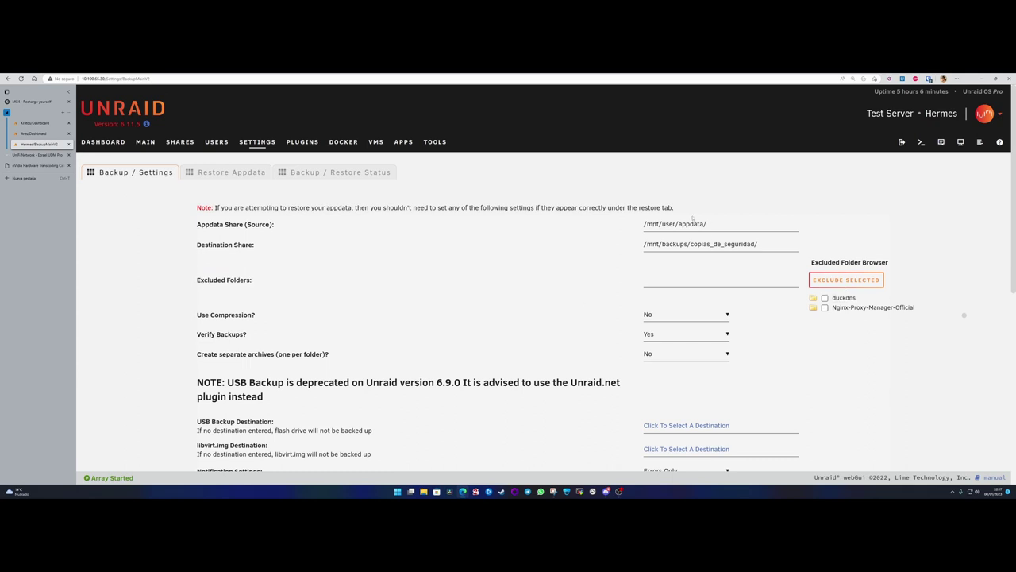
left_click_drag(709, 224, 633, 229)
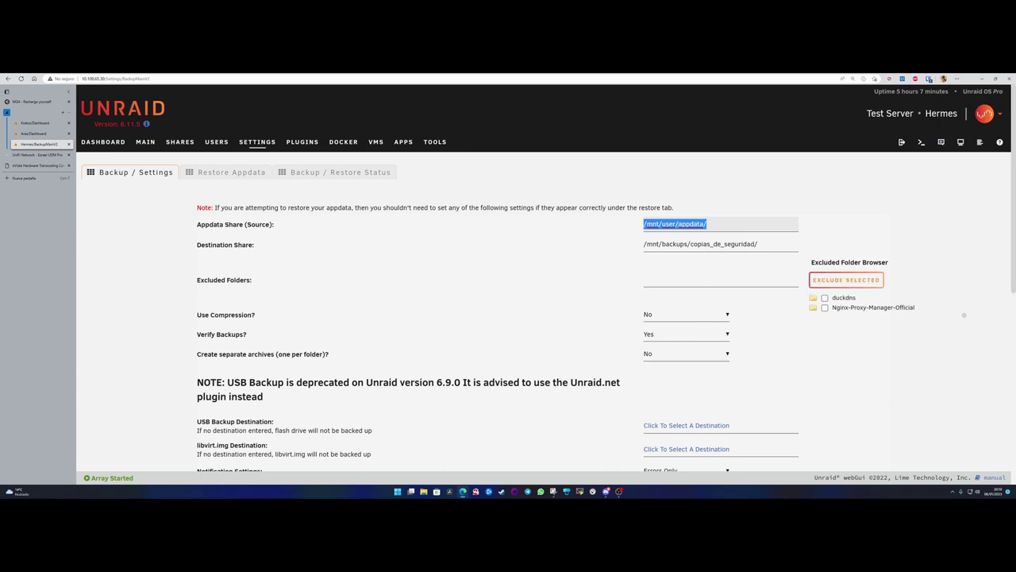
- Open the server web terminal and change directory to /mnt/user/appdata
left_click(747, 226)
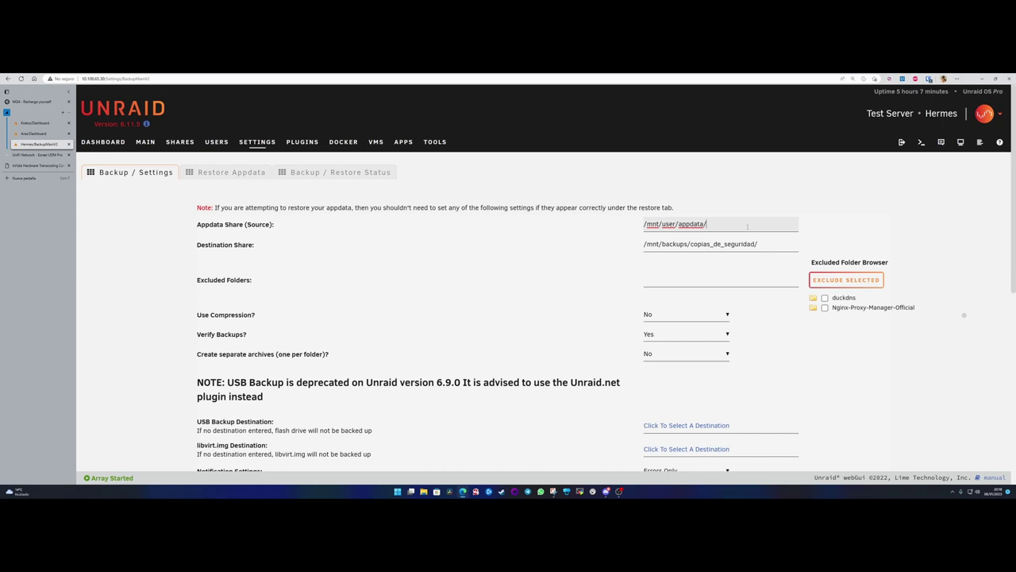
left_click(921, 142)
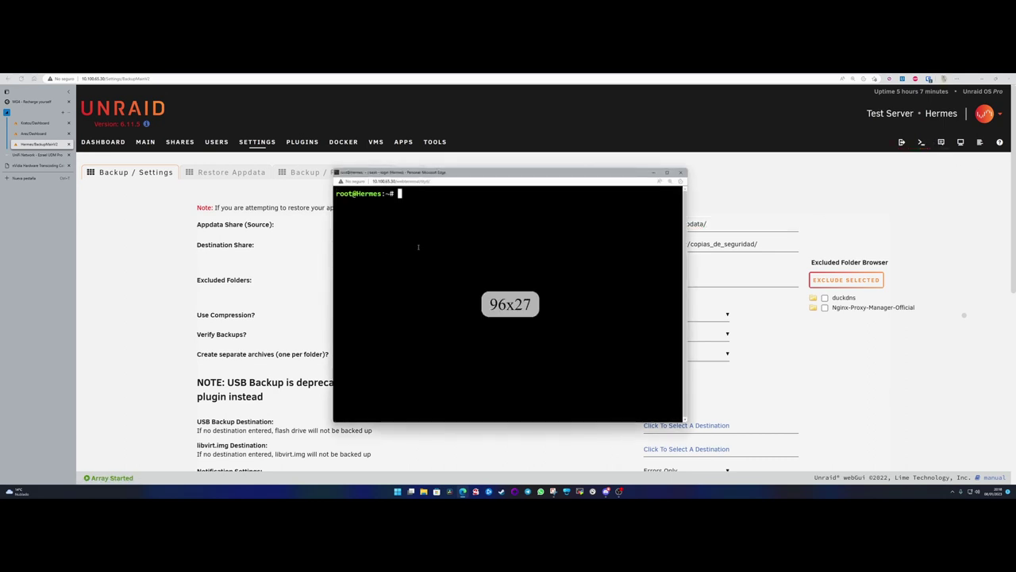
type("cd /")
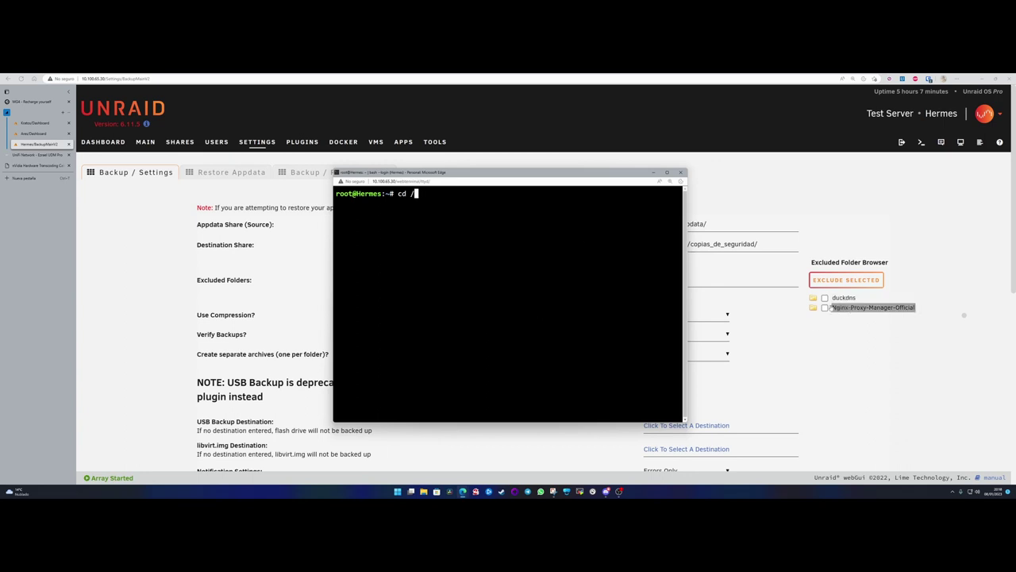
type("mnt/")
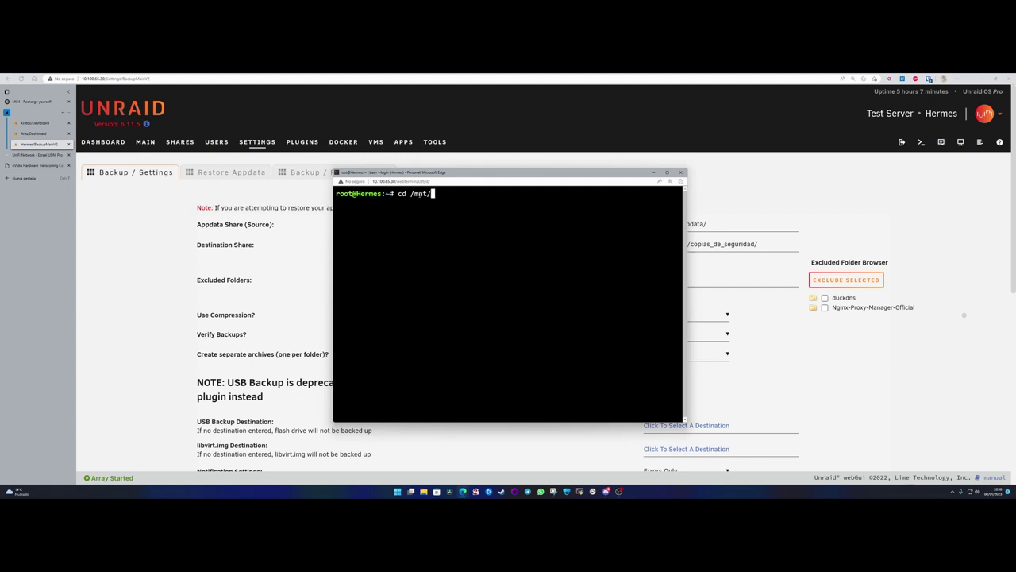
type("backups/")
key("BackSpace")
key("BackSpace")
key("BackSpace")
key("BackSpace")
key("BackSpace")
key("BackSpace")
key("BackSpace")
key("BackSpace")
key("Tab")
key("Tab")
type("use")
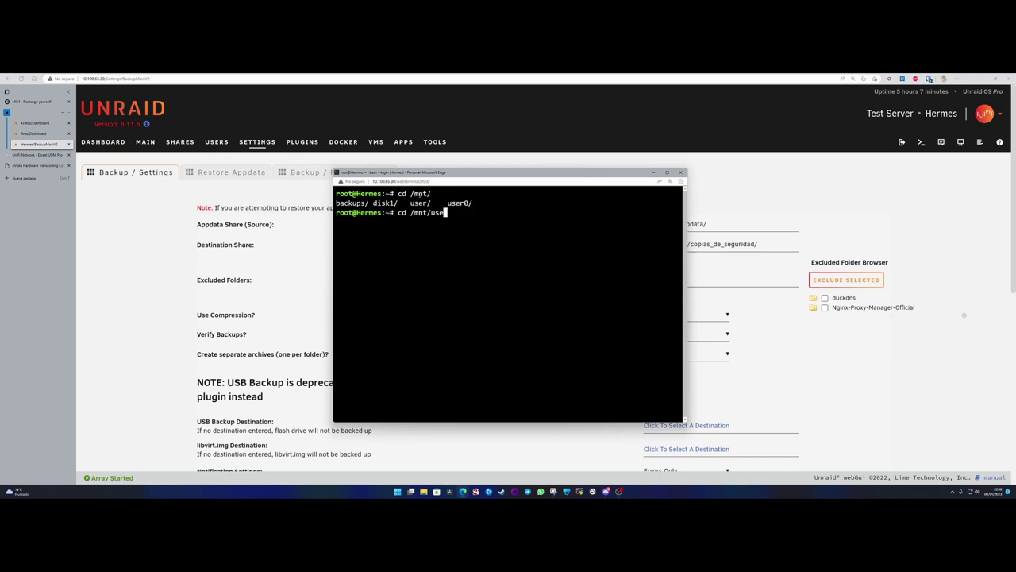
type("r/ap")
key("Tab")
key("Return")
- List the appdata folder, create test_backup with mkdir, and hide the terminal
type("ls")
key("Return")
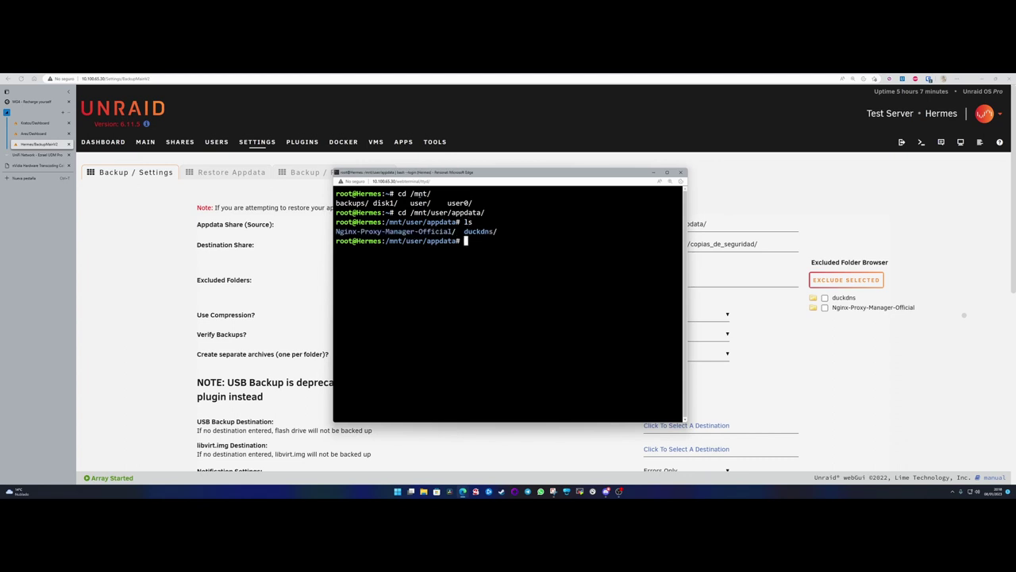
type("mkdir test_backup")
key("Return")
left_click(653, 172)
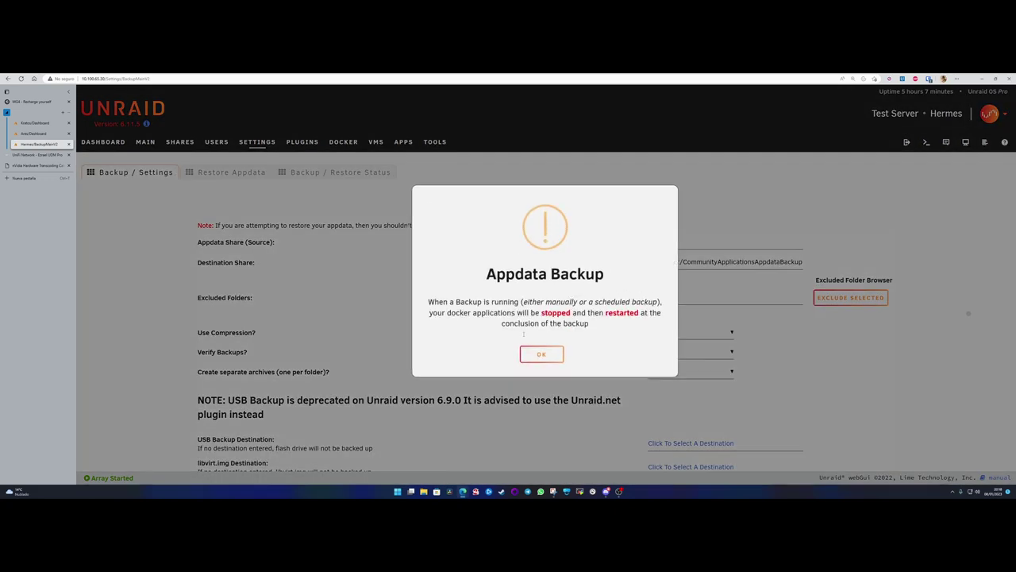
- Dismiss the notice and set the source share back to /mnt/user/appdata/
left_click(543, 354)
left_click(665, 243)
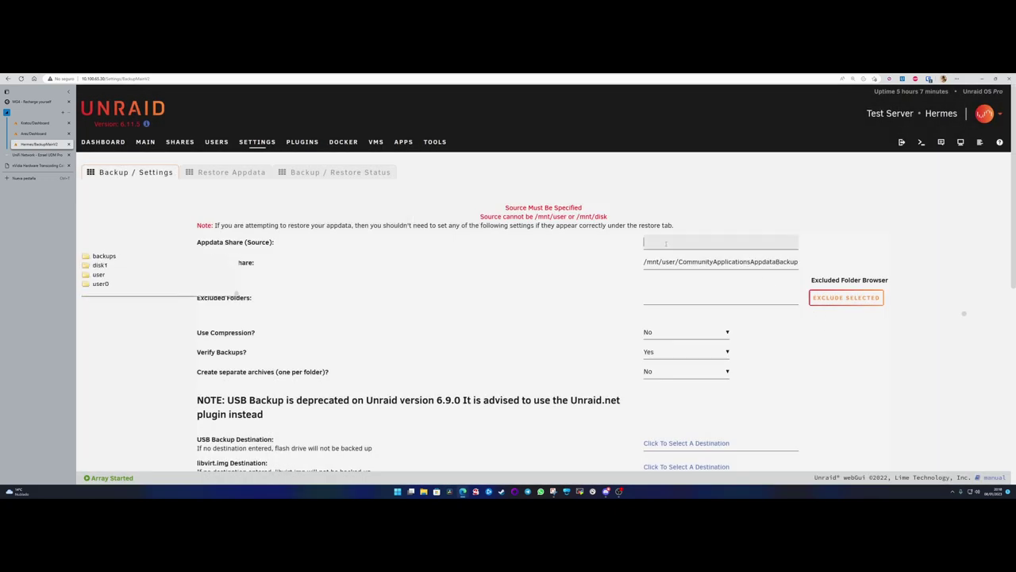
left_click(98, 274)
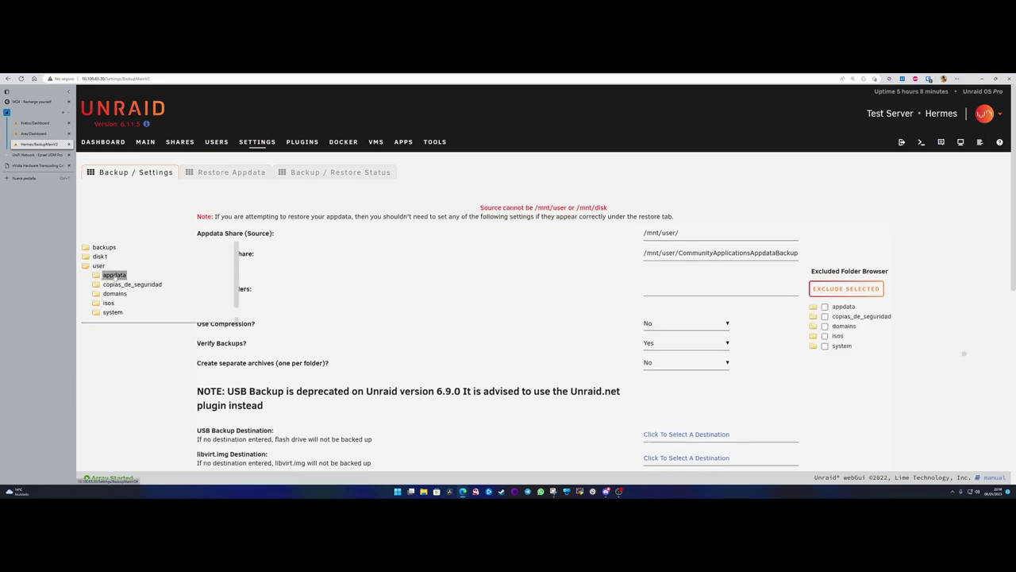
left_click(114, 276)
left_click(568, 269)
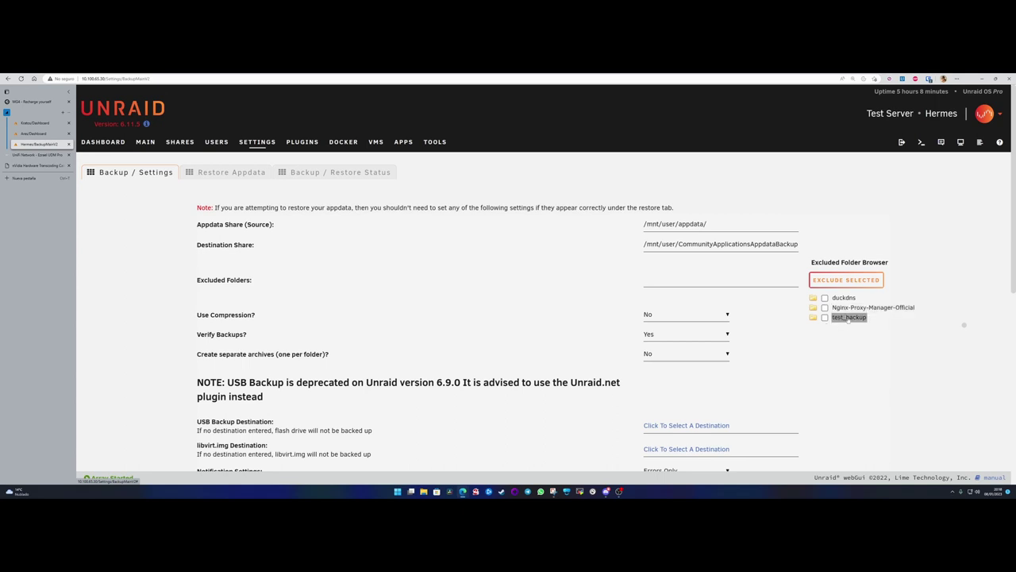
- Exclude test_backup so Excluded Folders reads /mnt/user/appdata/test_backup/
left_click(848, 317)
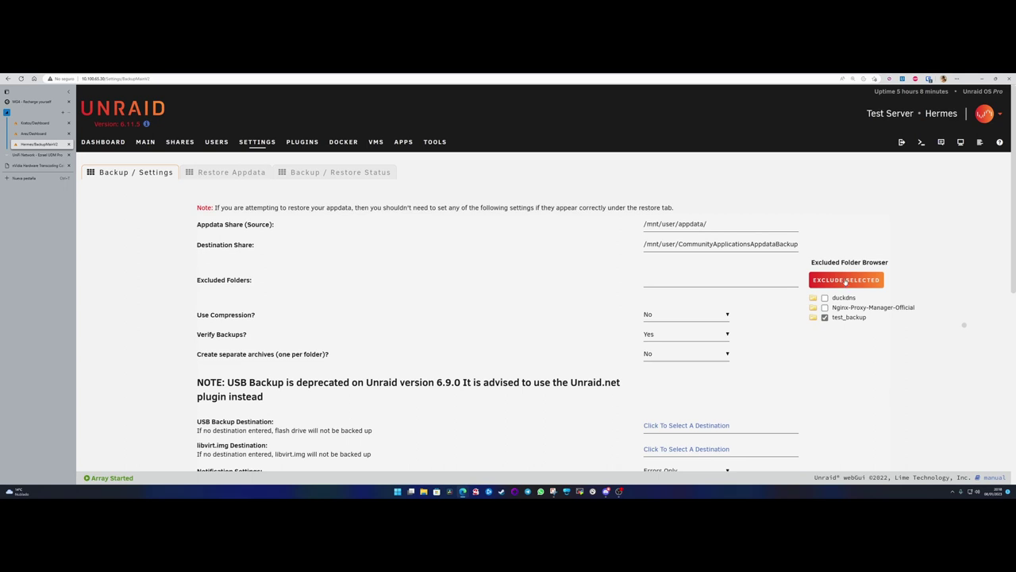
left_click(854, 281)
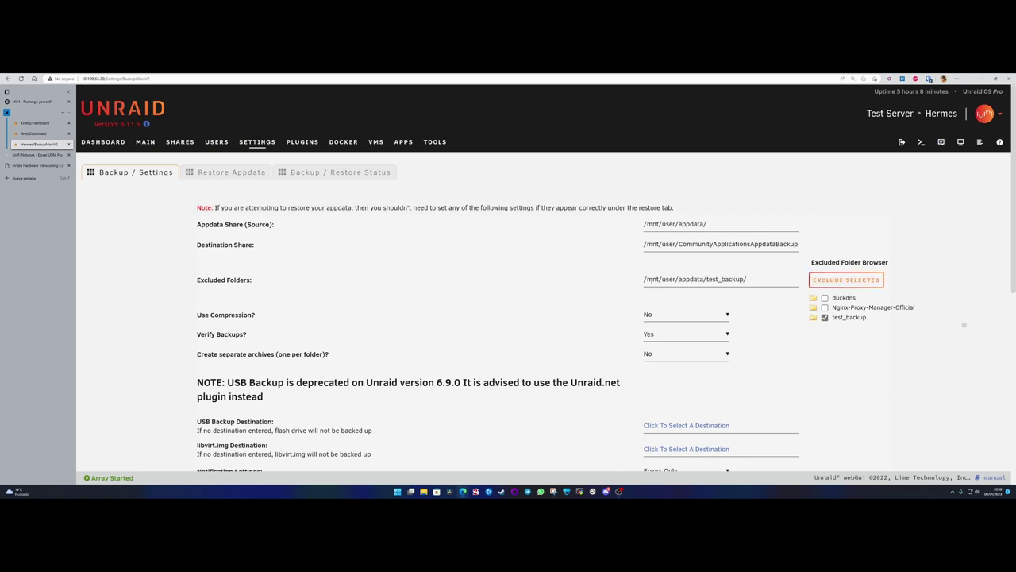
left_click_drag(757, 280, 641, 281)
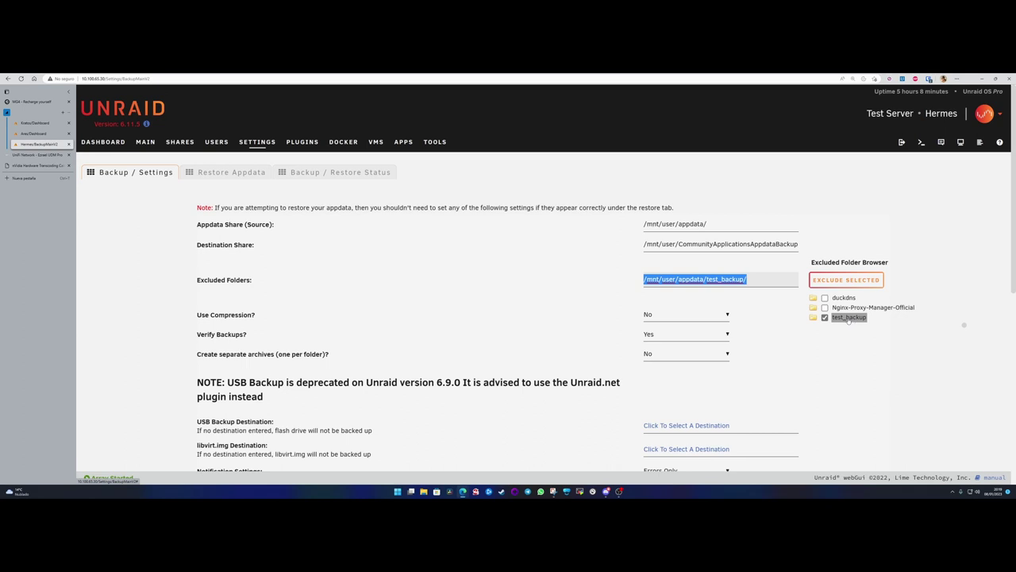
- Briefly exclude duckdns and Nginx-Proxy-Manager-Official, then revert exclusions to test_backup only
left_click(825, 309)
left_click(825, 297)
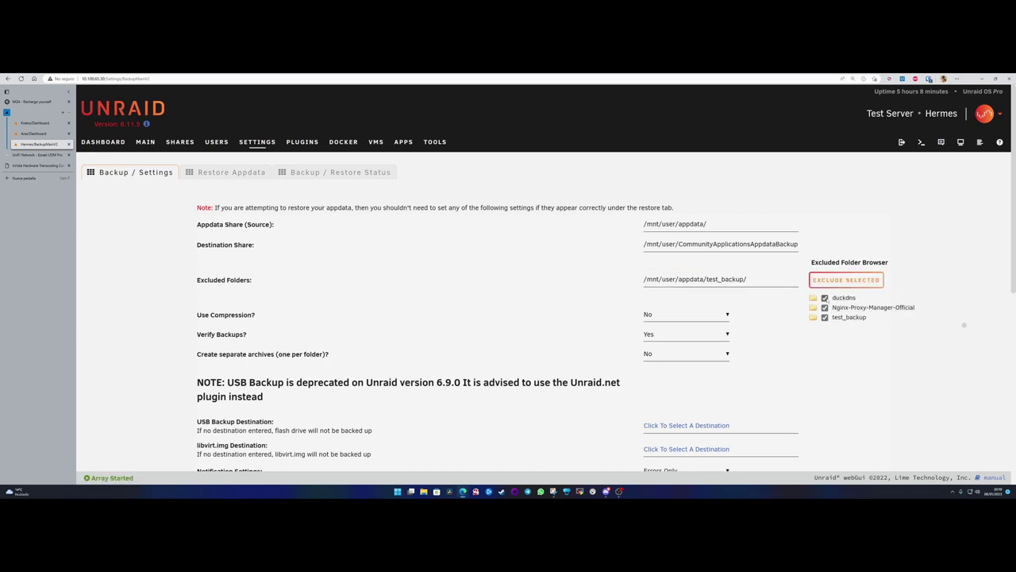
left_click(839, 283)
left_click(736, 279)
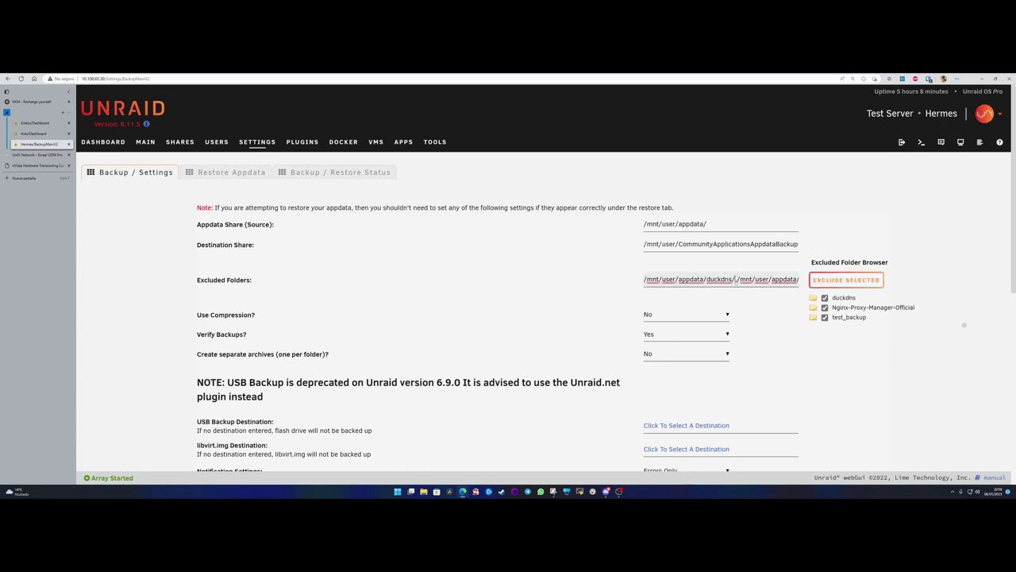
left_click_drag(736, 280, 801, 282)
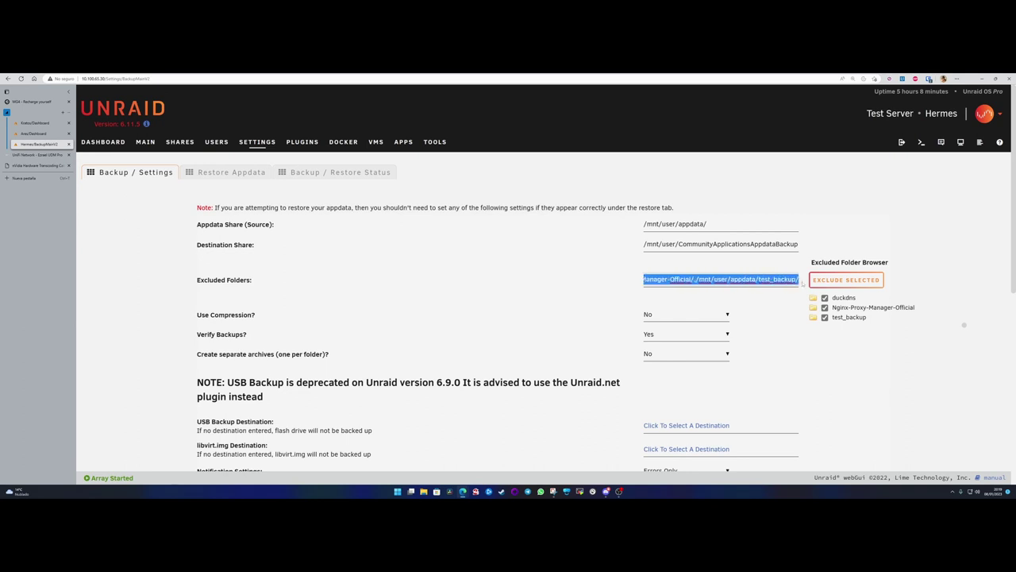
left_click(802, 284)
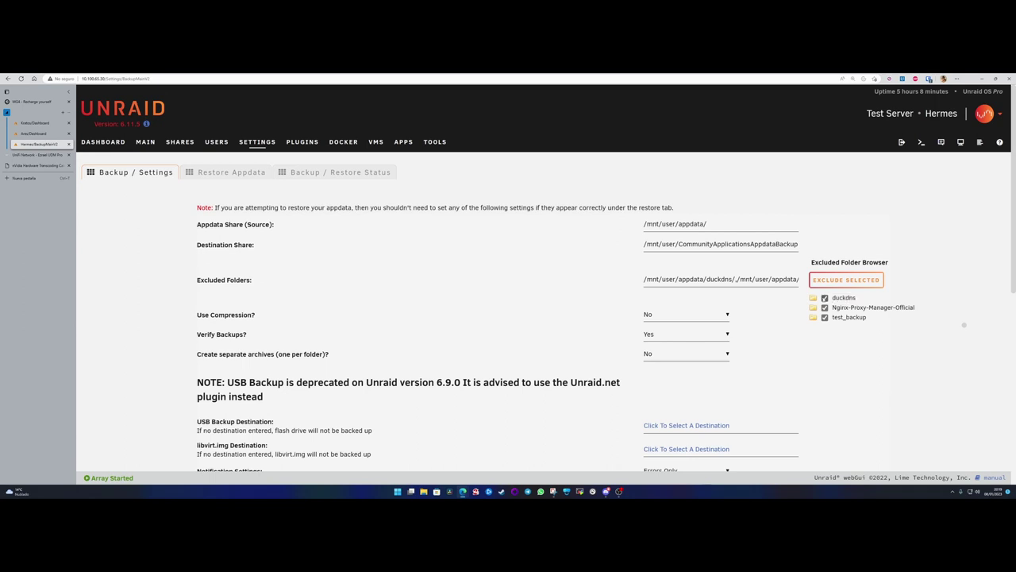
left_click(826, 299)
left_click(825, 308)
left_click(835, 280)
- Set the Destination Share to /mnt/backups/copias_de_seguridad/
left_click_drag(656, 247, 798, 246)
key("BackSpace")
key("BackSpace")
key("BackSpace")
key("BackSpace")
key("BackSpace")
key("BackSpace")
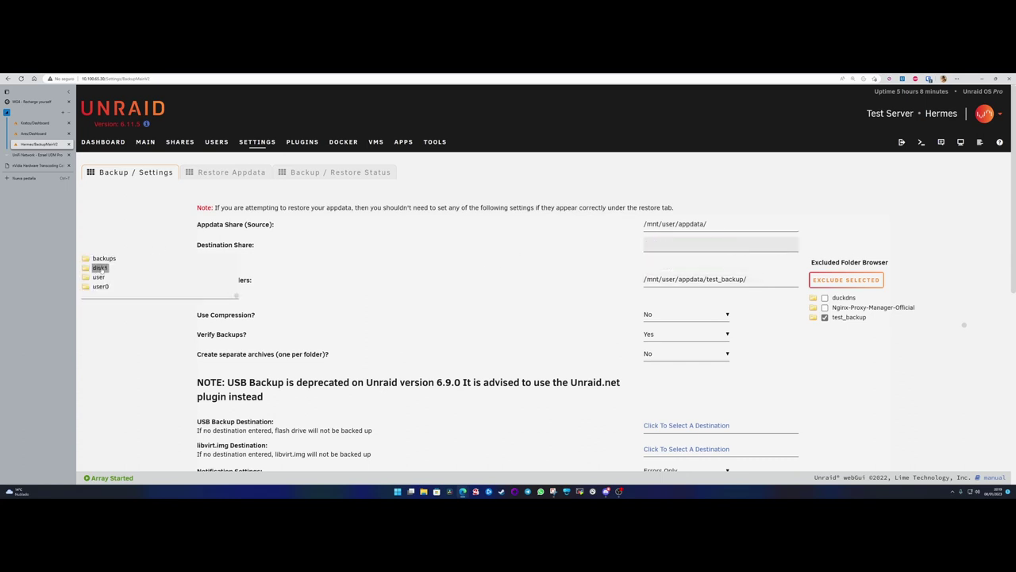
left_click(107, 295)
left_click(131, 276)
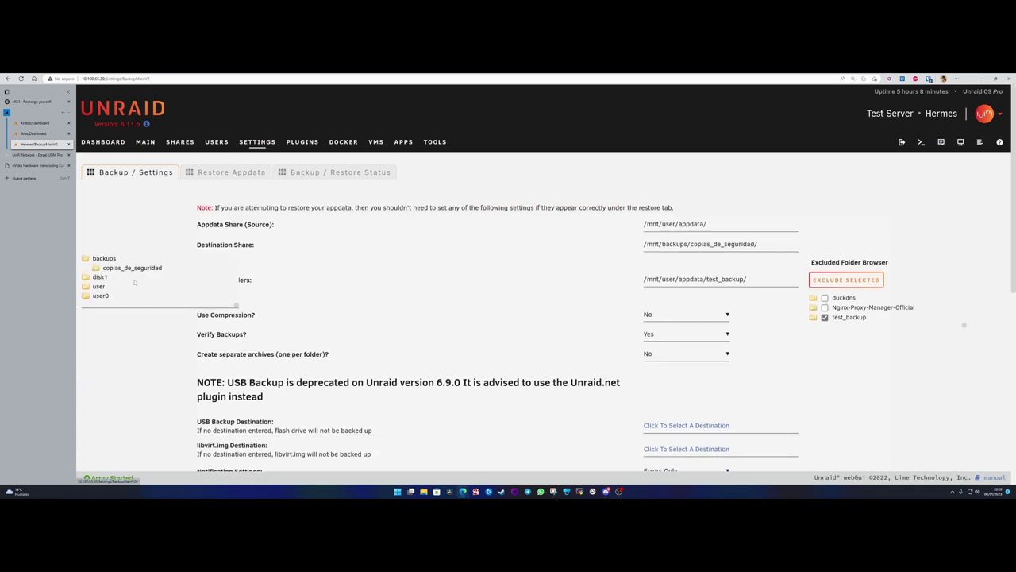
left_click(767, 357)
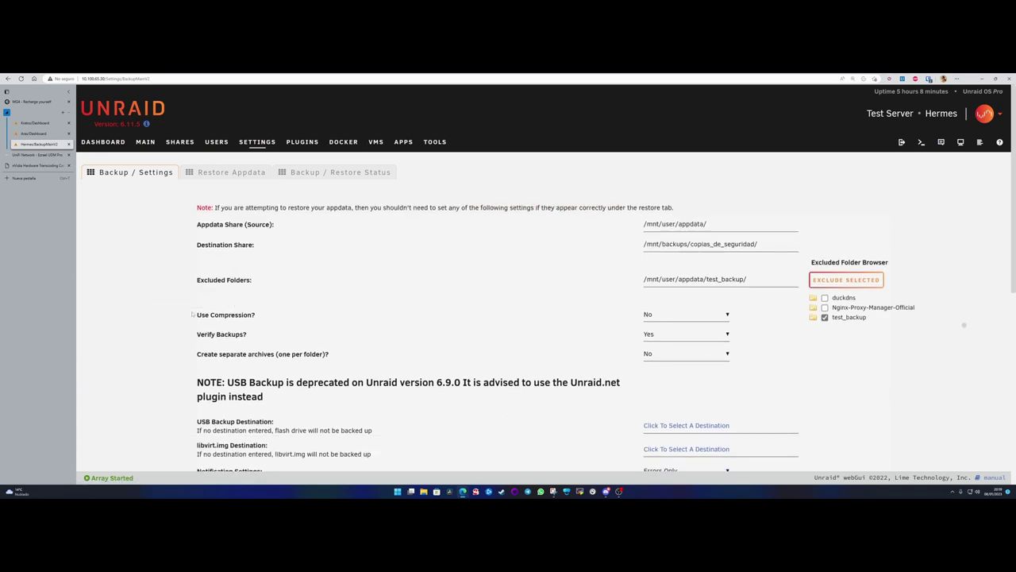
left_click_drag(193, 314, 255, 316)
- Switch Use Compression? to Yes and leave Verify Backups? at Yes
left_click(258, 315)
left_click(654, 318)
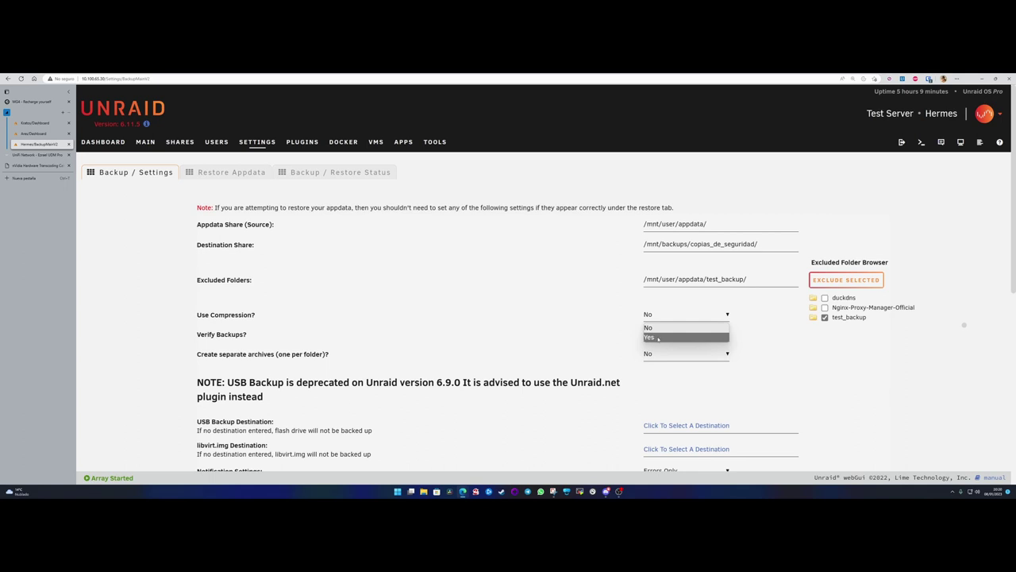
left_click(659, 337)
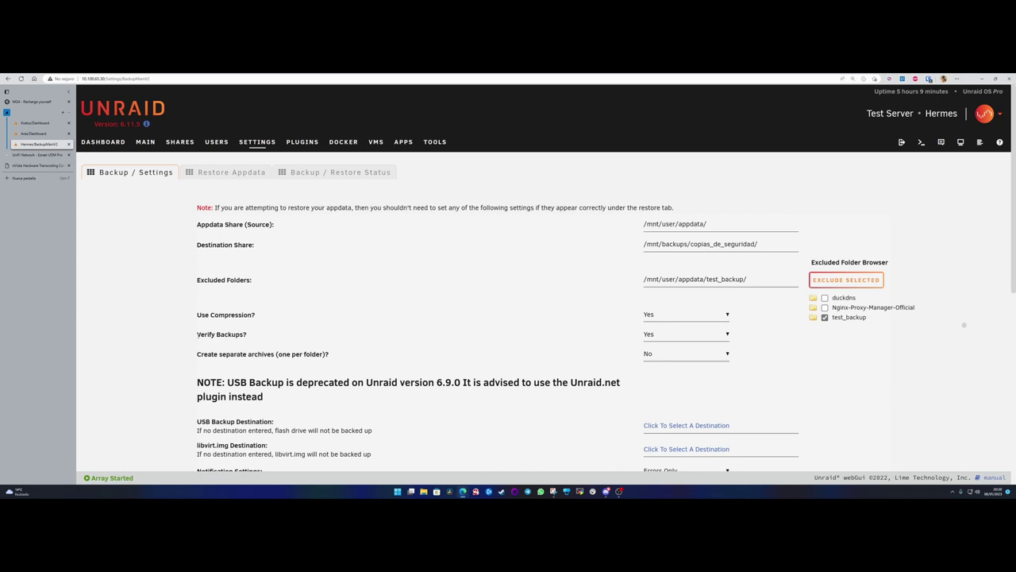
left_click_drag(197, 334, 250, 335)
left_click(251, 337)
left_click(666, 335)
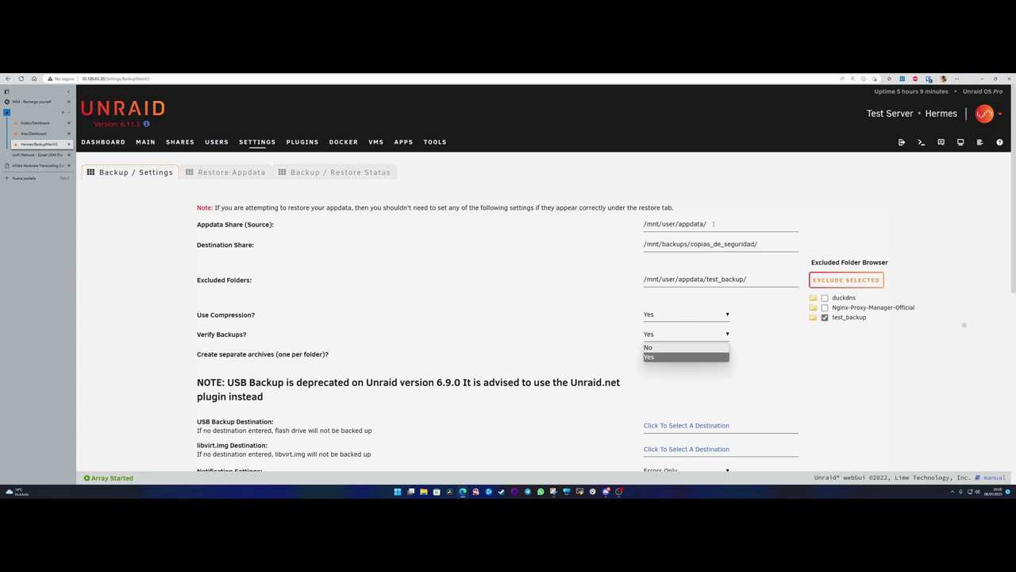
left_click(713, 224)
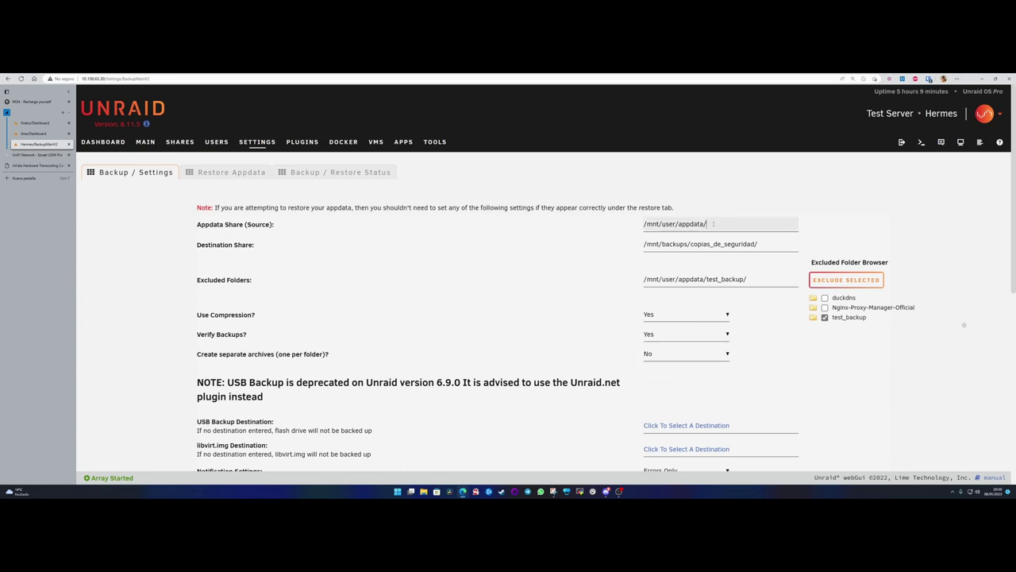
left_click(702, 183)
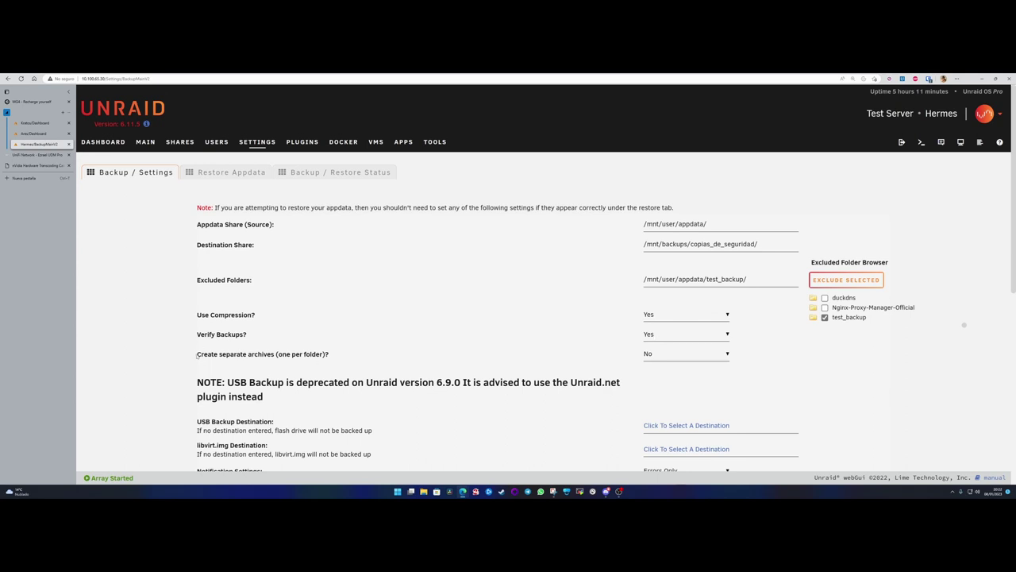
left_click_drag(197, 355, 289, 354)
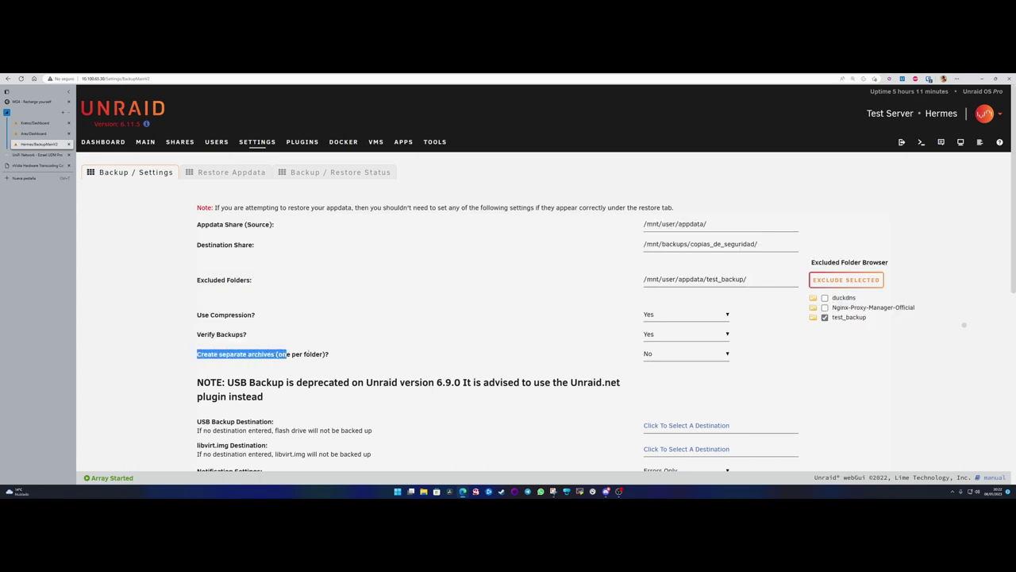
left_click(231, 351)
mouse_move(197, 355)
left_mouse_down()
mouse_move(335, 357)
mouse_move(196, 354)
left_mouse_up()
left_click(332, 357)
left_click(196, 354)
left_click_drag(197, 355, 335, 356)
left_click(334, 355)
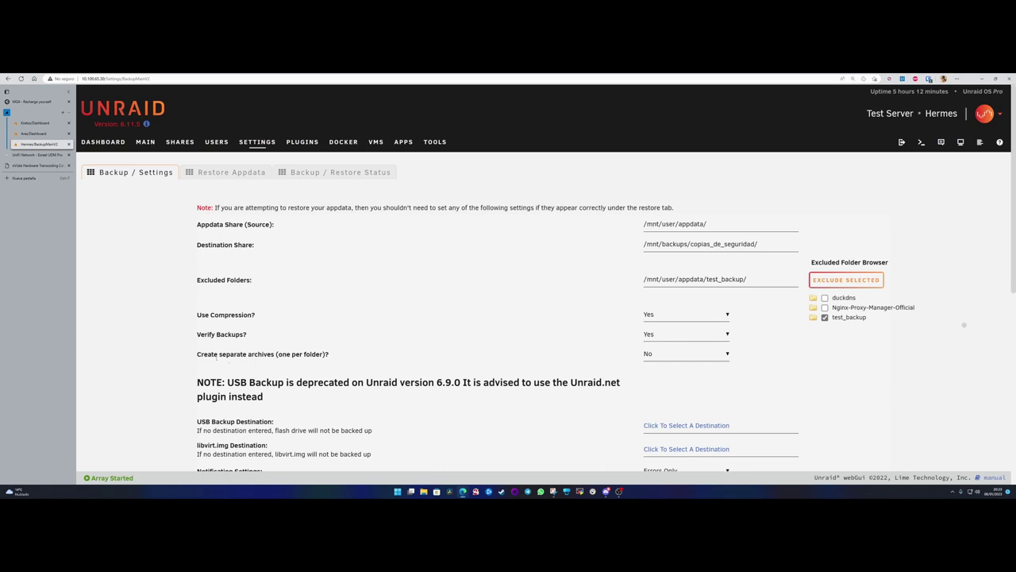
left_click_drag(198, 354, 332, 355)
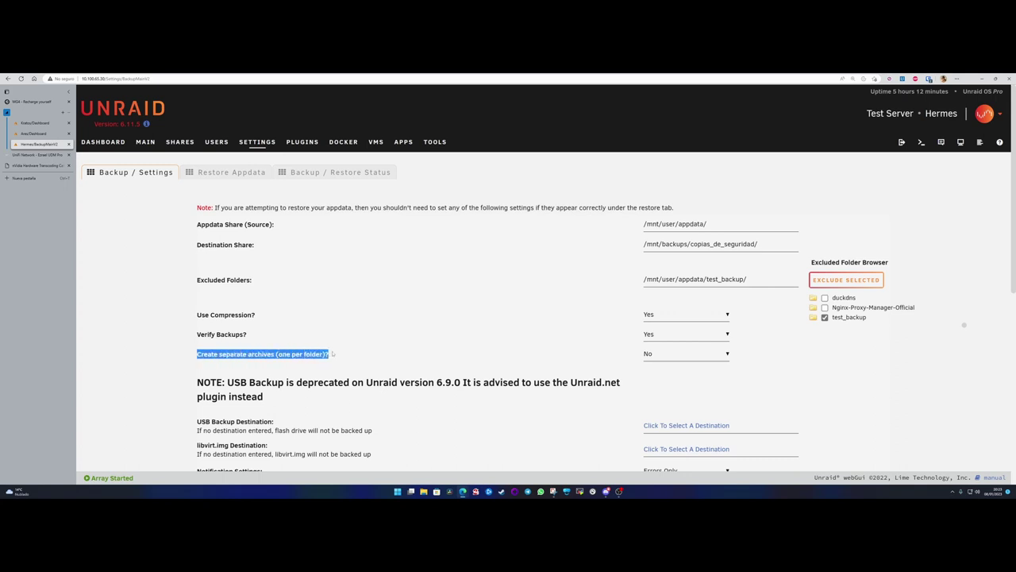
left_click(331, 355)
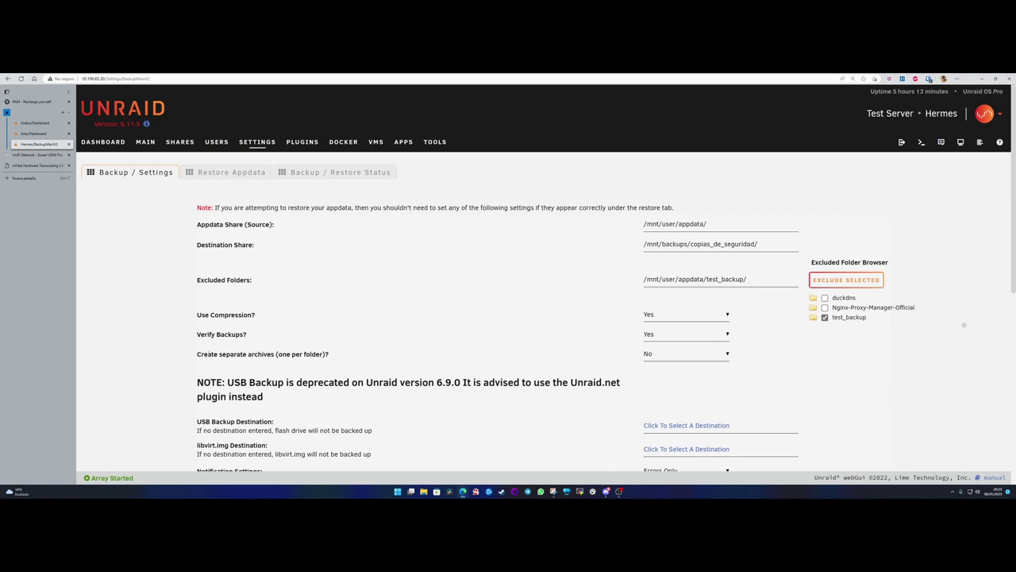
left_click_drag(204, 354, 324, 354)
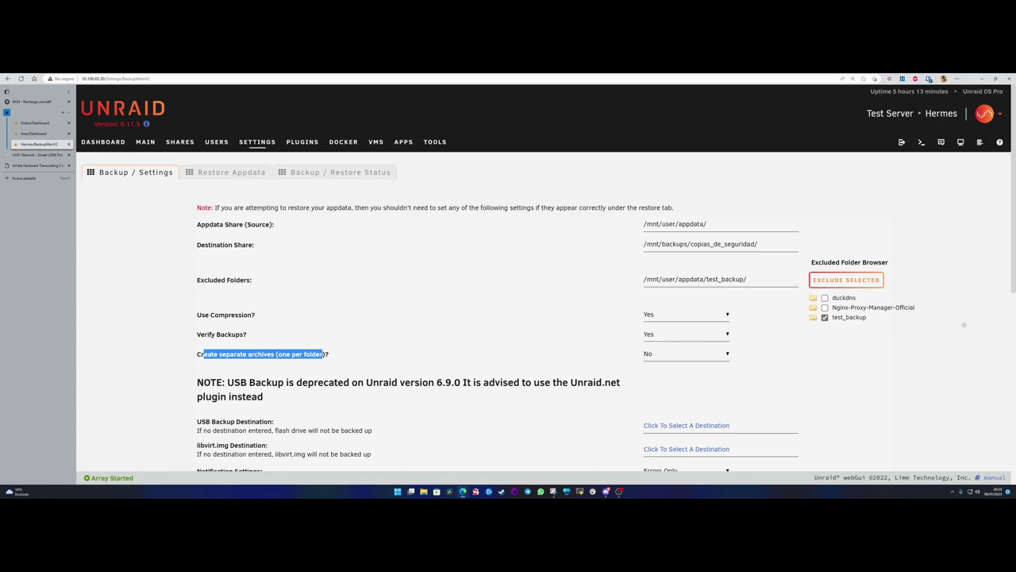
left_click(335, 357)
scroll(555, 302, "down", 3)
left_click(665, 235)
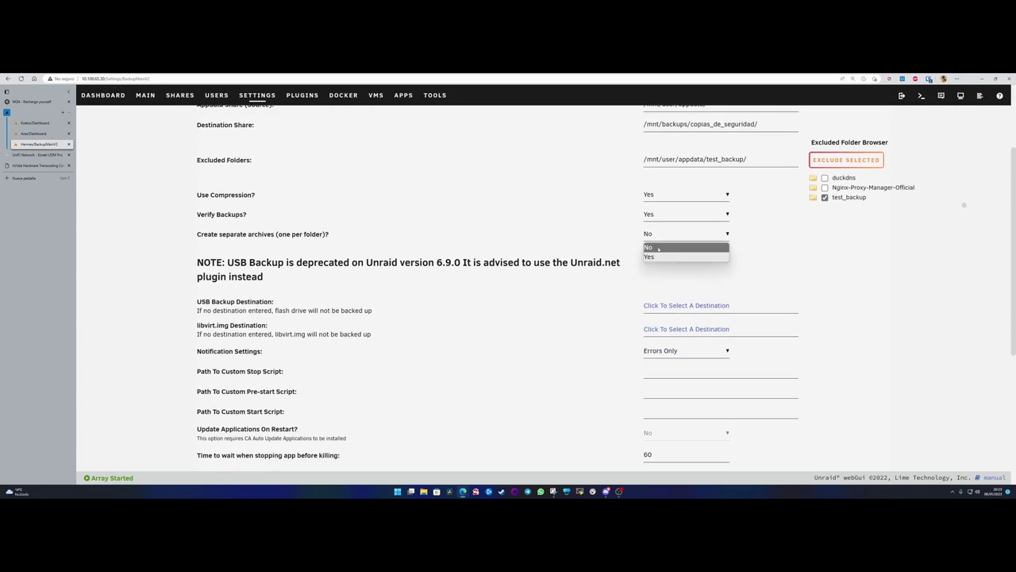
left_click(659, 253)
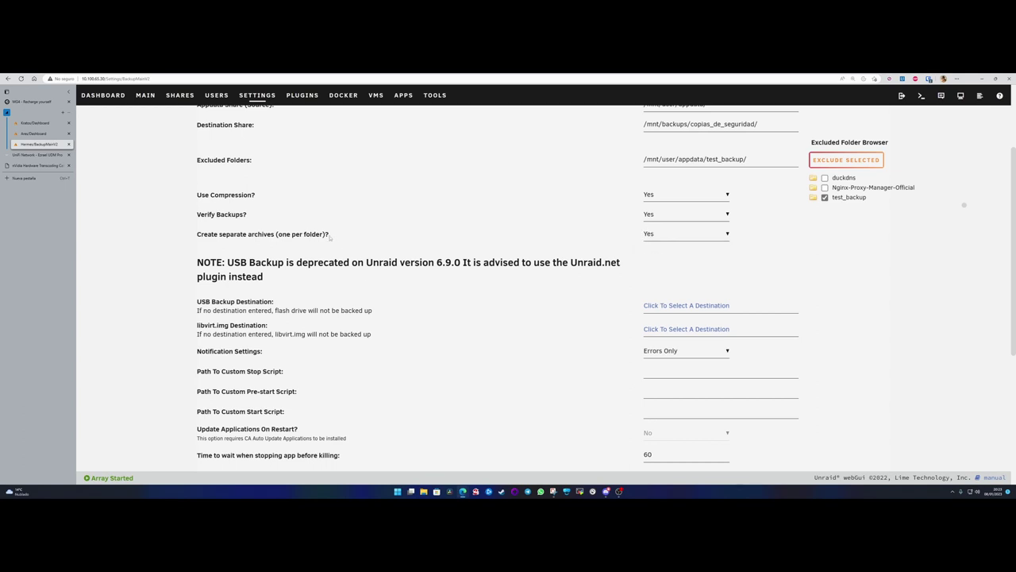
left_click_drag(329, 237, 794, 119)
left_click(204, 235)
left_click_drag(199, 234, 336, 233)
left_click(336, 234)
left_click_drag(198, 262, 279, 282)
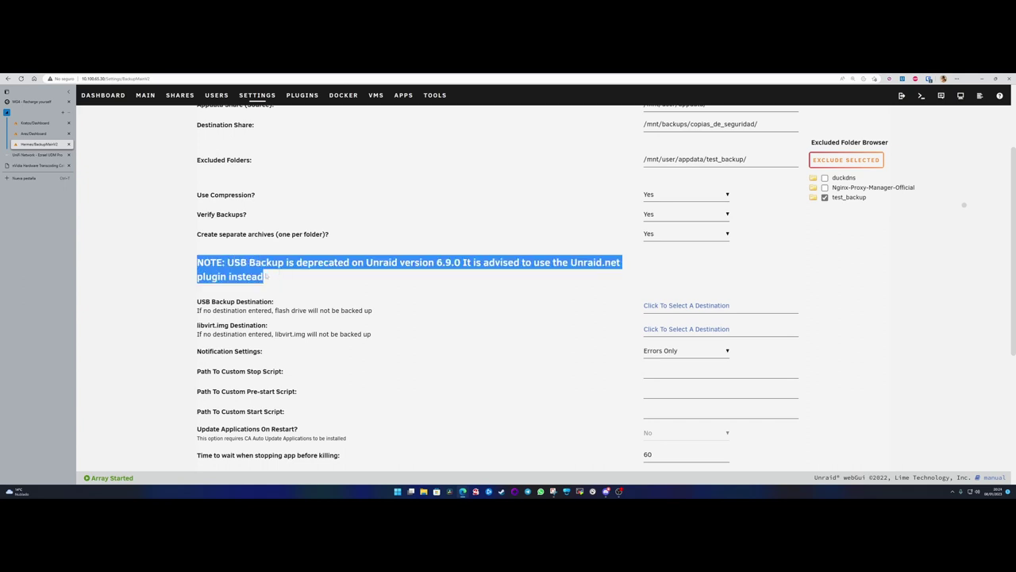
left_click(264, 276)
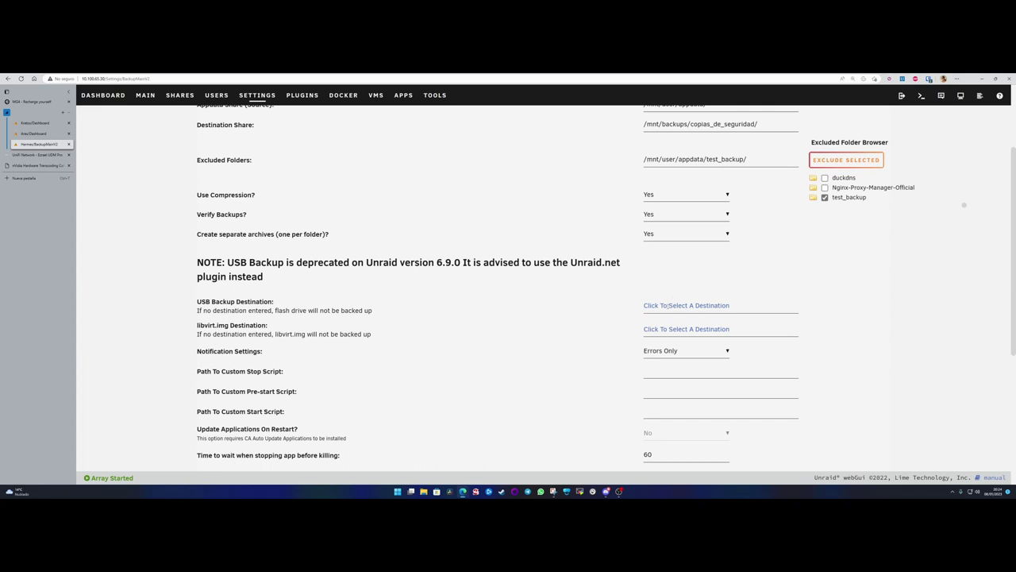
left_click(668, 305)
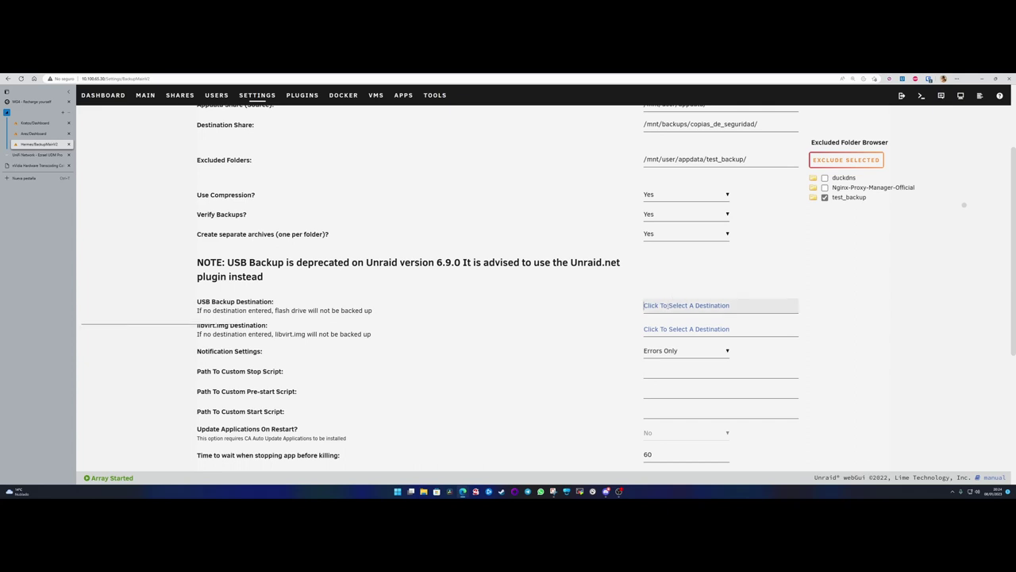
left_click_drag(278, 263, 623, 262)
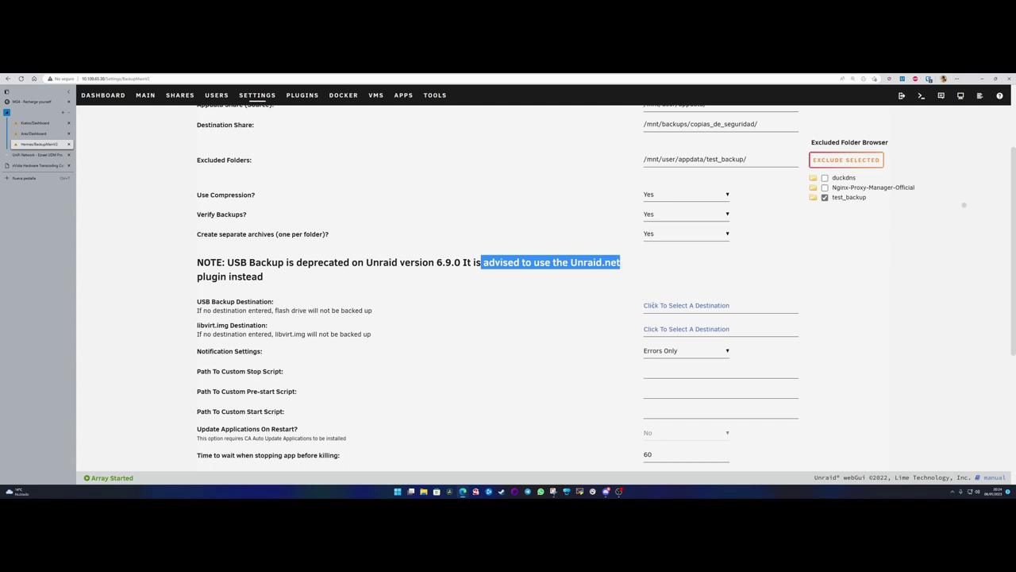
left_click(667, 305)
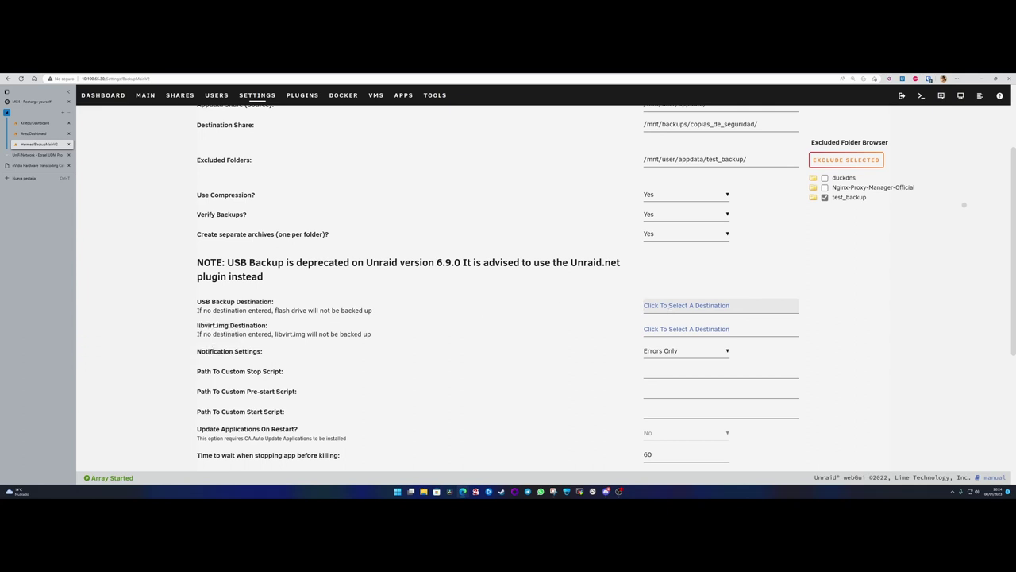
left_click_drag(295, 262, 351, 262)
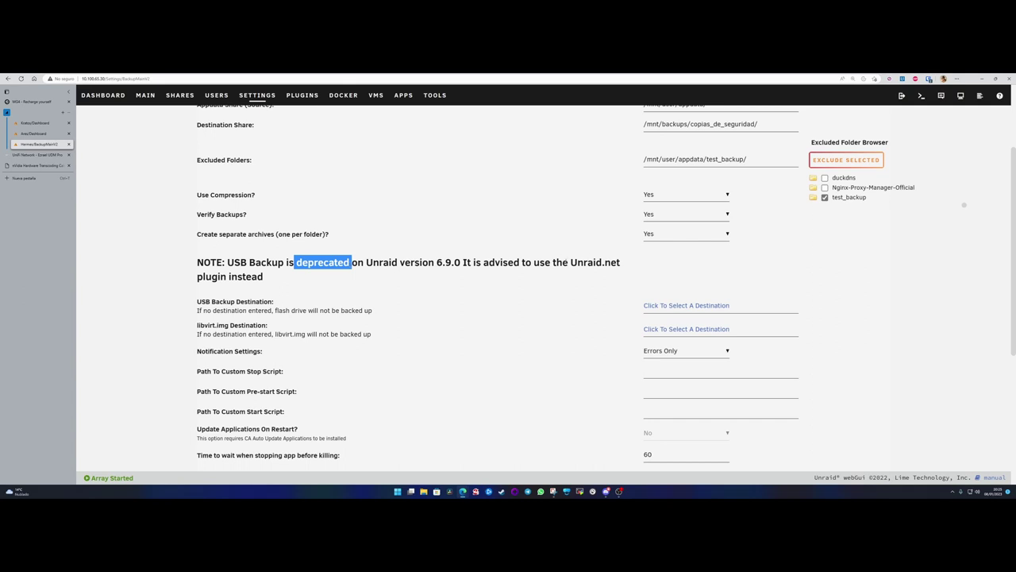
left_click_drag(570, 263, 624, 267)
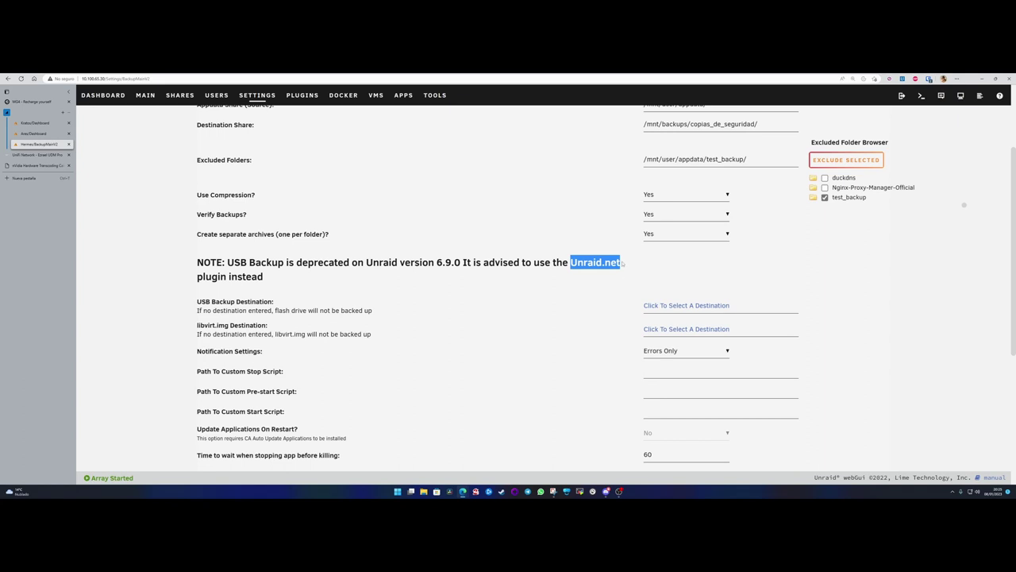
left_click(624, 263)
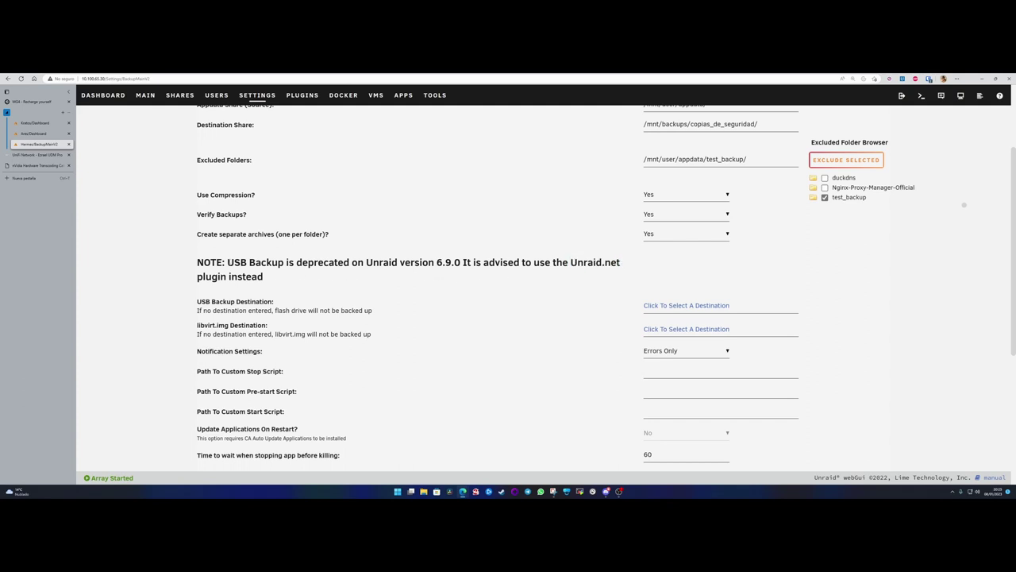
left_click_drag(197, 262, 279, 277)
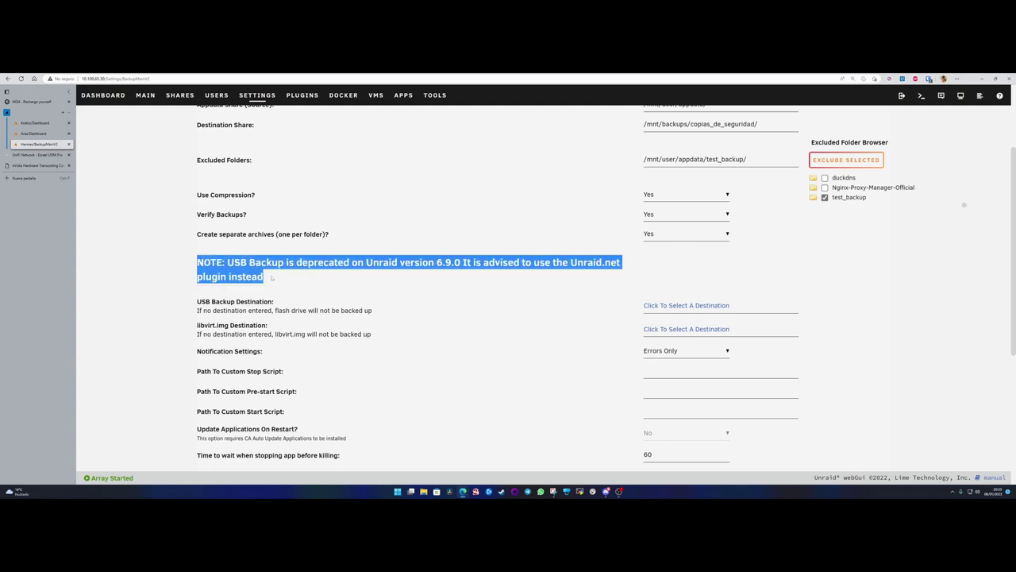
left_click(272, 277)
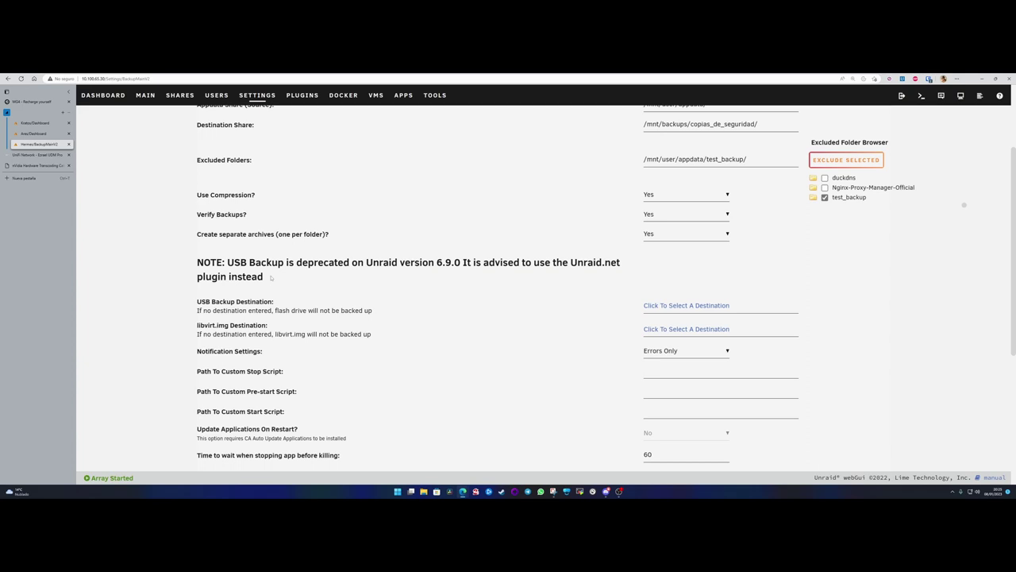
- Pick backups > copias_de_seguridad as the USB Backup Destination folder
left_click(651, 305)
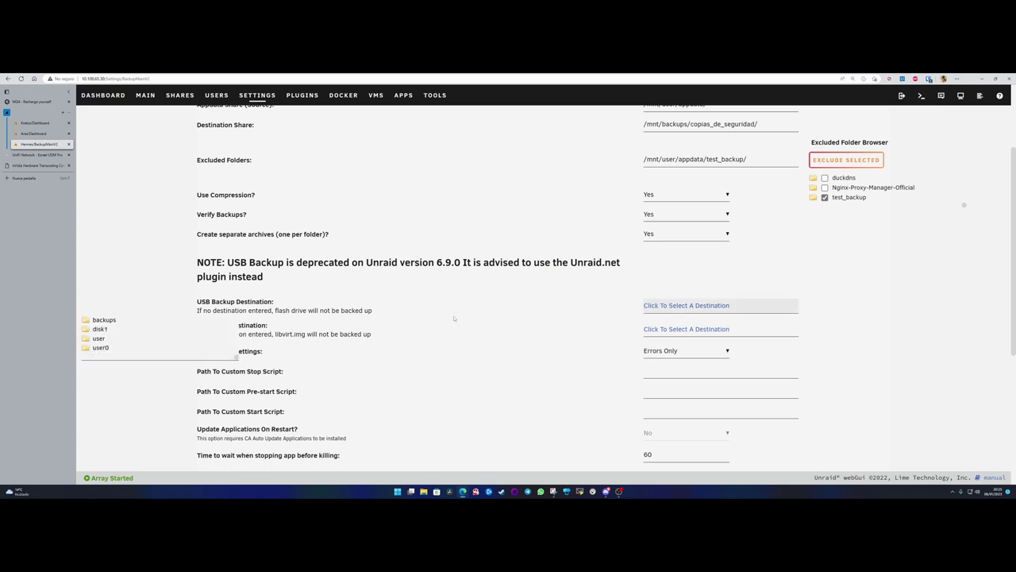
left_click(104, 320)
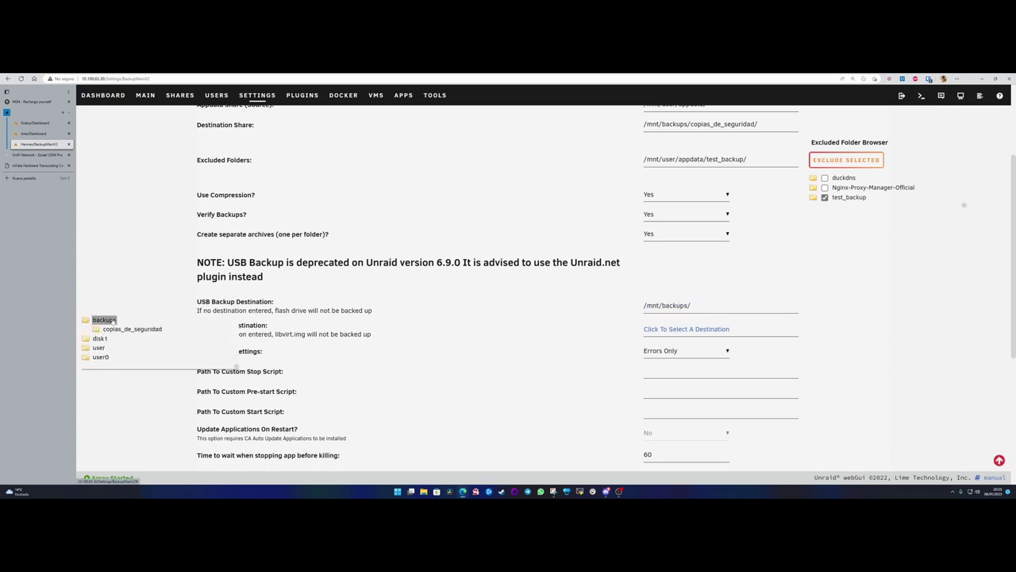
left_click(127, 333)
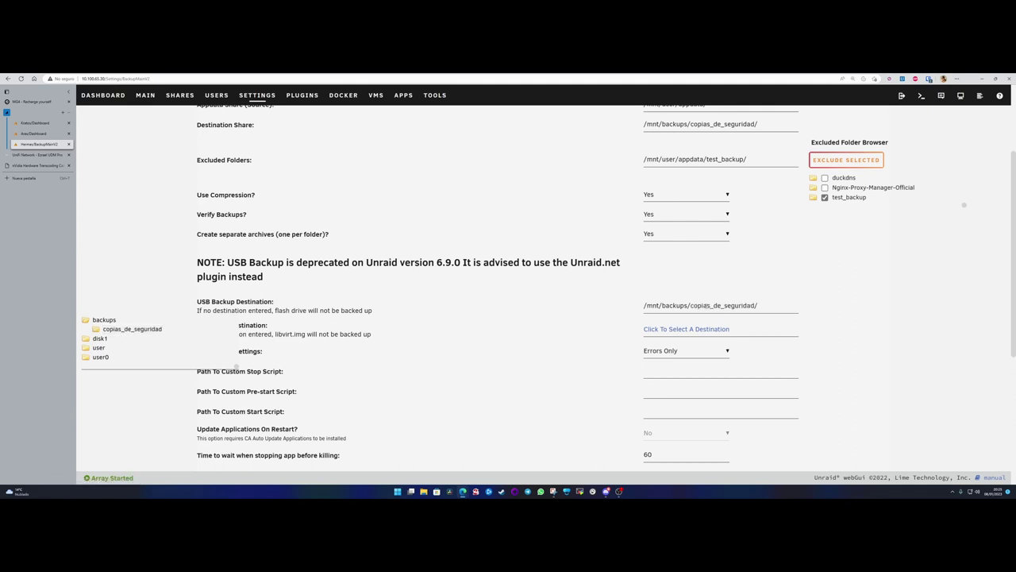
double_click(767, 305)
left_click(767, 305)
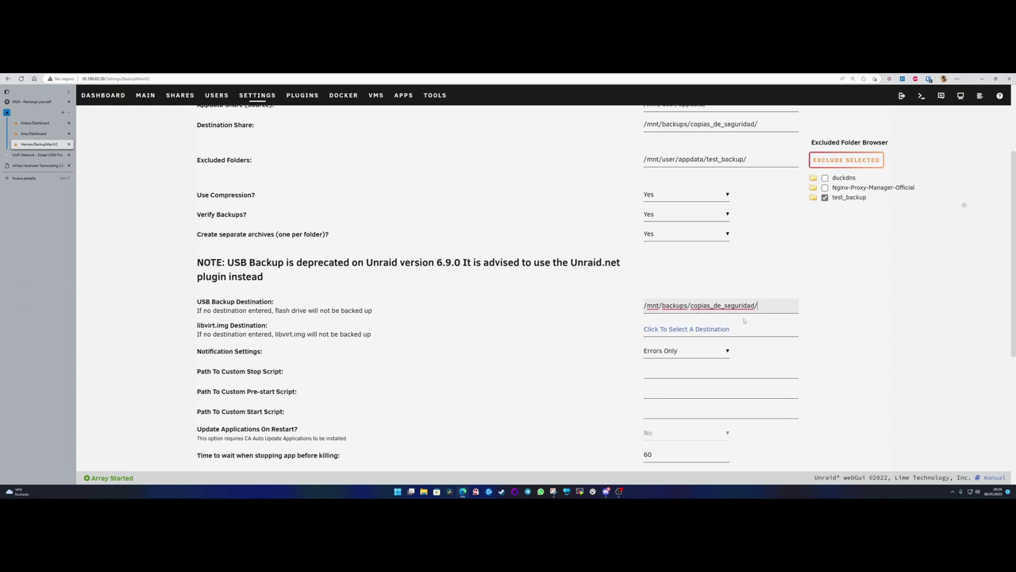
left_click_drag(690, 305, 759, 305)
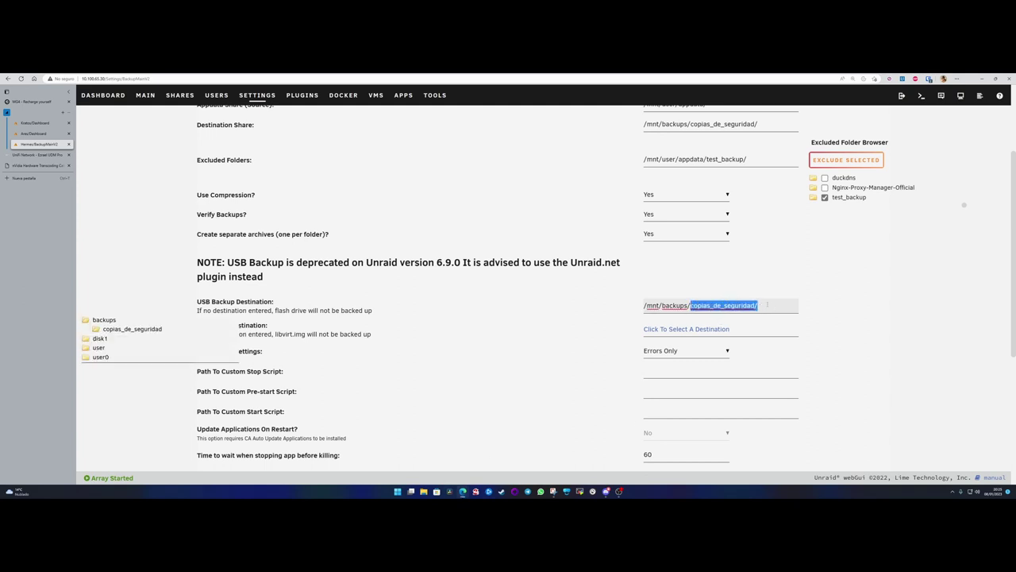
scroll(736, 158, "up", 1)
scroll(736, 158, "up", 1)
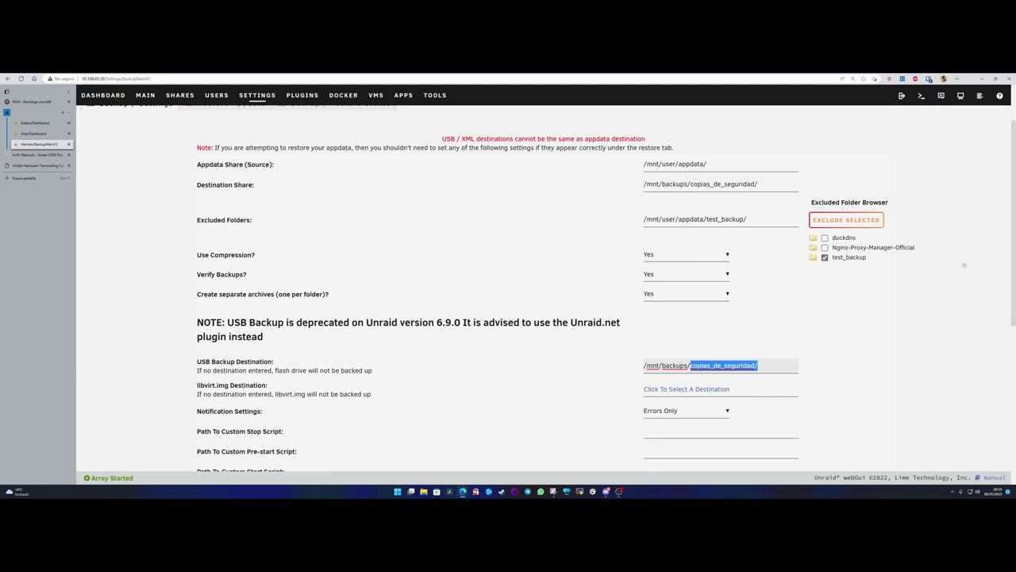
left_click_drag(237, 394, 306, 394)
left_click(303, 394)
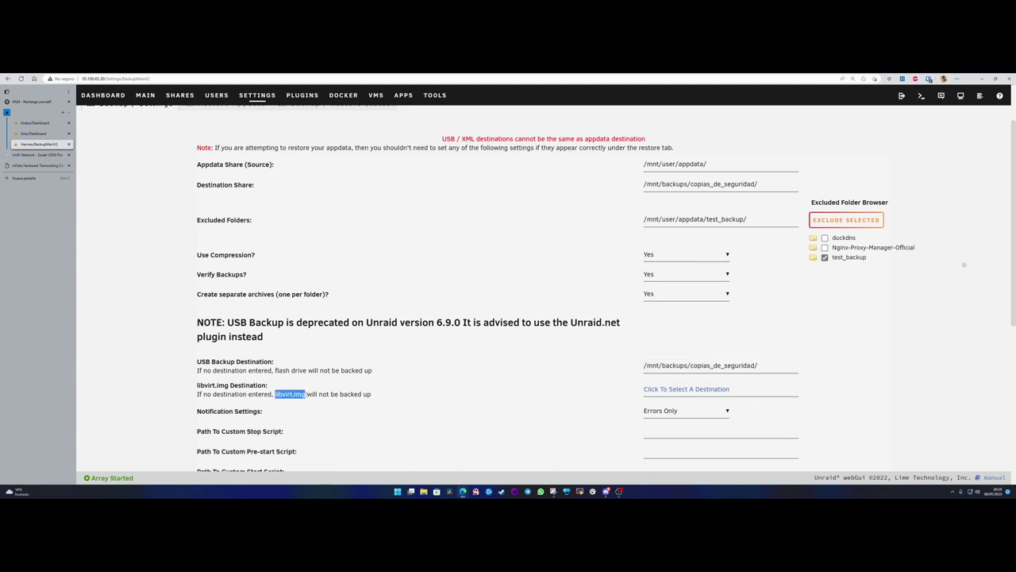
left_click(307, 394)
- Restore the terminal, cd into /mnt/backups/copias_de_seguridad, and list its contents
mouse_move(463, 491)
left_click(463, 467)
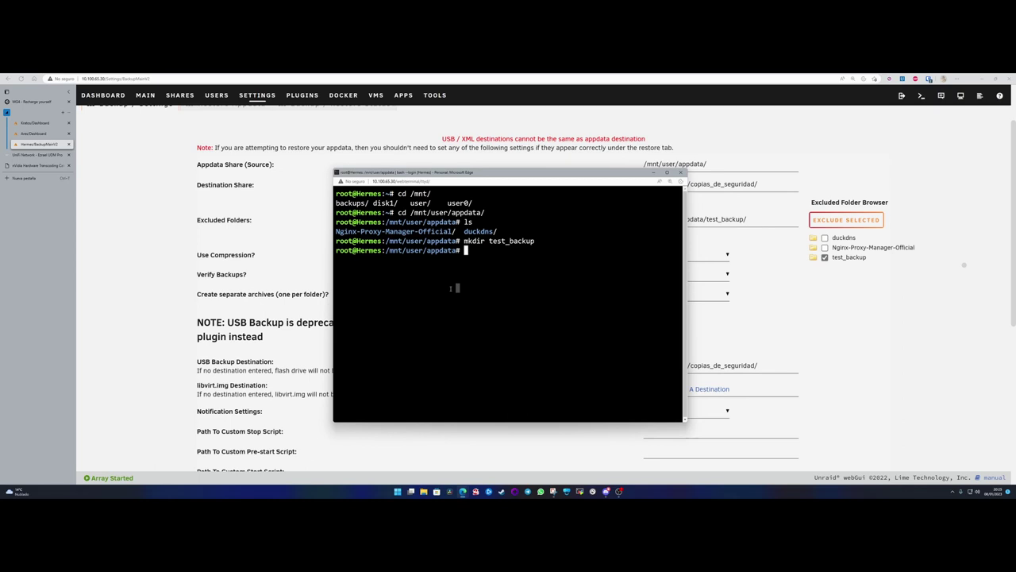
type("cd /mnt/b")
key("Tab")
type("c")
key("Tab")
key("Return")
type("ls")
key("Return")
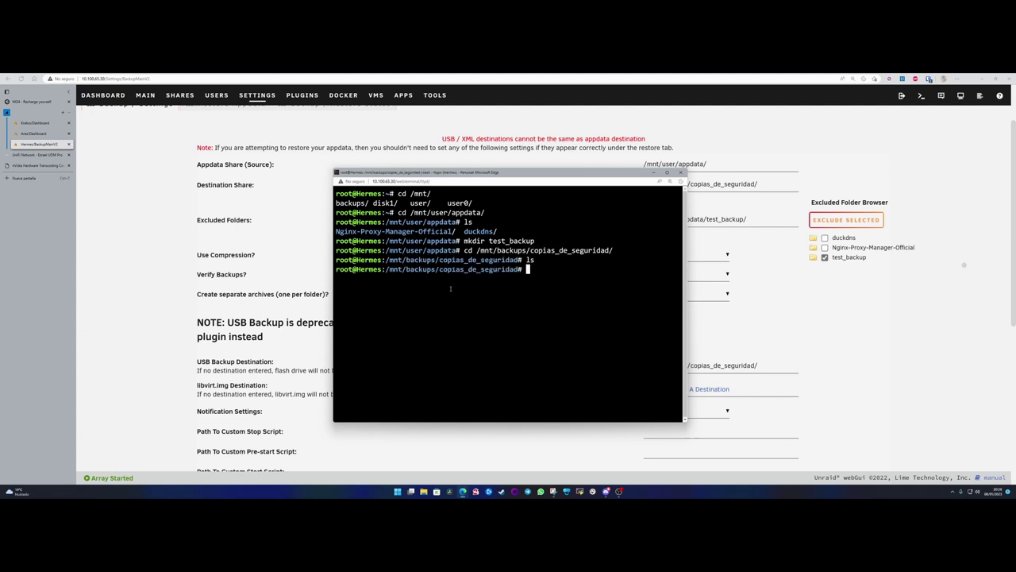
- Create the bkp_appdata, bkp_usb and bkp_vm folders with mkdir
type("mkdir")
type(" aaaa")
key("BackSpace")
key("BackSpace")
key("BackSpace")
key("BackSpace")
type("bkp_appdata")
key("Return")
type("mkdir")
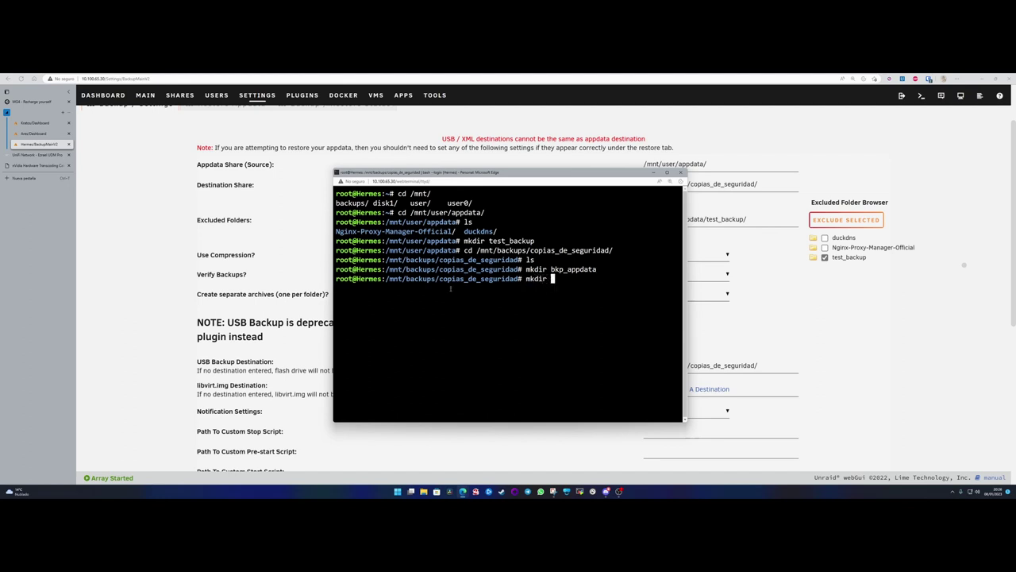
type(" bkp_usb")
key("Return")
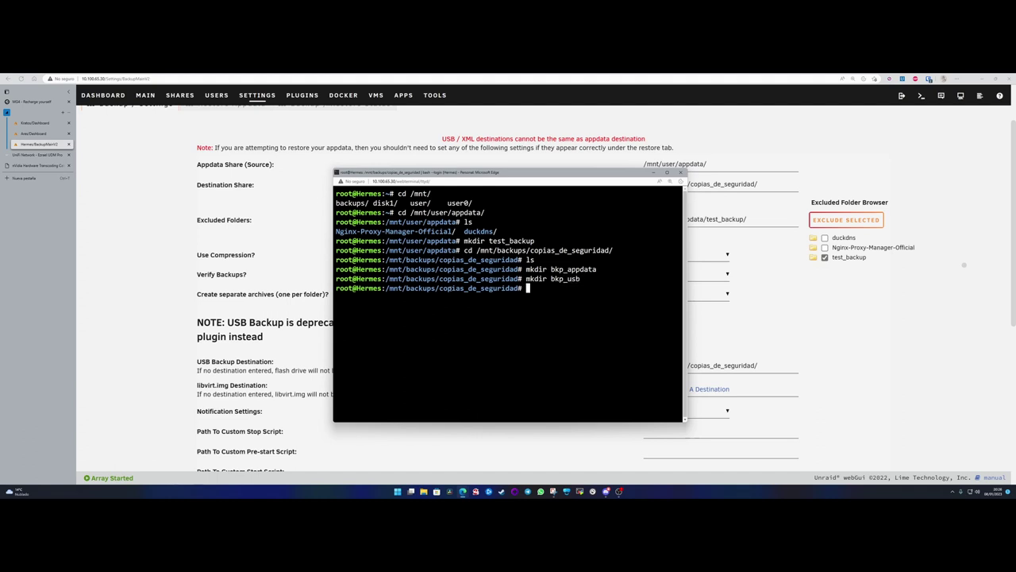
type("mkdir bkp_vm")
key("Return")
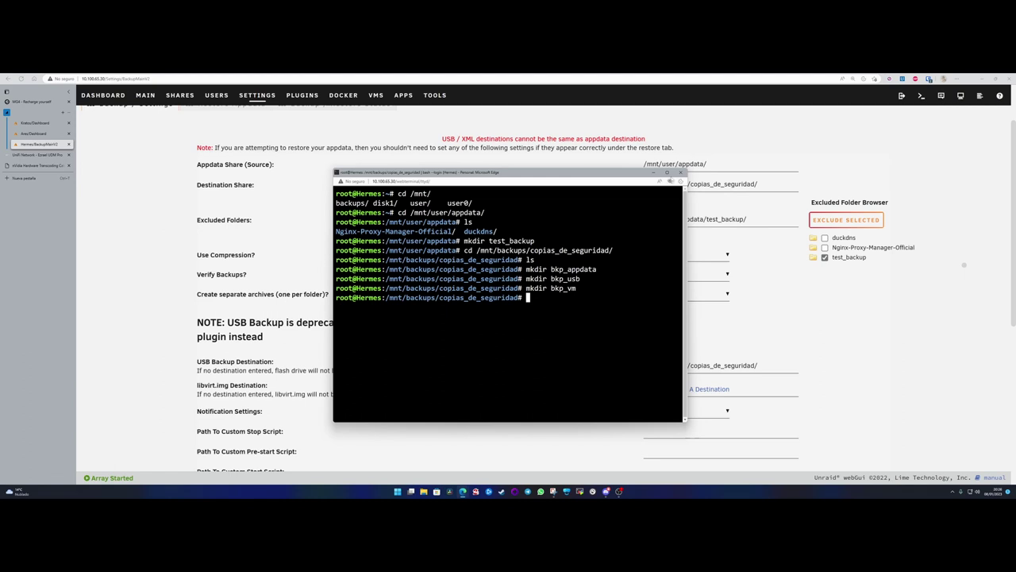
- Set the appdata Destination Share to the bkp_appdata subfolder
left_click(654, 172)
left_click(770, 185)
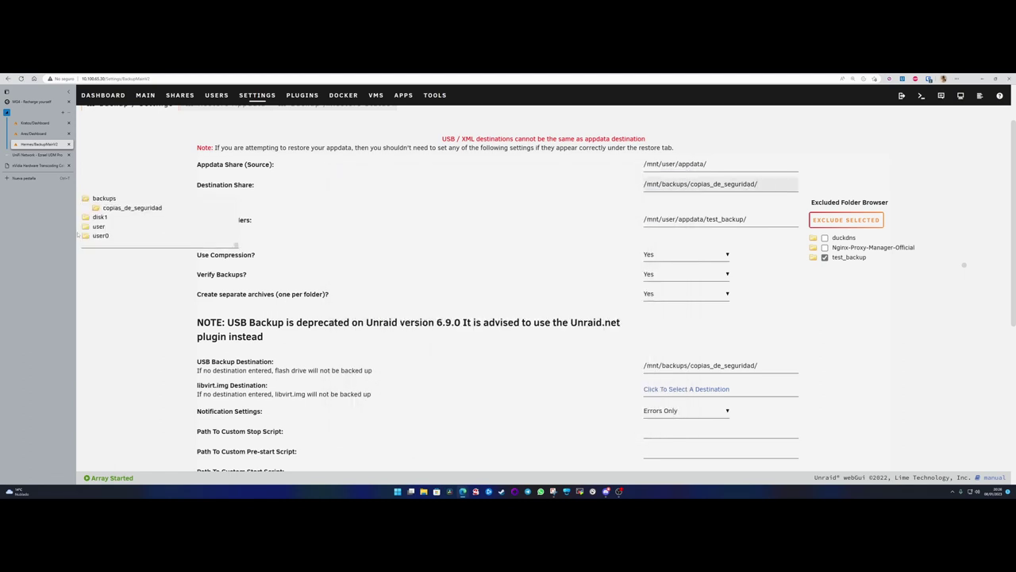
left_click(128, 209)
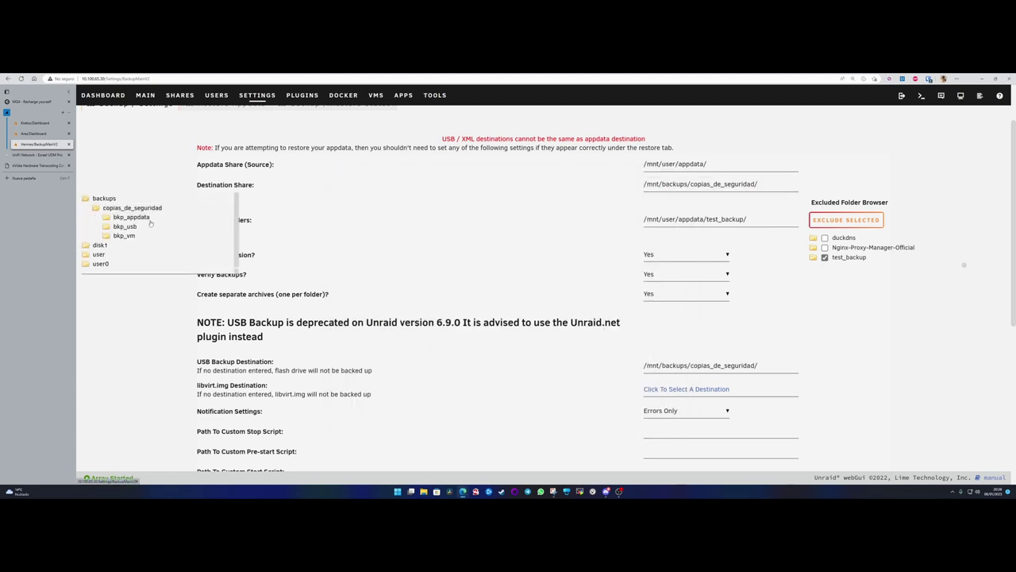
left_click(129, 218)
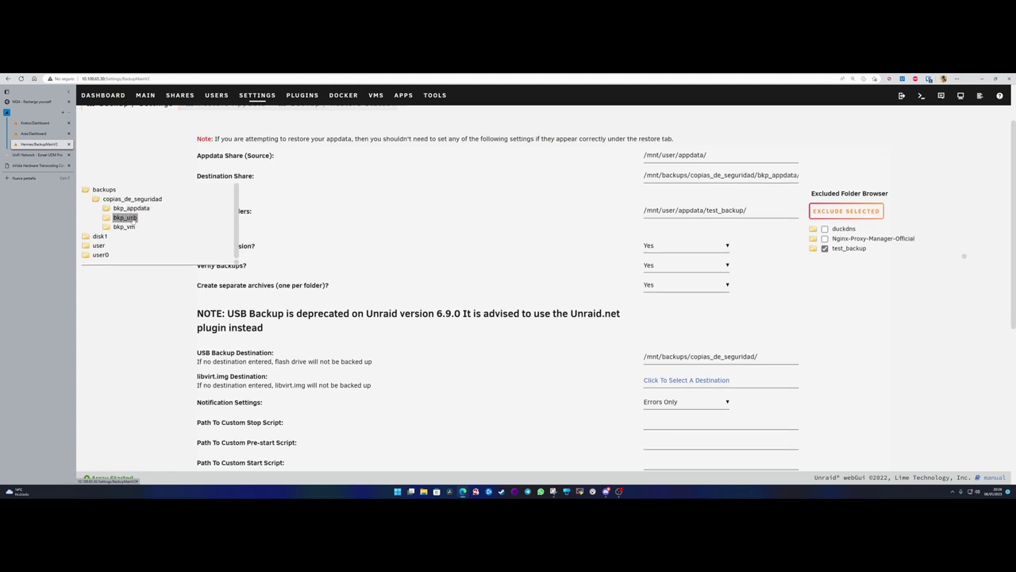
left_click(787, 301)
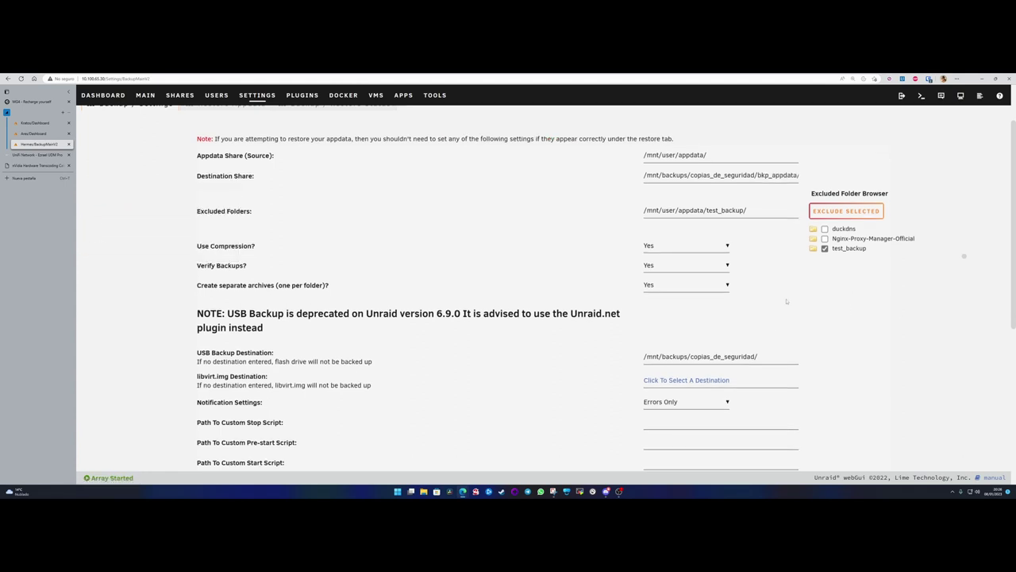
- Set the USB Backup Destination to the bkp_usb subfolder
left_click(770, 358)
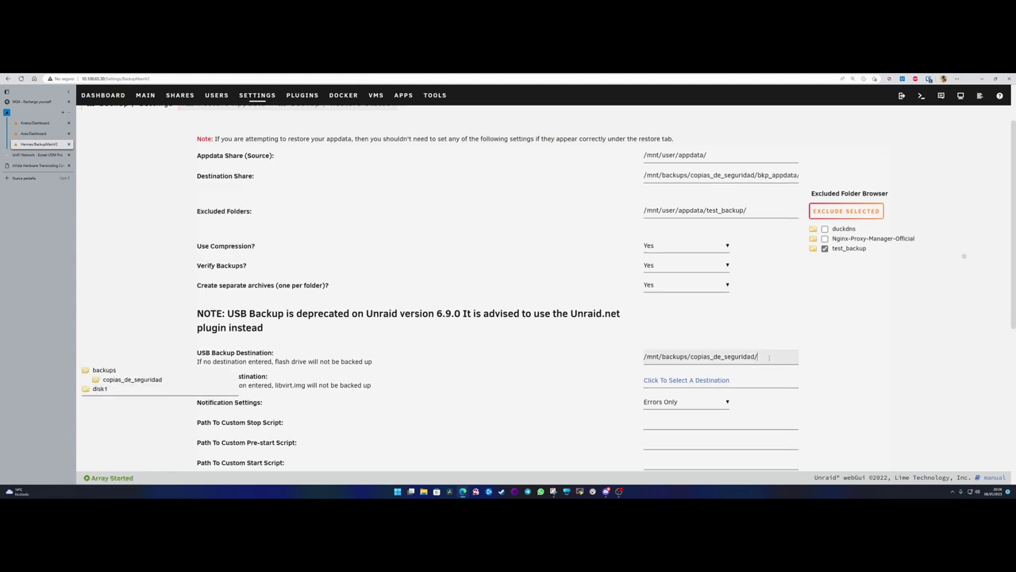
left_click(131, 382)
left_click(126, 399)
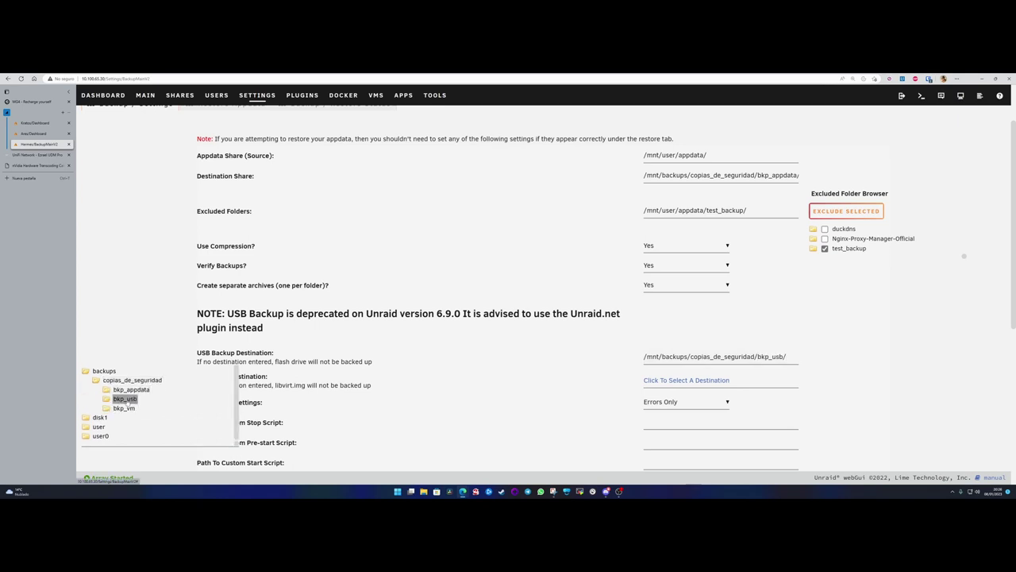
left_click(777, 370)
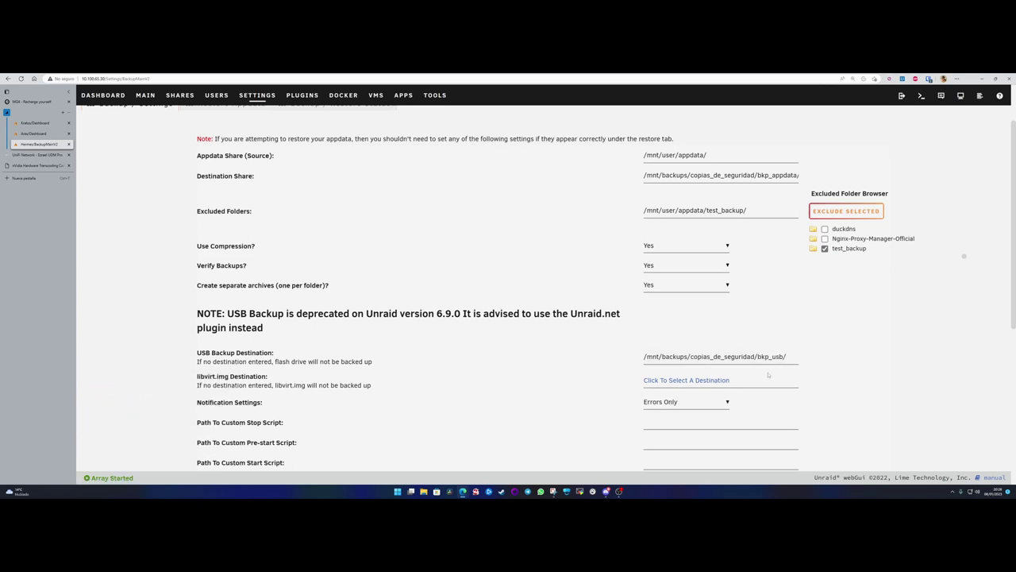
- Set the libvirt.img destination to /mnt/backups/copias_de_seguridad/bkp_vm/
left_click(729, 380)
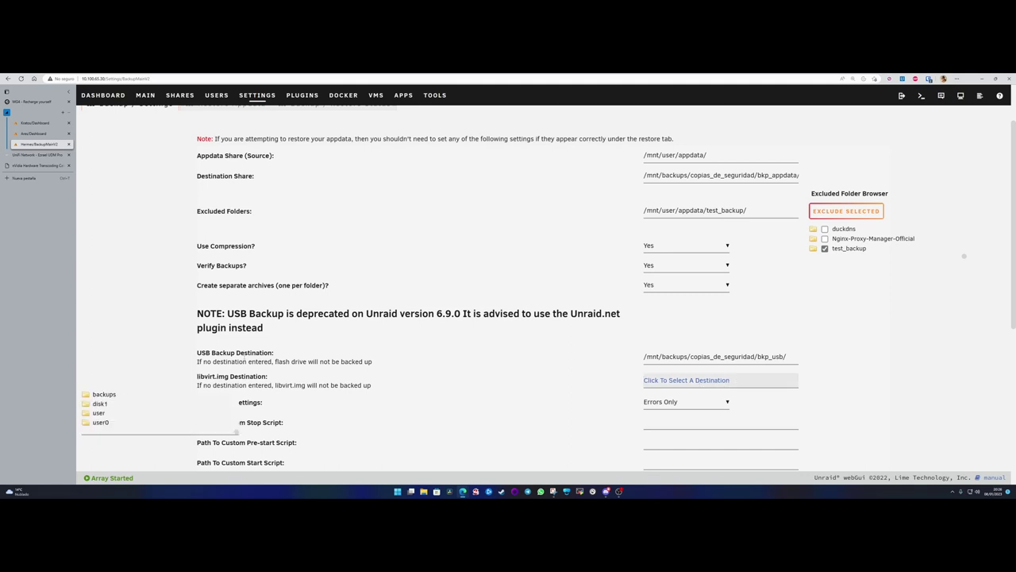
mouse_move(197, 375)
left_mouse_down()
mouse_move(229, 377)
mouse_move(197, 377)
left_mouse_up()
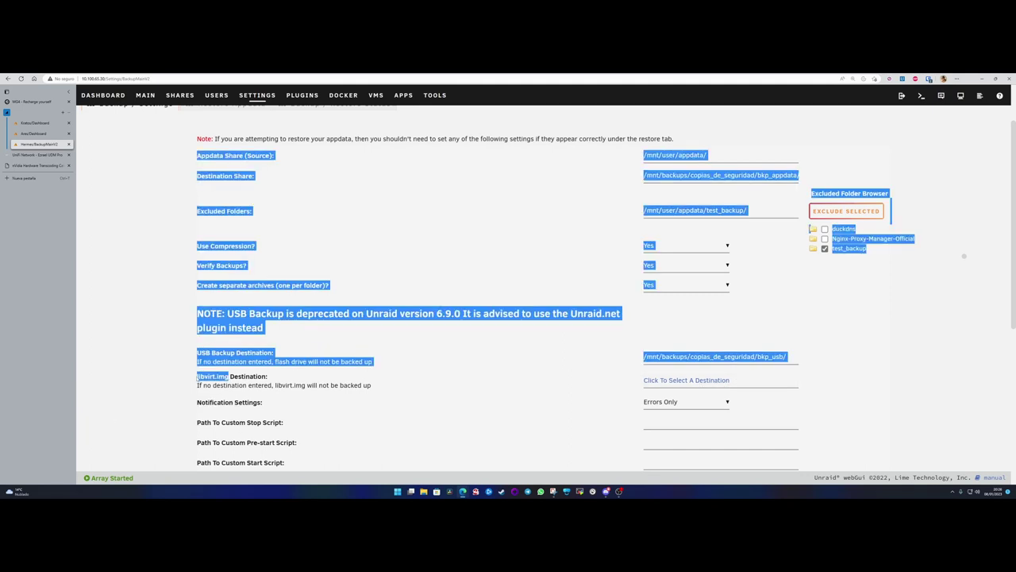
left_click(243, 379)
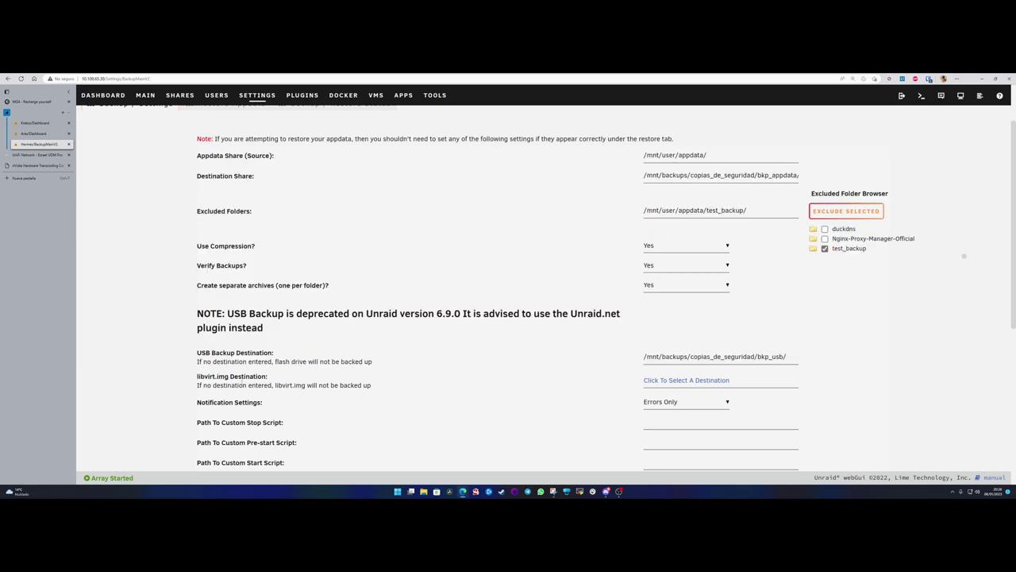
left_click(701, 381)
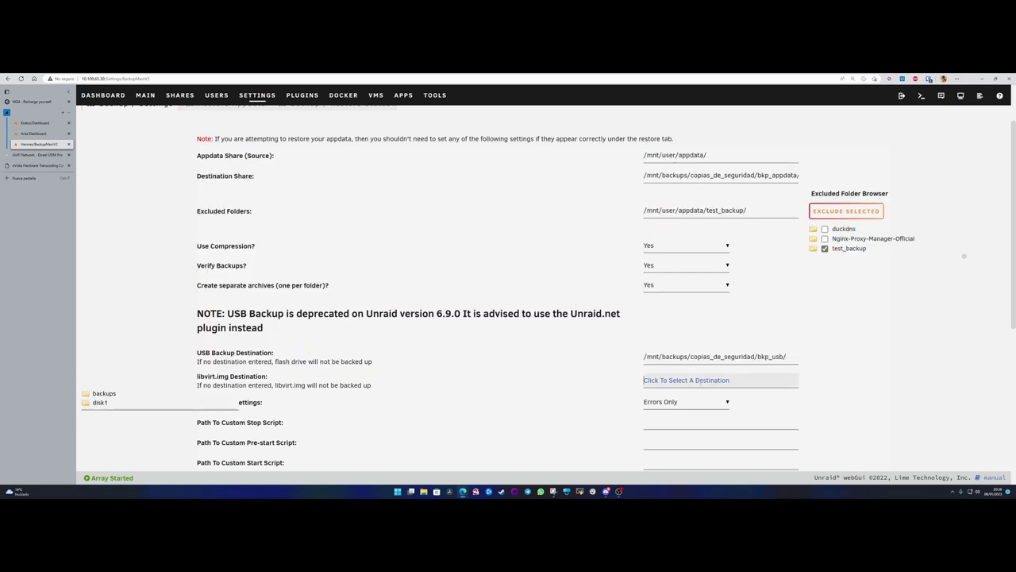
left_click(104, 394)
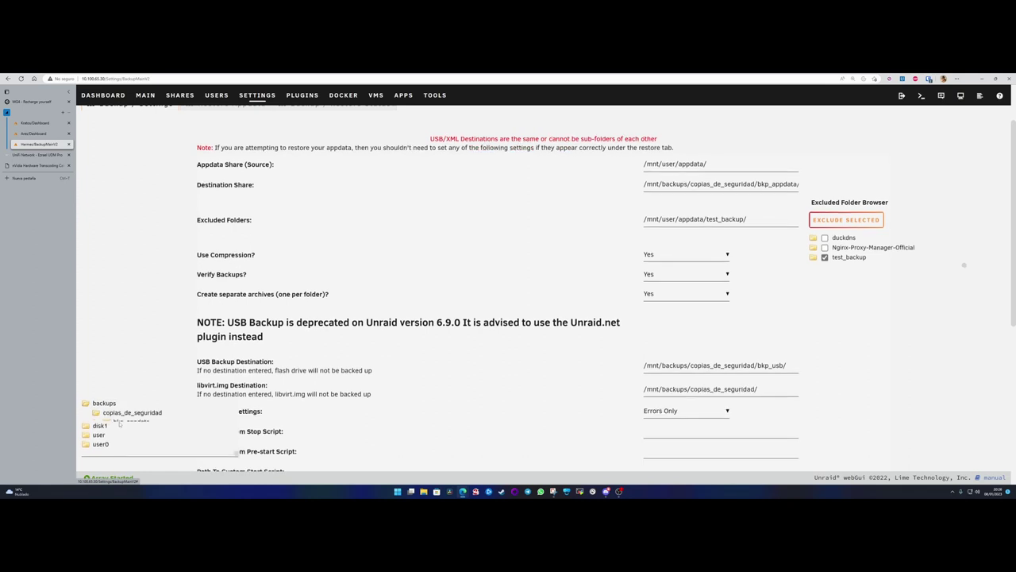
left_click(129, 412)
left_click(123, 440)
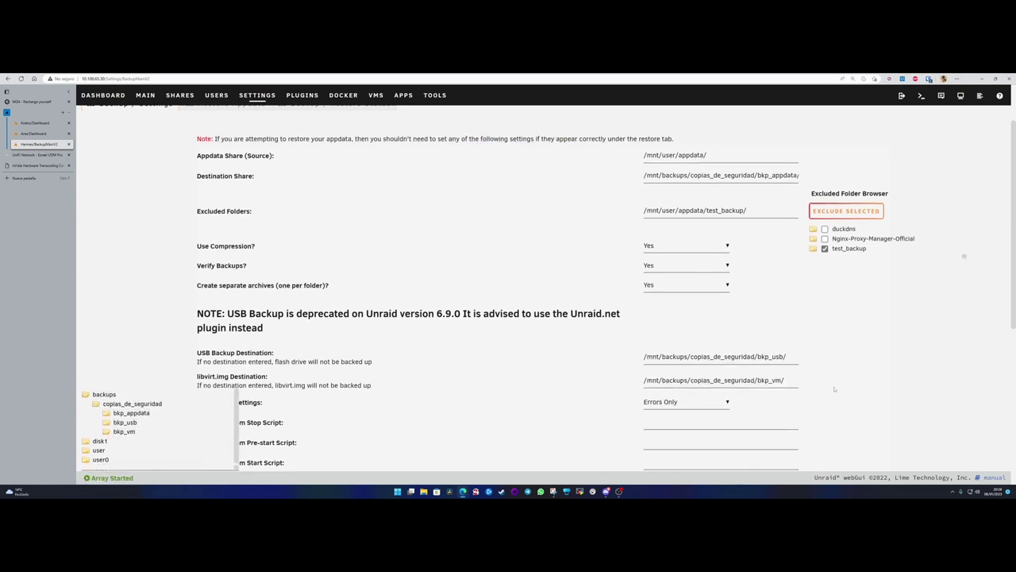
scroll(824, 387, "down", 3)
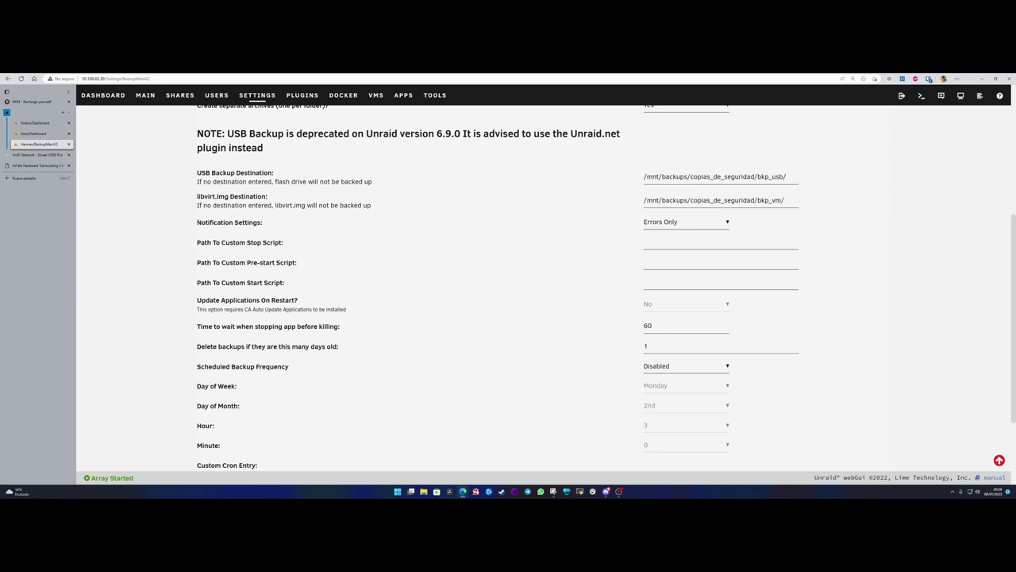
- Change Notification Settings from Errors Only to Start And Stop
left_click_drag(197, 222, 266, 225)
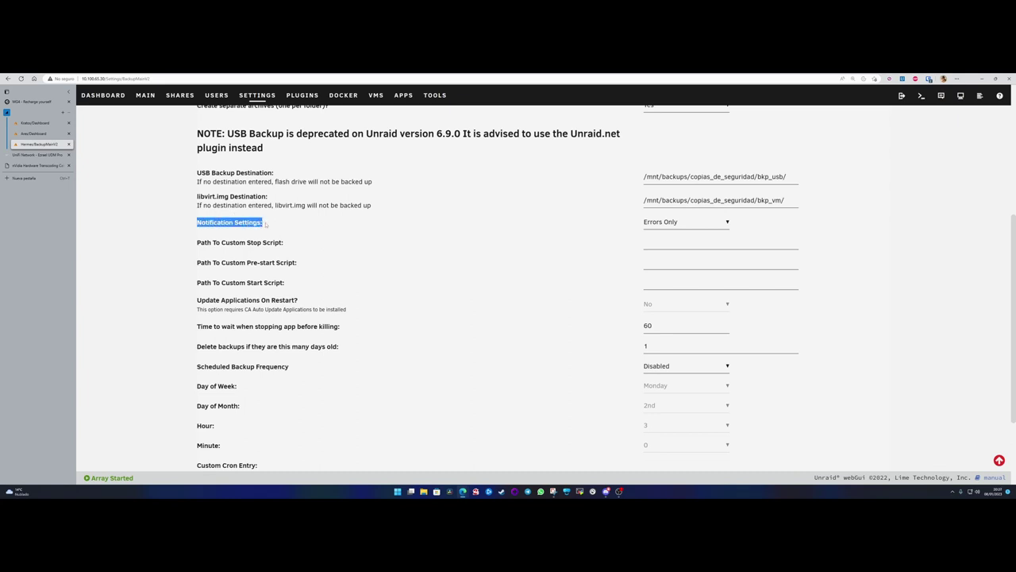
left_click(340, 227)
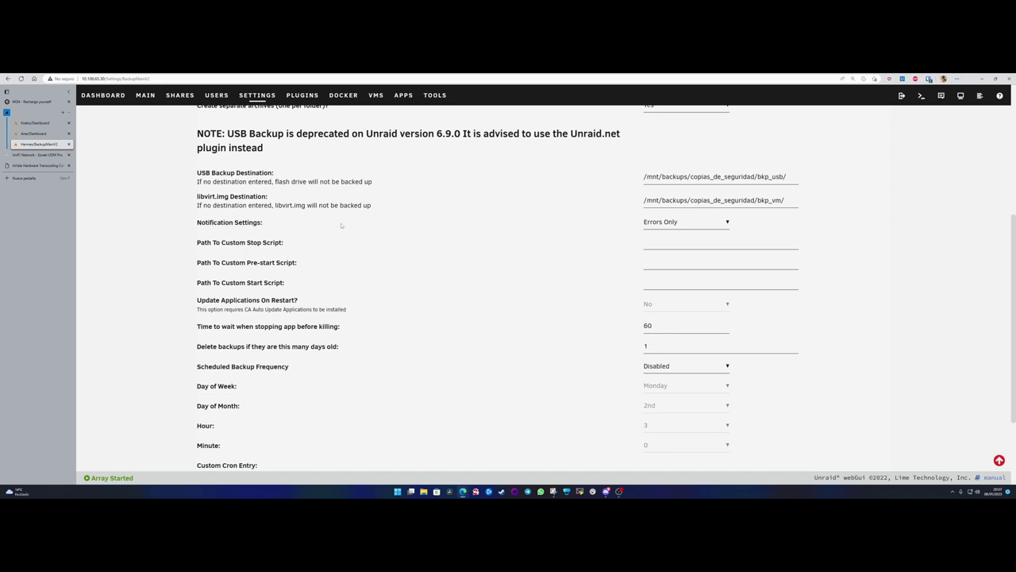
left_click(672, 225)
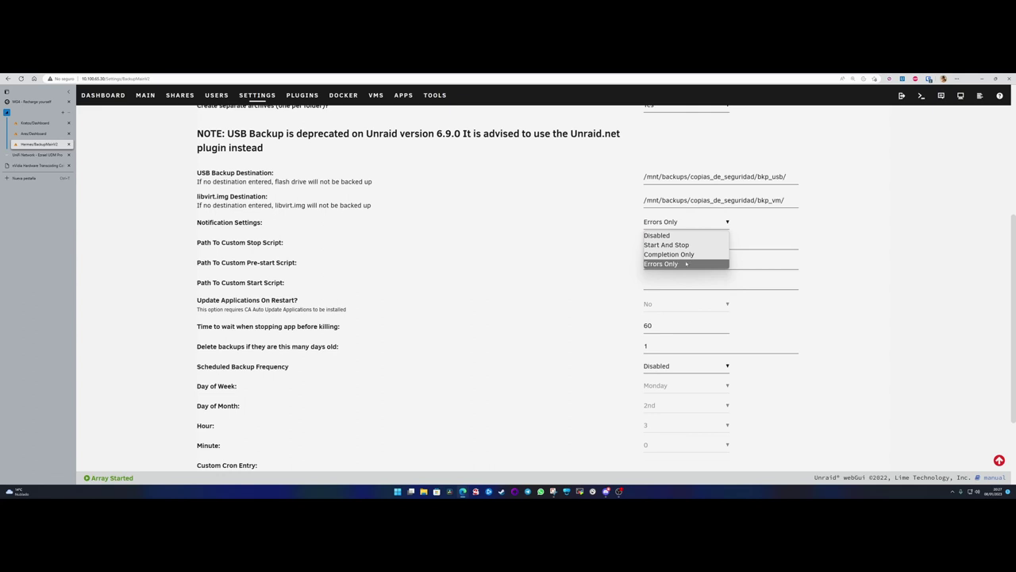
left_click(681, 264)
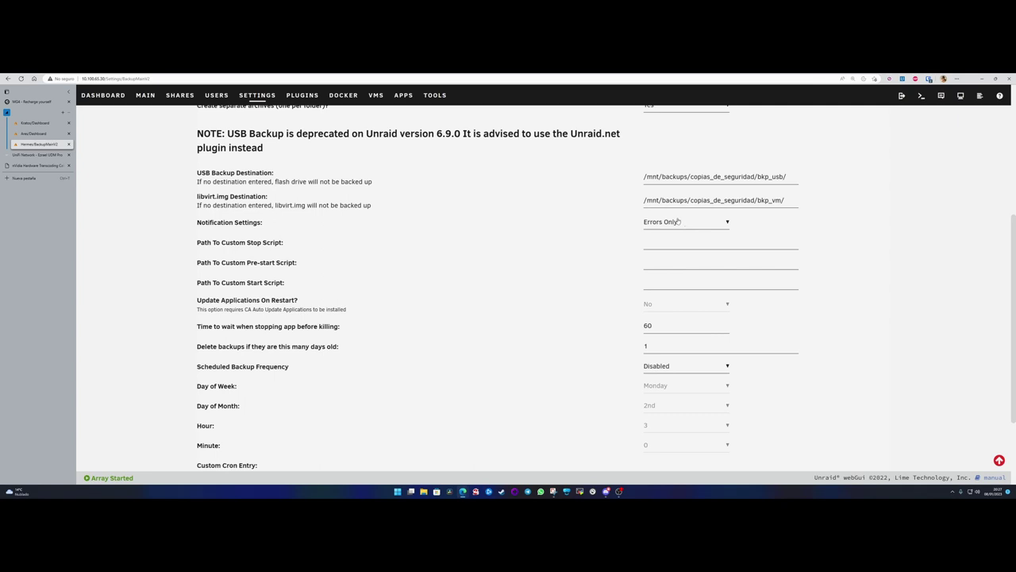
left_click(678, 222)
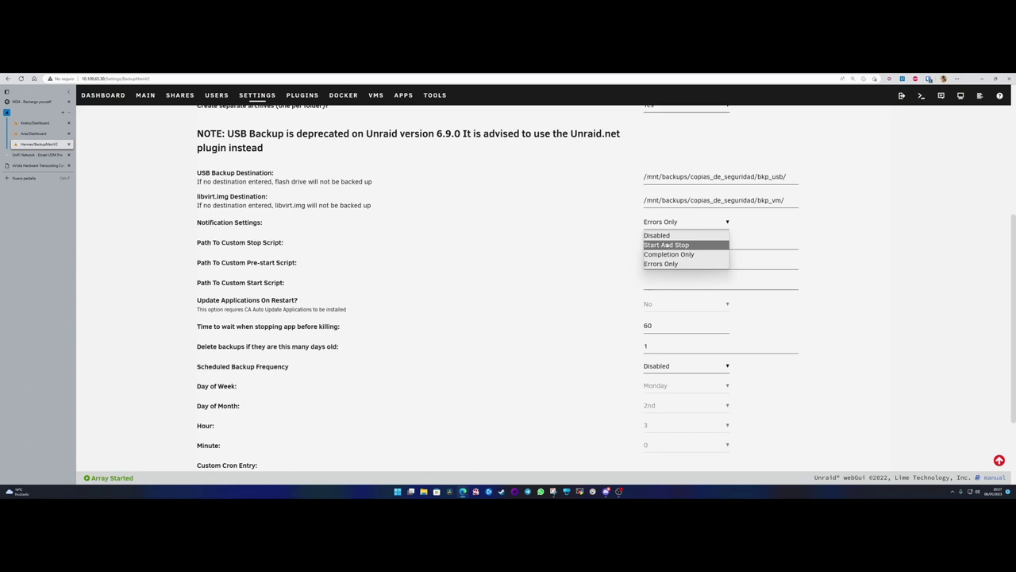
left_click(670, 245)
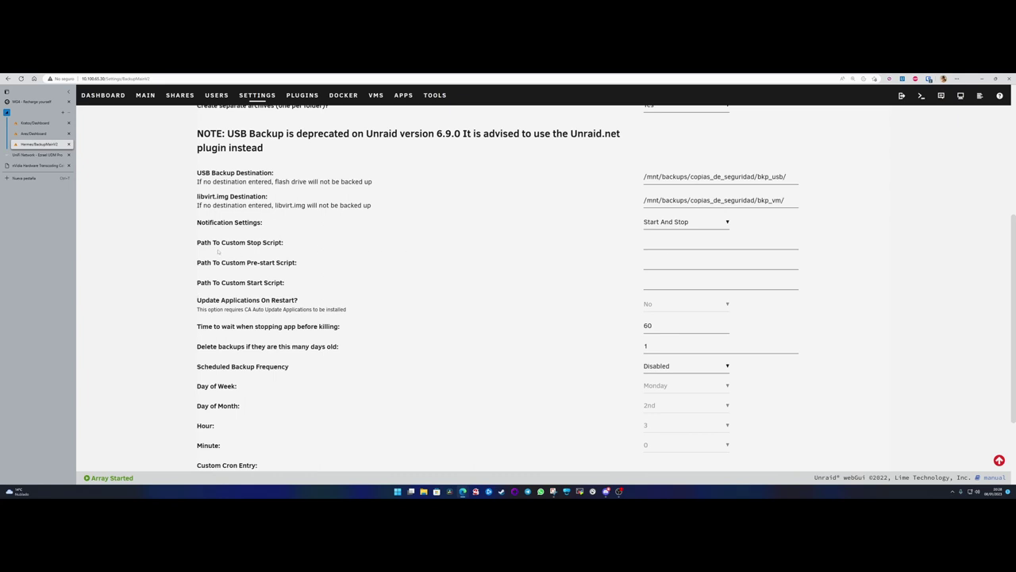
left_click_drag(198, 245, 296, 245)
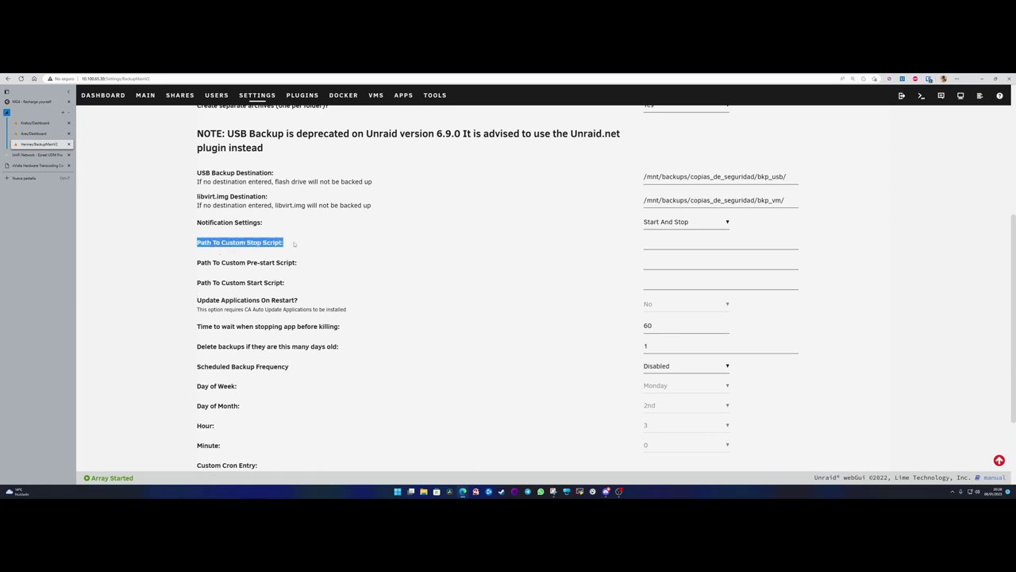
left_click(294, 243)
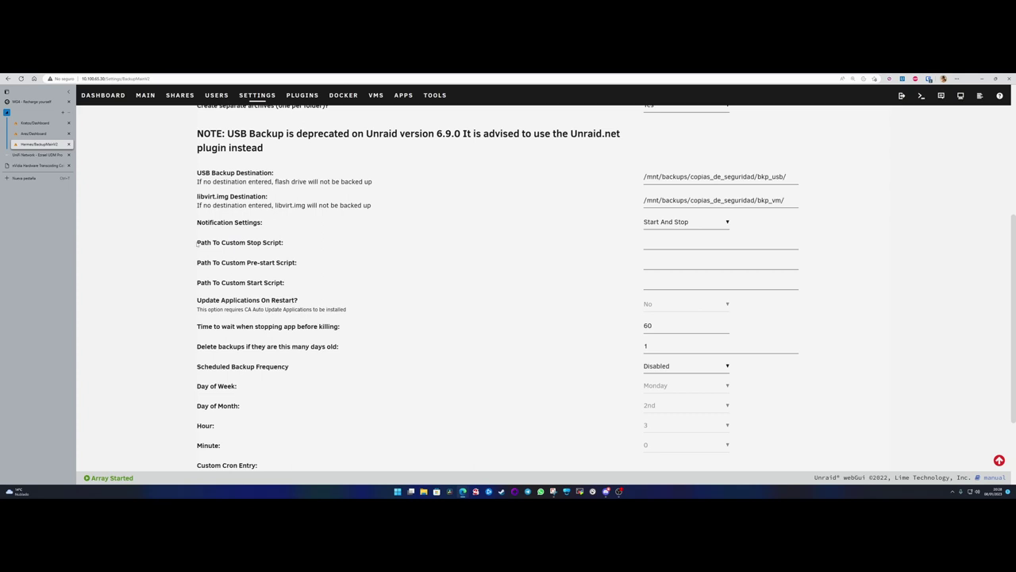
left_click_drag(197, 244, 298, 246)
left_click(297, 246)
left_click_drag(289, 245, 196, 249)
left_click(278, 267)
left_click_drag(300, 264, 197, 263)
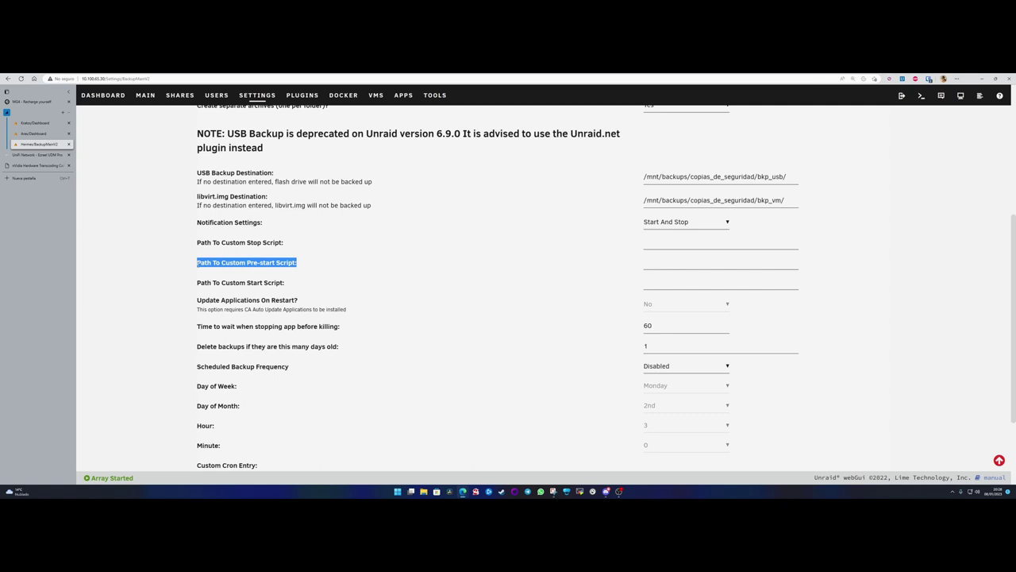
left_click(272, 251)
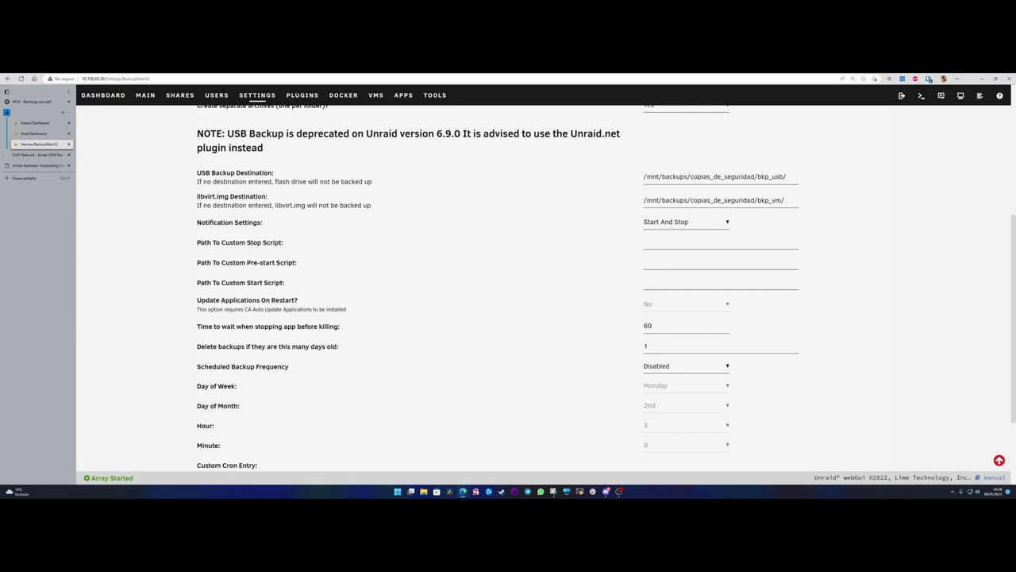
left_click_drag(197, 243, 287, 286)
left_click(288, 285)
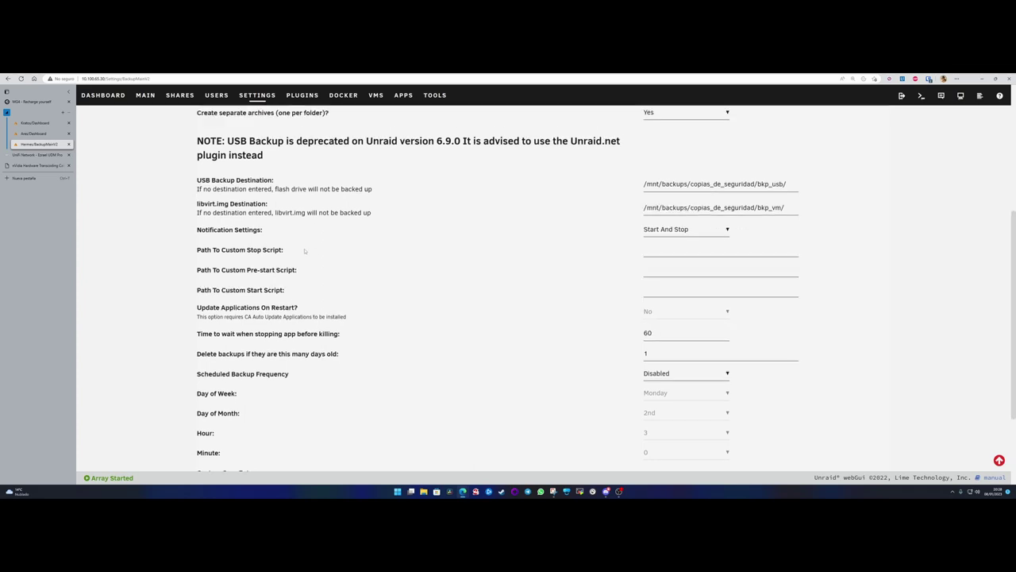
scroll(268, 232, "up", 4)
scroll(253, 277, "down", 5)
scroll(252, 277, "up", 2)
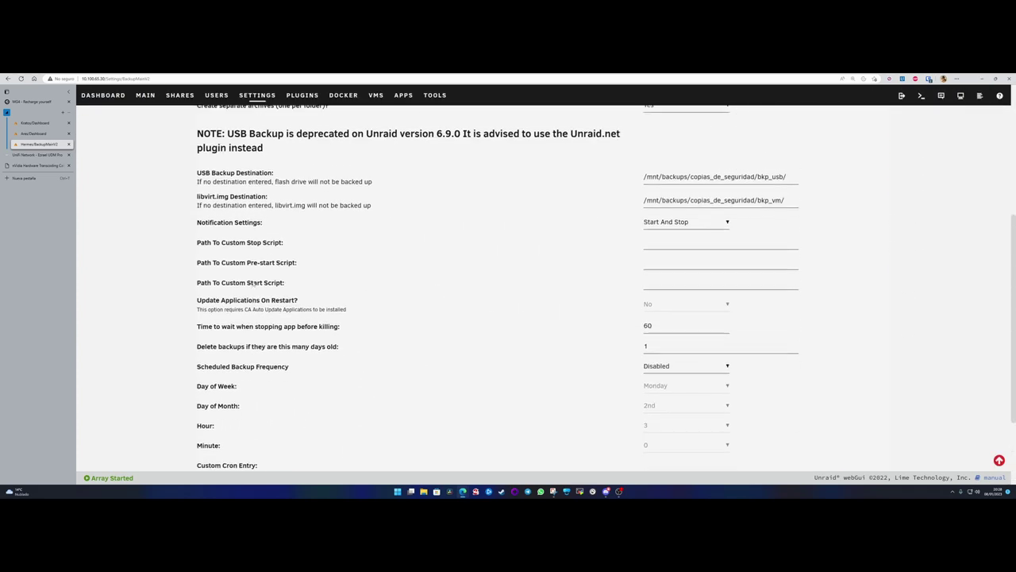
left_click_drag(216, 251, 304, 268)
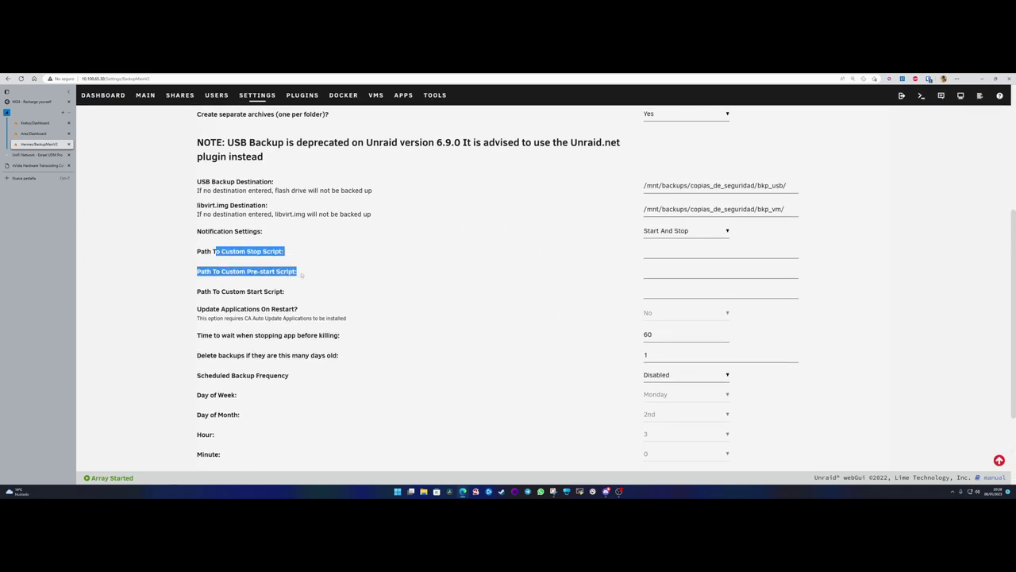
left_click(302, 274)
left_click_drag(230, 251, 295, 253)
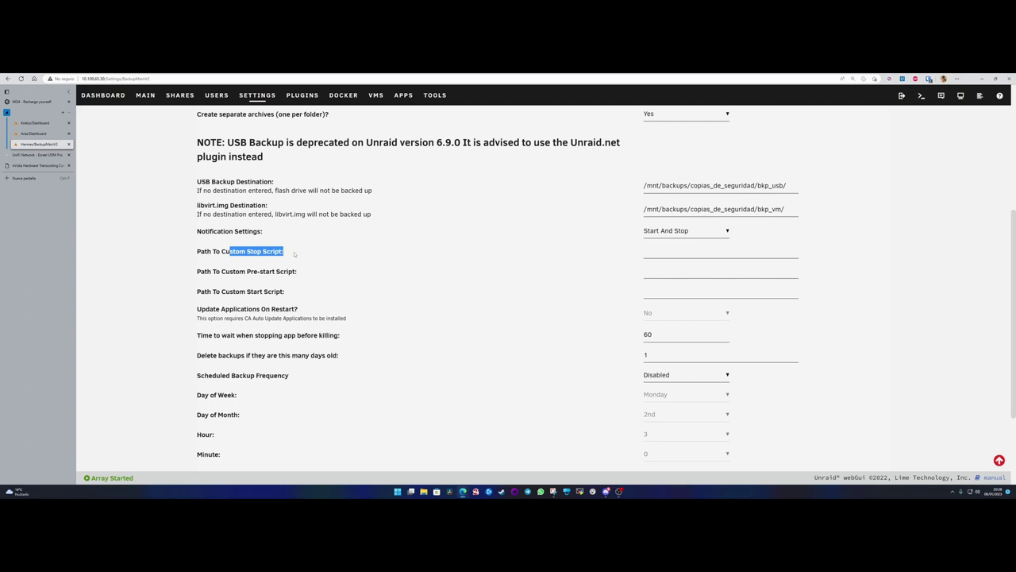
left_click(293, 253)
left_click_drag(201, 258, 287, 294)
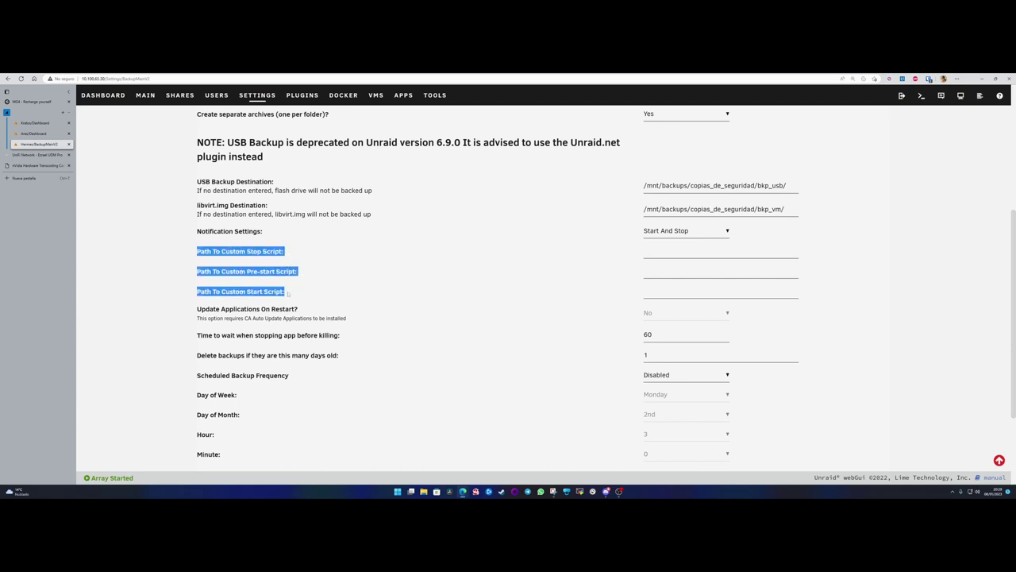
left_click(288, 294)
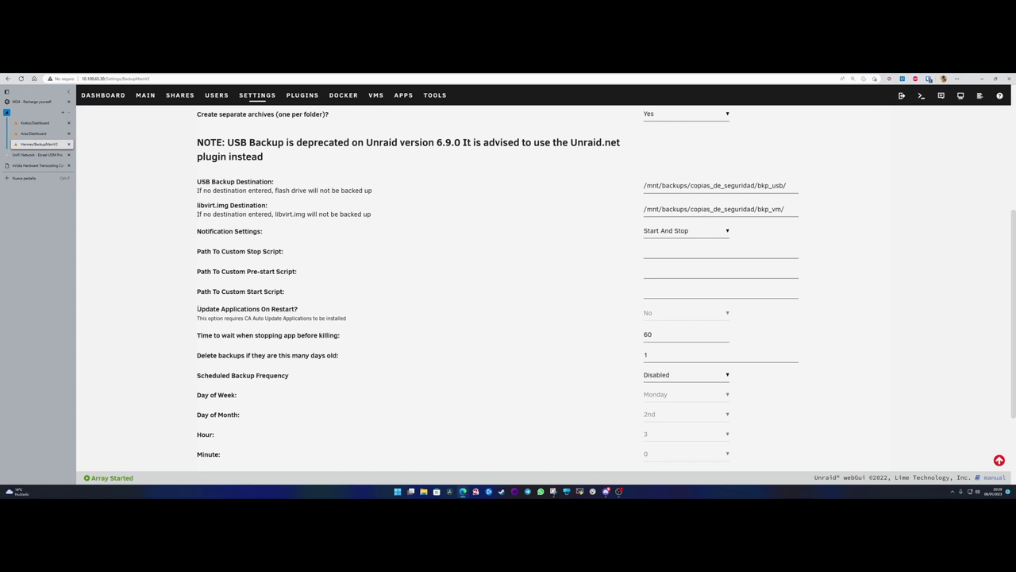
left_click_drag(198, 309, 333, 310)
left_click(307, 310)
left_click_drag(223, 310, 306, 311)
left_click(305, 311)
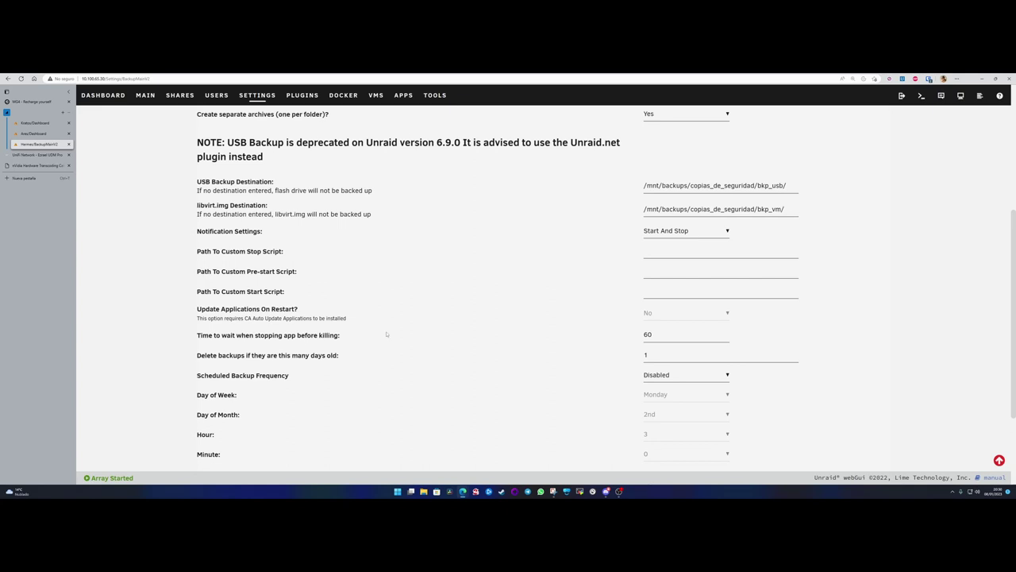
- Change Hermes' 'Time to wait when stopping app' from 60 to 10, then bring up the Kratos dashboard
left_click_drag(208, 336, 347, 338)
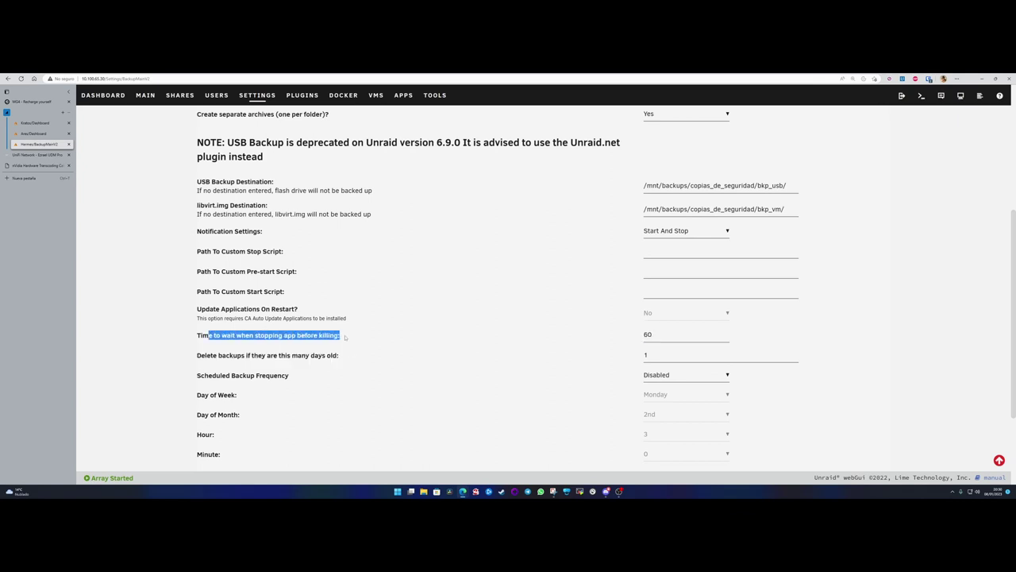
left_click(341, 337)
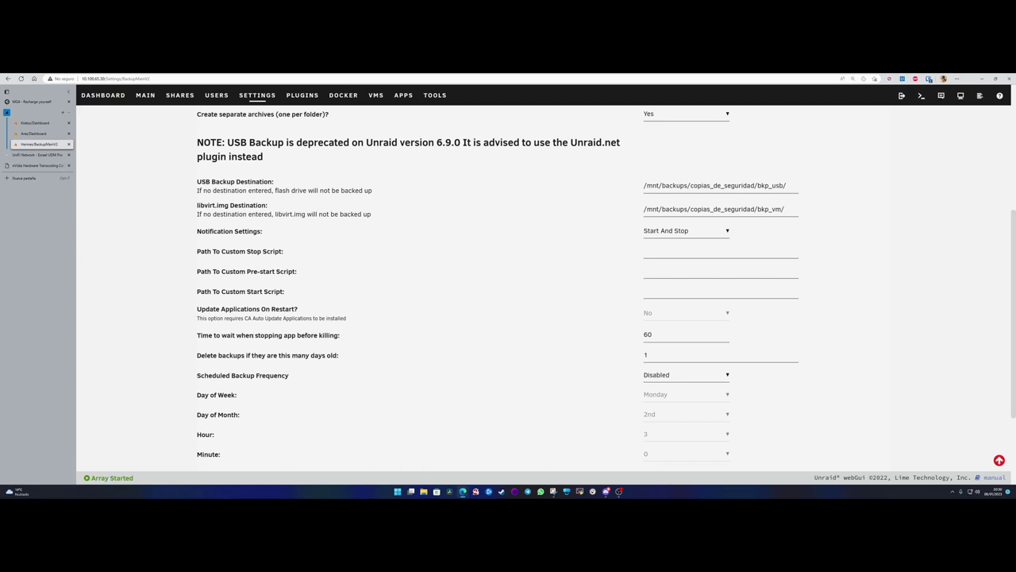
left_click_drag(249, 336, 356, 337)
left_click(344, 336)
left_click_drag(660, 335, 610, 337)
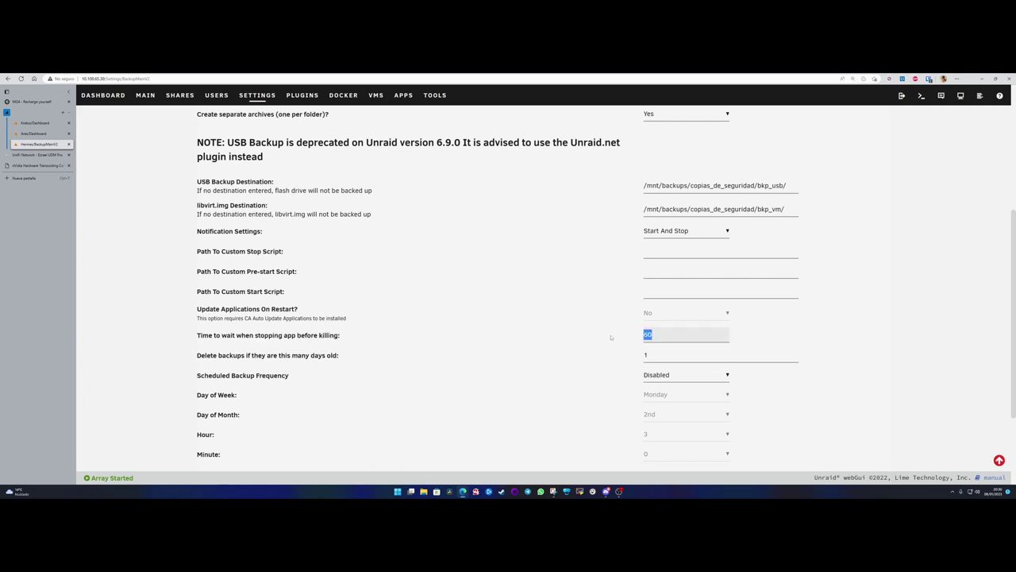
left_click(676, 334)
key("BackSpace")
key("BackSpace")
type("10")
key("ctrl+shift+Tab")
key("ctrl+shift+Tab")
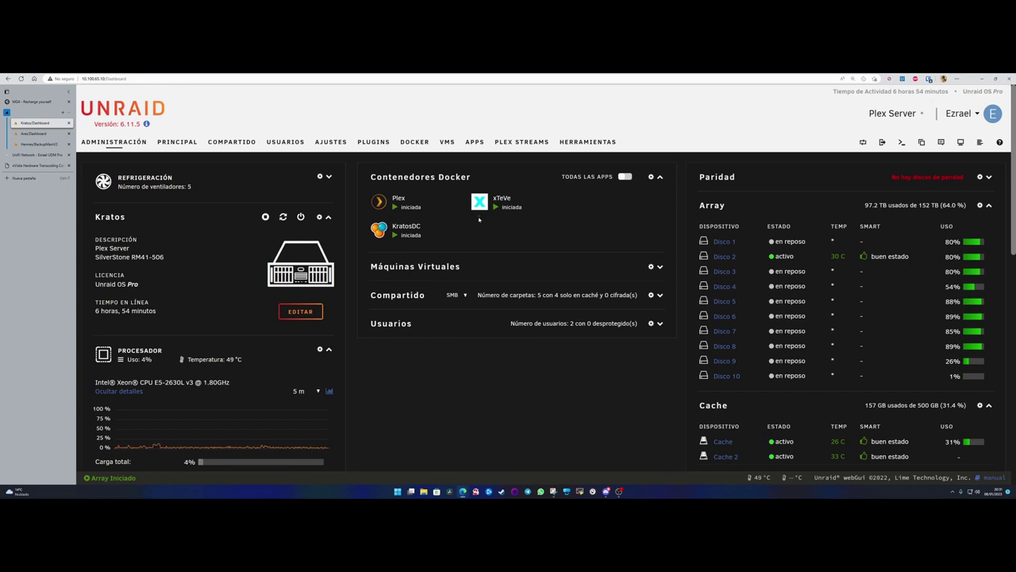
- On Ares, browse the Docker list and the DDNS VPN folder, then return to the Hermes tab
left_click(30, 134)
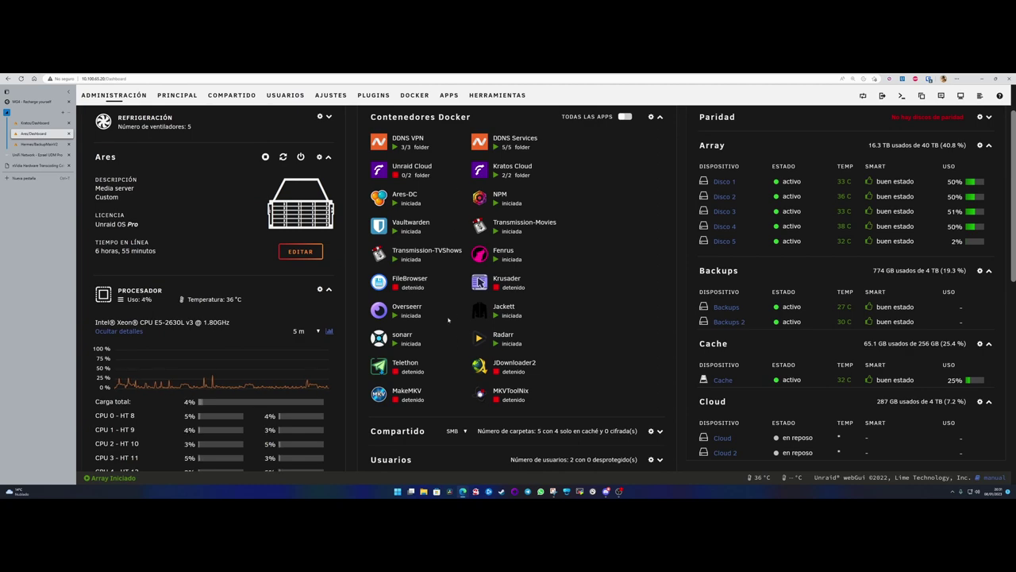
scroll(451, 205, "up", 2)
left_click(414, 141)
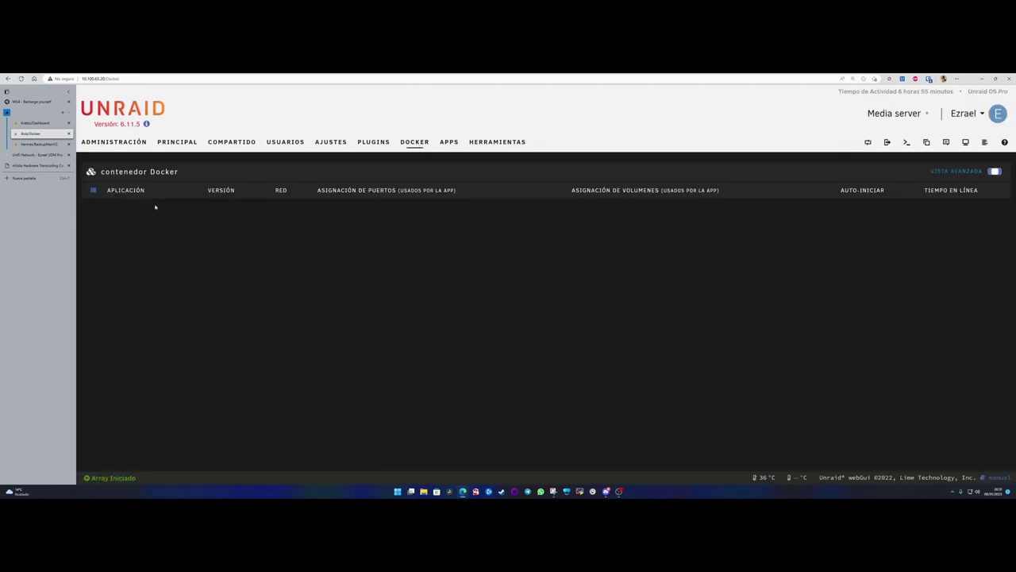
left_click(185, 216)
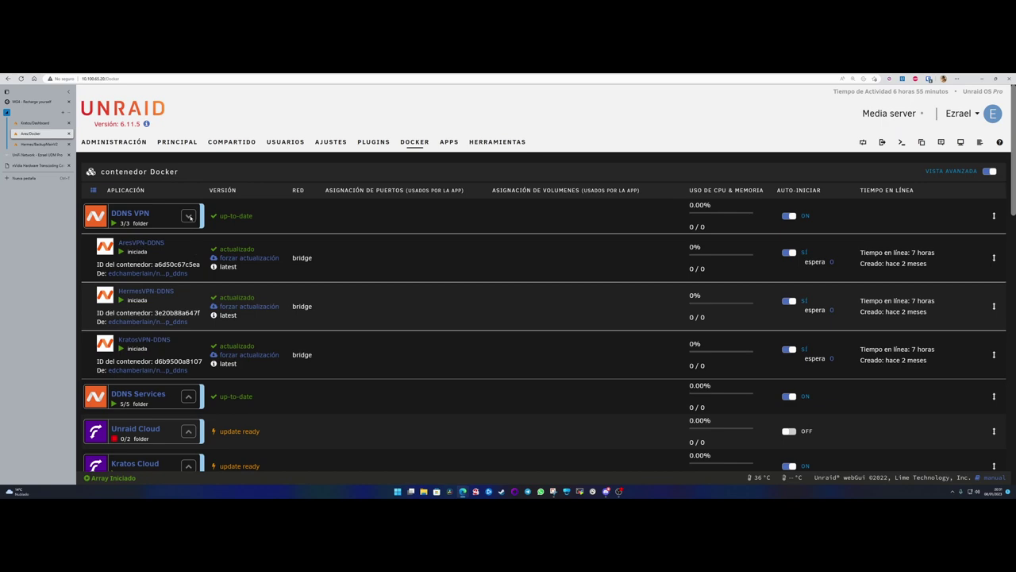
left_click(190, 217)
scroll(237, 335, "down", 12)
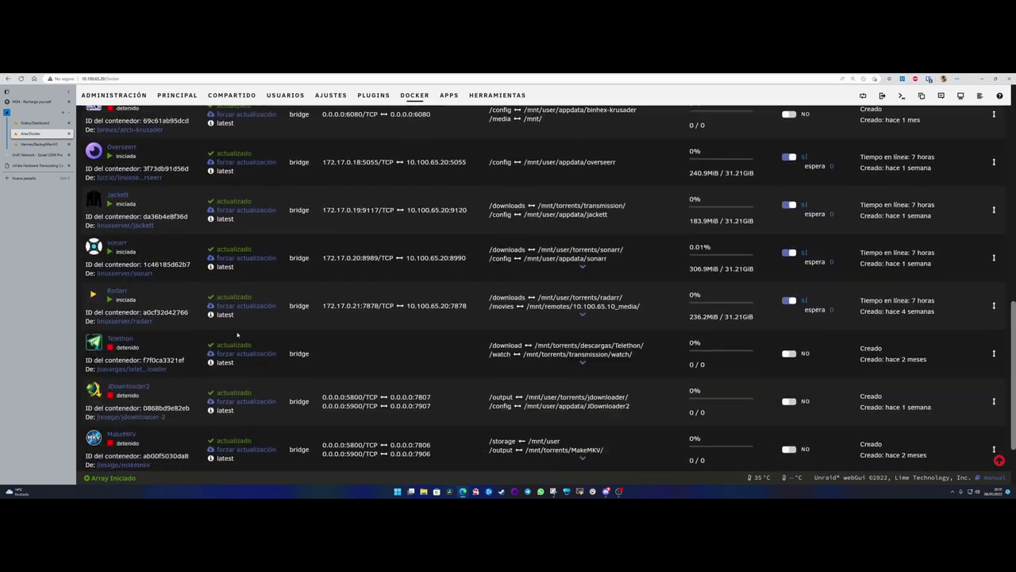
scroll(237, 335, "down", 3)
scroll(190, 340, "up", 15)
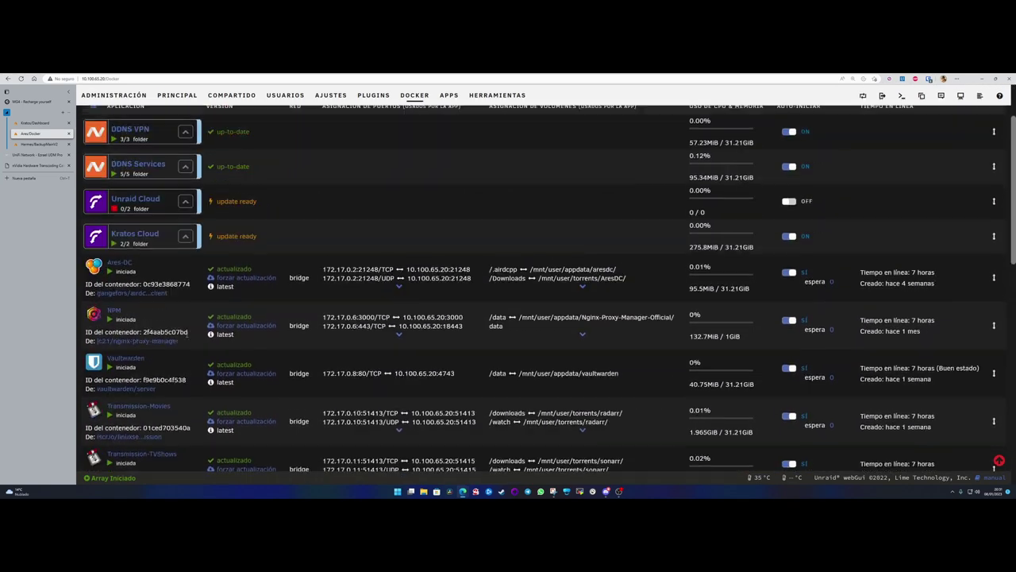
left_click(139, 142)
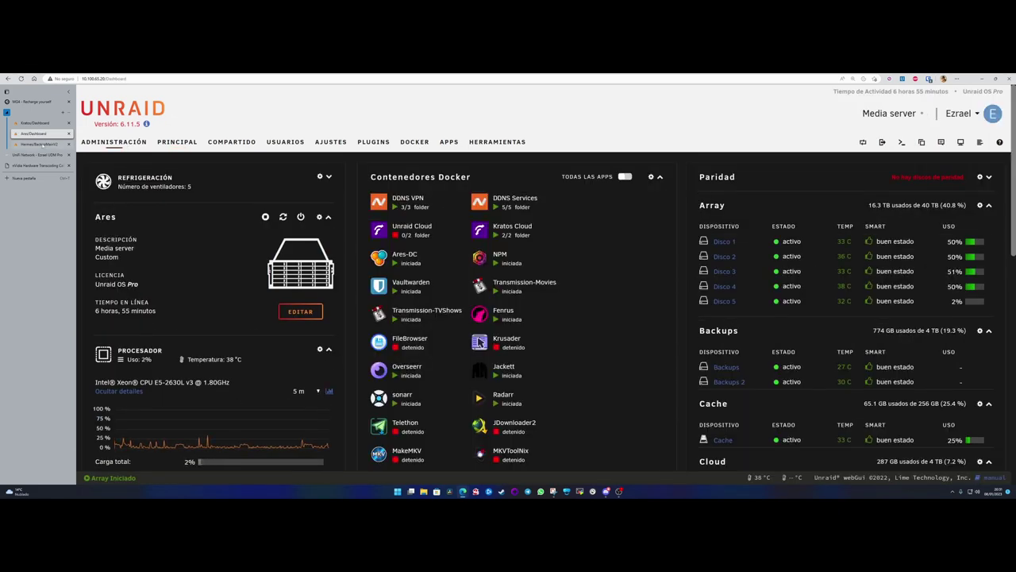
left_click(38, 144)
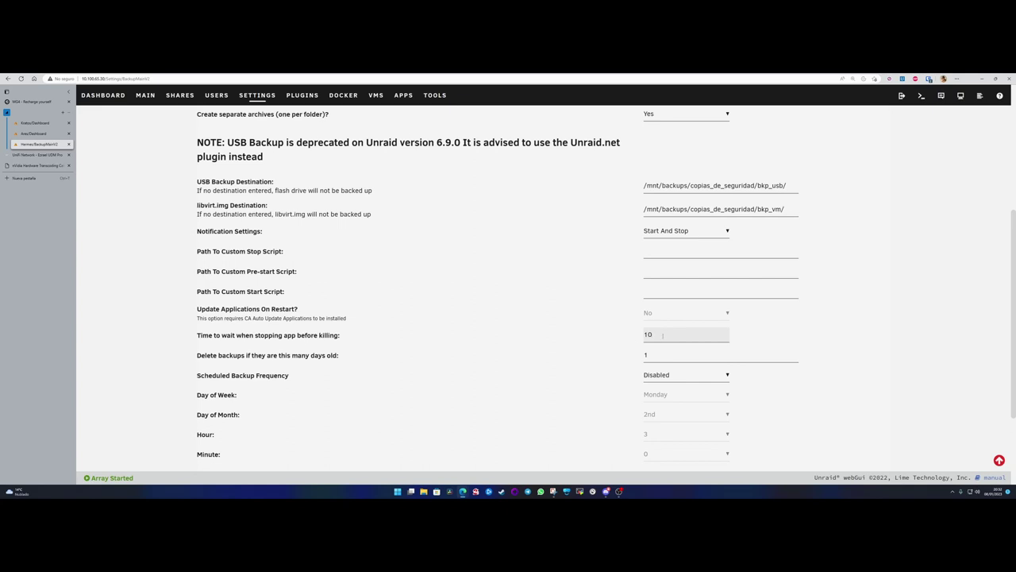
left_click_drag(663, 334, 615, 335)
left_click_drag(204, 355, 346, 358)
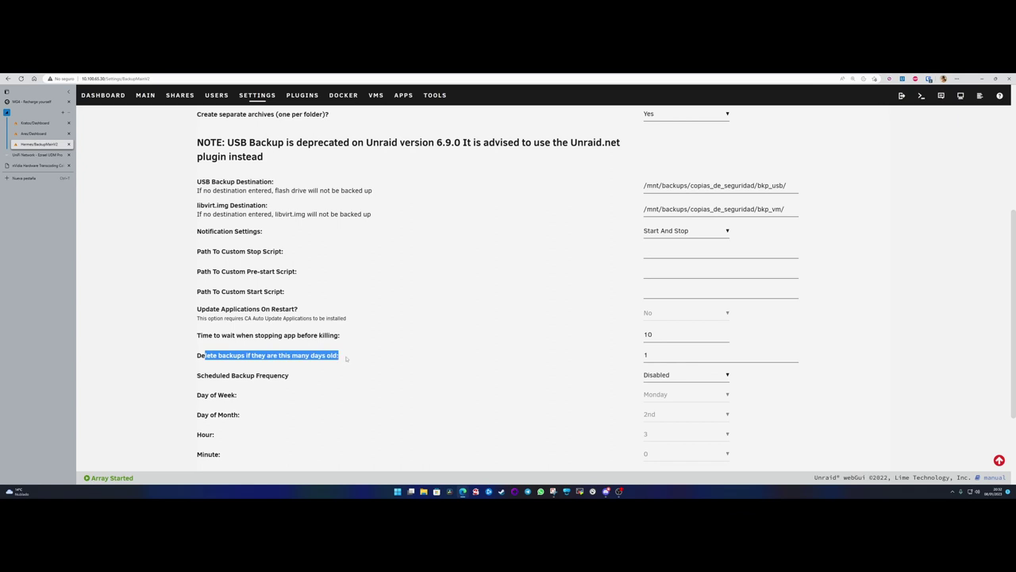
scroll(346, 358, "down", 3)
scroll(346, 358, "up", 1)
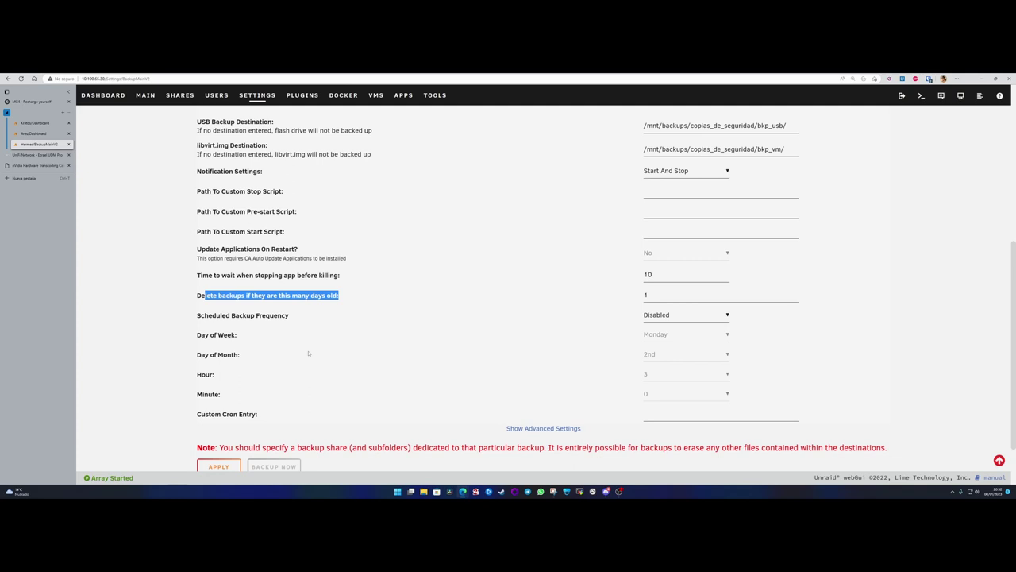
left_click(194, 299)
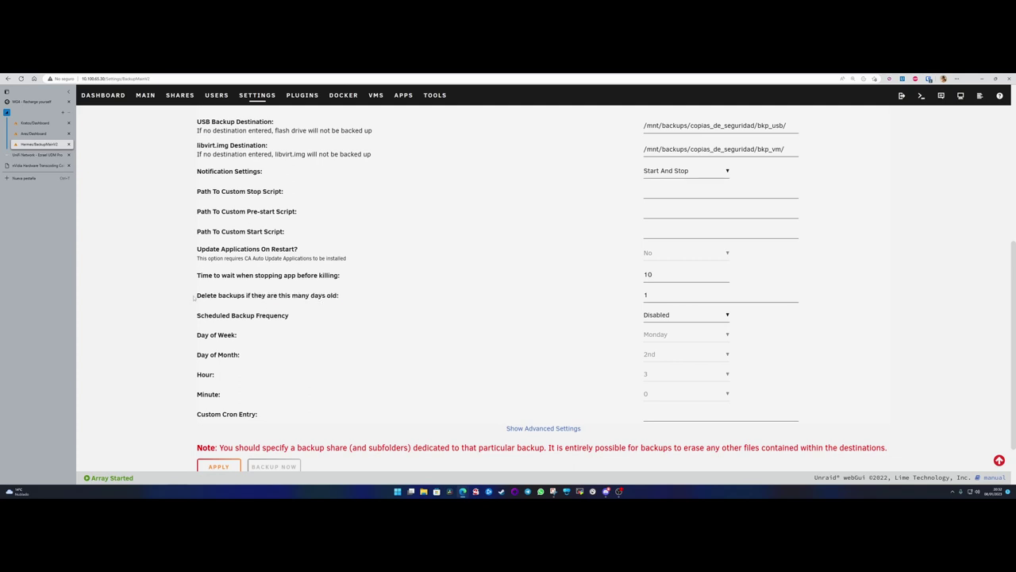
left_click_drag(194, 300, 251, 295)
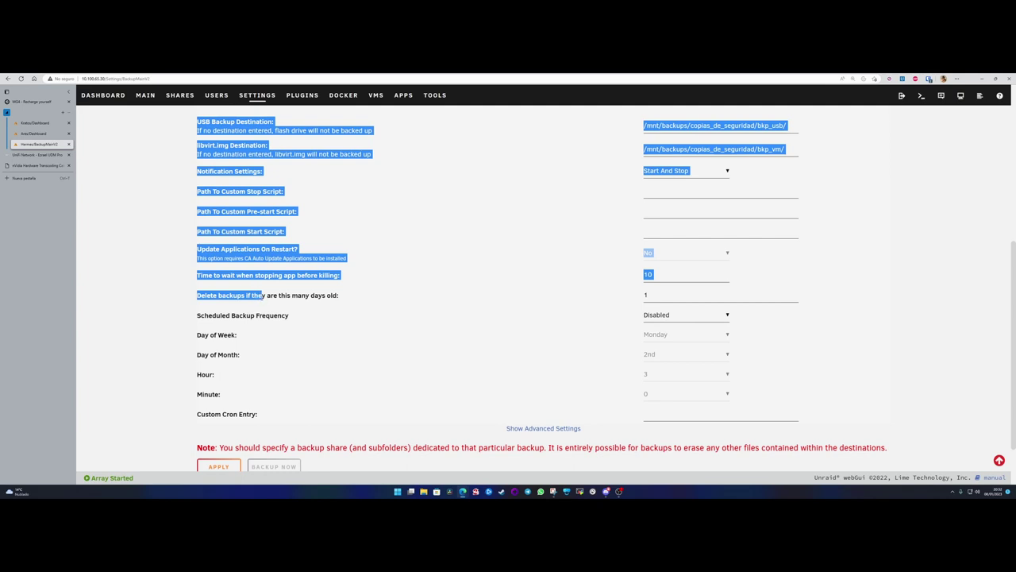
left_click(262, 296)
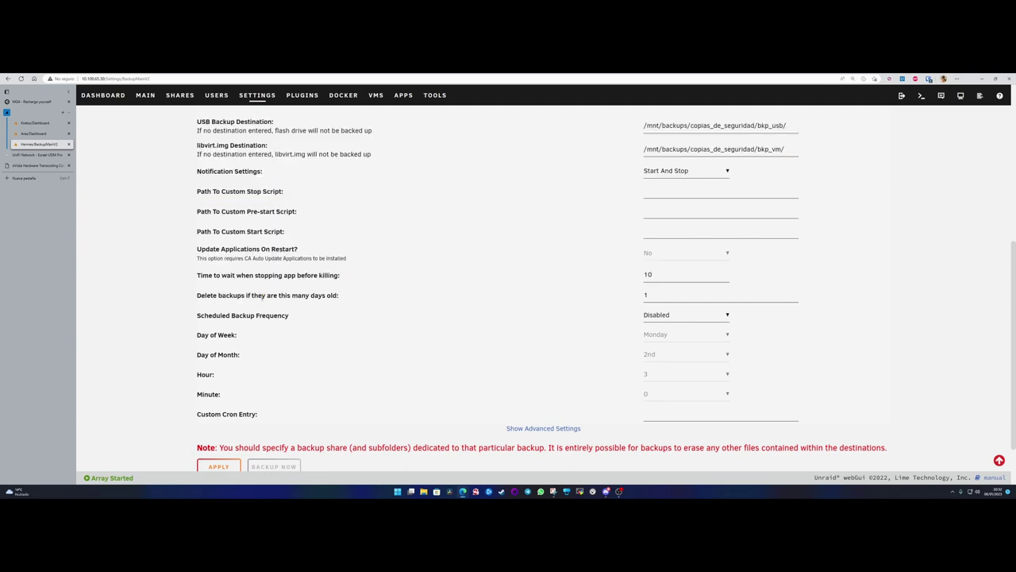
- Try the Daily, Disabled and Custom scheduled backup frequencies
left_click(667, 316)
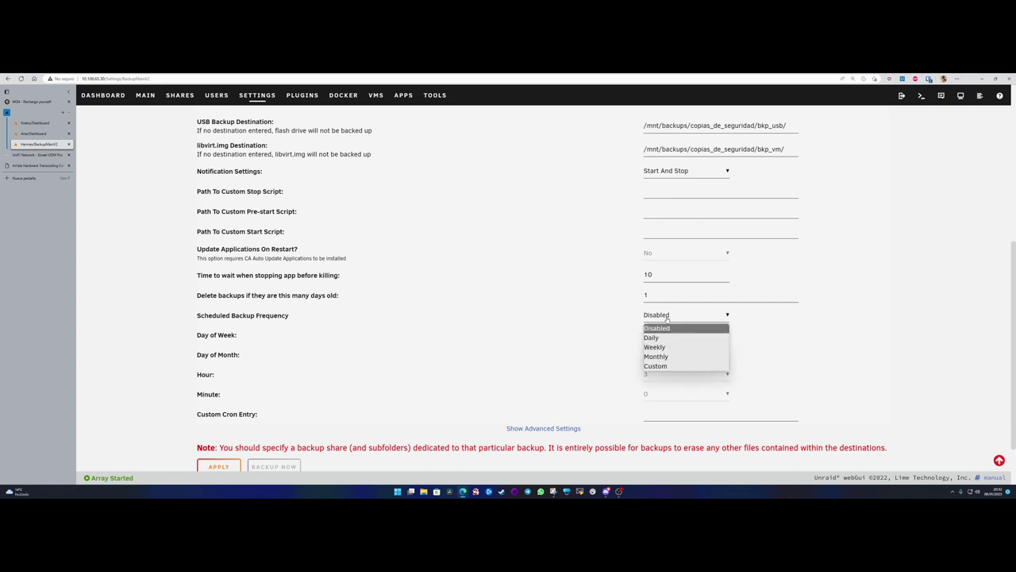
left_click(654, 338)
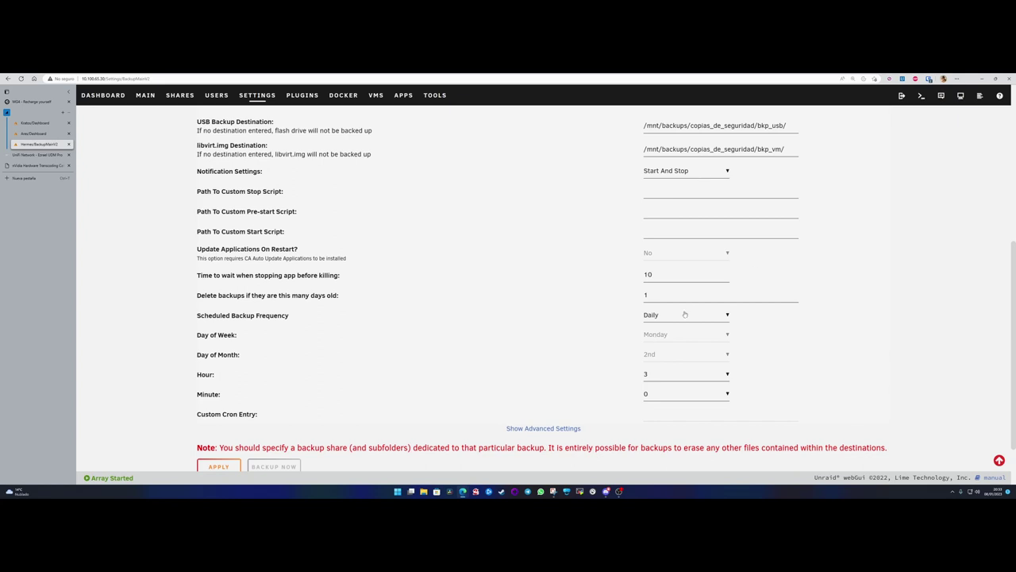
left_click(667, 316)
left_click(667, 316)
left_click(666, 316)
left_click(658, 328)
left_click(675, 317)
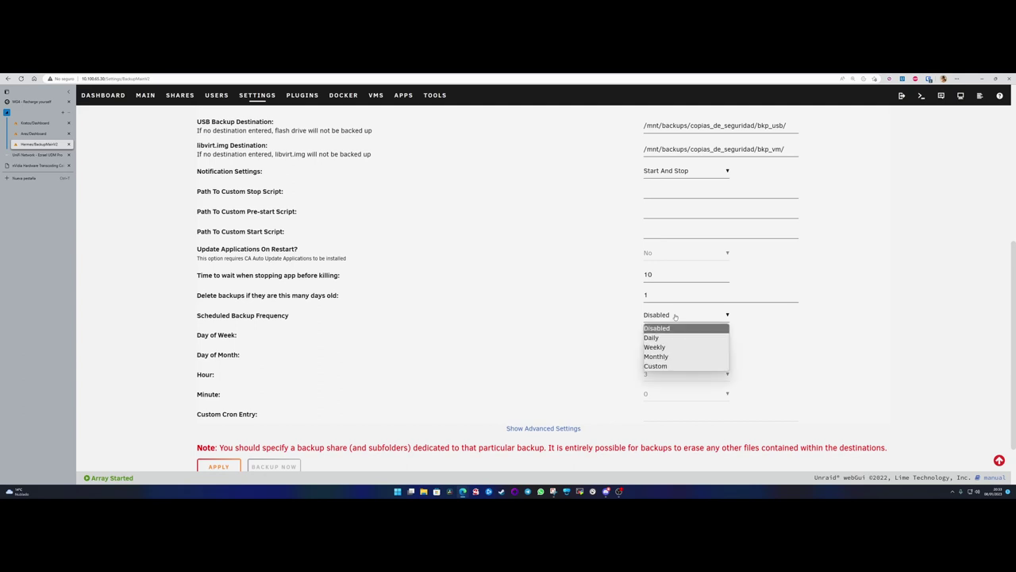
left_click(670, 367)
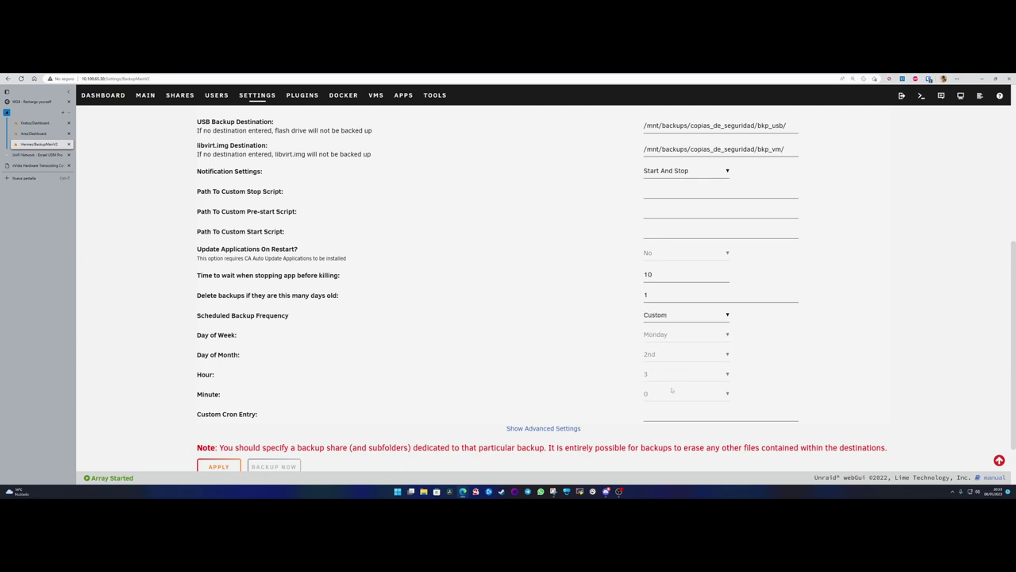
- Switch the frequency to Weekly, then Monthly, keeping the 2nd as the day of month
left_click(669, 321)
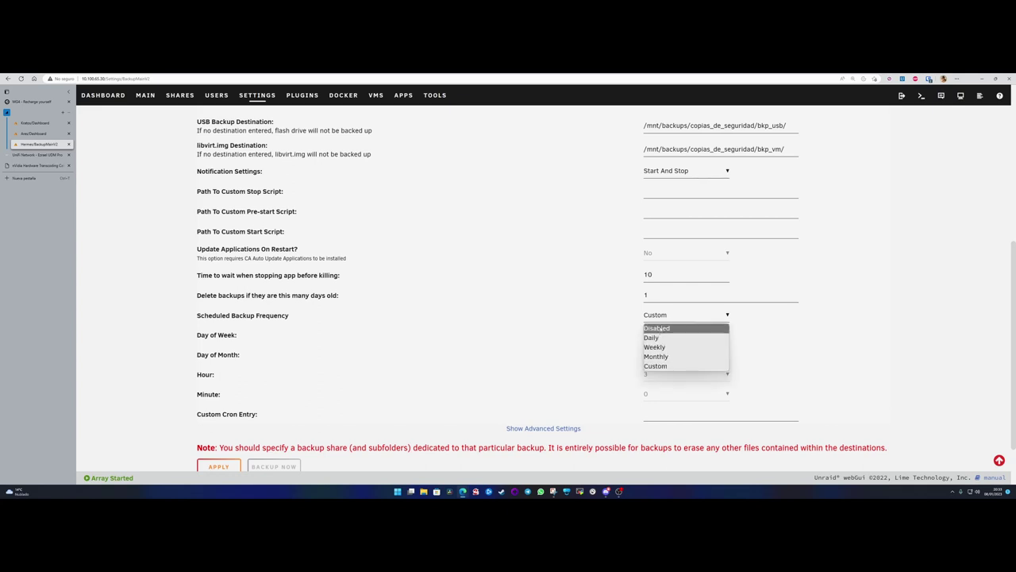
left_click(667, 348)
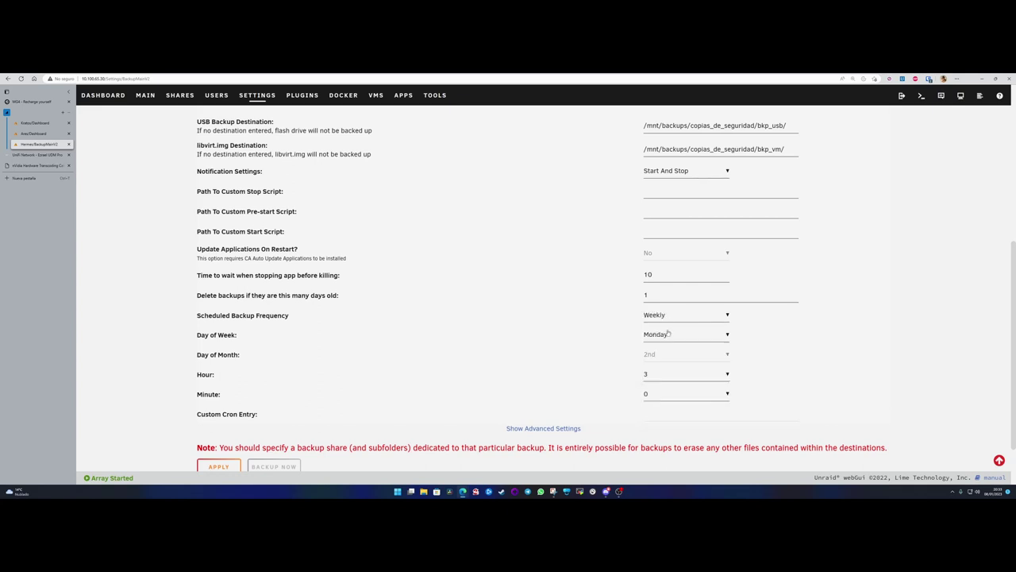
left_click(673, 336)
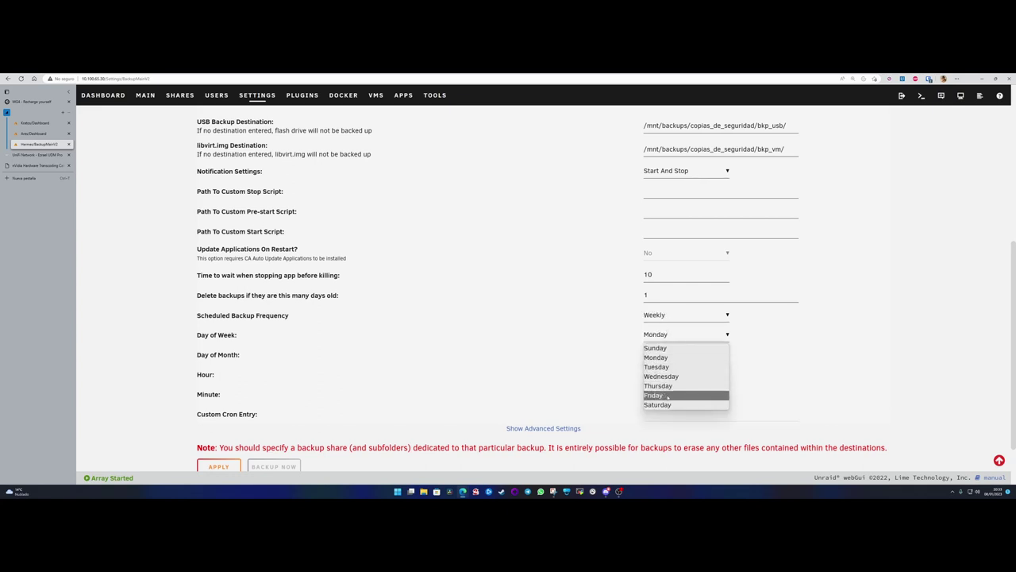
left_click(671, 315)
left_click(658, 356)
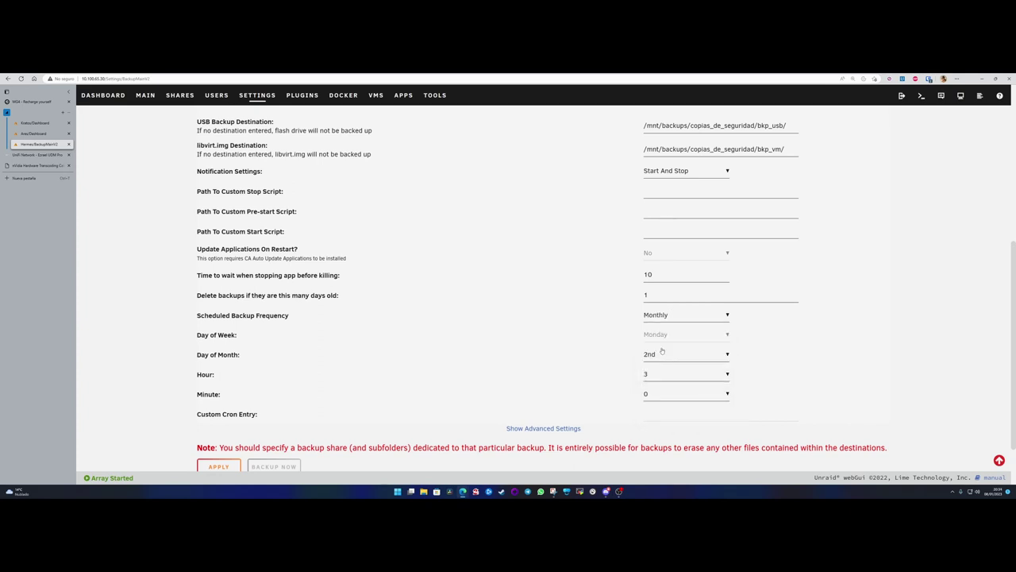
left_click(660, 357)
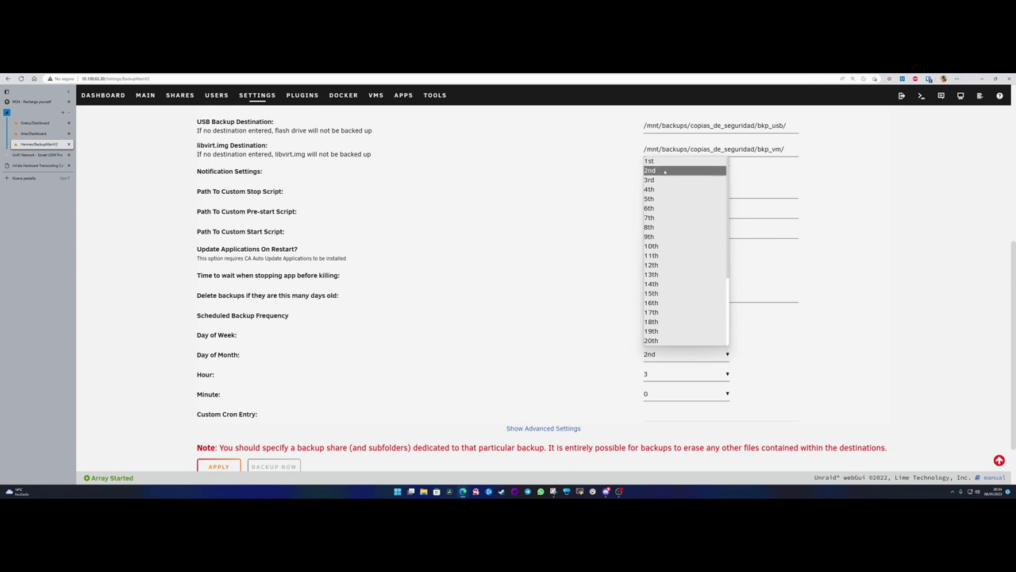
scroll(675, 284, "down", 2)
left_click(679, 337)
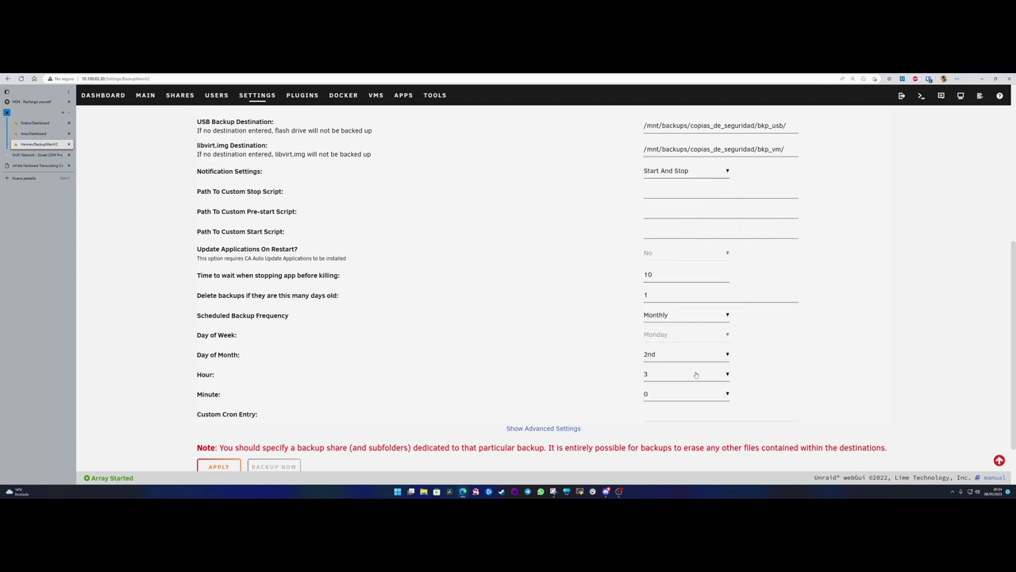
left_click(669, 317)
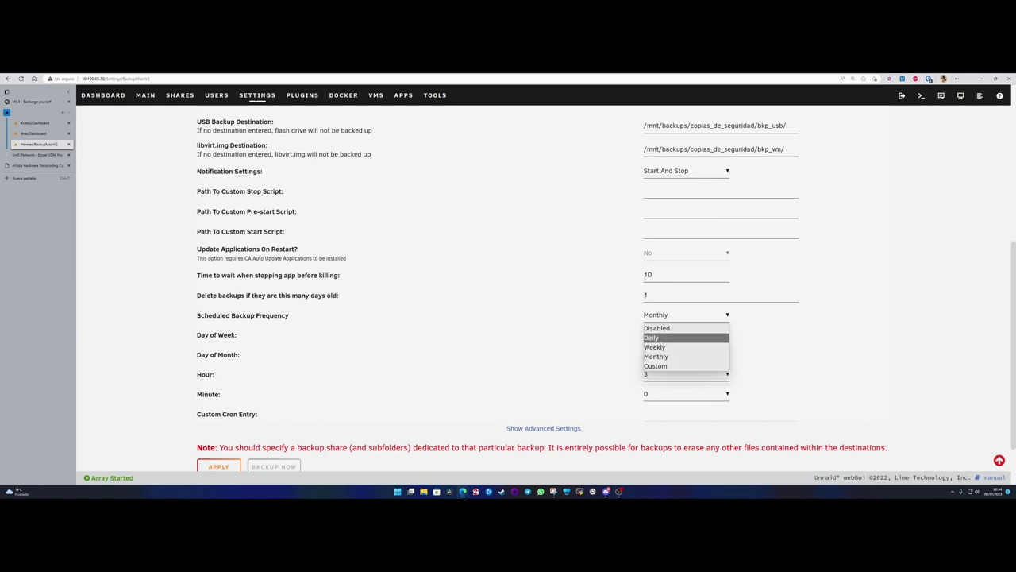
left_click(656, 338)
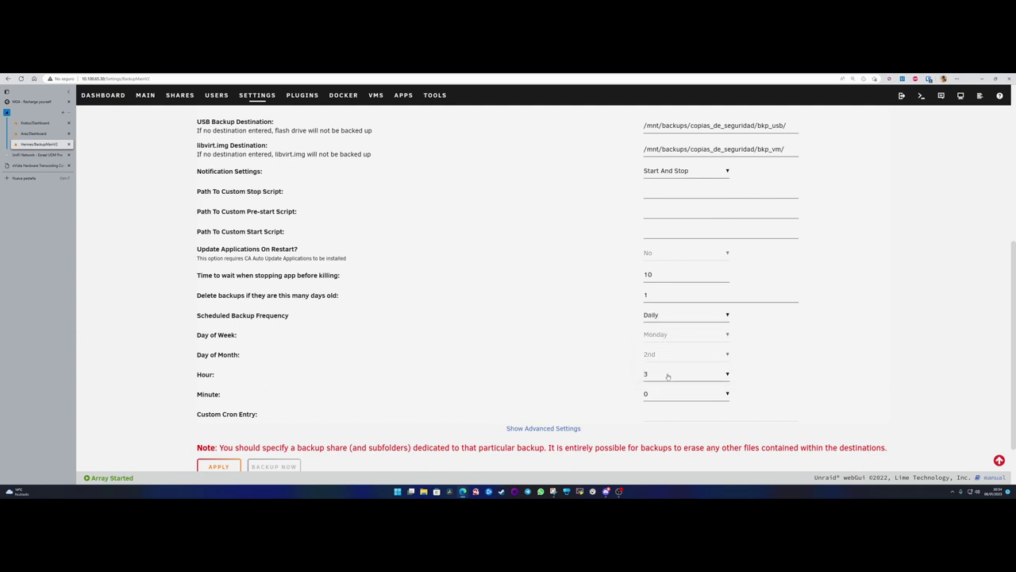
left_click(667, 375)
left_click(661, 208)
left_click(667, 374)
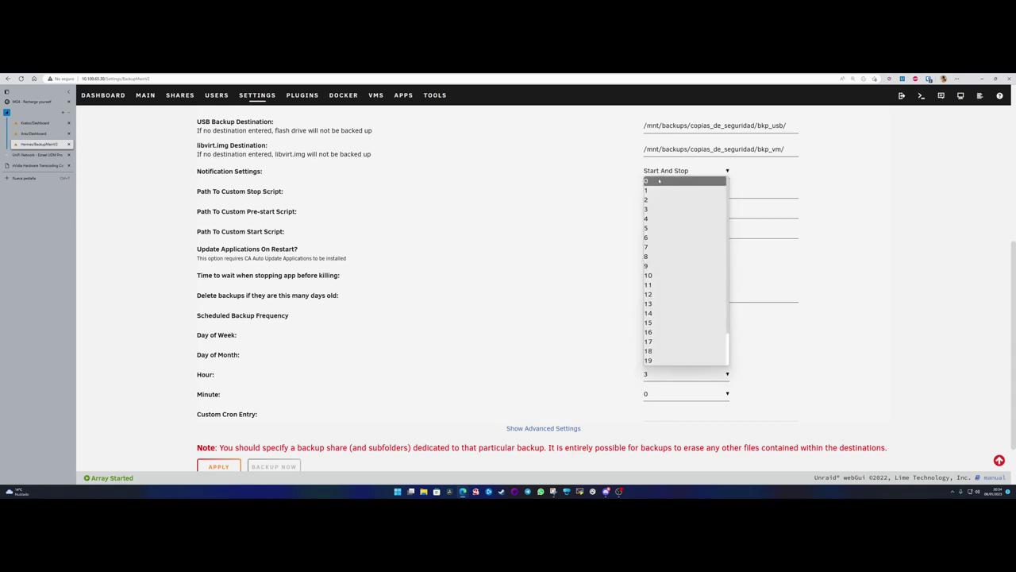
scroll(655, 361, "down", 2)
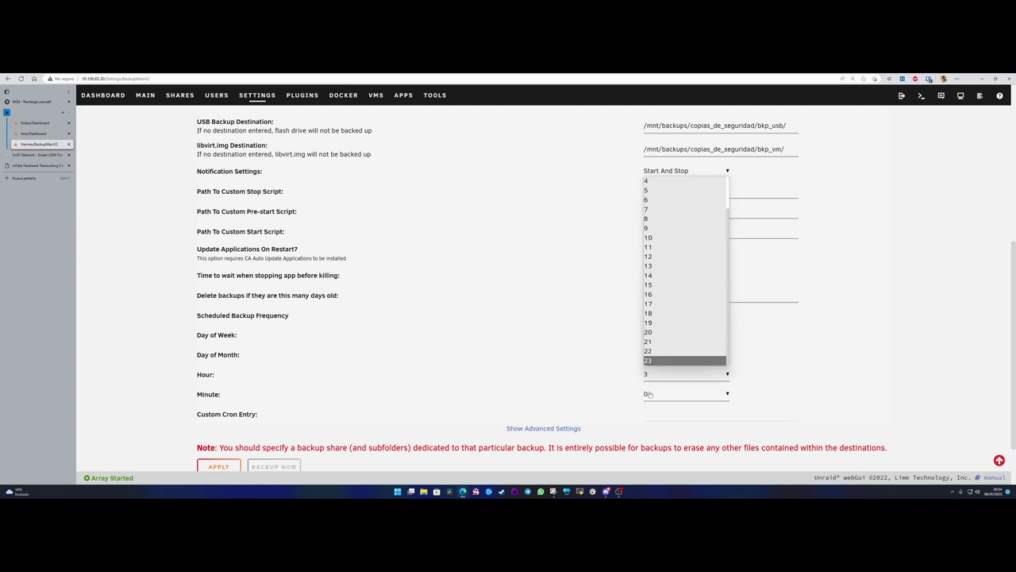
left_click(651, 394)
scroll(667, 301, "down", 5)
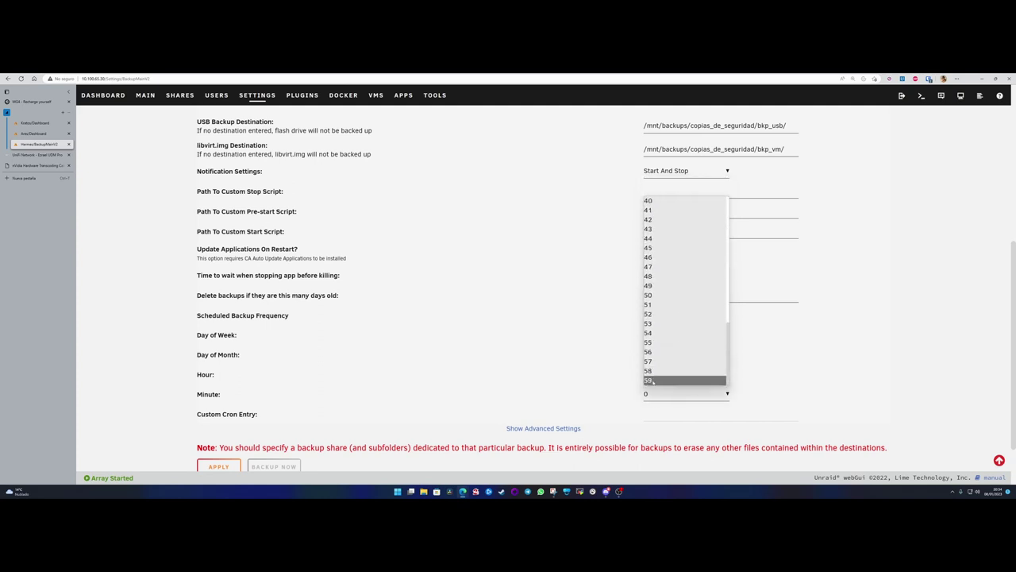
key("Escape")
left_click(652, 375)
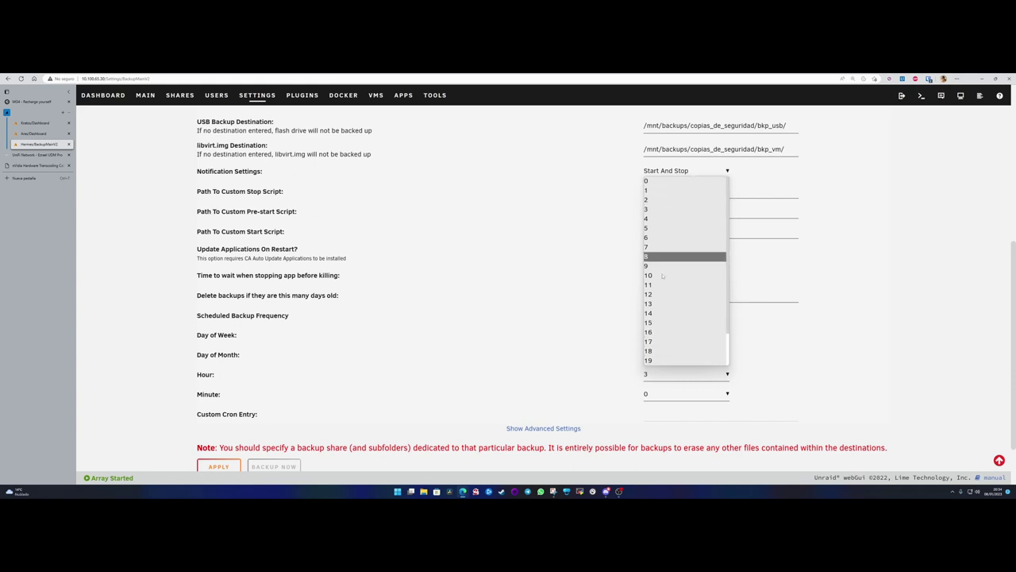
scroll(659, 357, "down", 1)
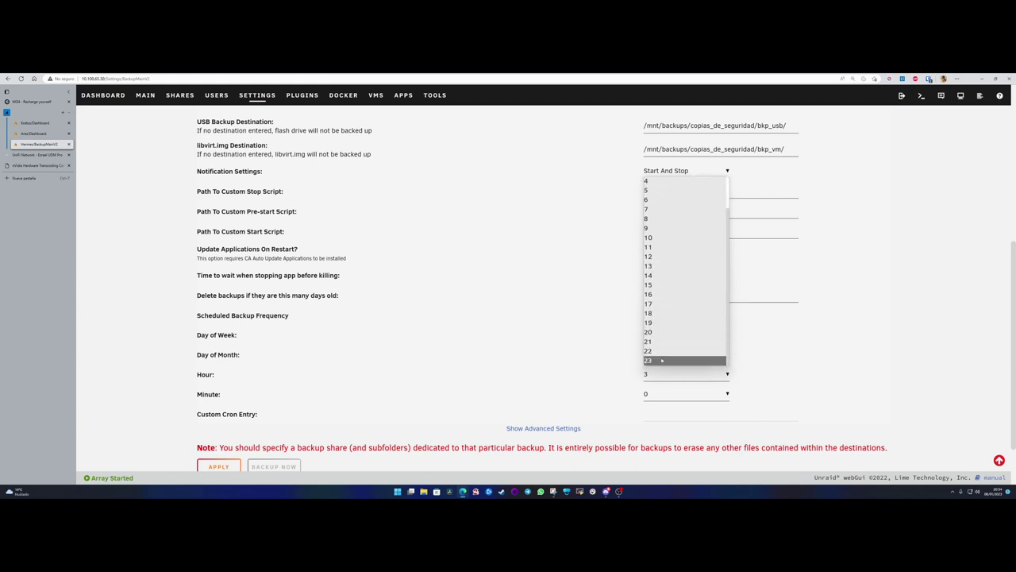
scroll(663, 360, "up", 1)
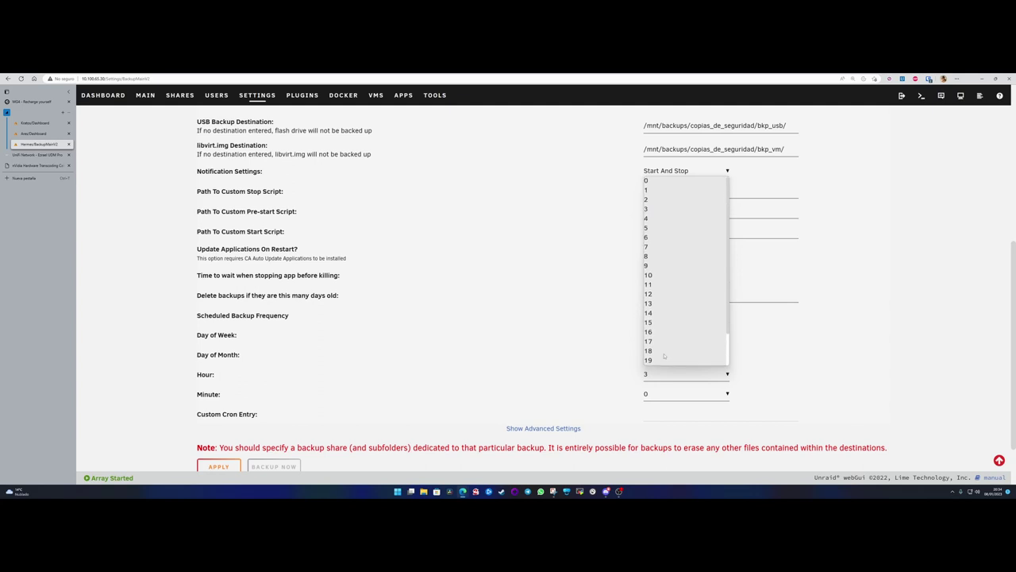
left_click(659, 210)
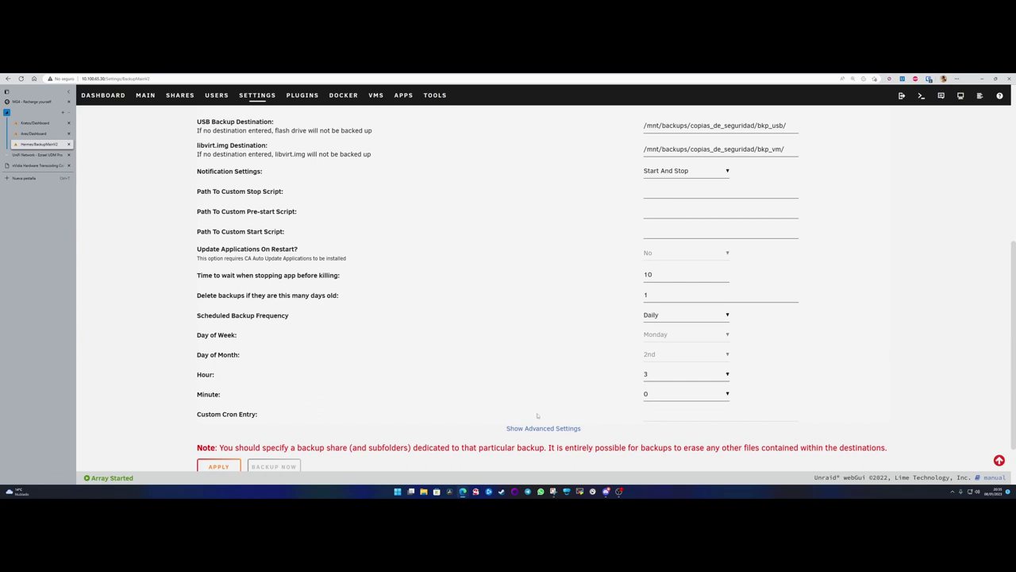
scroll(537, 417, "up", 1)
scroll(537, 416, "down", 2)
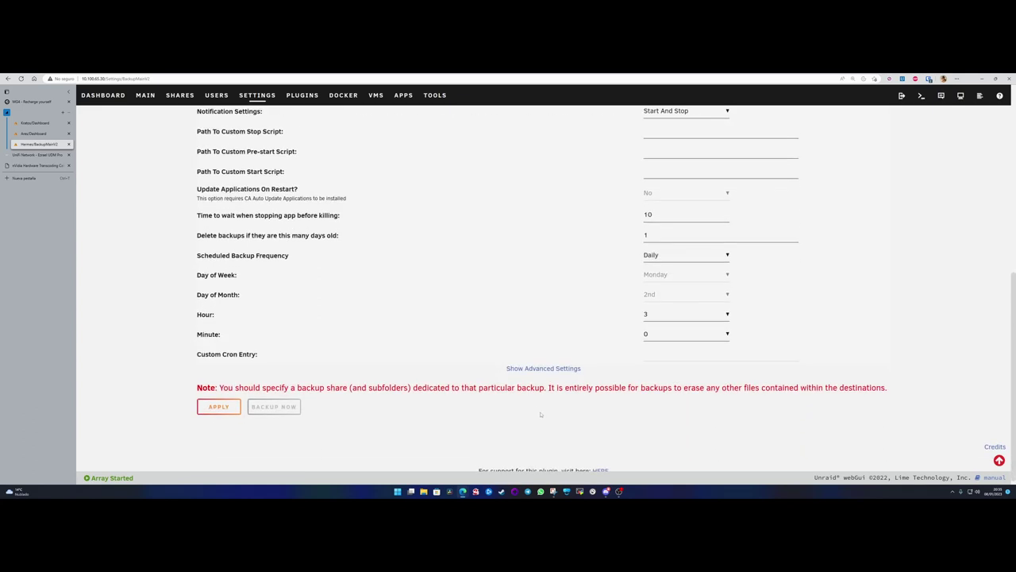
double_click(655, 236)
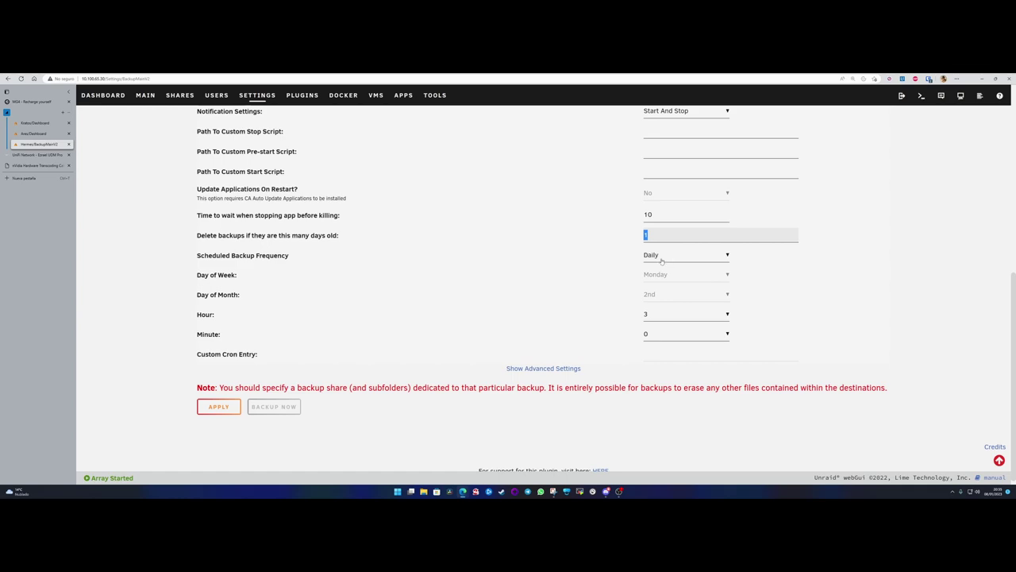
scroll(662, 262, "up", 10)
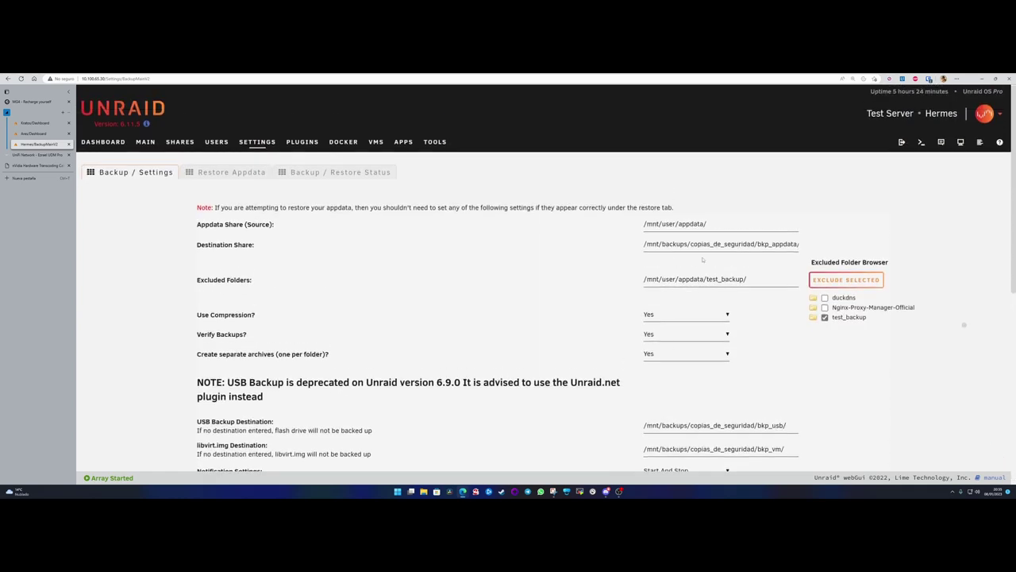
scroll(702, 258, "down", 5)
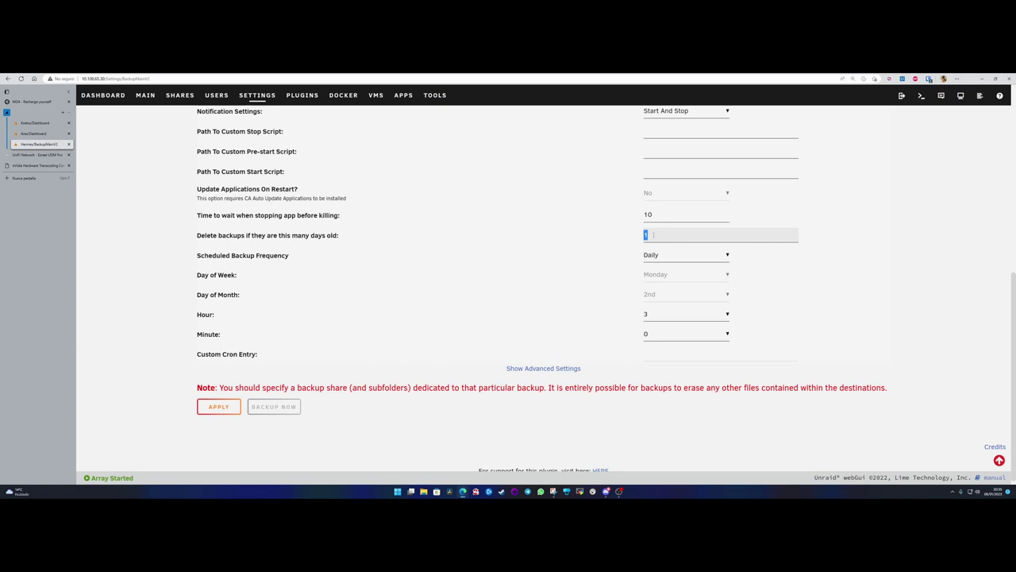
- Enter 30 in place of 1 as the days-old limit for deleting backups
type("30")
left_click_drag(309, 236, 339, 238)
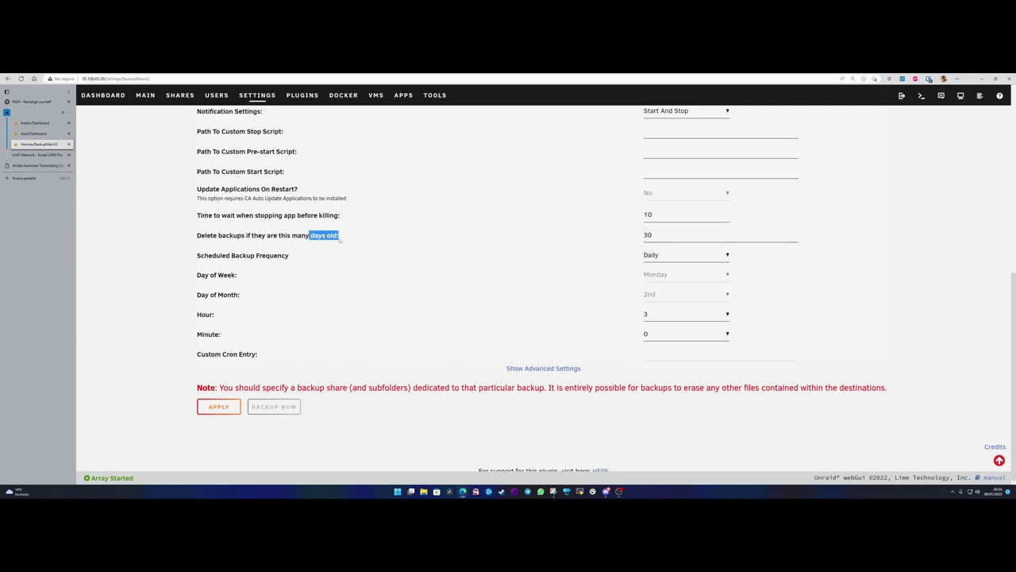
left_click(340, 238)
left_click_drag(657, 236, 639, 241)
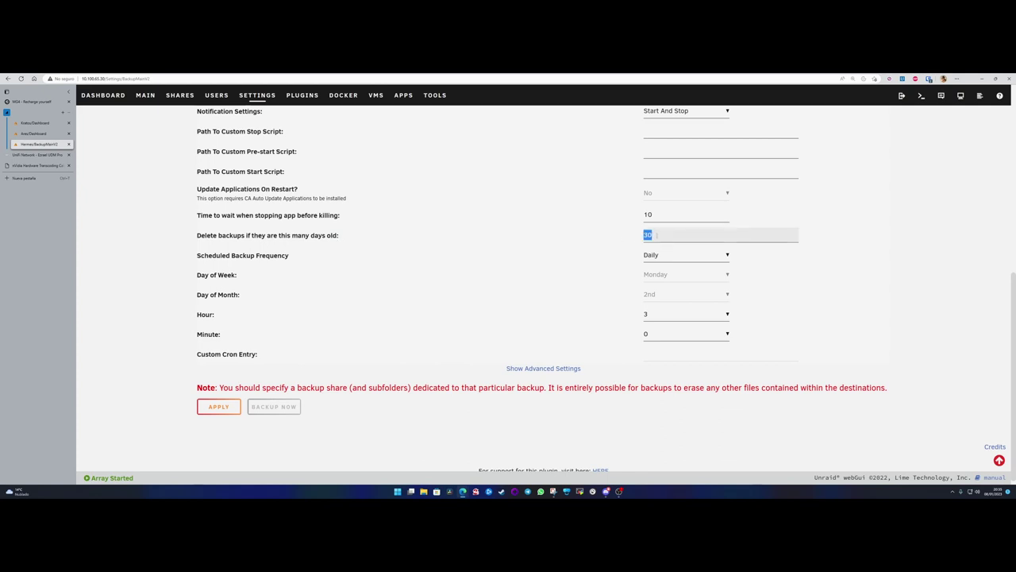
left_click(657, 235)
left_click_drag(658, 235, 628, 239)
left_click_drag(656, 235, 632, 235)
left_click_drag(660, 235, 636, 240)
- Reveal the advanced backup settings below the retention field
left_click(547, 308)
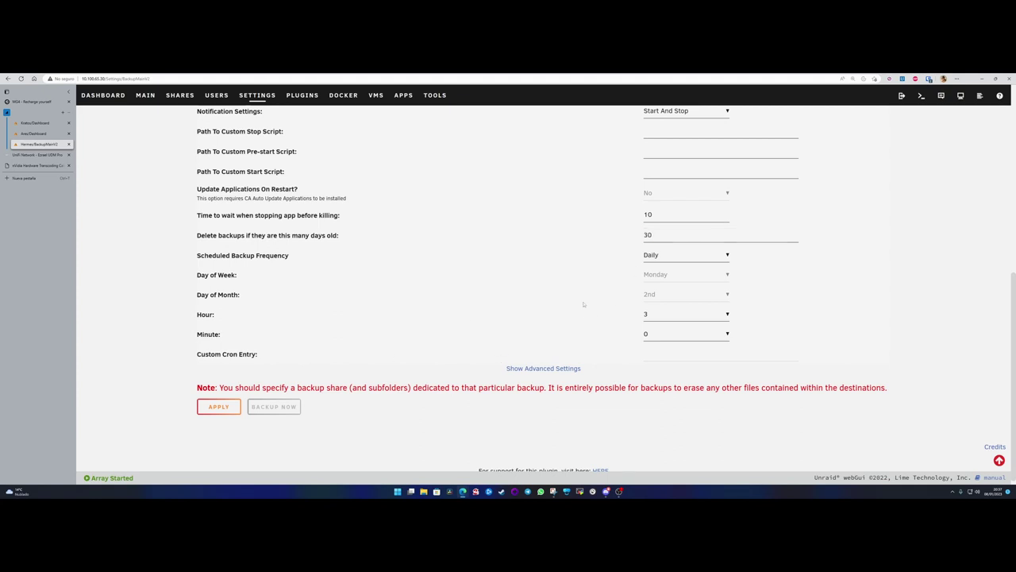
scroll(584, 304, "down", 1)
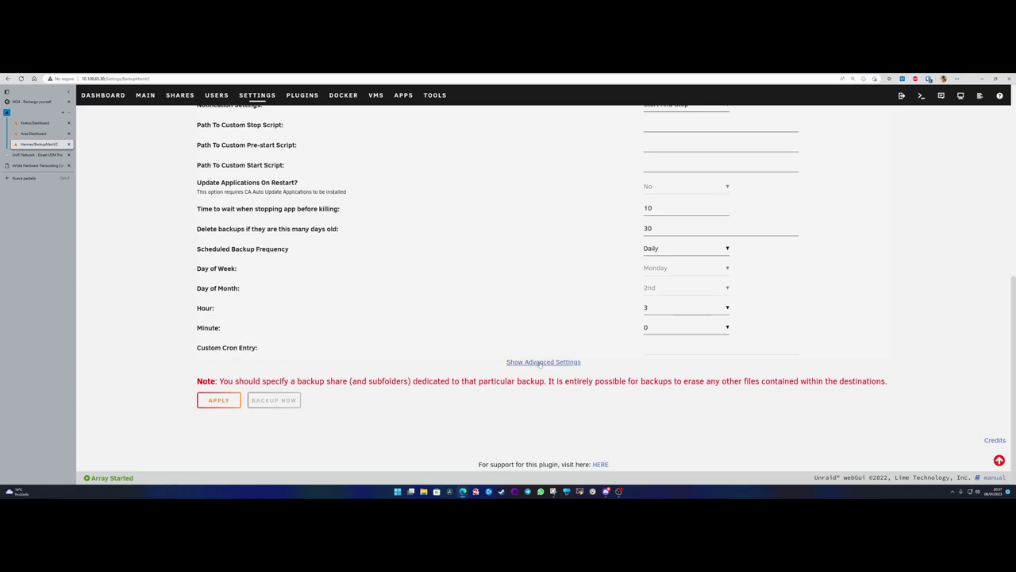
left_click(543, 362)
scroll(540, 364, "down", 1)
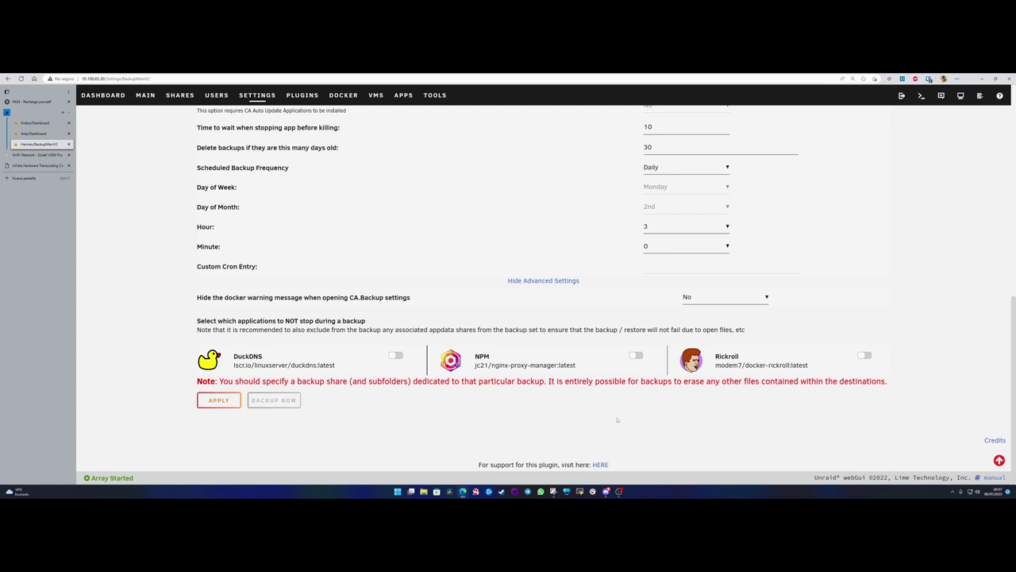
- Set NPM to Don't Stop during backups, toggling Rickroll on and back off
left_click(635, 356)
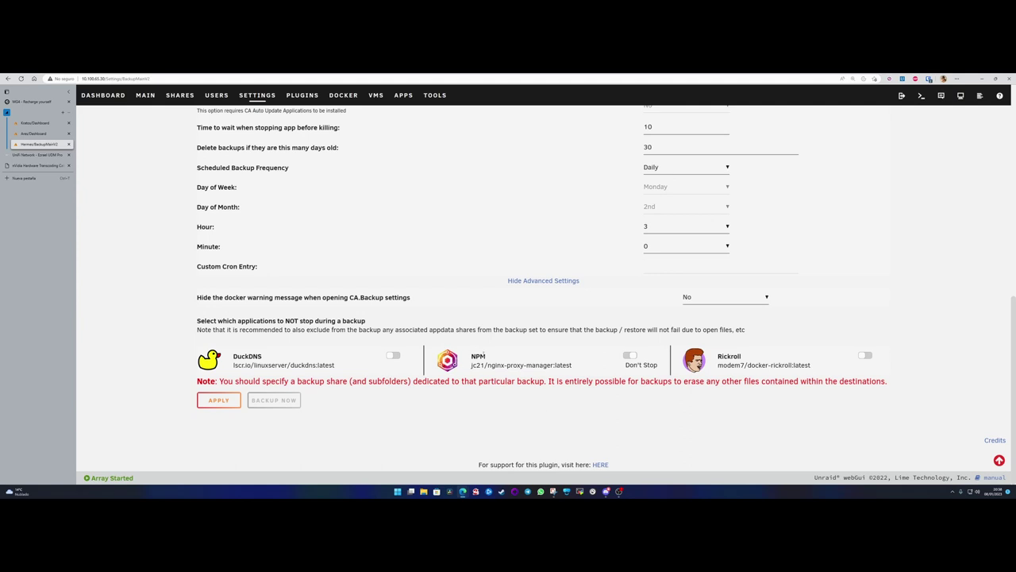
left_click_drag(470, 356, 503, 357)
left_click(864, 356)
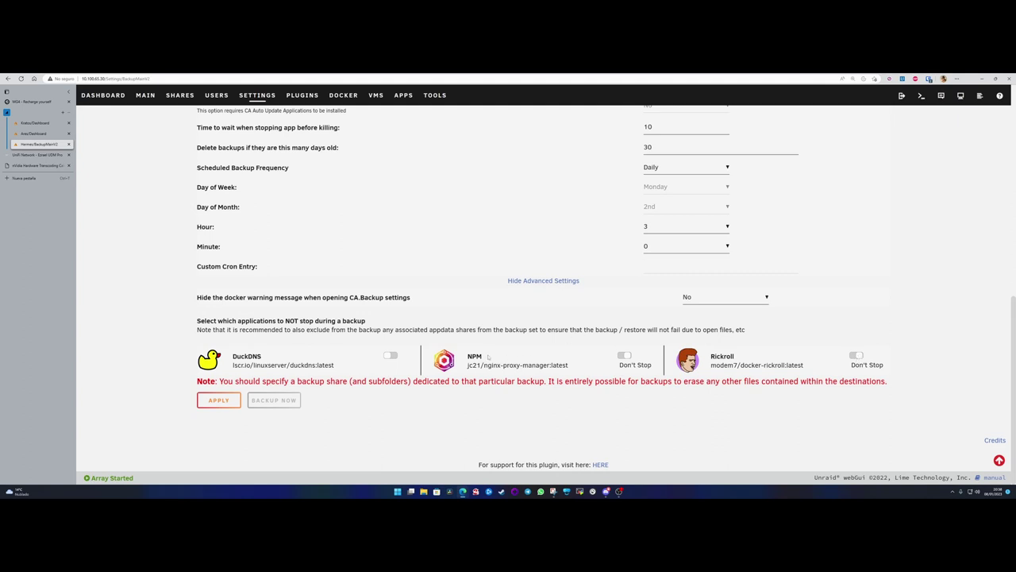
left_click(857, 355)
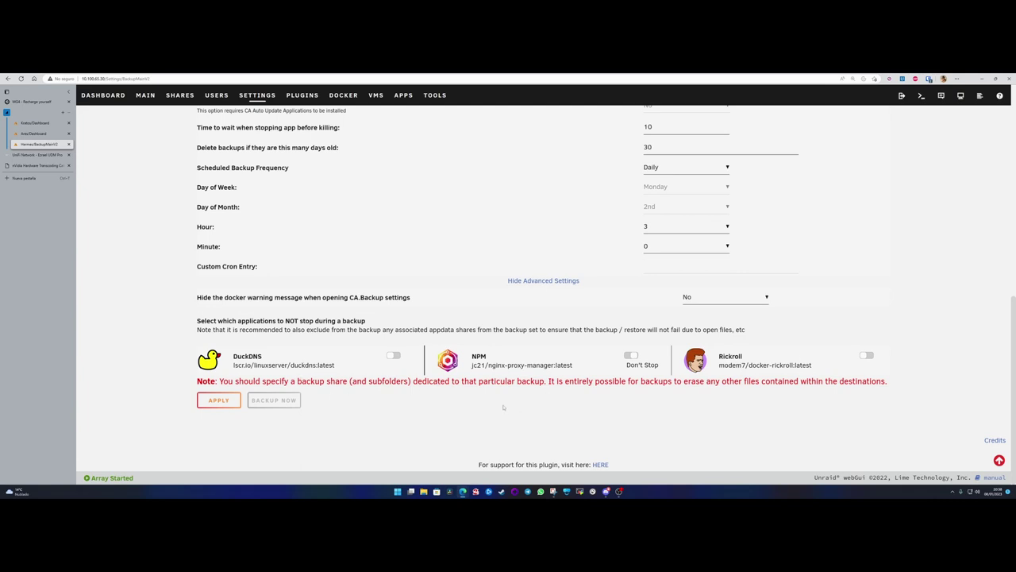
- Apply the backup settings, accept the overwrite warning, and review the saved page
left_click(220, 400)
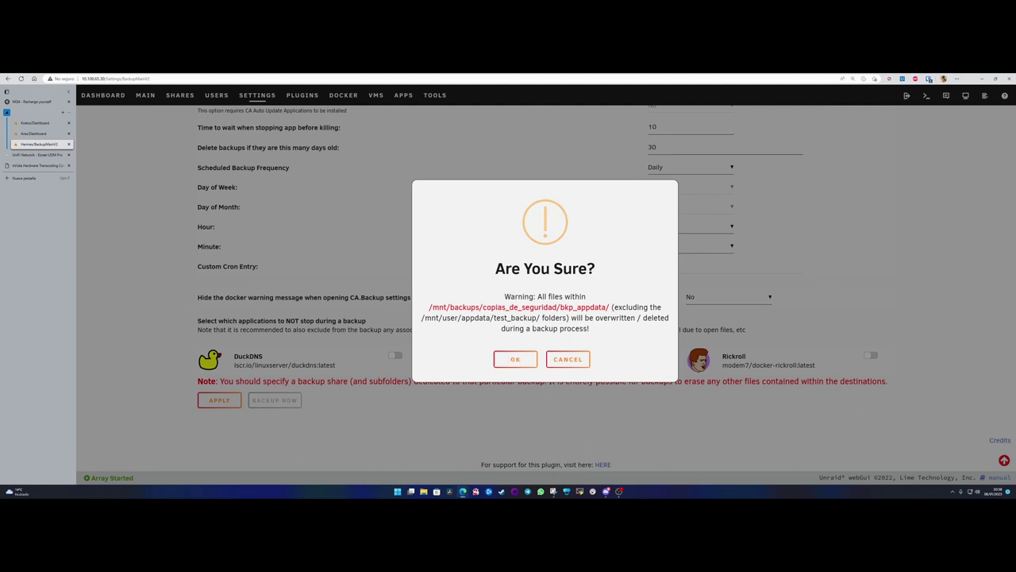
left_click(515, 359)
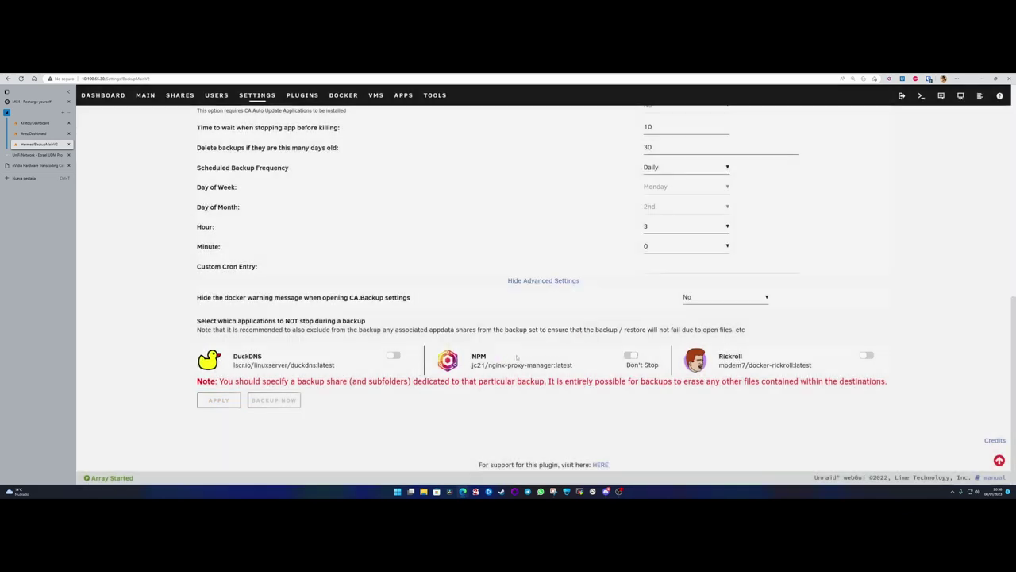
scroll(486, 322, "up", 3)
scroll(486, 322, "up", 5)
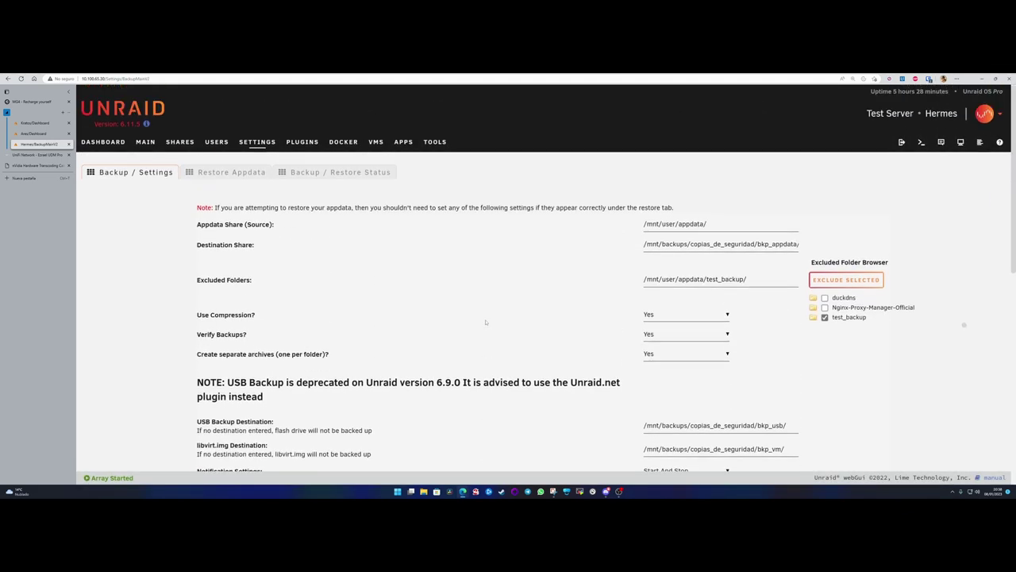
scroll(486, 321, "down", 10)
scroll(486, 322, "up", 10)
scroll(345, 302, "down", 10)
scroll(438, 378, "up", 4)
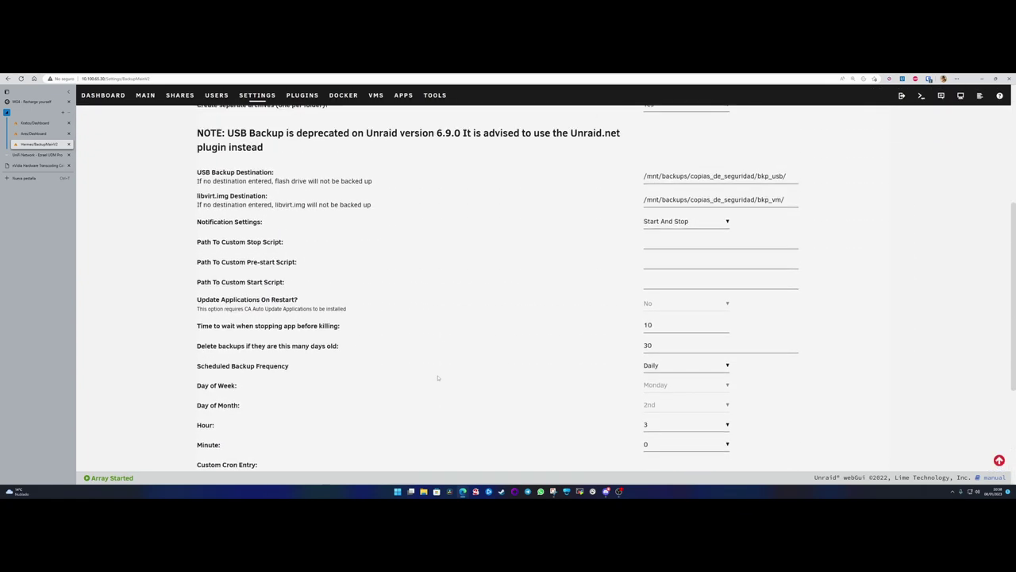
scroll(437, 378, "up", 4)
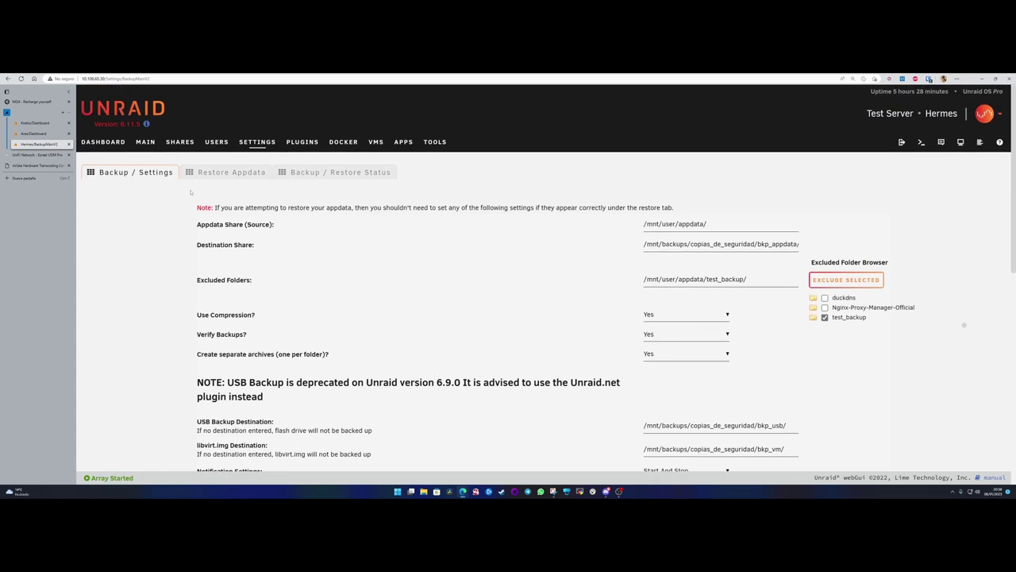
scroll(314, 408, "down", 10)
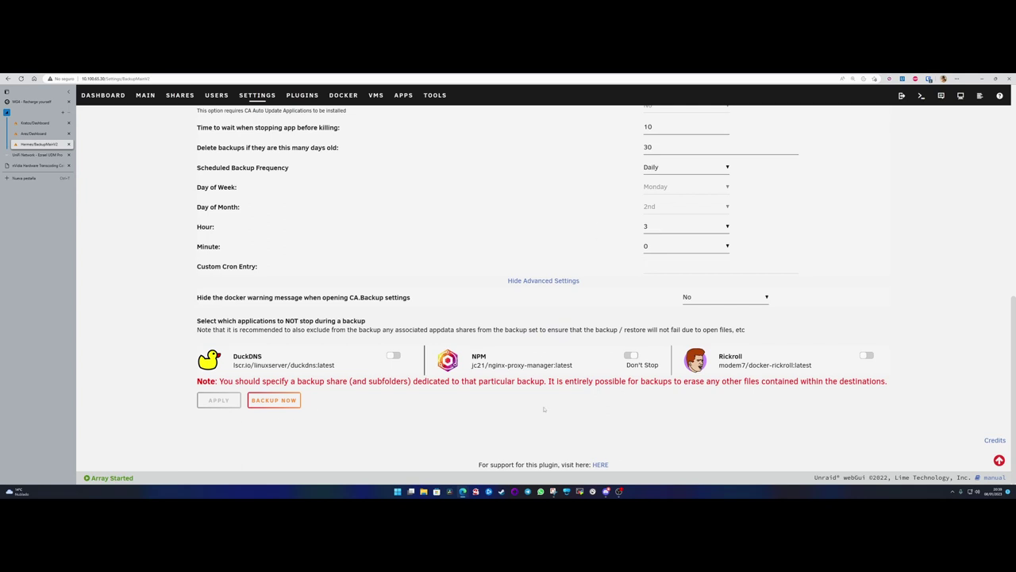
- Launch a manual appdata backup and open the Backup / Restore Status log
left_click(274, 399)
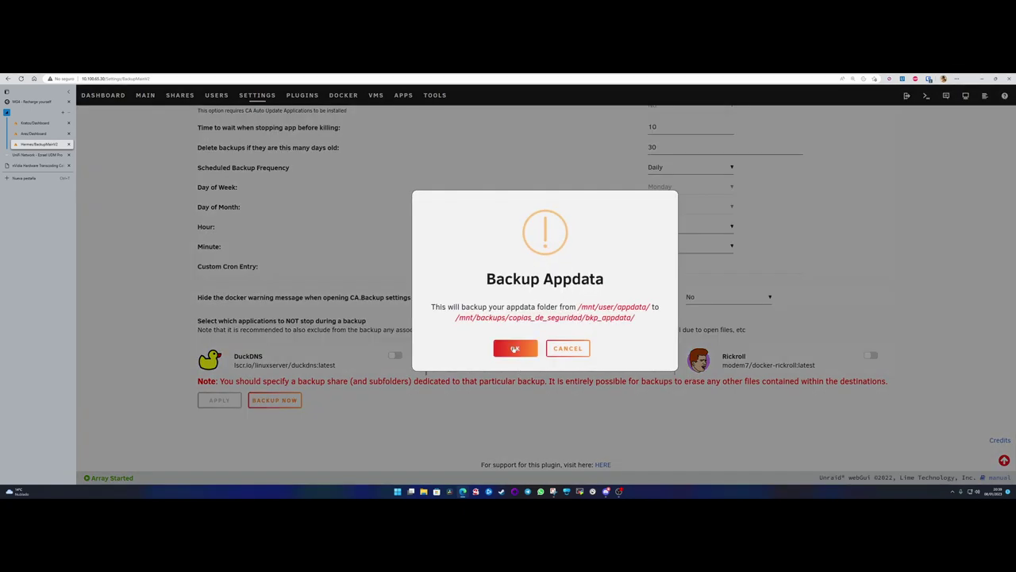
left_click(515, 348)
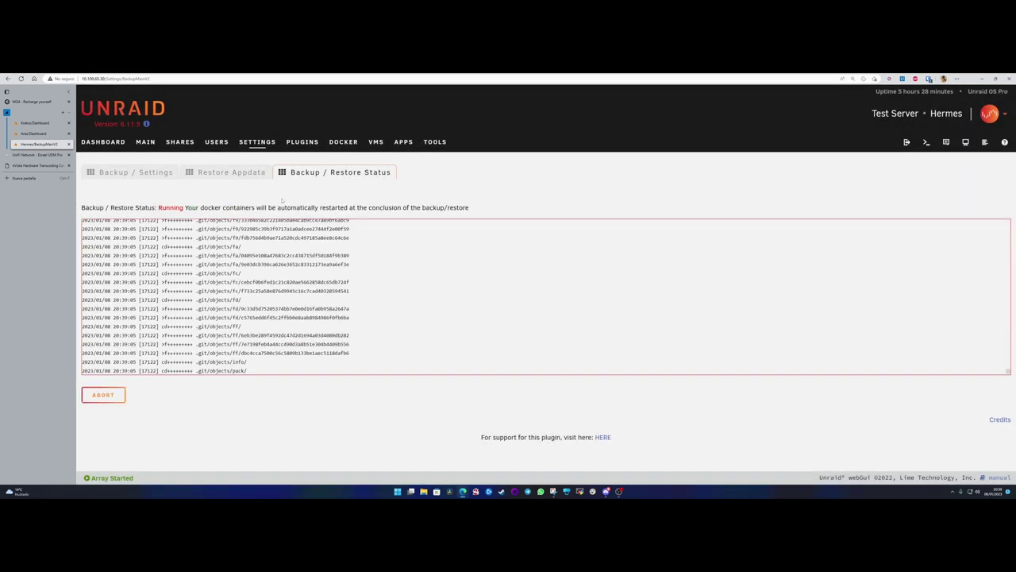
left_click(133, 174)
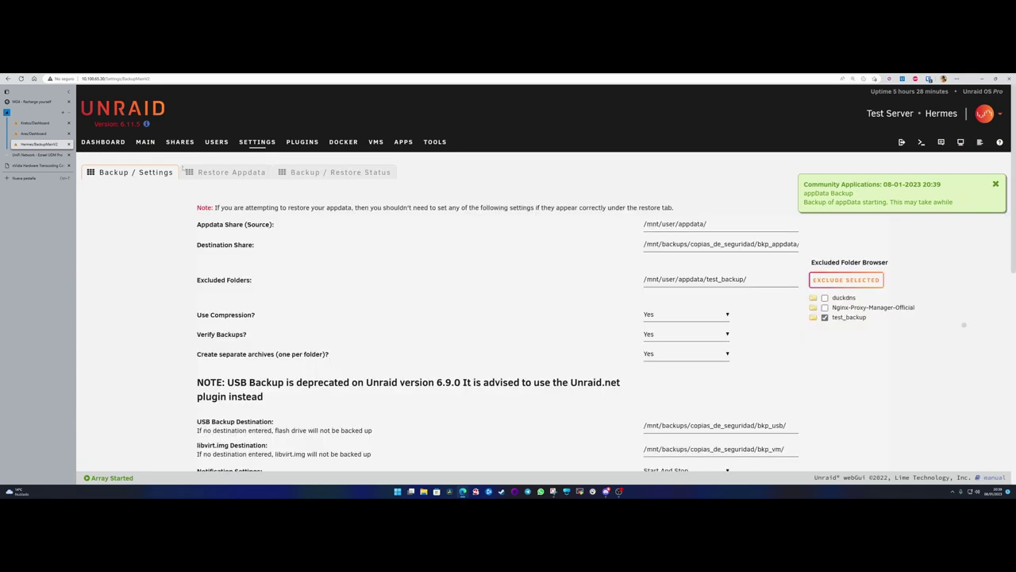
left_click(324, 173)
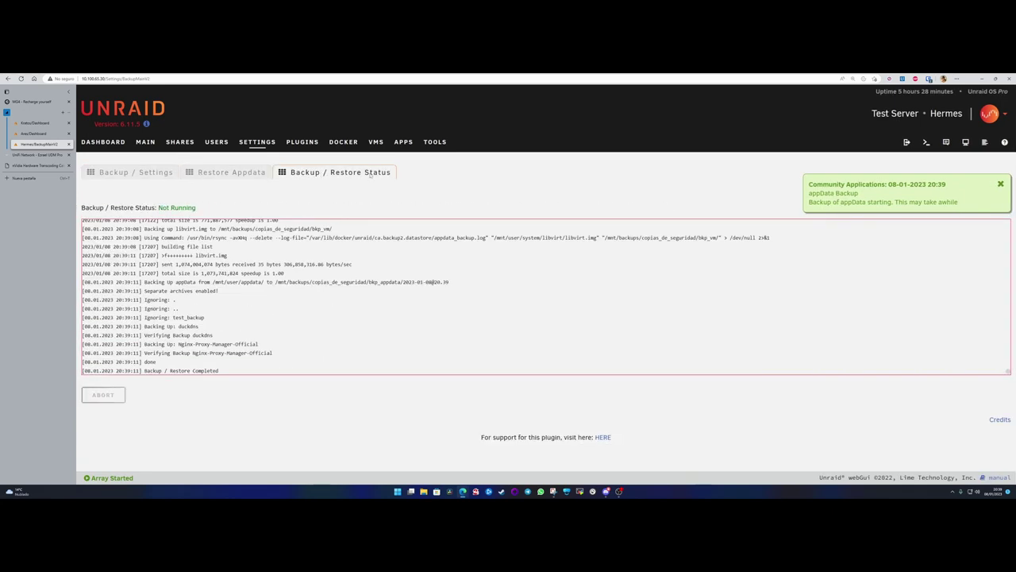
left_click_drag(89, 207, 203, 207)
left_click(147, 203)
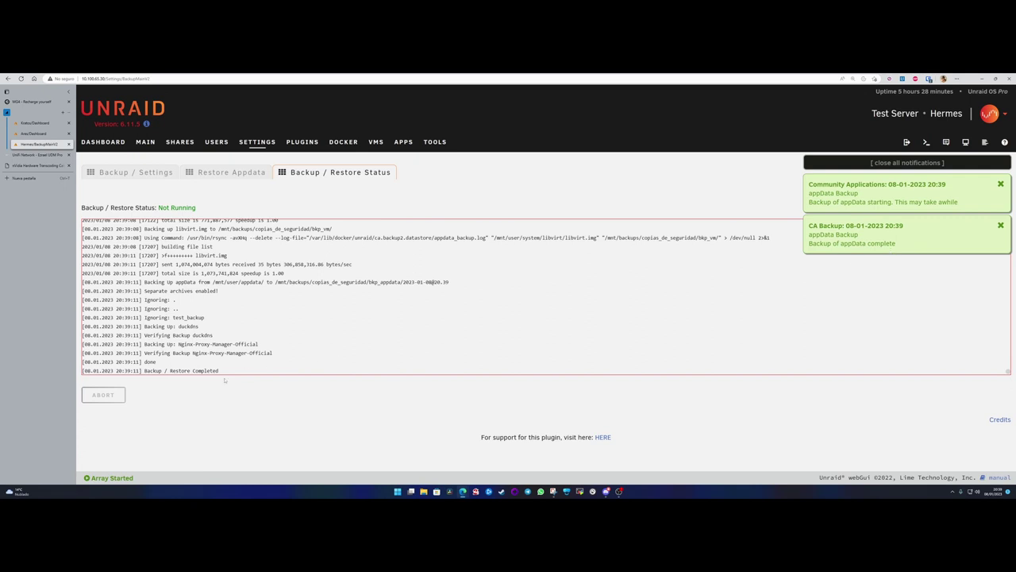
- Read the log through to Backup / Restore Completed and close all notifications
scroll(171, 370, "up", 1)
scroll(174, 340, "up", 2)
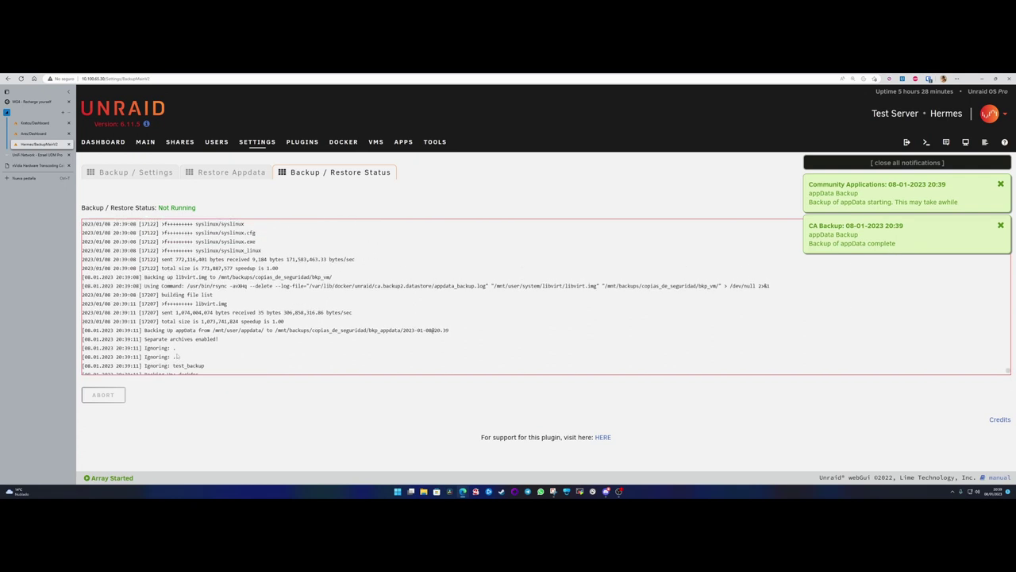
scroll(432, 351, "up", 10)
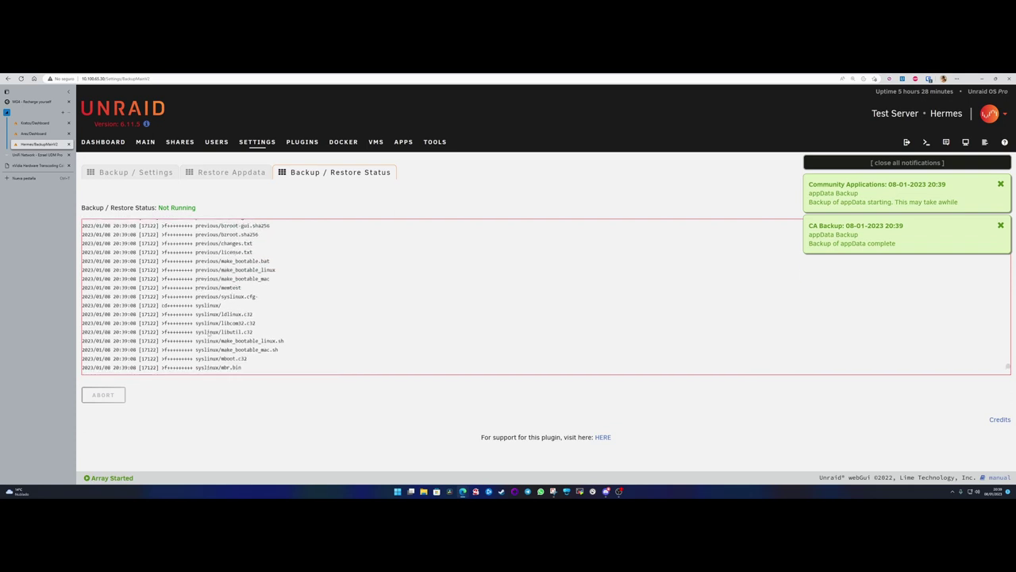
scroll(318, 295, "up", 10)
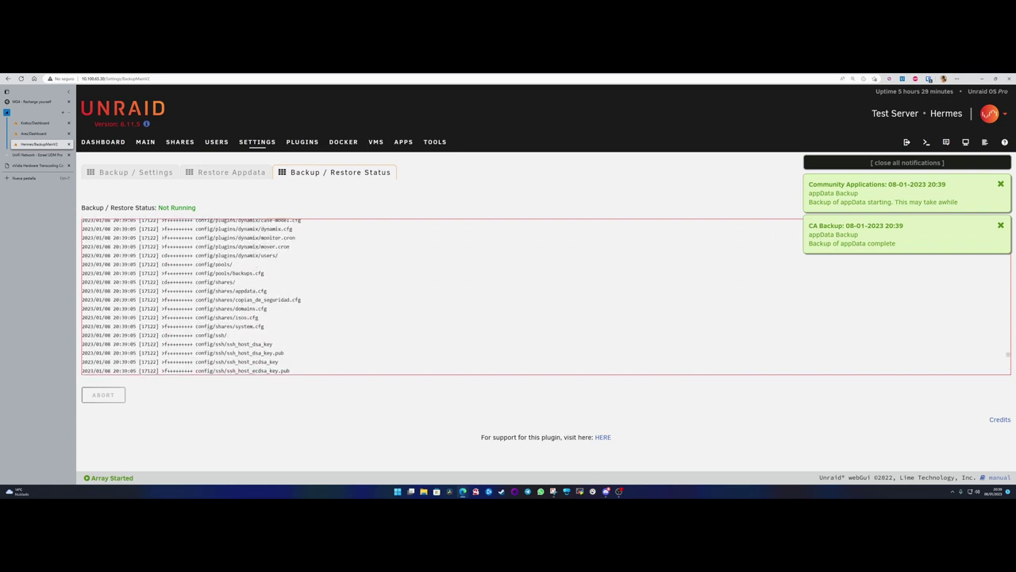
scroll(318, 295, "up", 10)
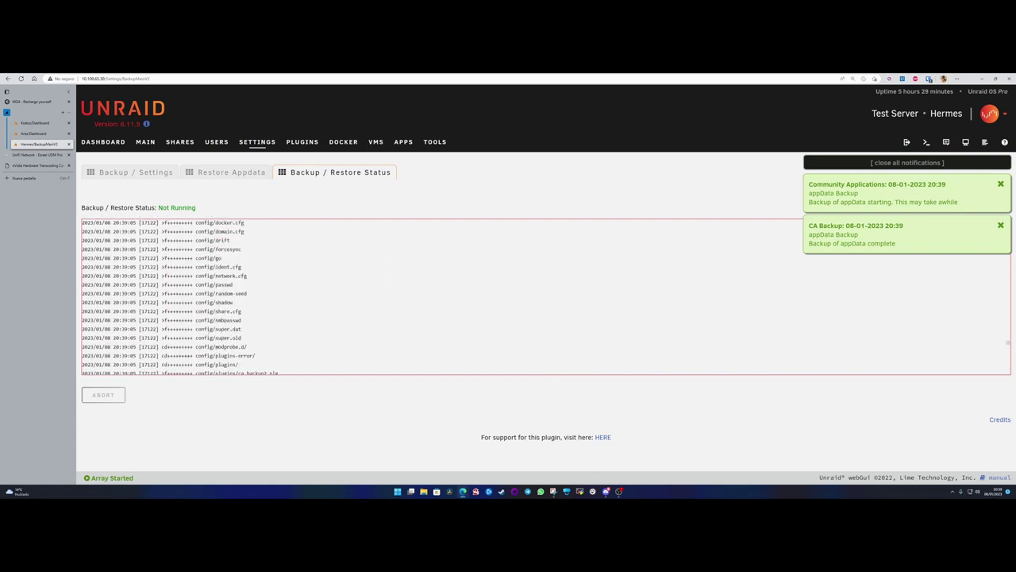
scroll(209, 335, "down", 10)
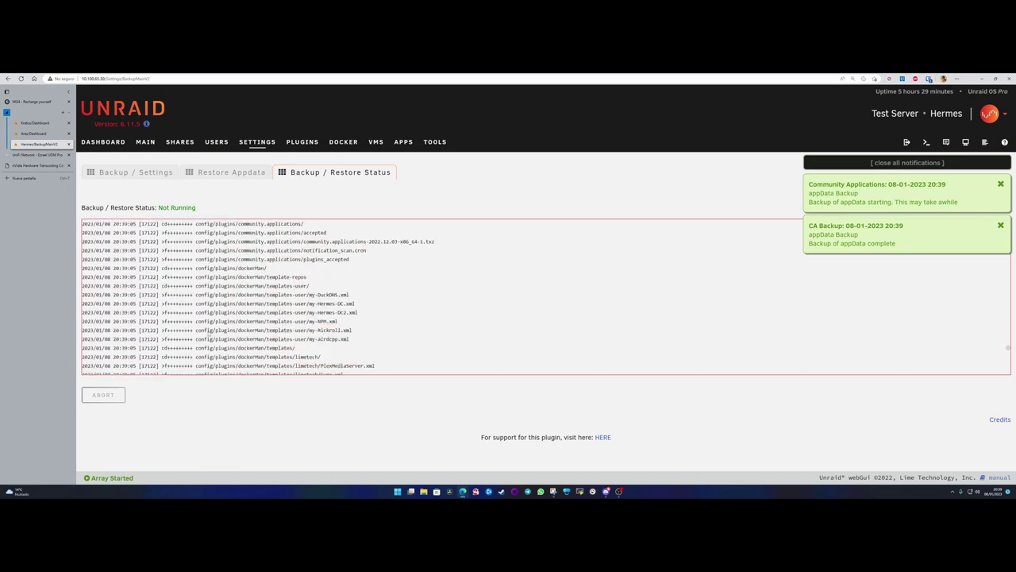
scroll(209, 334, "down", 5)
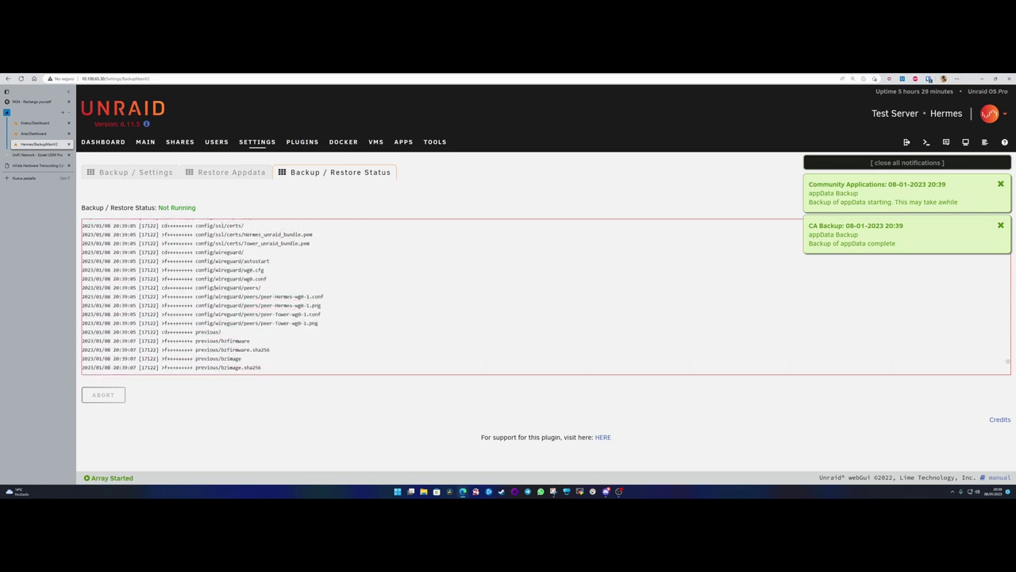
scroll(238, 336, "down", 10)
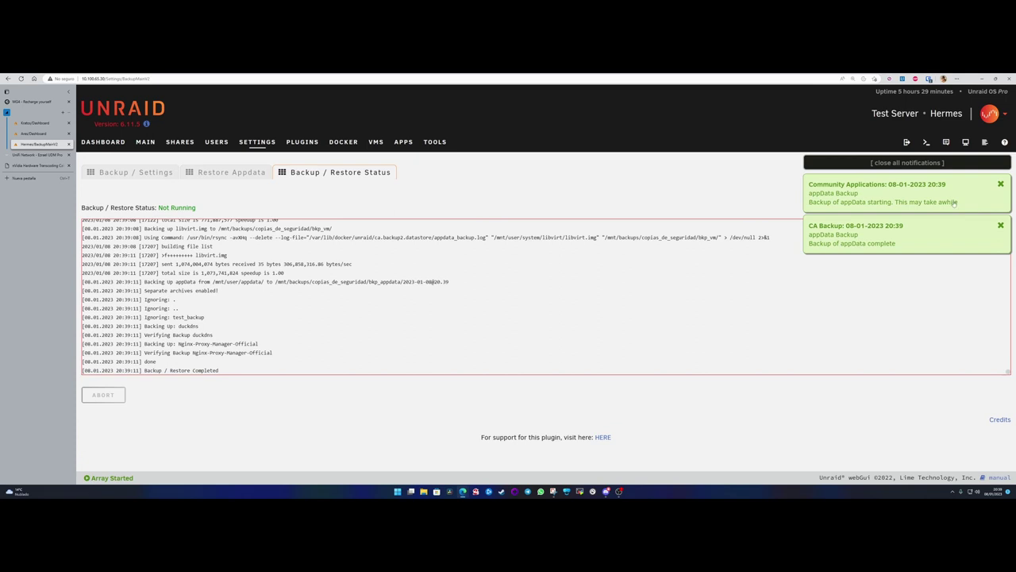
left_click(922, 165)
scroll(253, 315, "up", 2)
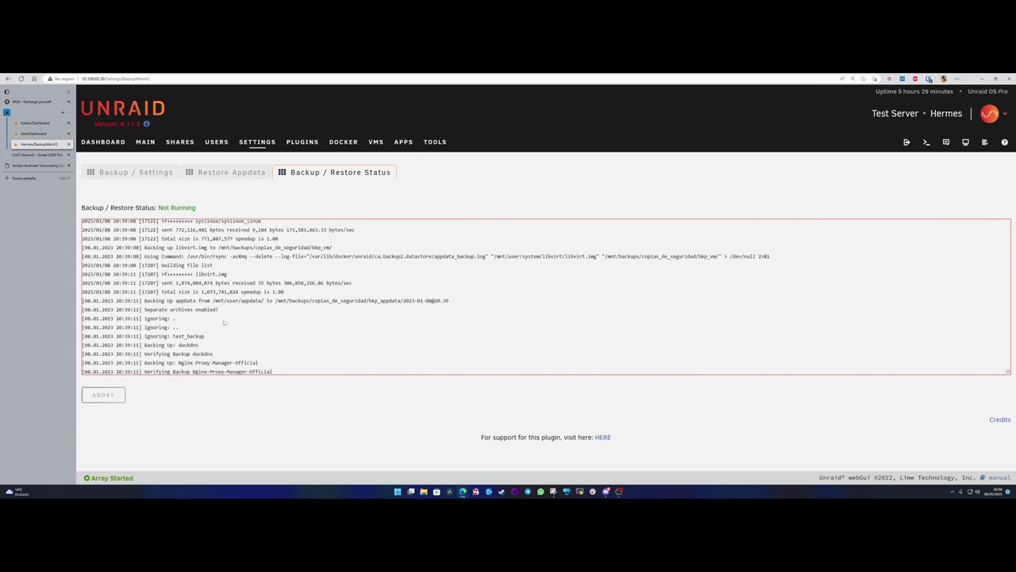
scroll(238, 325, "down", 2)
- In the web terminal, list the backup folders and show the contents of bkp_appdata
mouse_move(463, 491)
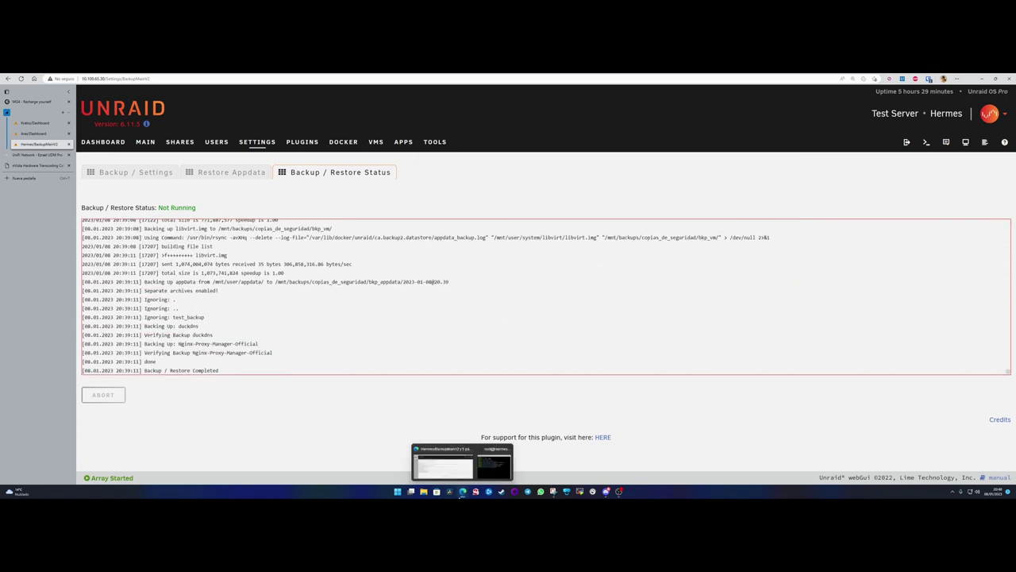
left_click(487, 465)
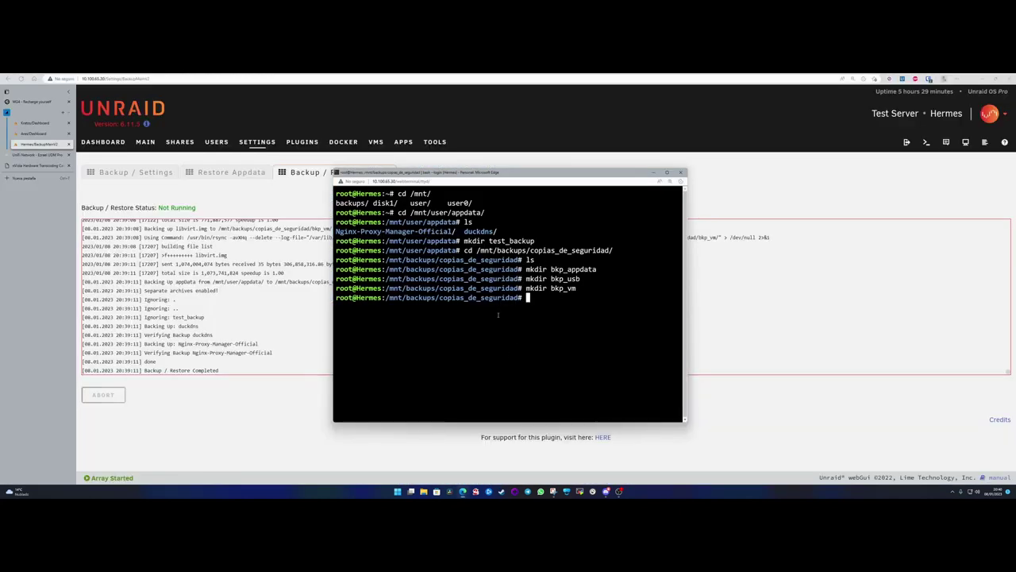
type("ls")
key("Return")
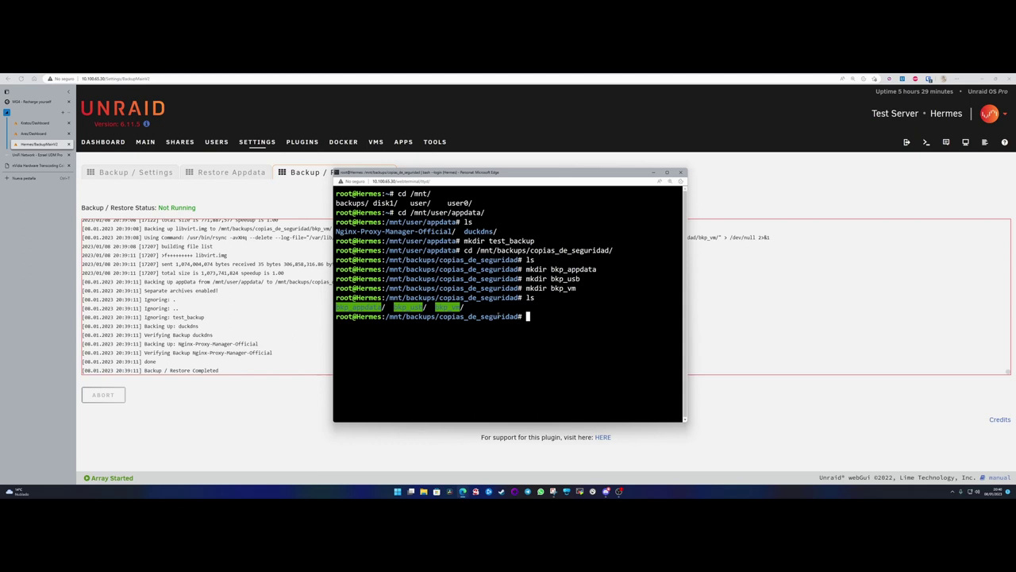
type("cd bkp_a")
key("Tab")
key("Return")
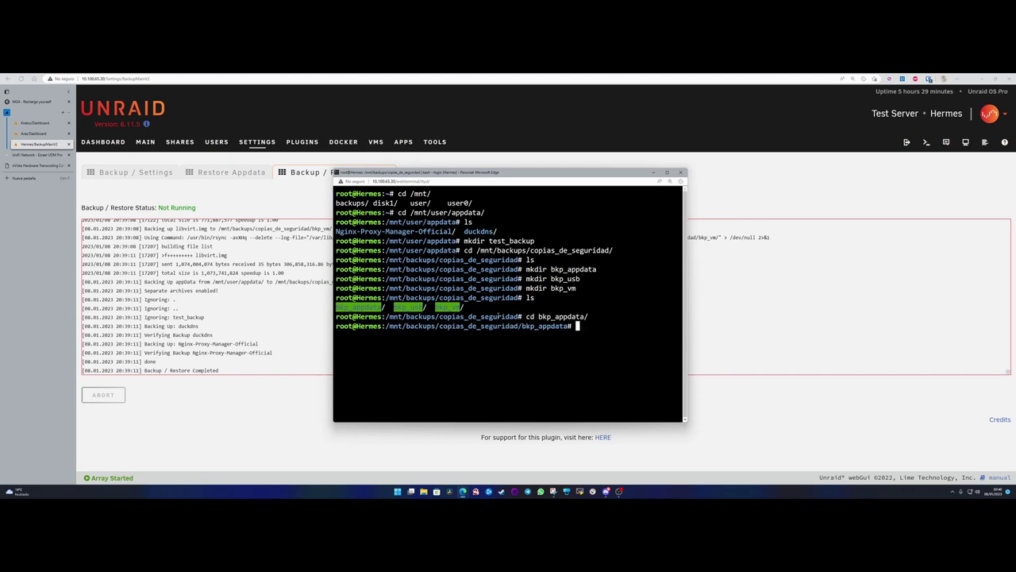
type("ls")
key("Return")
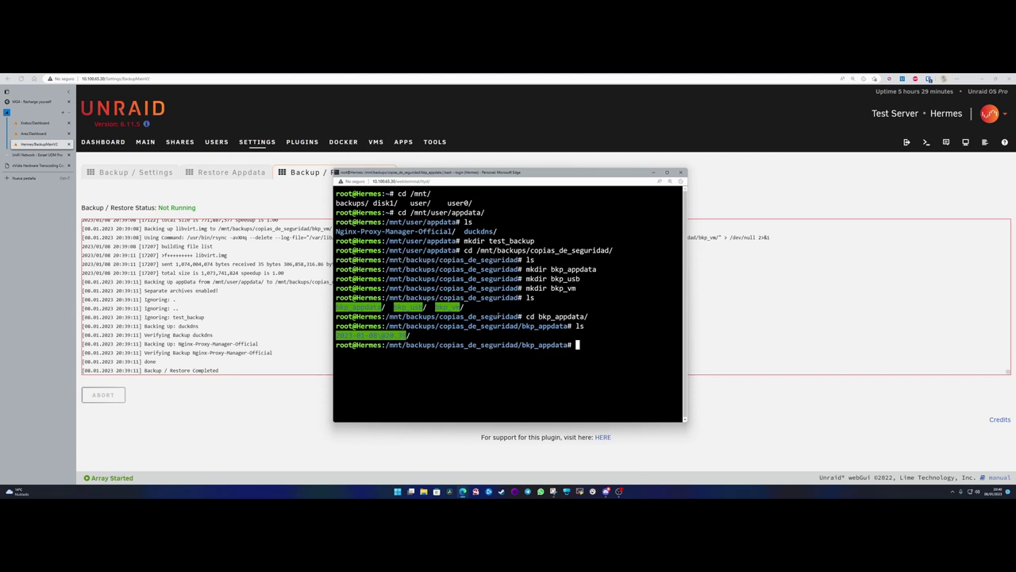
type("cd 2")
key("Tab")
key("Return")
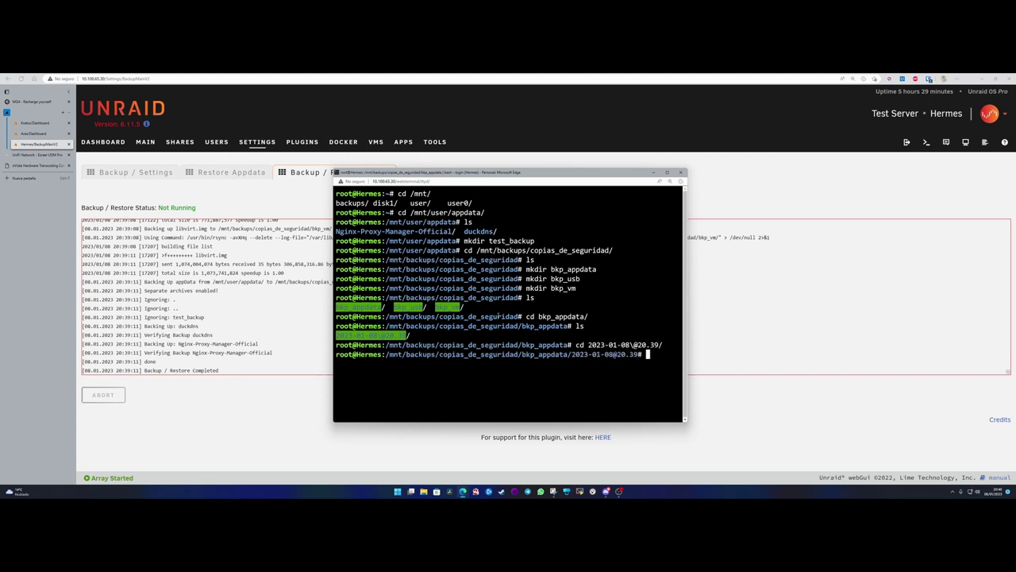
type("ls")
key("Return")
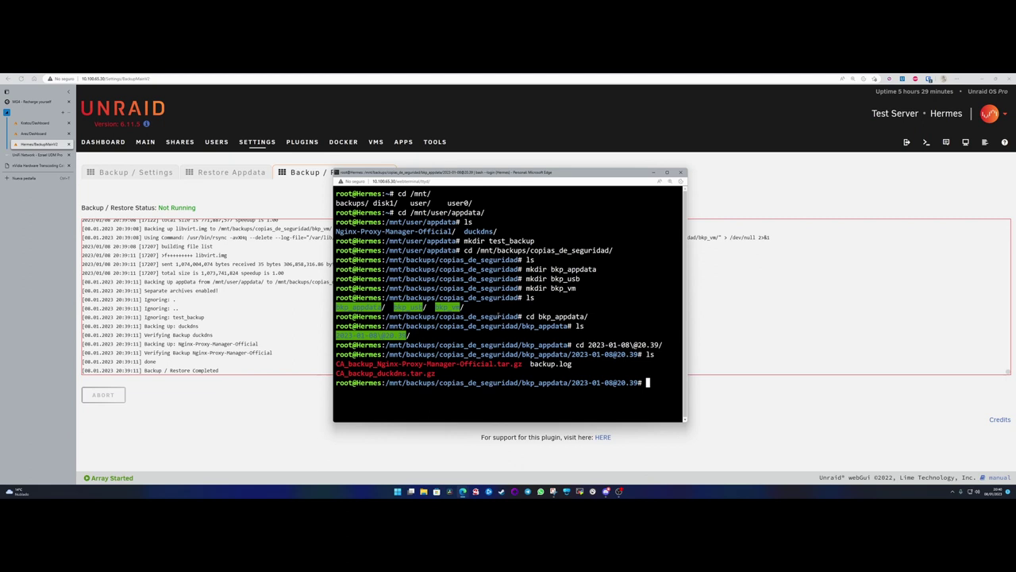
type("cat backup.log")
key("Return")
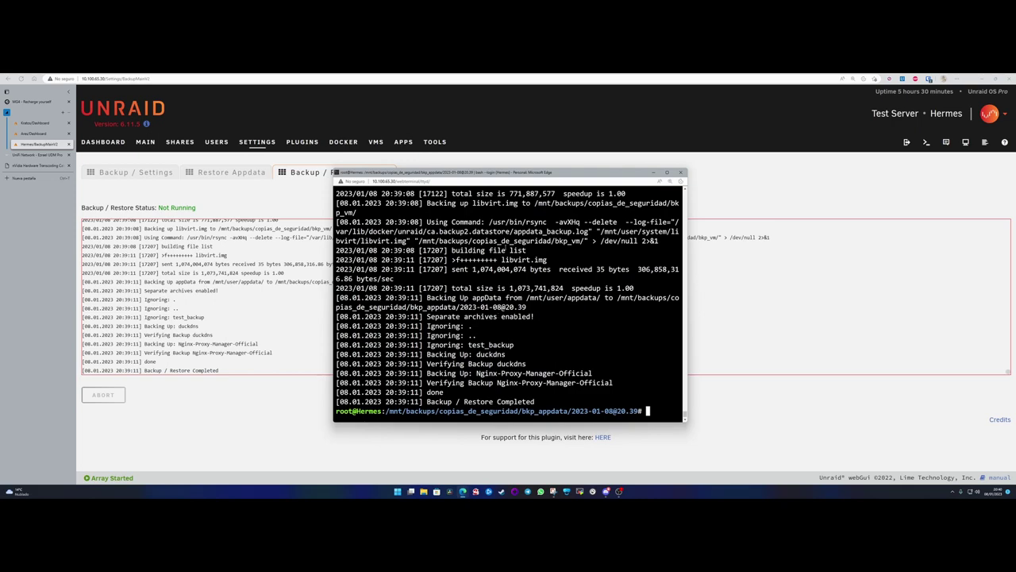
- Maximize the terminal, review the log output and list the three backup files again
left_click(667, 173)
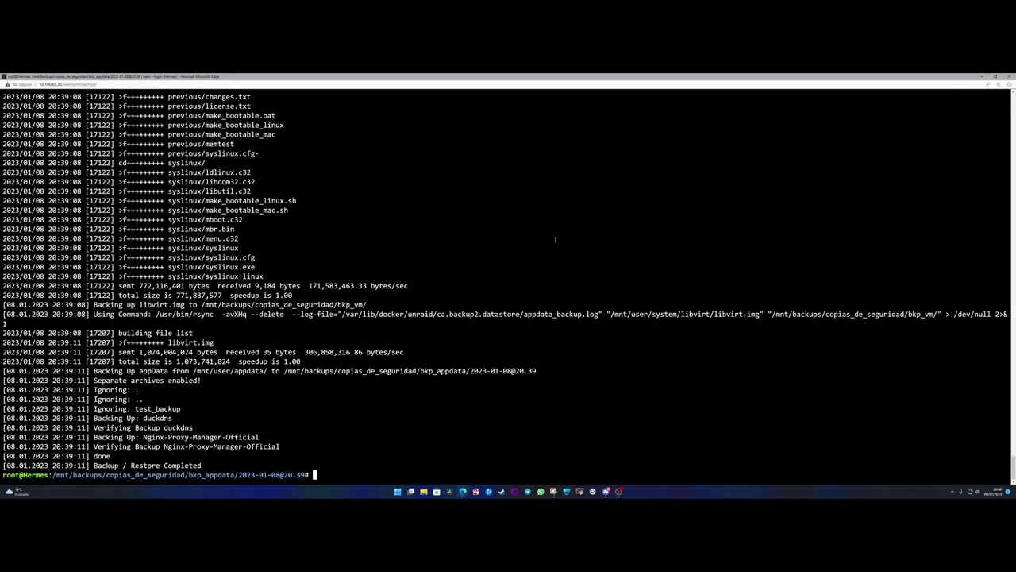
scroll(269, 251, "up", 20)
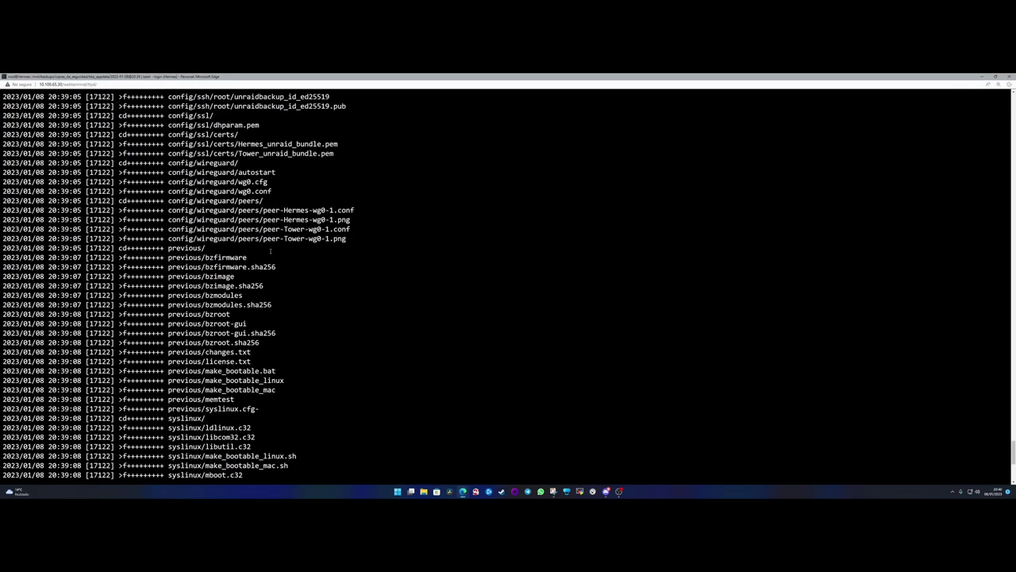
scroll(270, 248, "up", 15)
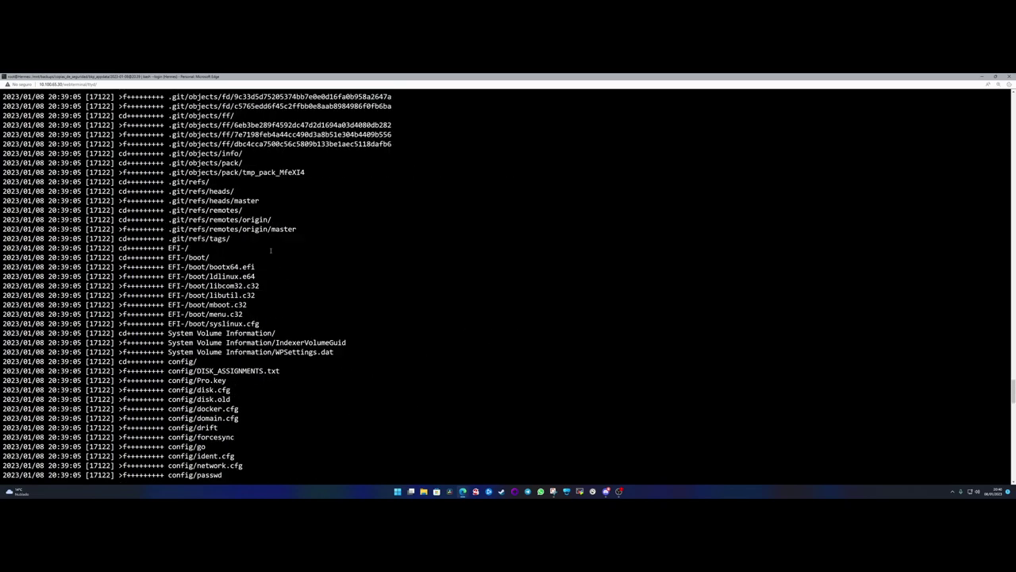
scroll(270, 248, "down", 15)
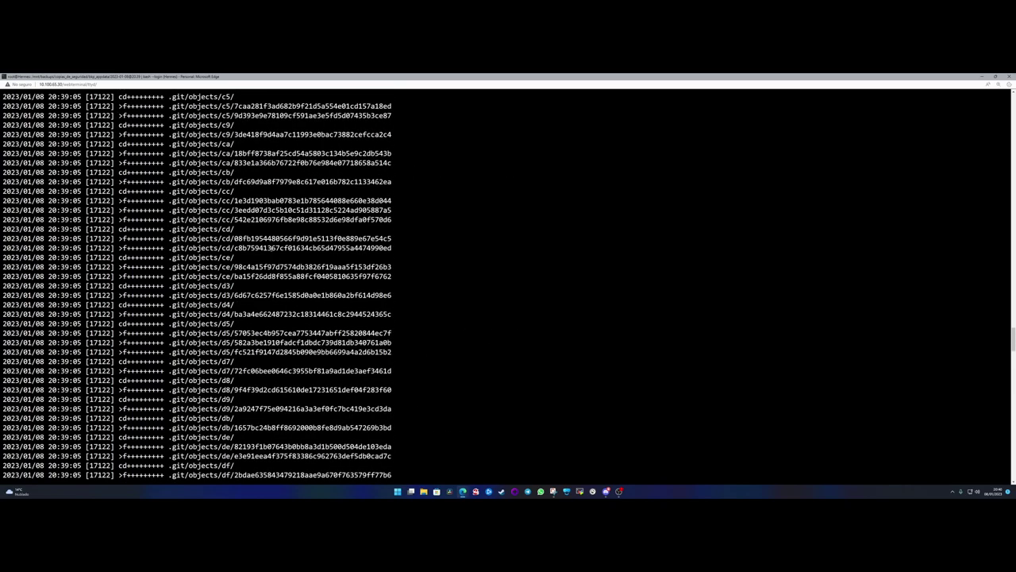
scroll(271, 247, "down", 20)
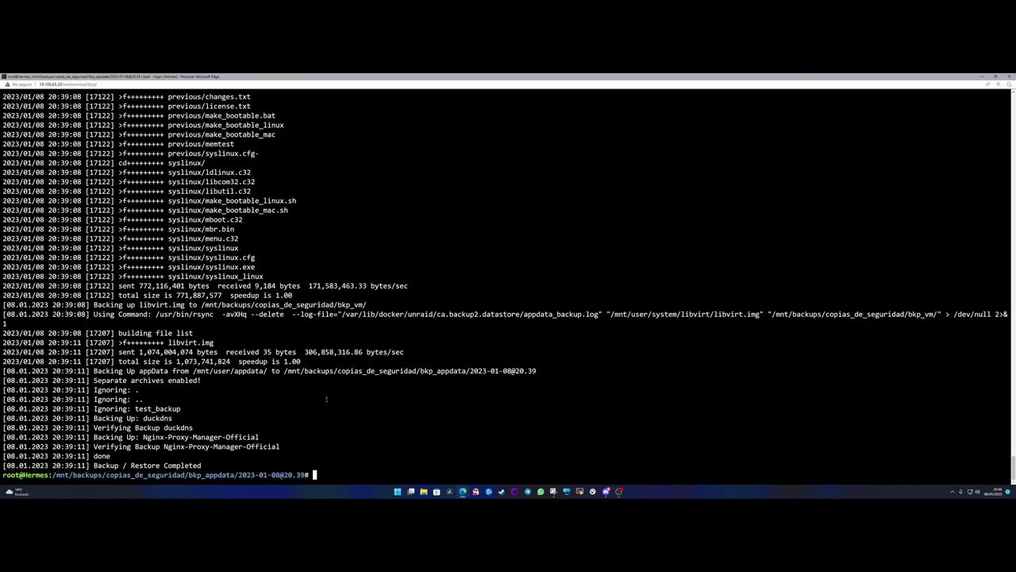
type("ls")
key("Return")
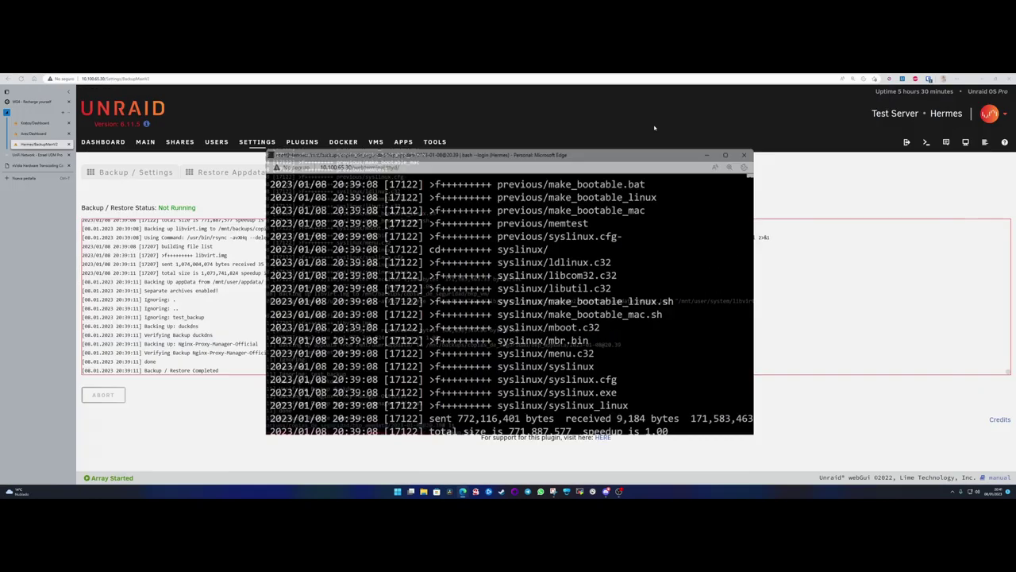
- Resize the terminal, highlight the Nginx-Proxy-Manager and duckdns archive names, then minimize it
left_click(997, 76)
left_click_drag(333, 168, 164, 101)
left_click_drag(397, 104, 454, 98)
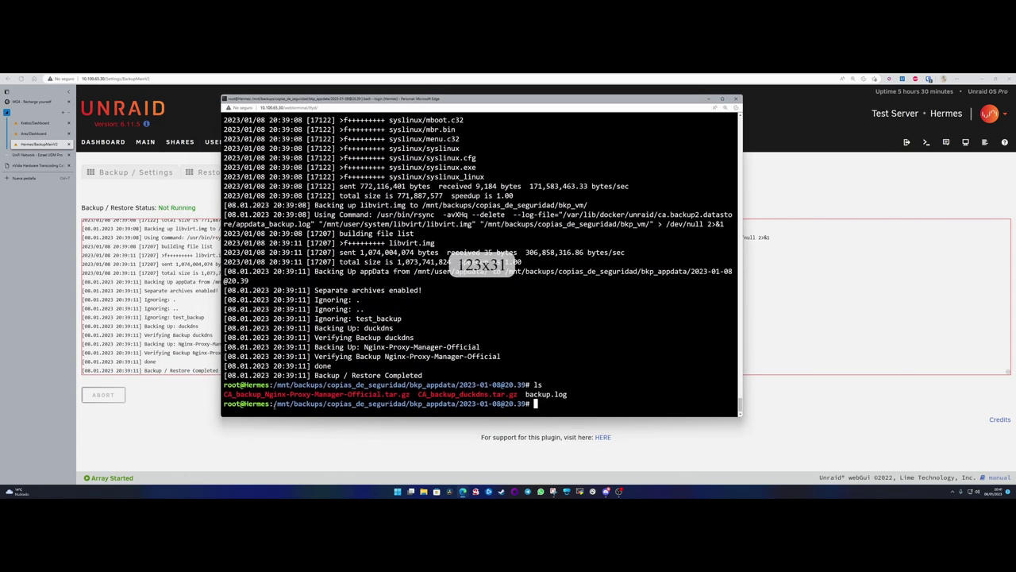
left_click_drag(226, 395, 515, 395)
left_click(440, 395)
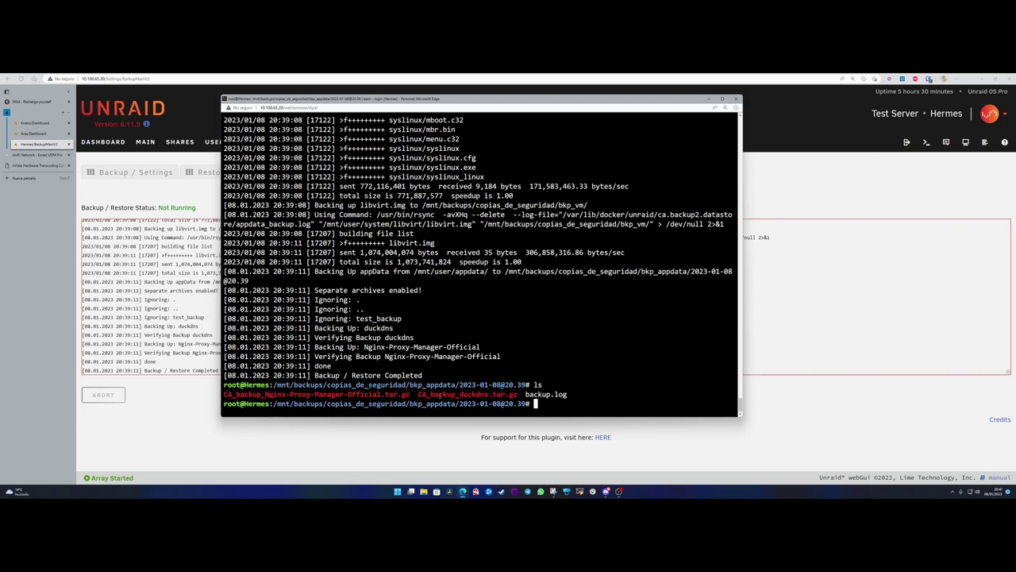
left_click_drag(419, 395, 455, 395)
left_click(455, 395)
left_click_drag(460, 395, 487, 395)
left_click(479, 395)
left_click_drag(517, 395, 418, 394)
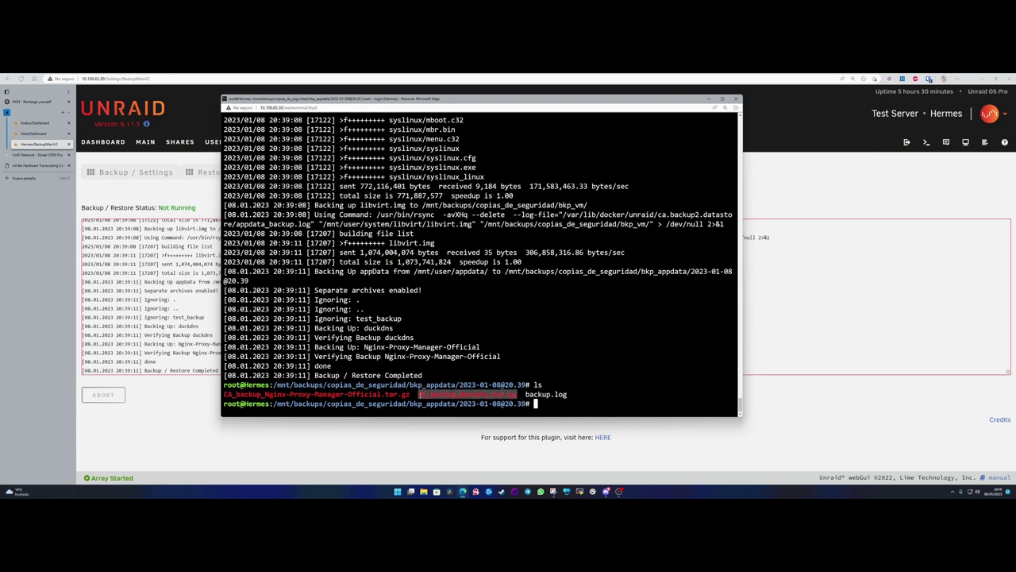
left_click(482, 265)
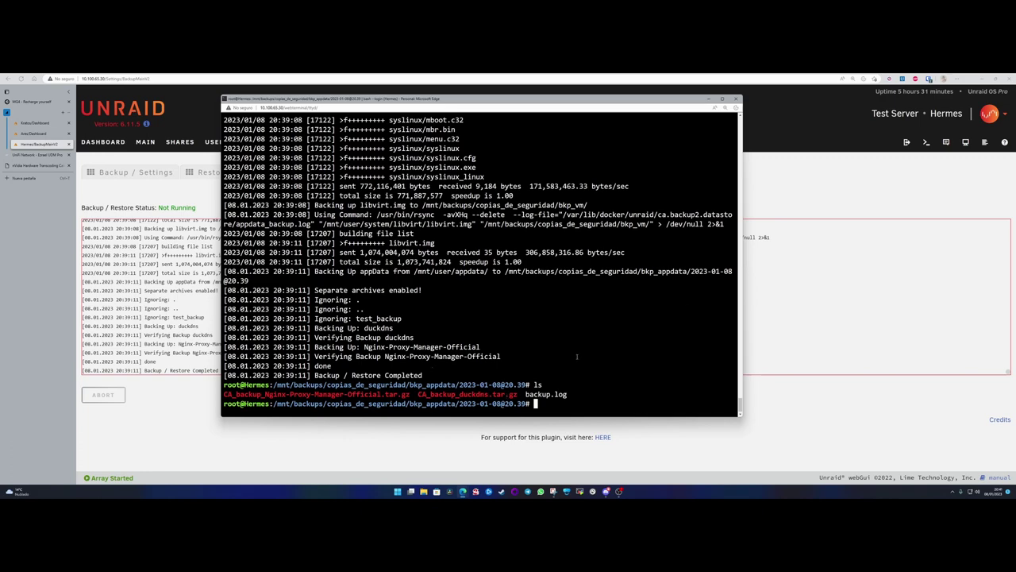
left_click(709, 99)
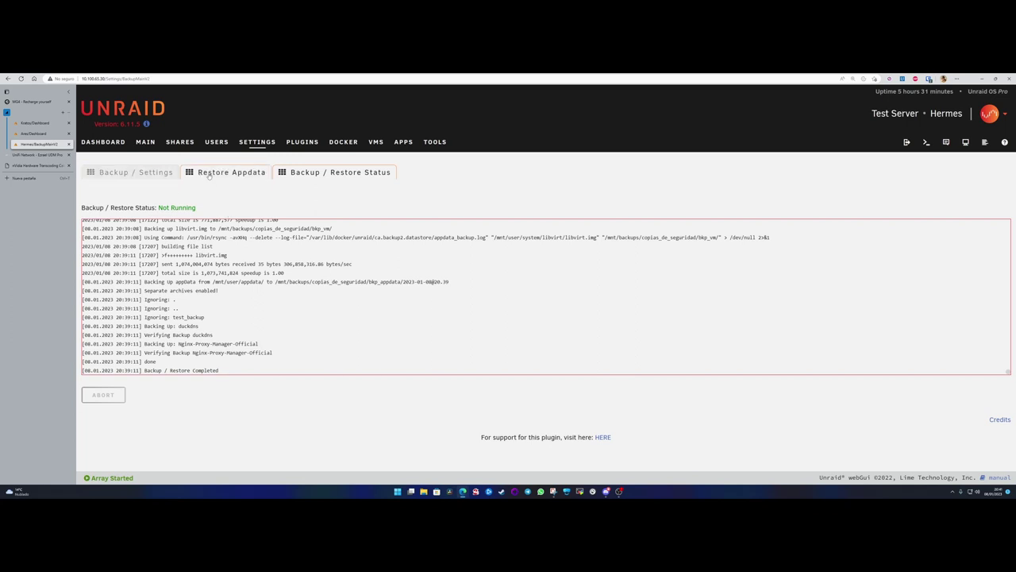
- Open the Restore Appdata page and point out the backup set selector
left_click(229, 173)
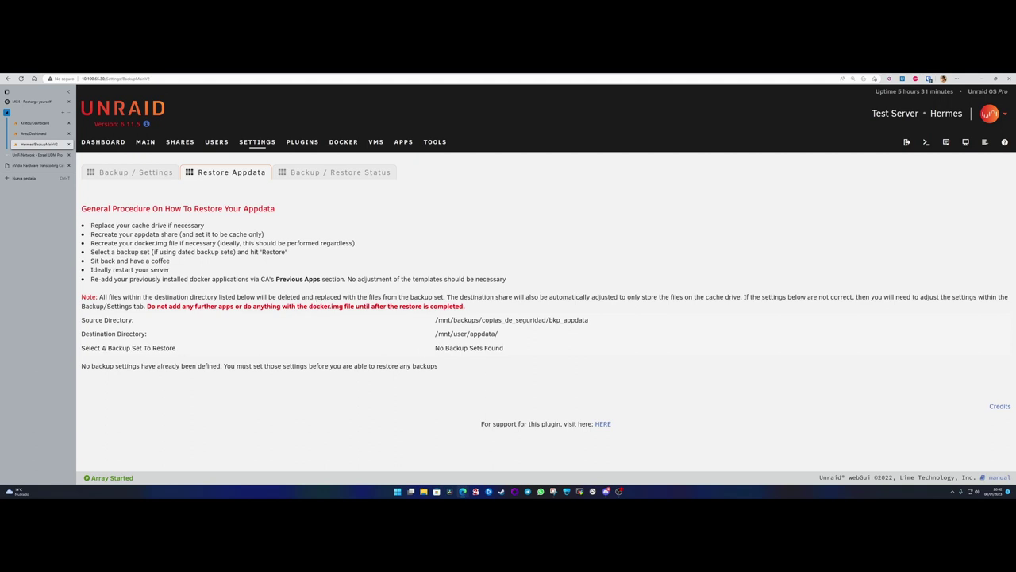
left_click_drag(103, 348, 176, 347)
left_click_drag(443, 347, 504, 348)
left_click(513, 354)
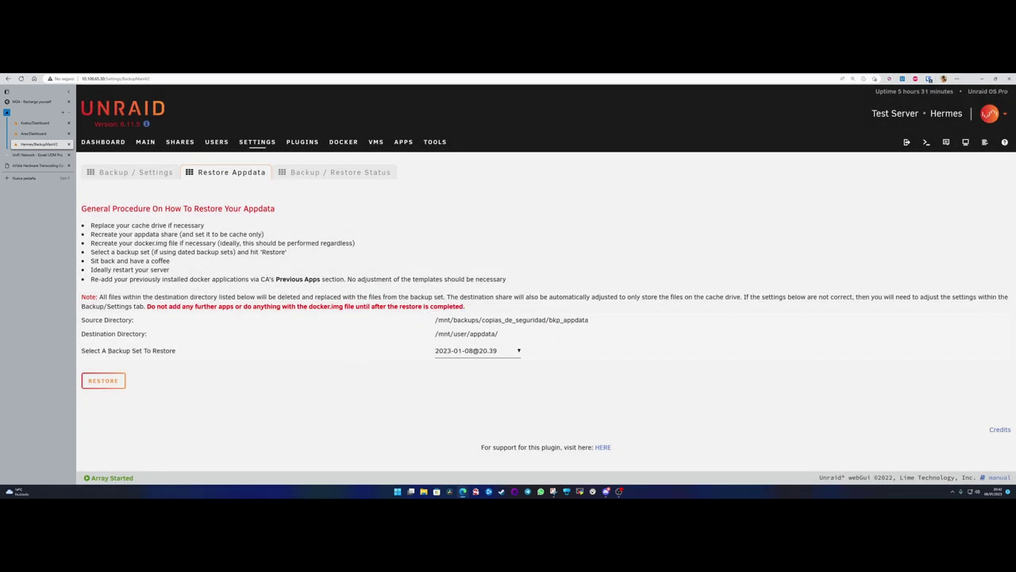
left_click_drag(81, 350, 176, 350)
left_click(184, 352)
left_click(505, 351)
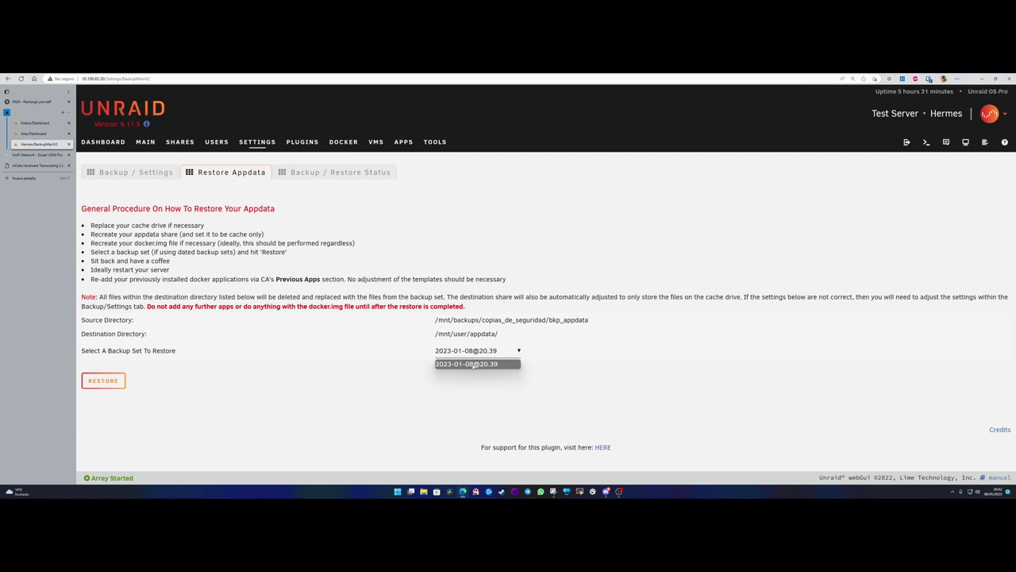
left_click(474, 364)
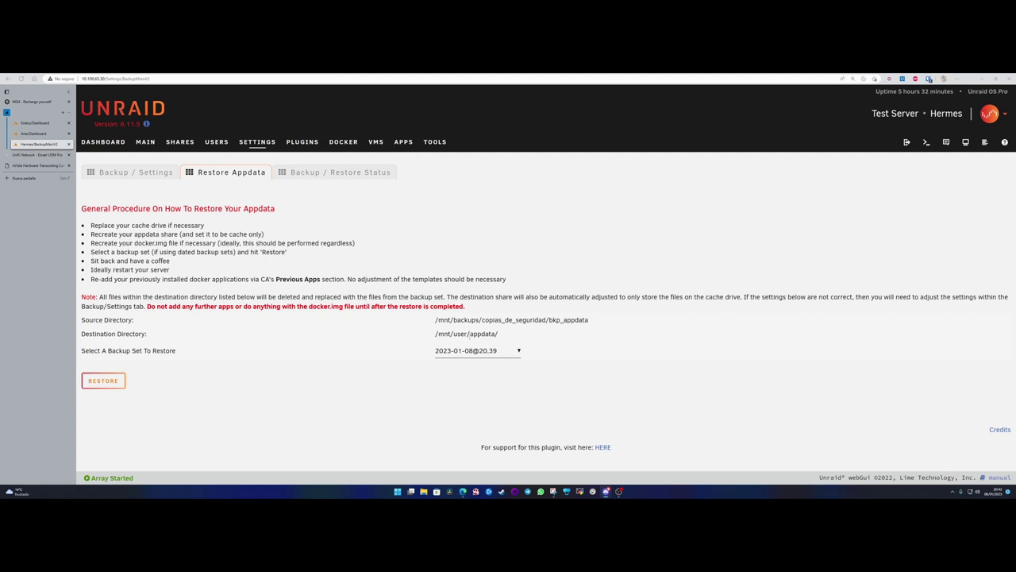
left_click(466, 350)
left_click(467, 350)
left_click_drag(261, 279, 321, 278)
left_click(286, 268)
- Bring back the terminal, highlight CA_backup_duckdns.tar.gz in the listing, and close it
mouse_move(474, 492)
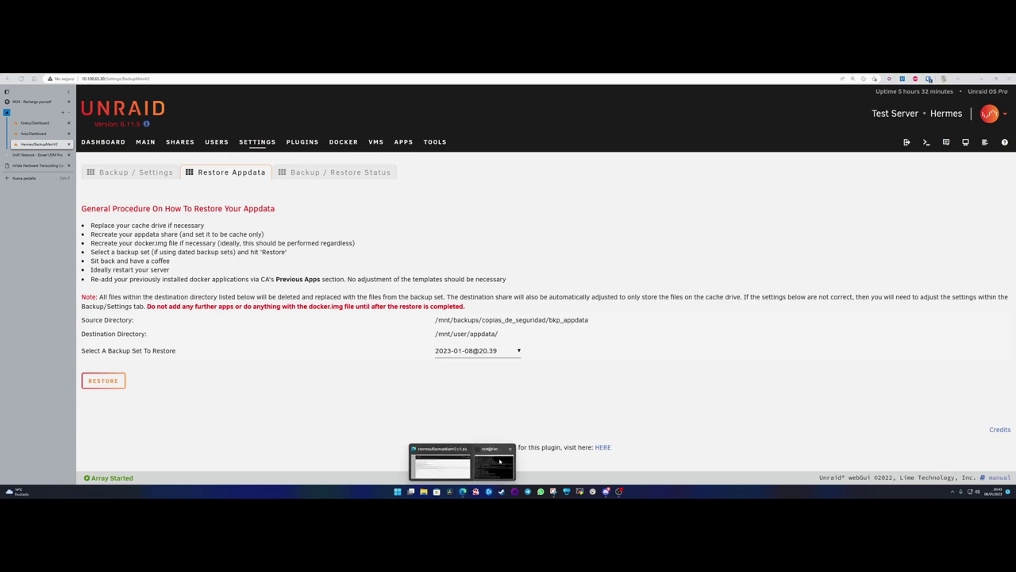
left_click(459, 461)
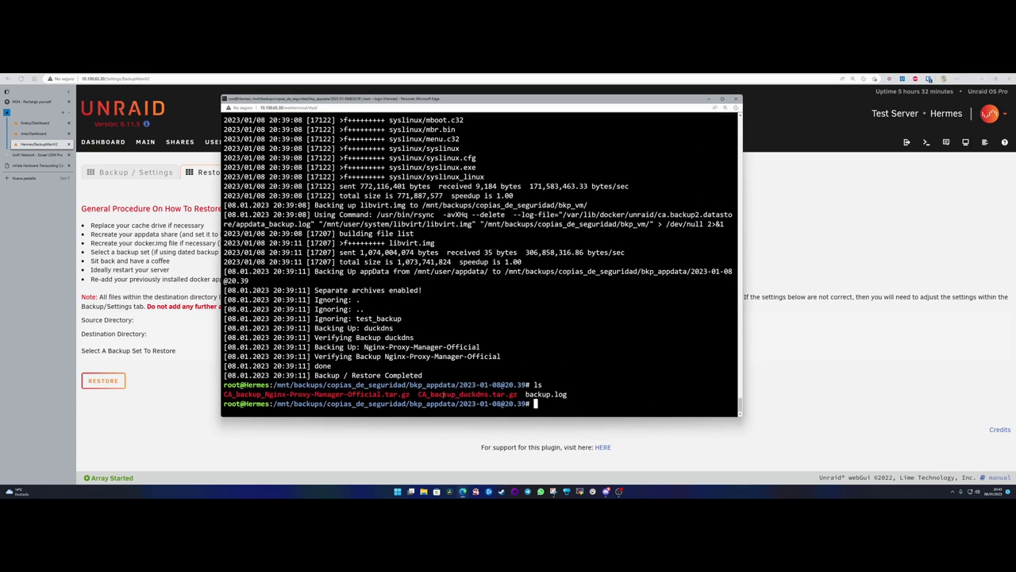
left_click_drag(426, 394, 492, 395)
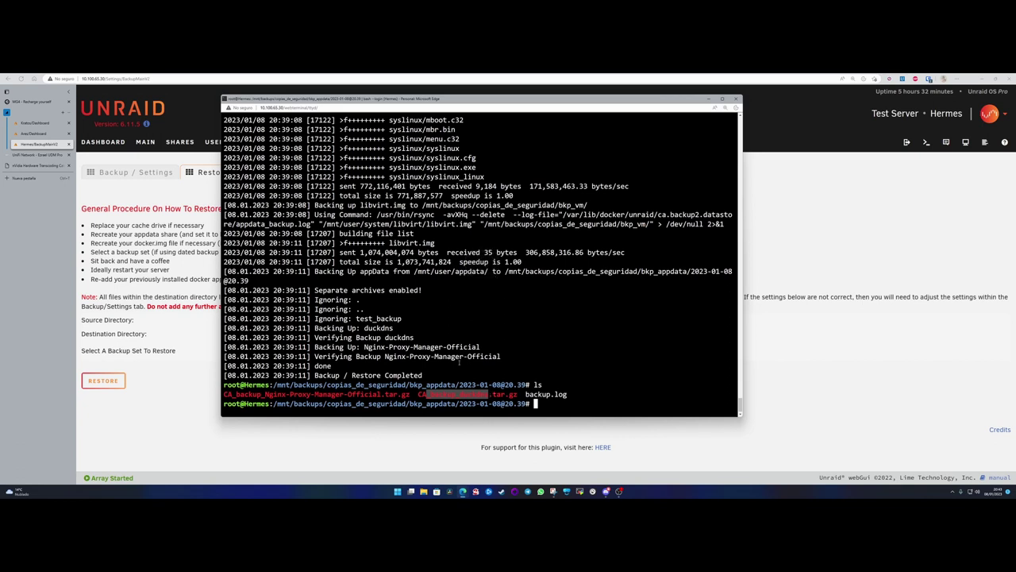
left_click_drag(419, 394, 520, 394)
left_click(735, 99)
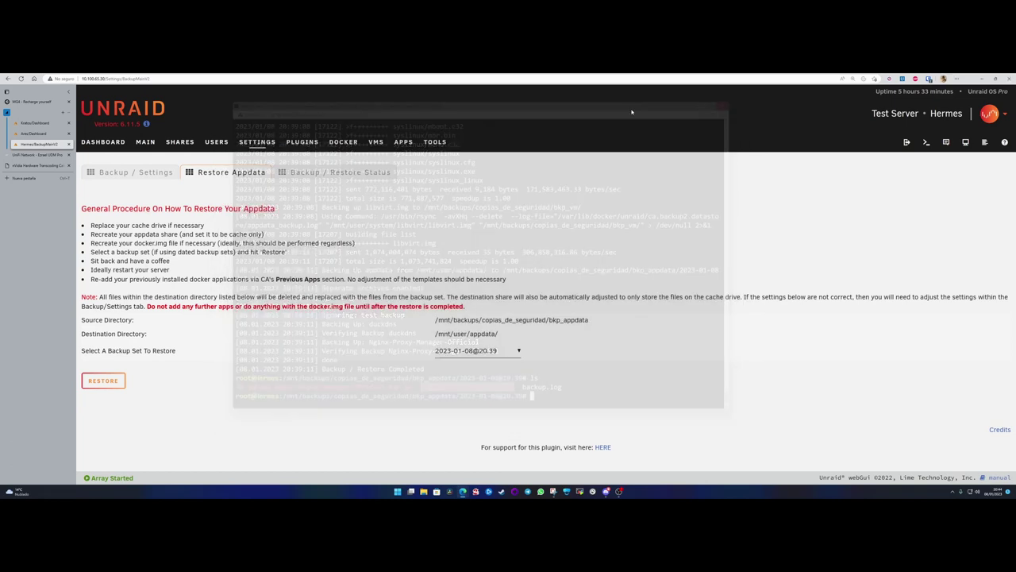
- Set the appdata backup schedule to hour 20, minute 45, apply it and confirm the overwrite warning
left_click(133, 172)
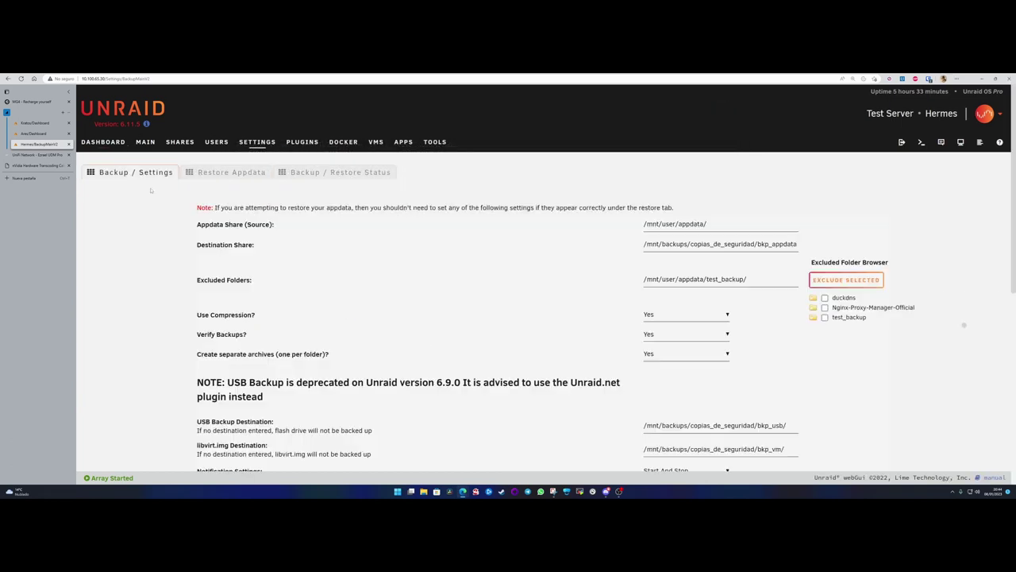
scroll(632, 296, "down", 10)
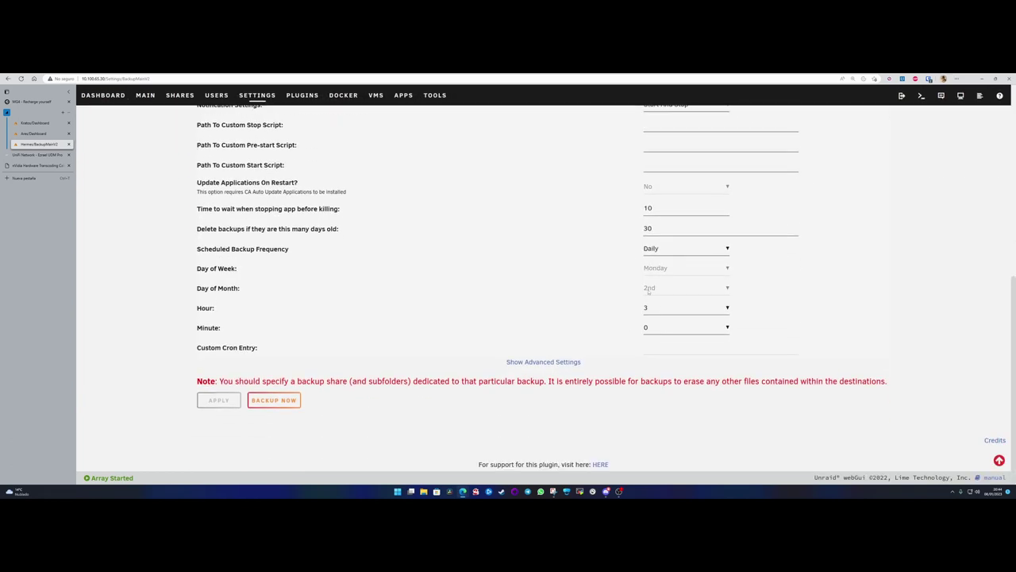
left_click(655, 311)
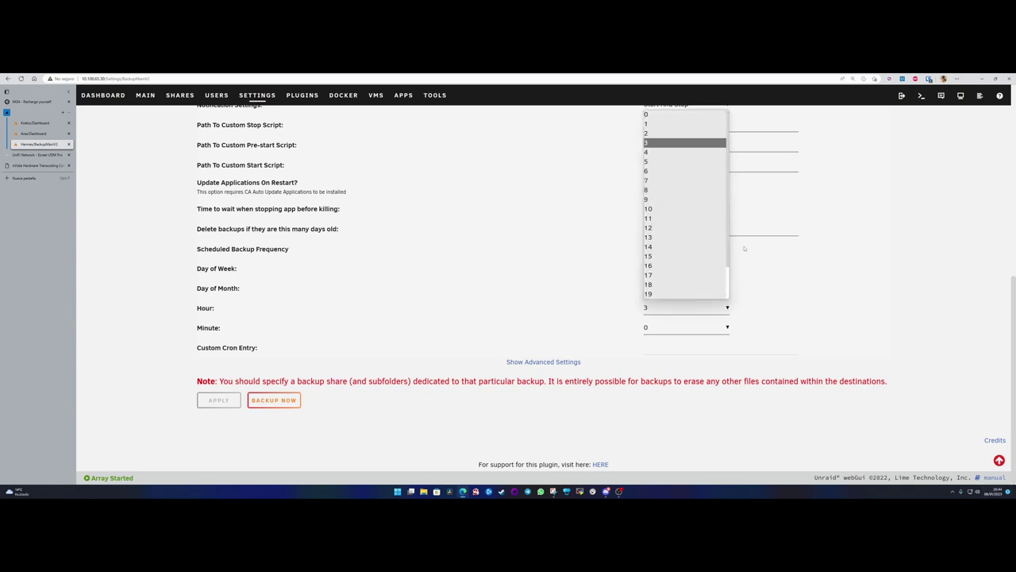
left_click(664, 264)
left_click(660, 331)
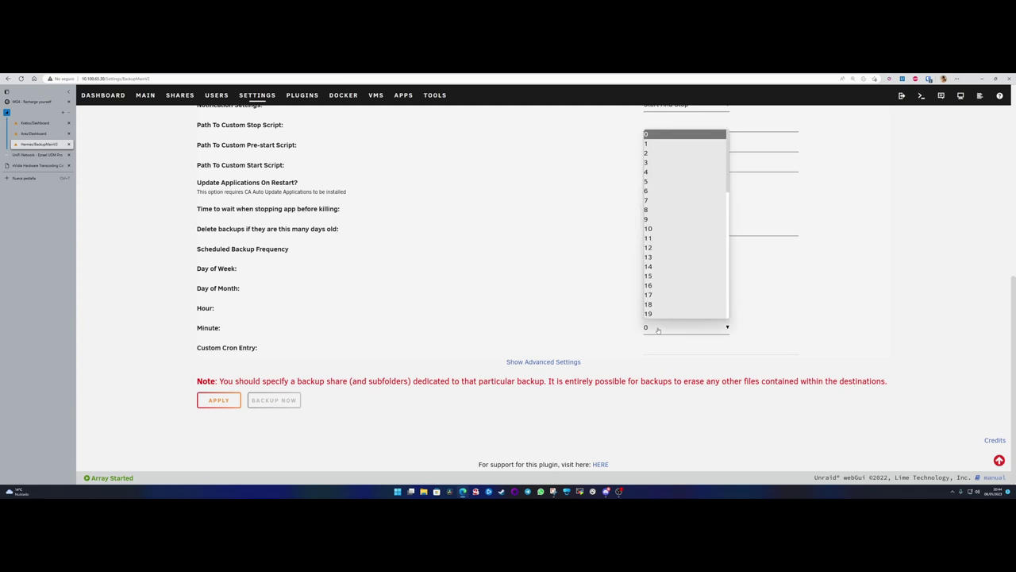
scroll(661, 257, "down", 5)
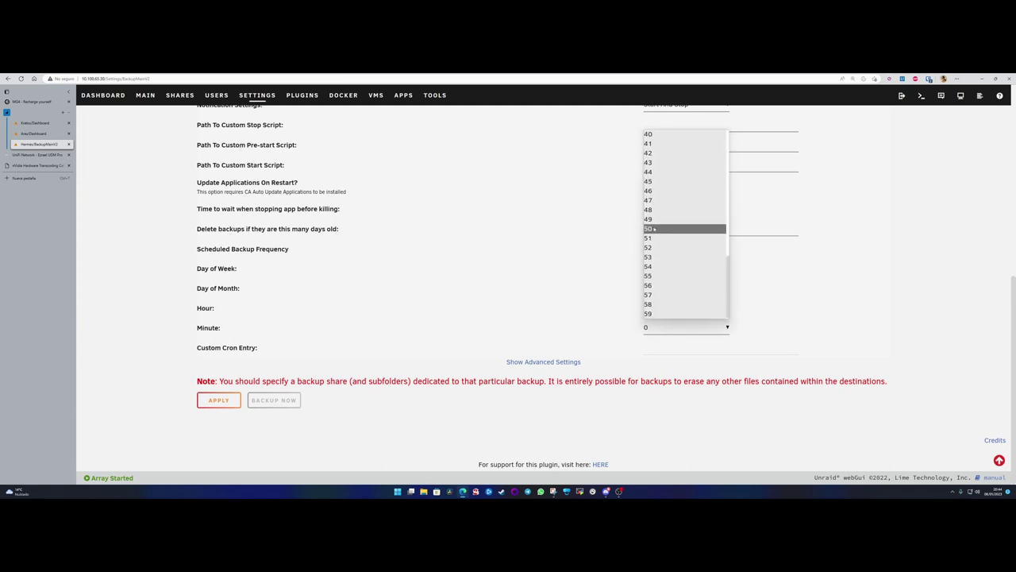
left_click(653, 181)
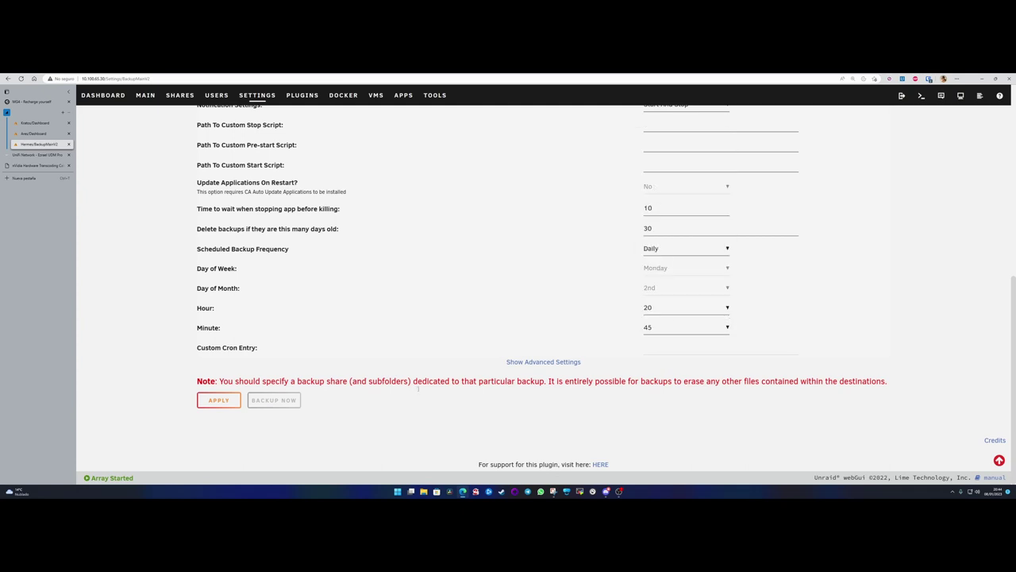
left_click(219, 400)
left_click(516, 359)
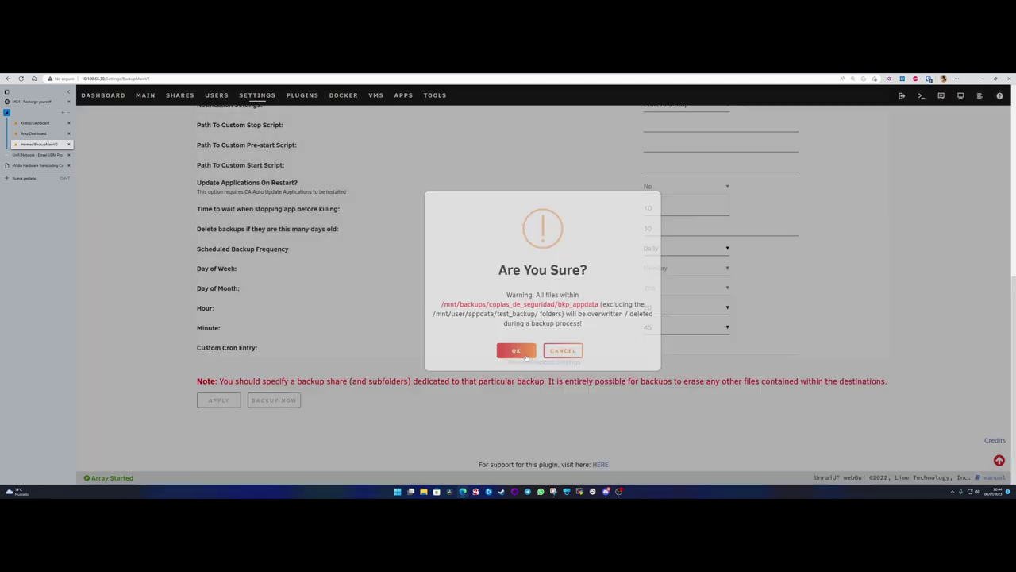
- Check the server's current system date and time, then close that panel
left_click(990, 491)
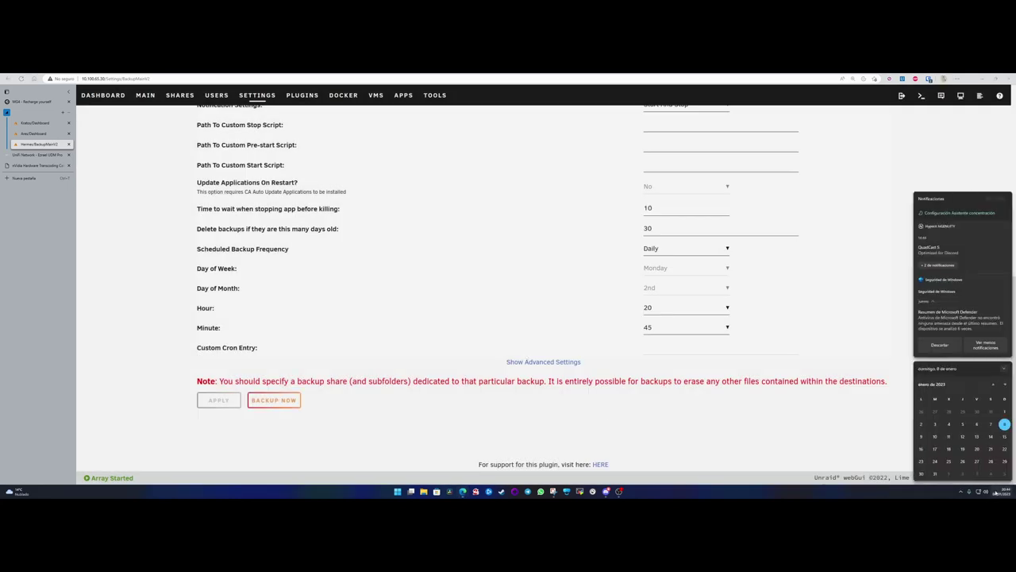
left_click(759, 427)
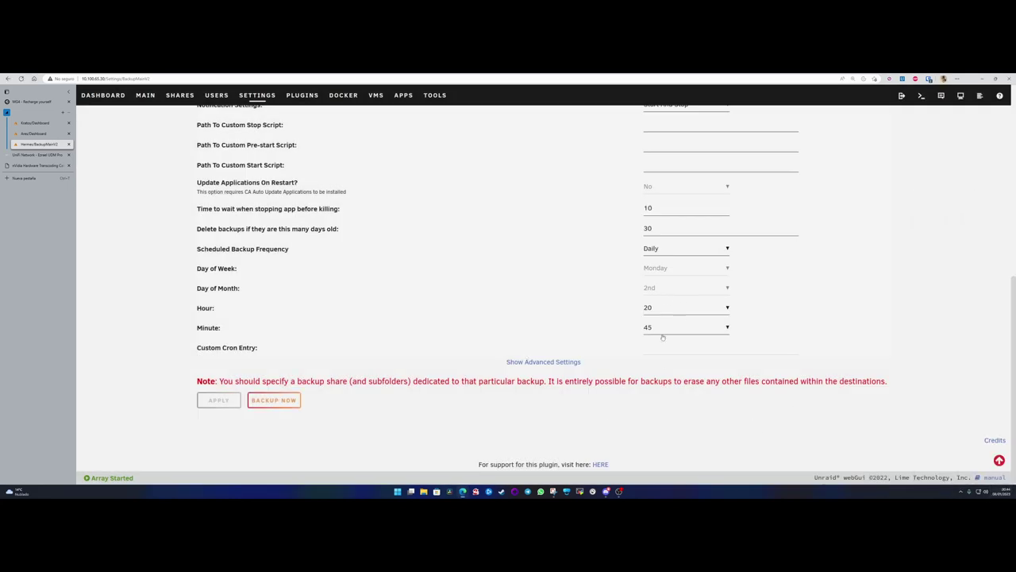
scroll(605, 289, "up", 10)
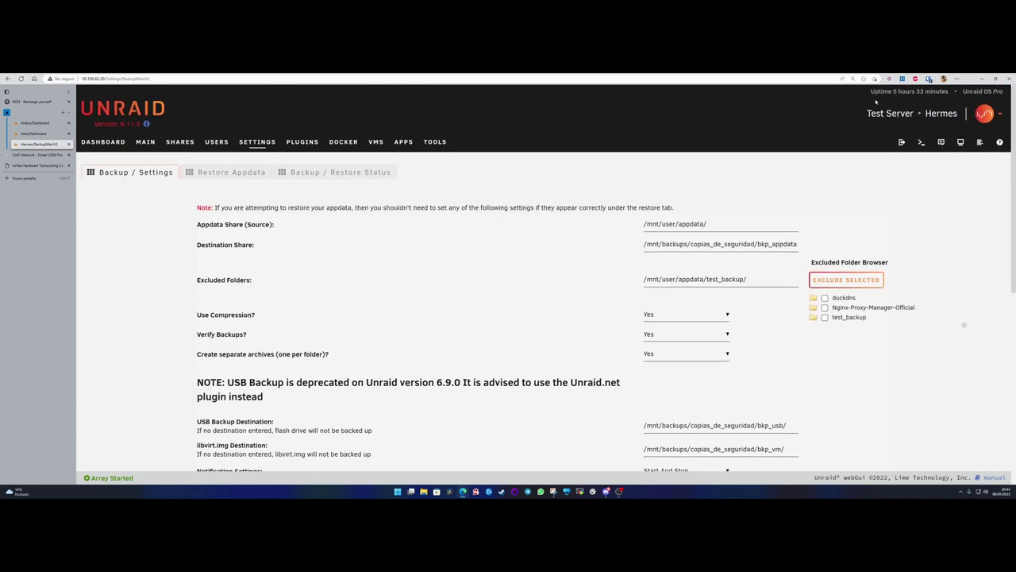
- Review the current server time on the Settings > Date and Time page
left_click(257, 142)
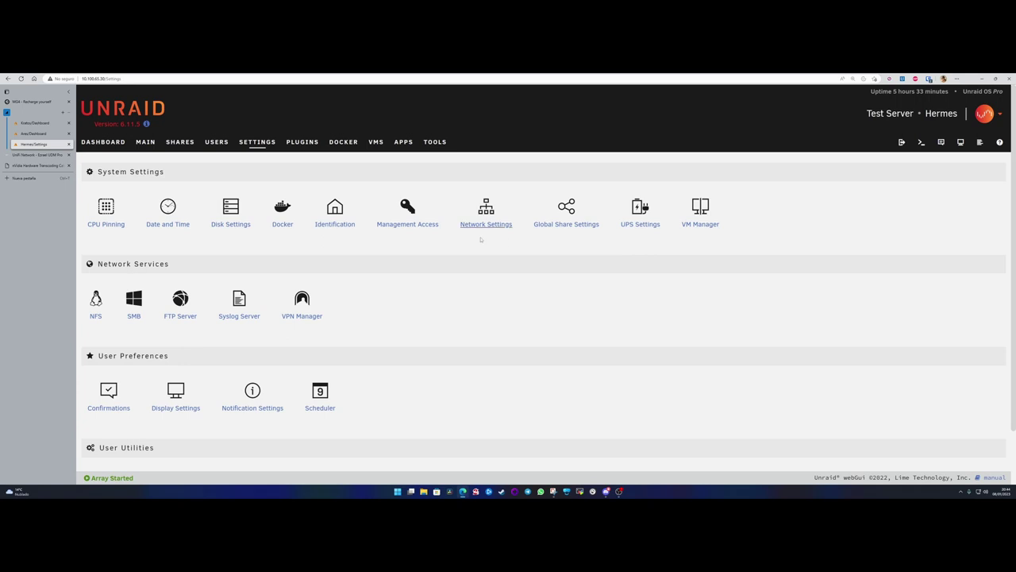
left_click(175, 211)
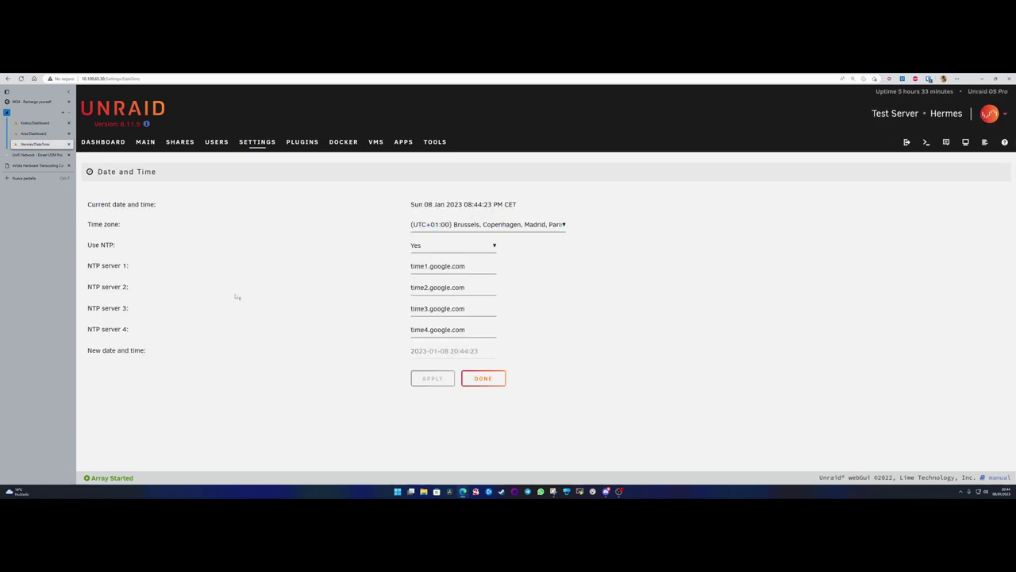
left_click_drag(466, 205, 506, 205)
left_click(318, 191)
- Revisit the Backup/Restore Appdata settings, dismiss its notice, and return to the Hermes Dashboard
left_click(104, 143)
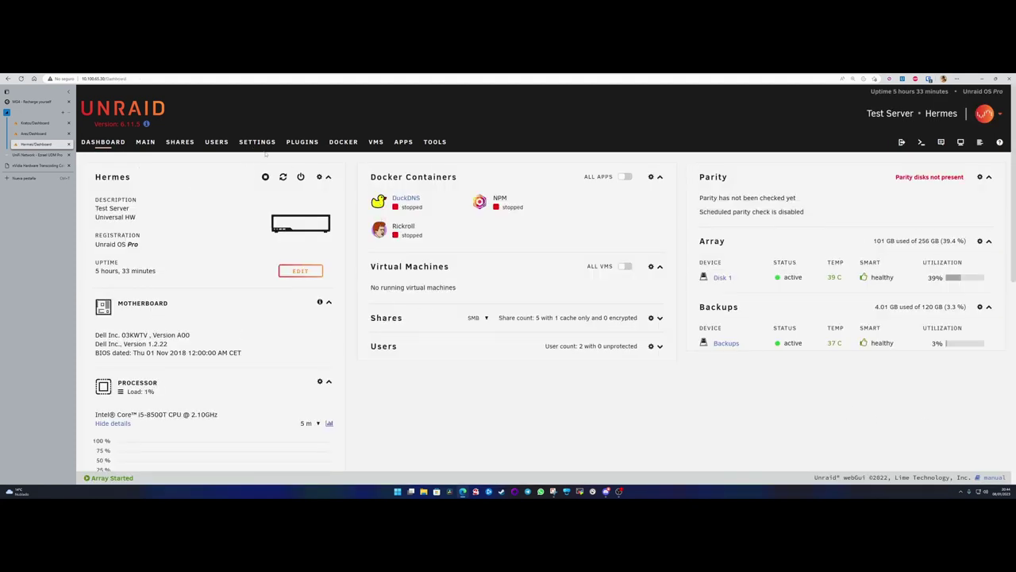
left_click(302, 143)
left_click(258, 142)
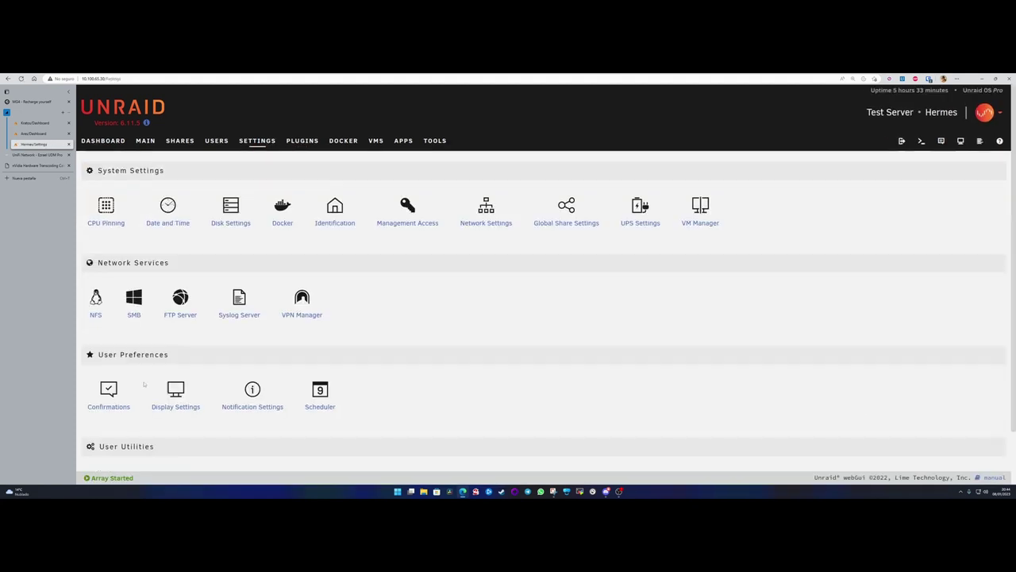
scroll(318, 318, "down", 2)
left_click(127, 429)
left_click(541, 350)
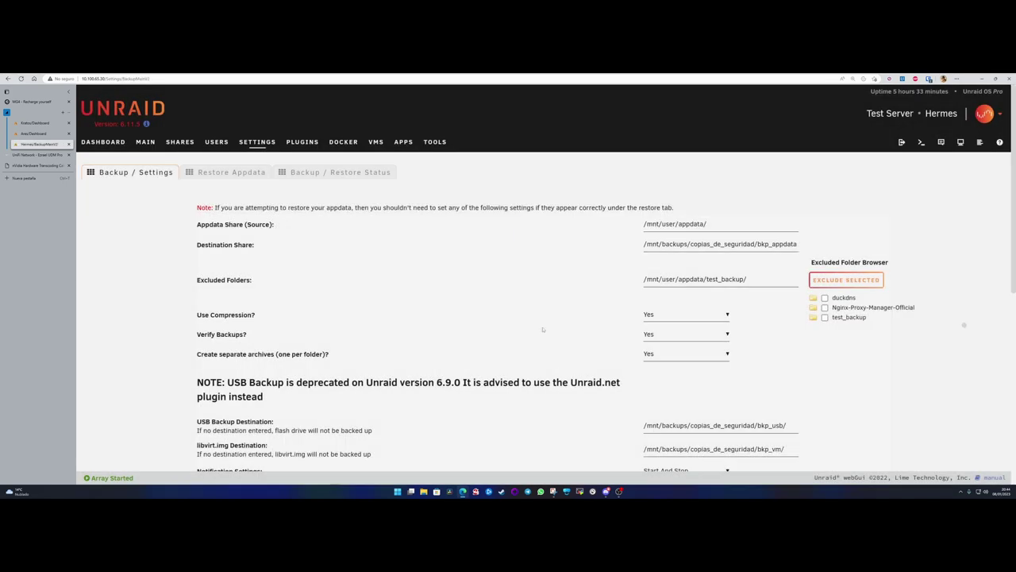
scroll(522, 327, "down", 5)
scroll(522, 326, "up", 5)
scroll(522, 326, "up", 1)
left_click(102, 143)
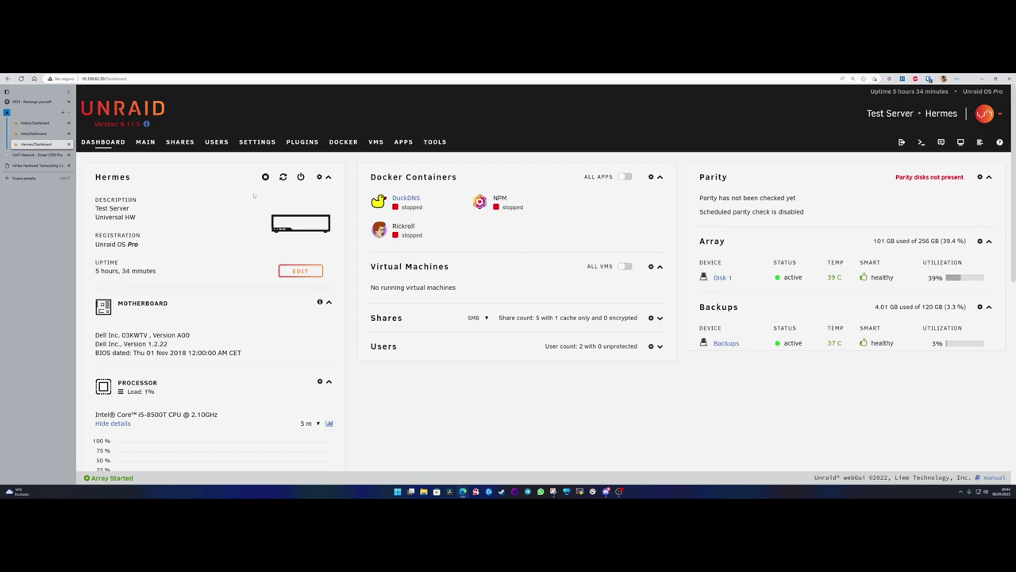
- Scroll through Hermes' Main disk overview, then go via the Dashboard to the Apps store
left_click(144, 142)
scroll(334, 352, "down", 5)
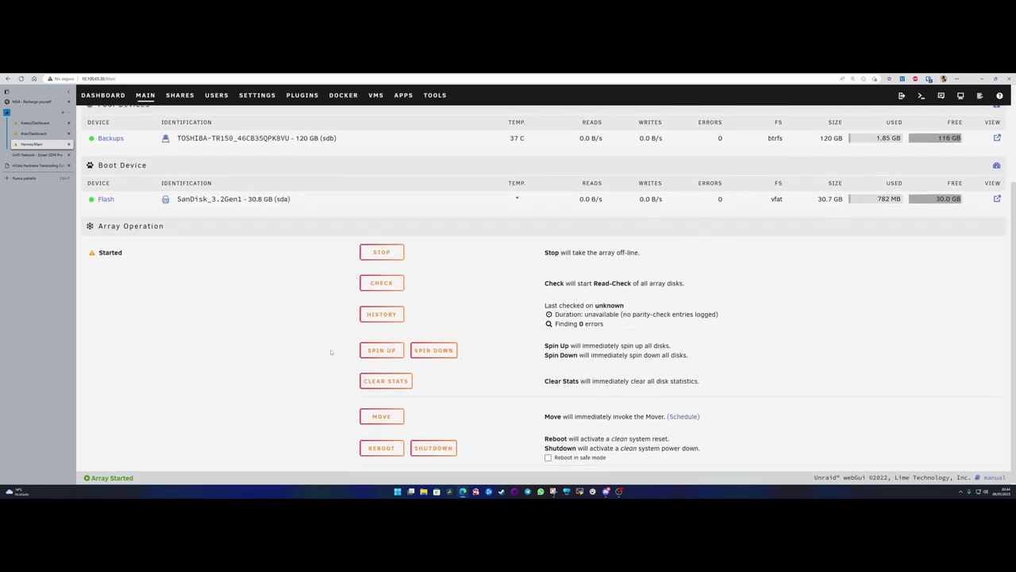
scroll(331, 351, "up", 2)
scroll(331, 352, "up", 2)
scroll(309, 344, "down", 4)
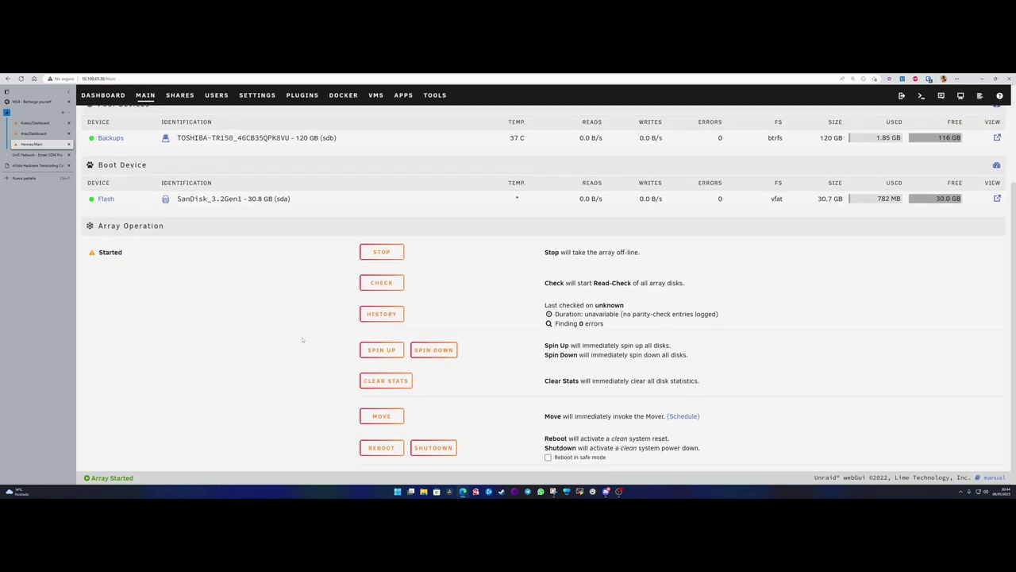
scroll(302, 339, "up", 1)
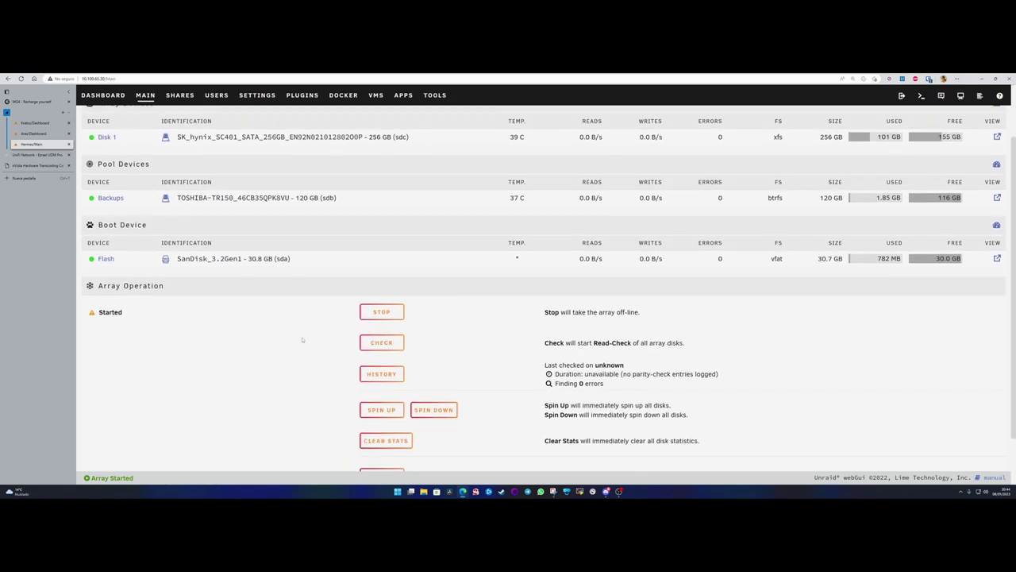
scroll(301, 340, "up", 1)
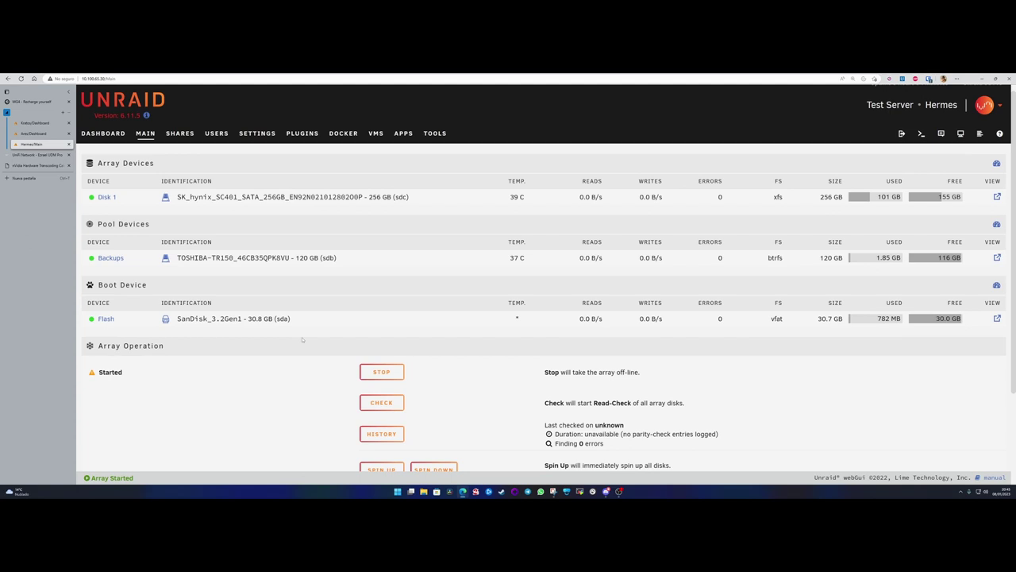
scroll(303, 340, "down", 2)
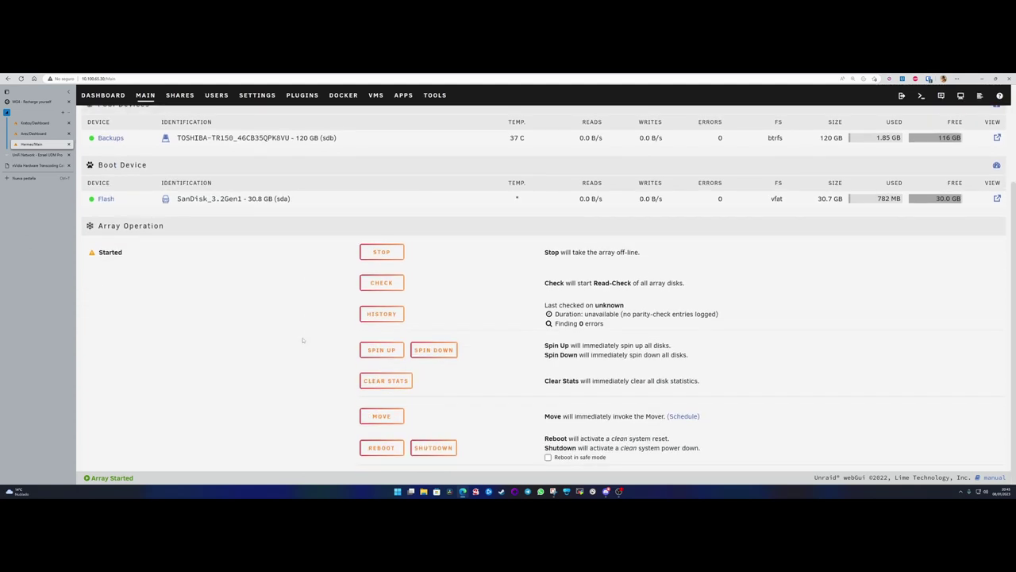
scroll(302, 340, "up", 2)
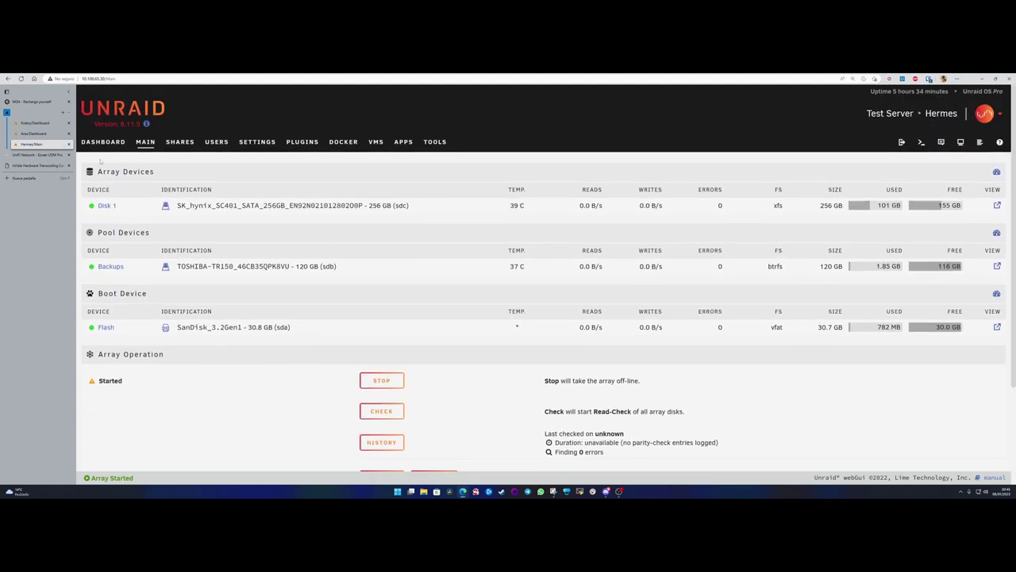
left_click(102, 142)
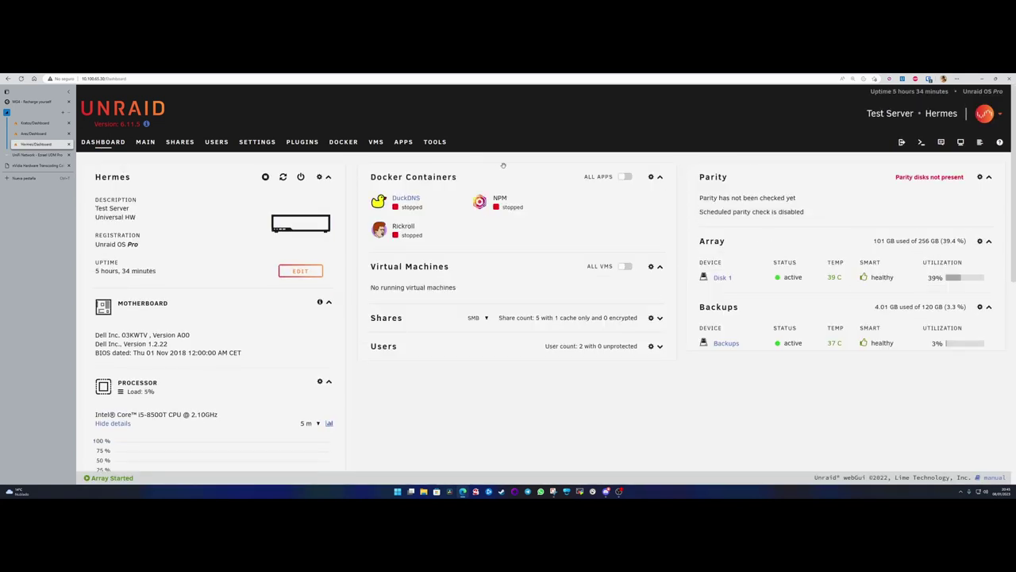
left_click(402, 143)
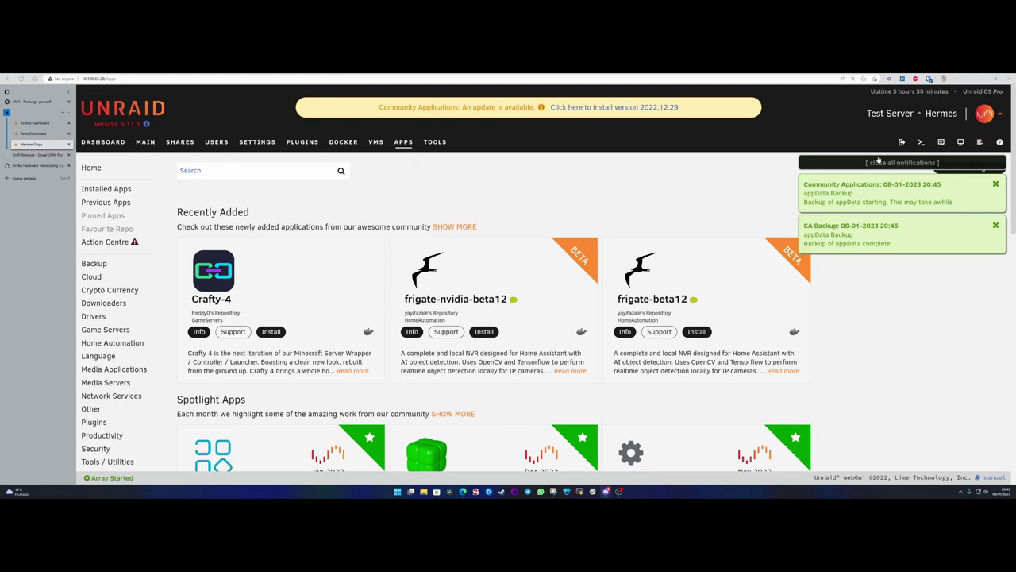
- Close all the appdata backup notifications and go to the Hermes Settings overview
left_click_drag(805, 196, 901, 248)
left_click(892, 282)
left_click(898, 165)
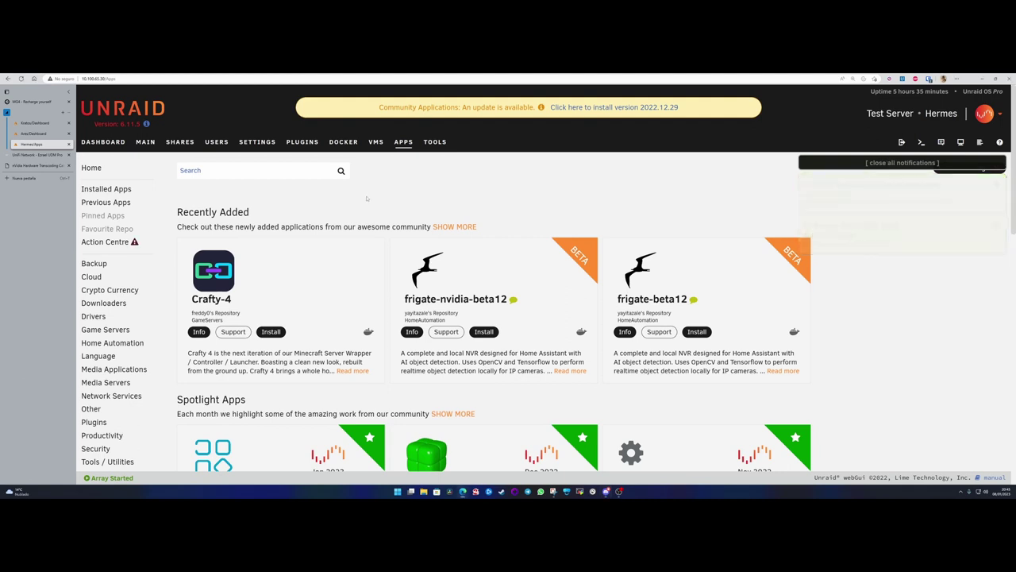
left_click(301, 144)
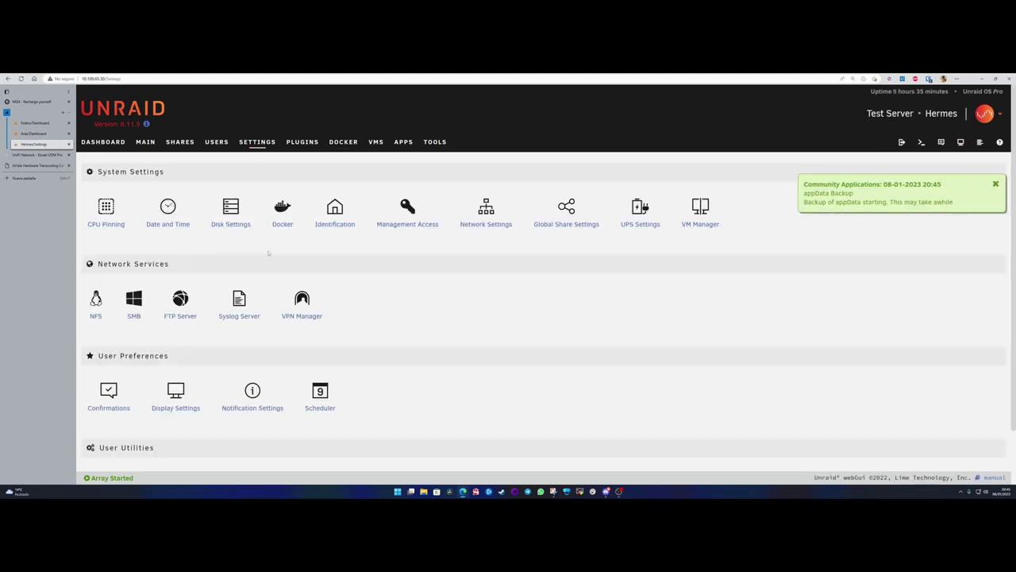
scroll(131, 410, "down", 1)
left_click(131, 410)
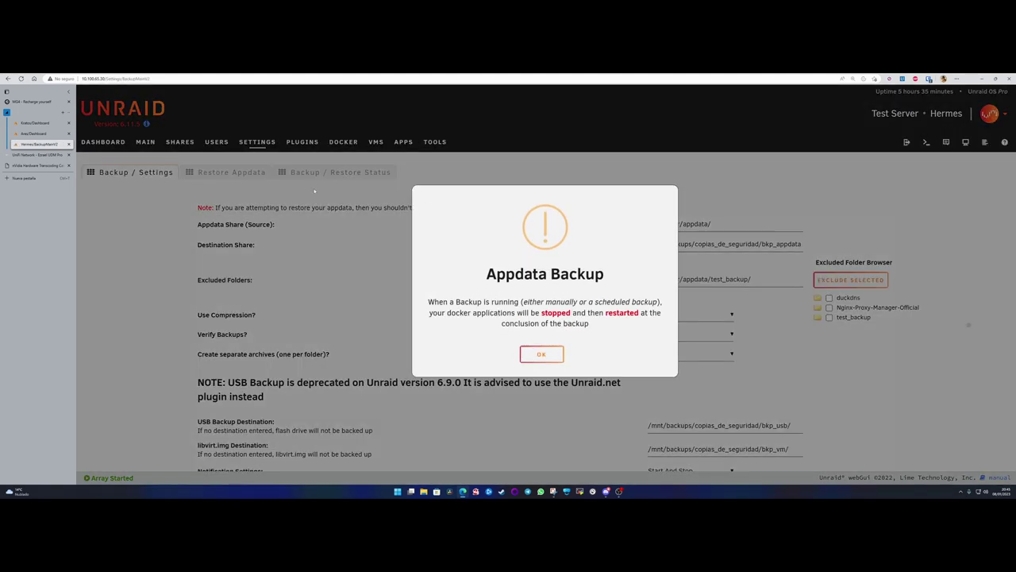
left_click(556, 357)
left_click(231, 172)
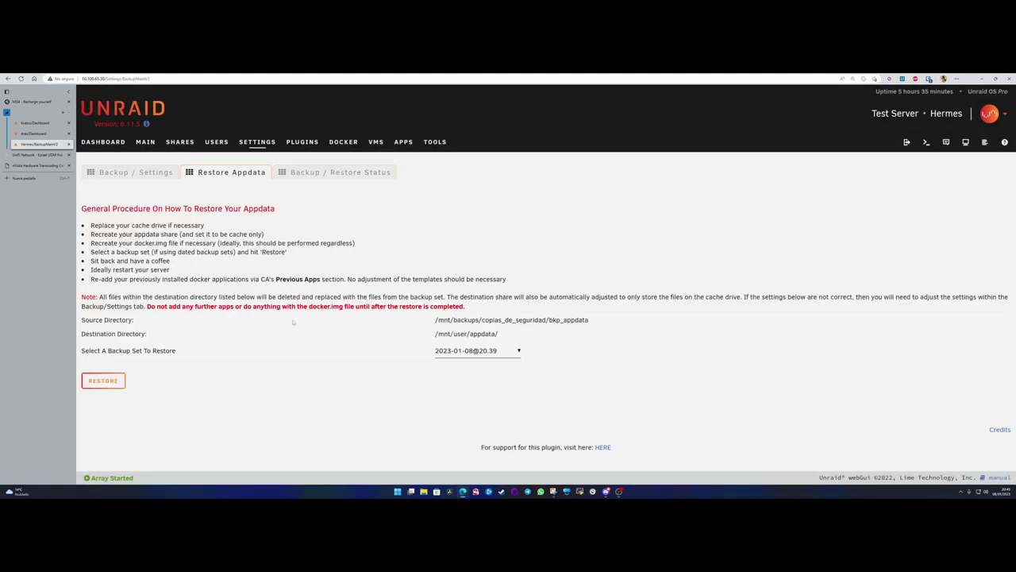
left_click(463, 352)
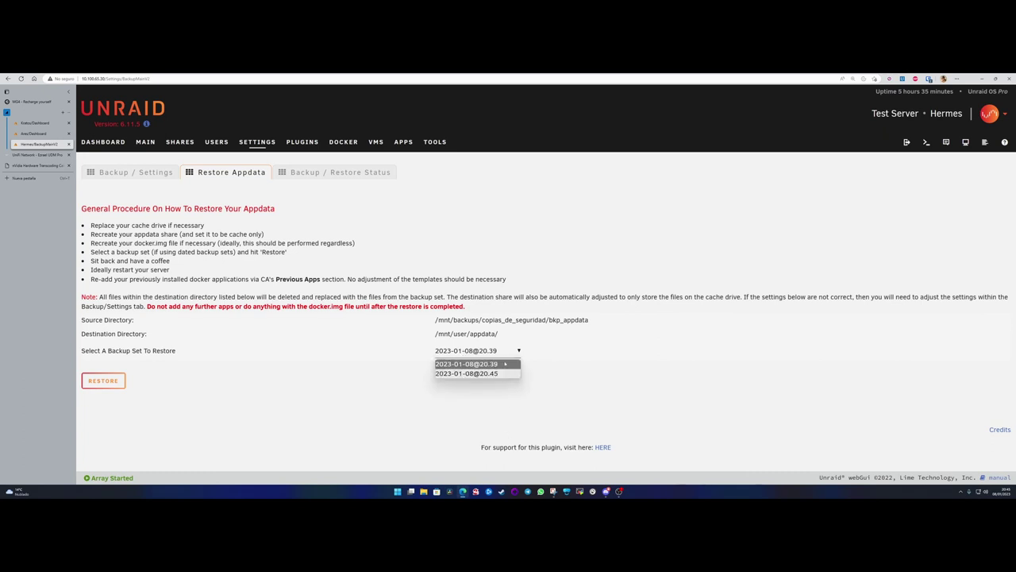
left_click(342, 367)
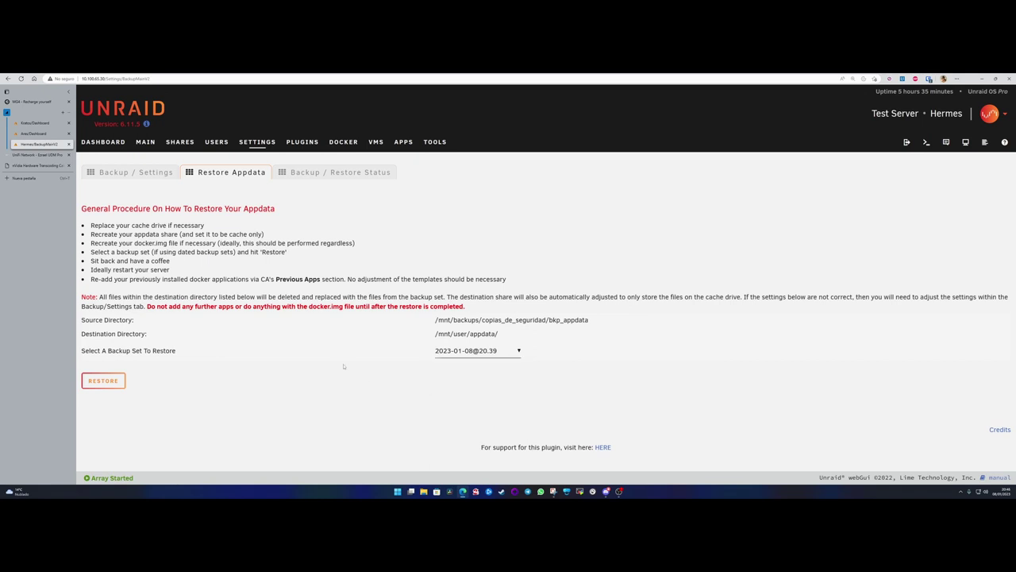
- Read the Backup/Restore Status log of the 20:45 backup, then return to Backup/Settings
left_click(333, 172)
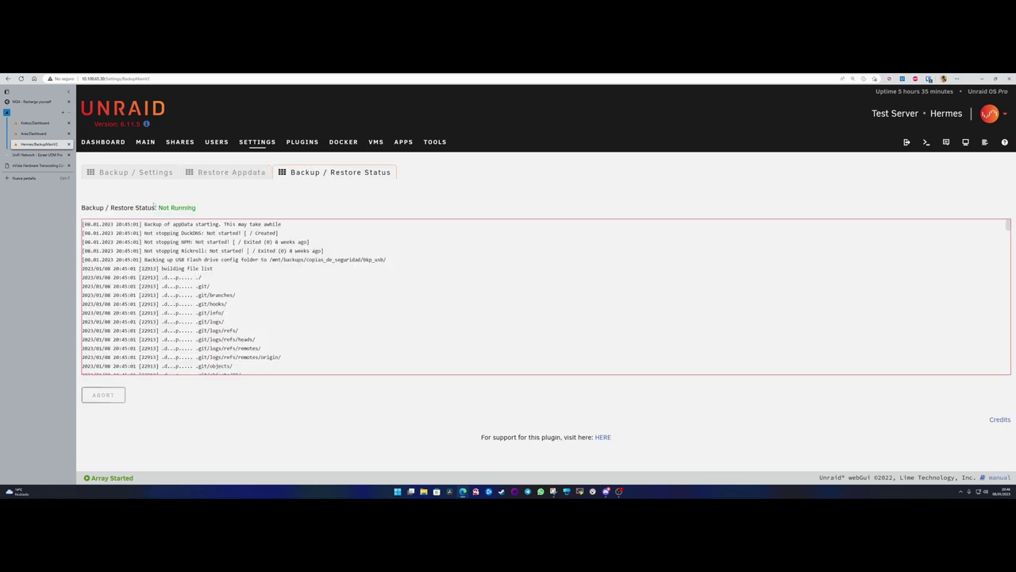
left_click_drag(157, 208, 196, 207)
scroll(250, 306, "down", 5)
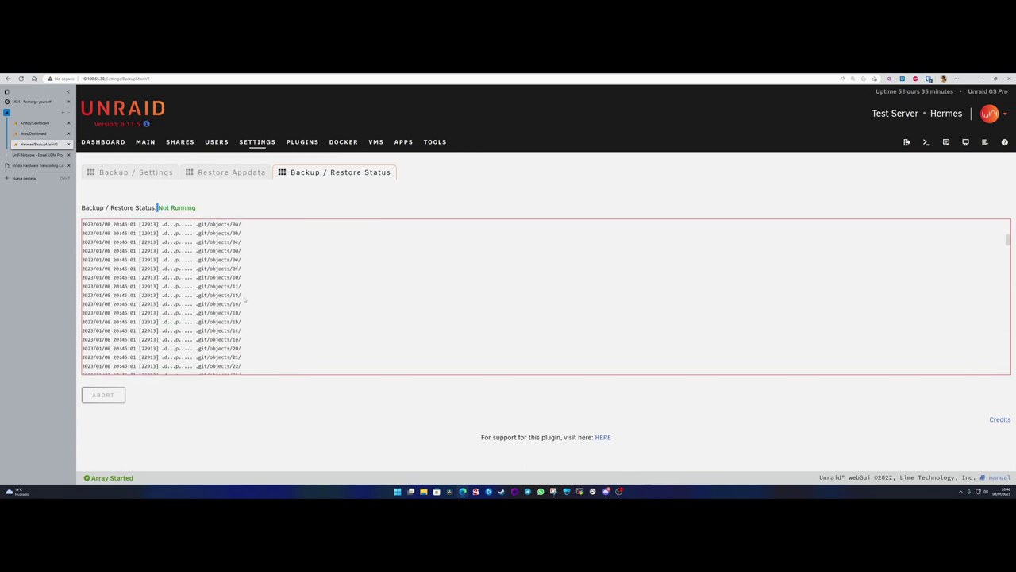
scroll(250, 306, "down", 15)
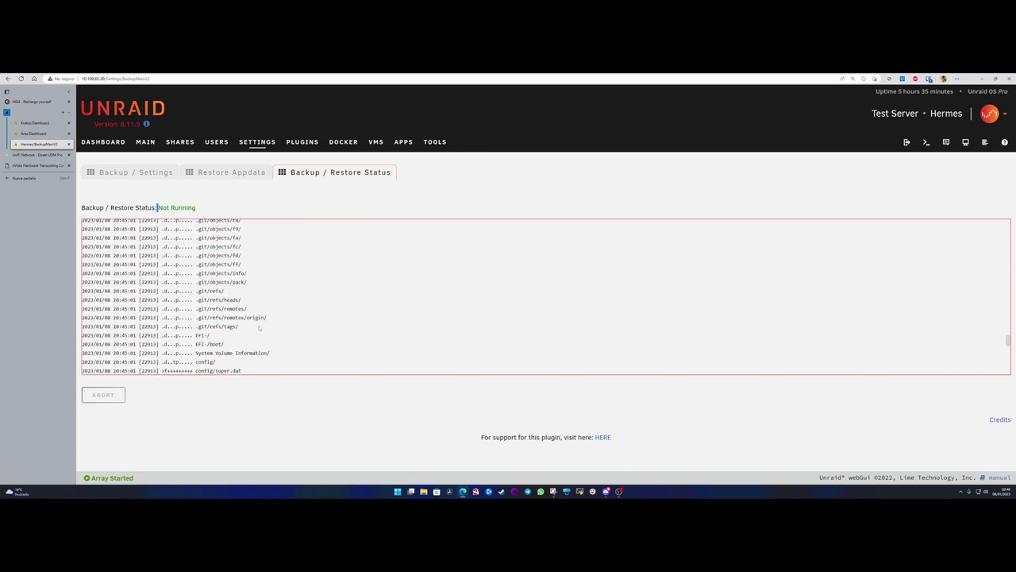
scroll(265, 328, "down", 5)
scroll(287, 335, "up", 15)
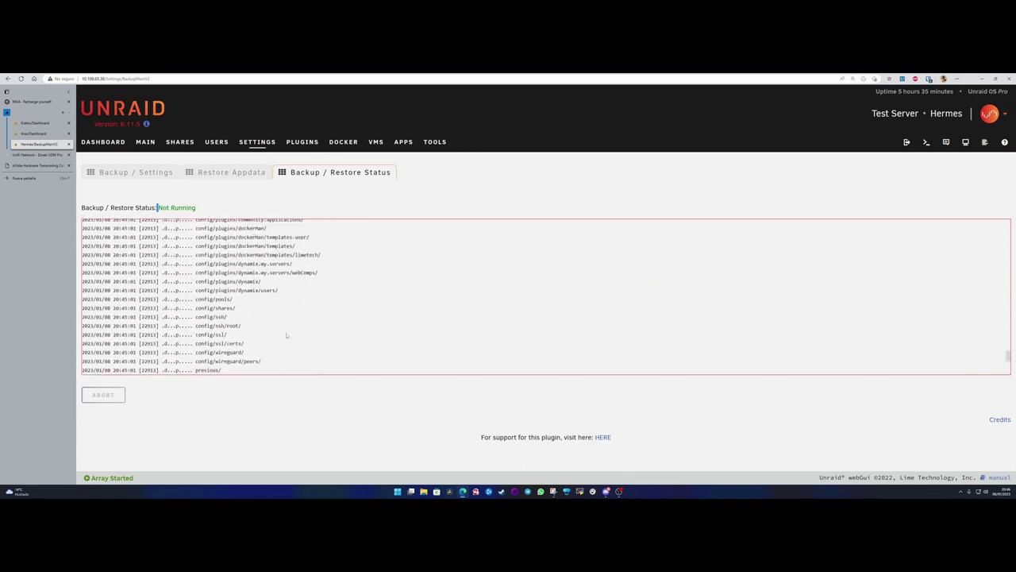
scroll(255, 225, "up", 10)
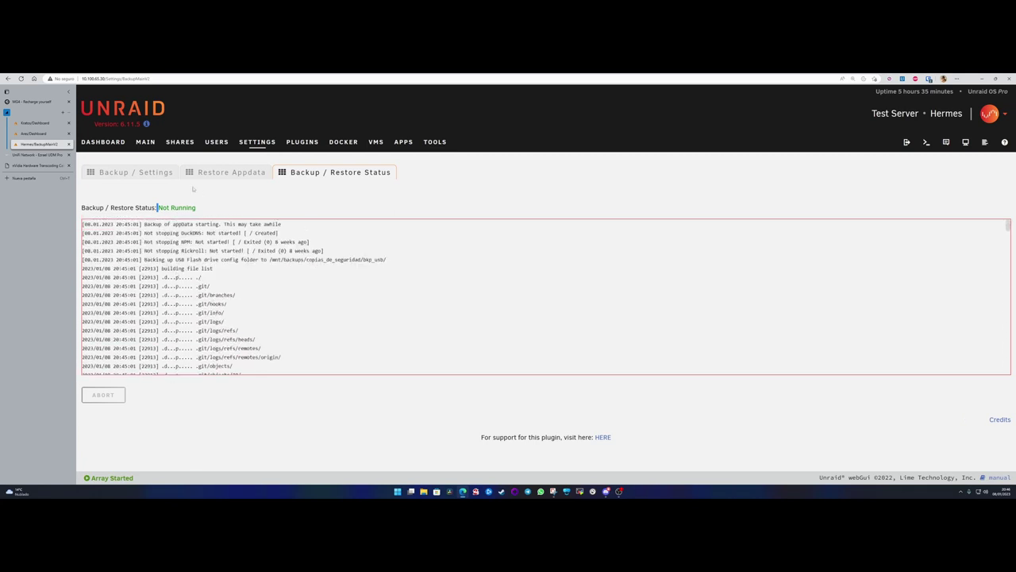
left_click(131, 173)
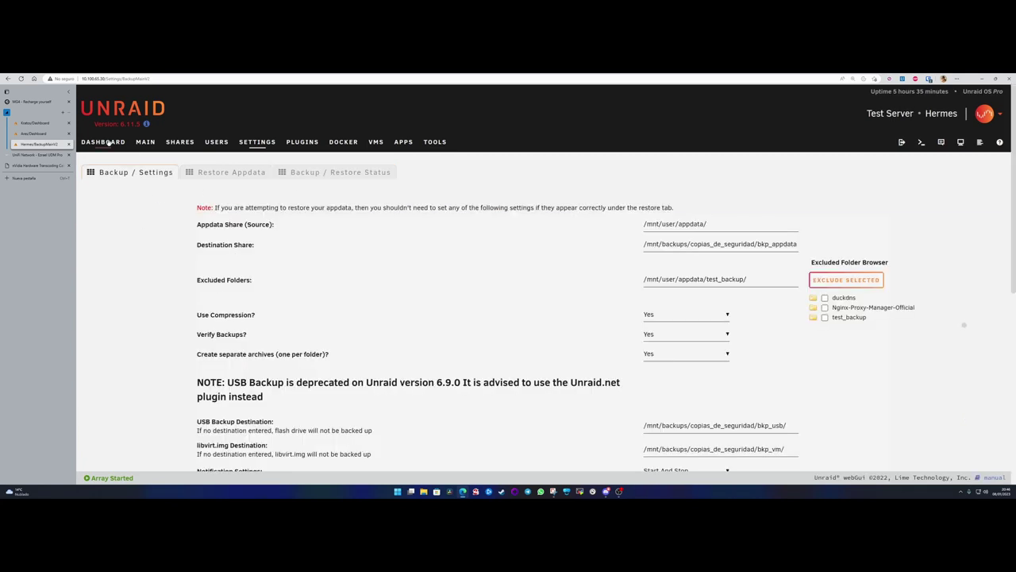
- On the Hermes Dashboard, cancel the stop-array prompt and open the Apps store
left_click(103, 141)
left_click(266, 176)
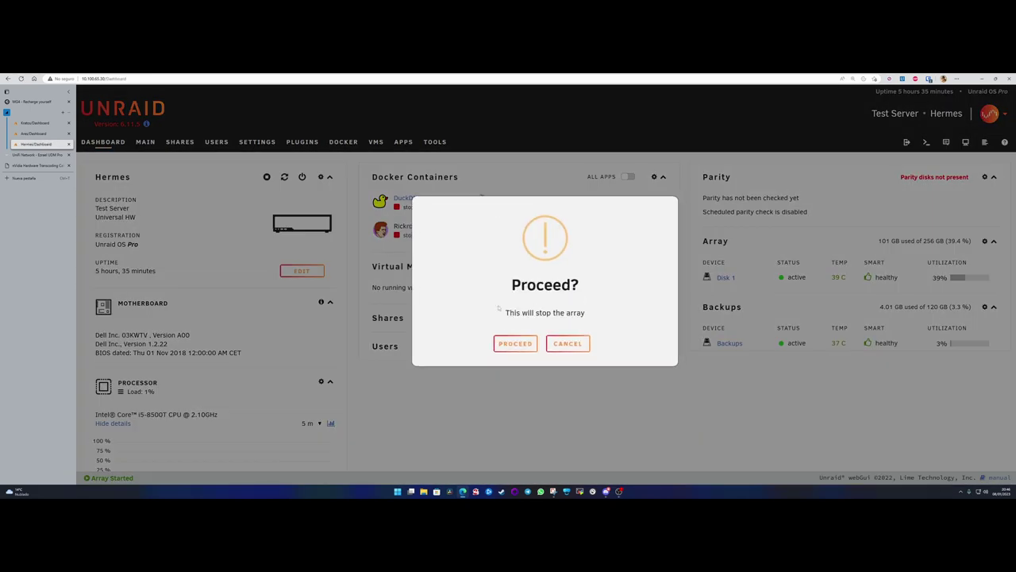
left_click(569, 344)
left_click(403, 142)
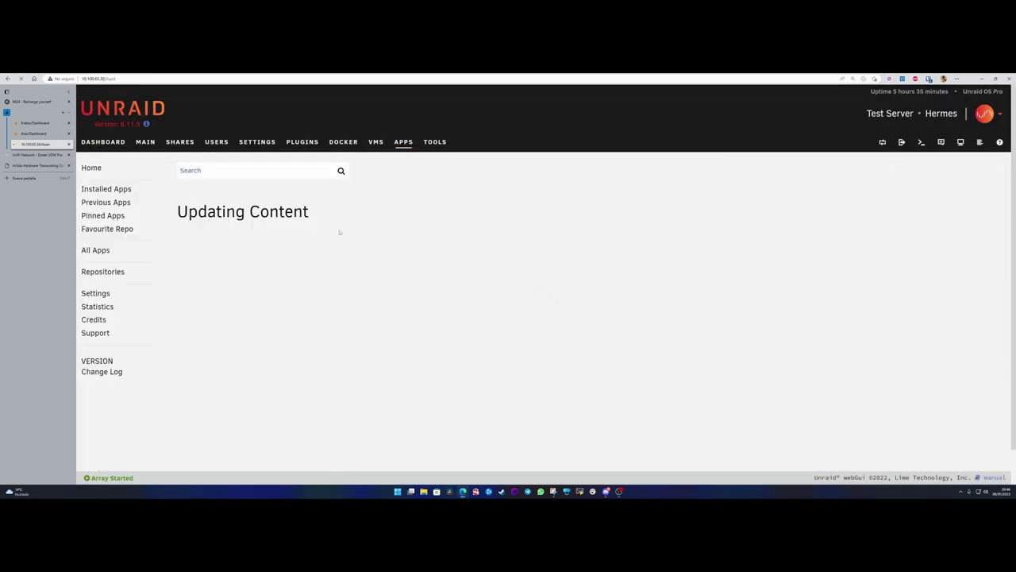
- Check the //10.100.65.10/media SMB share on Ares' Main page, then switch back to Hermes
left_click(34, 133)
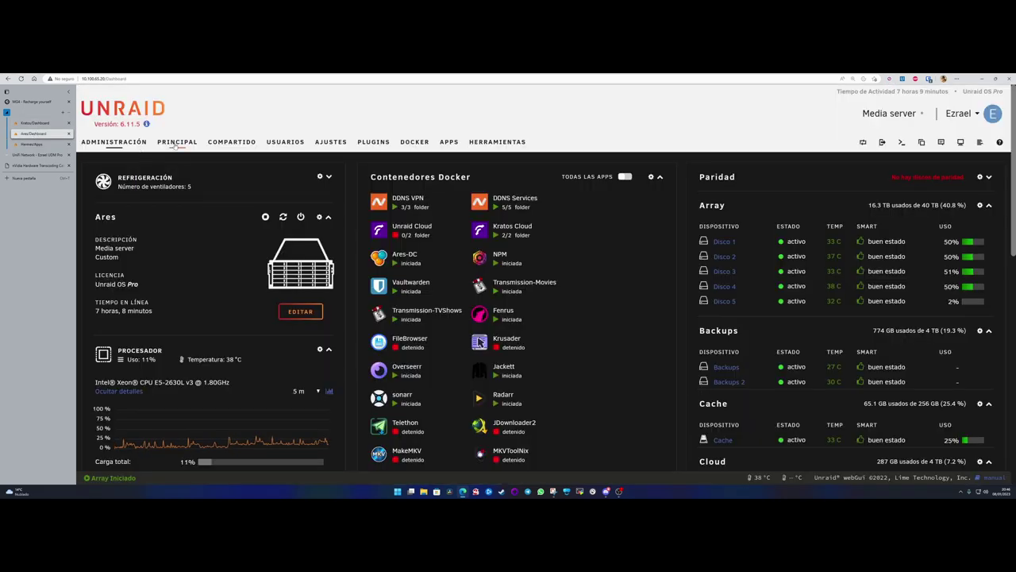
left_click(177, 143)
scroll(239, 310, "down", 15)
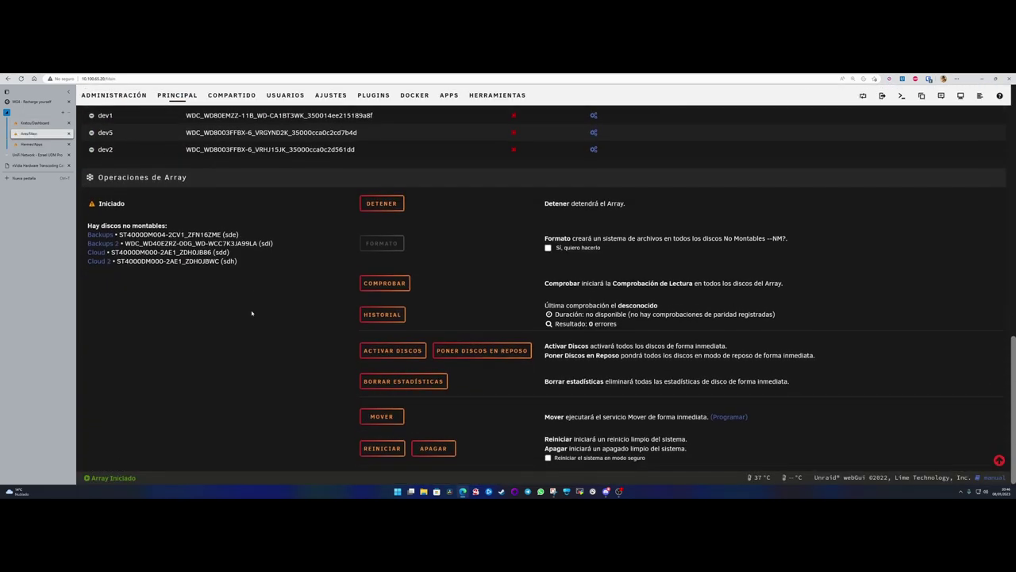
scroll(252, 313, "up", 5)
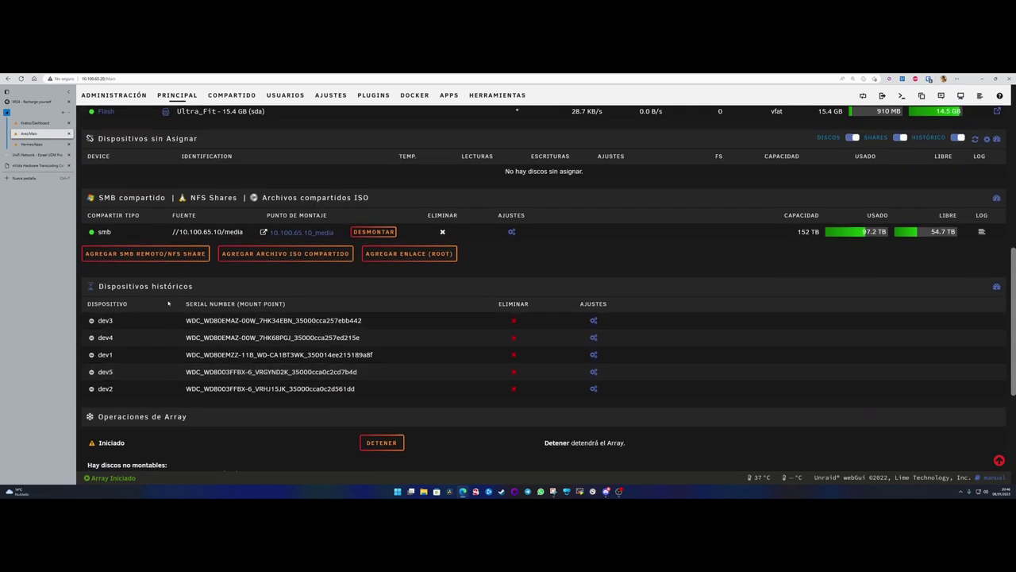
scroll(168, 303, "up", 1)
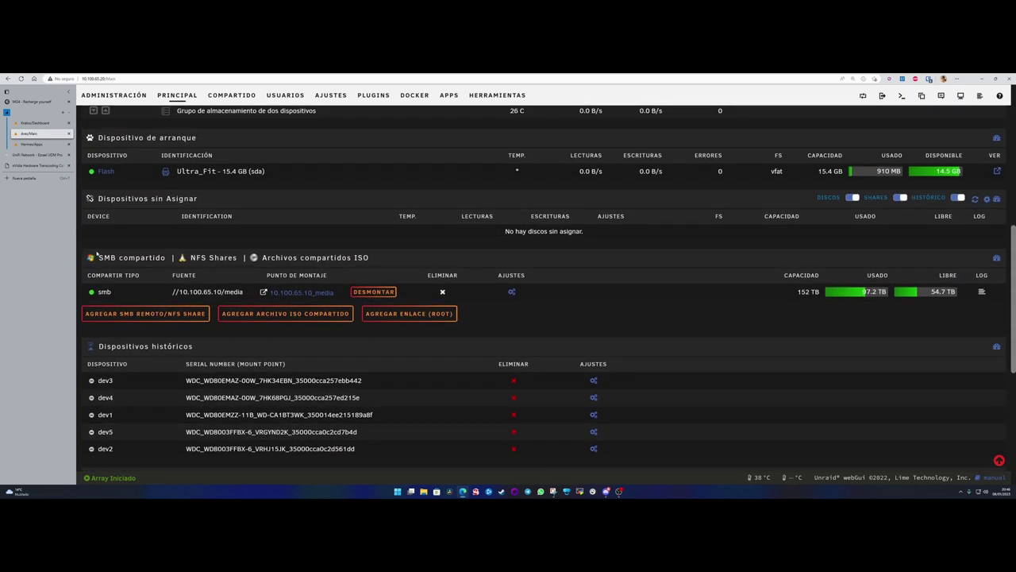
left_click(32, 144)
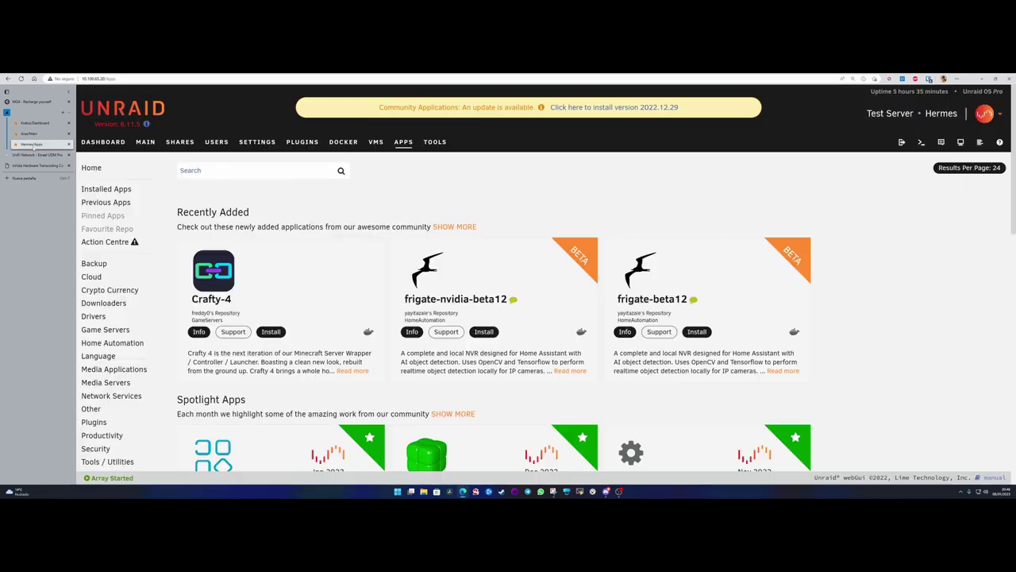
- Replace the Apps search term and search for Unassigned Devices
type("samba")
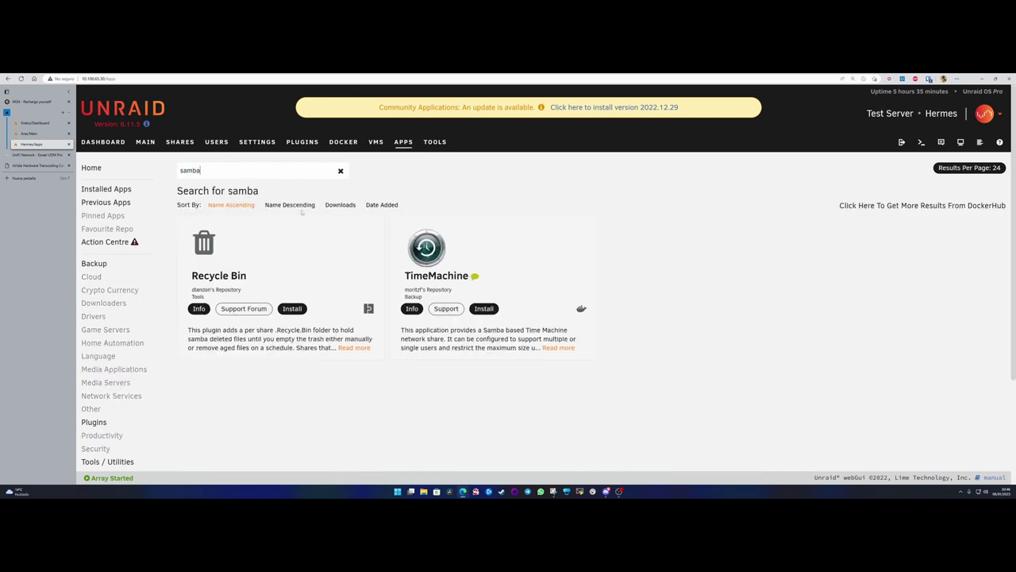
double_click(190, 173)
key("BackSpace")
type("una")
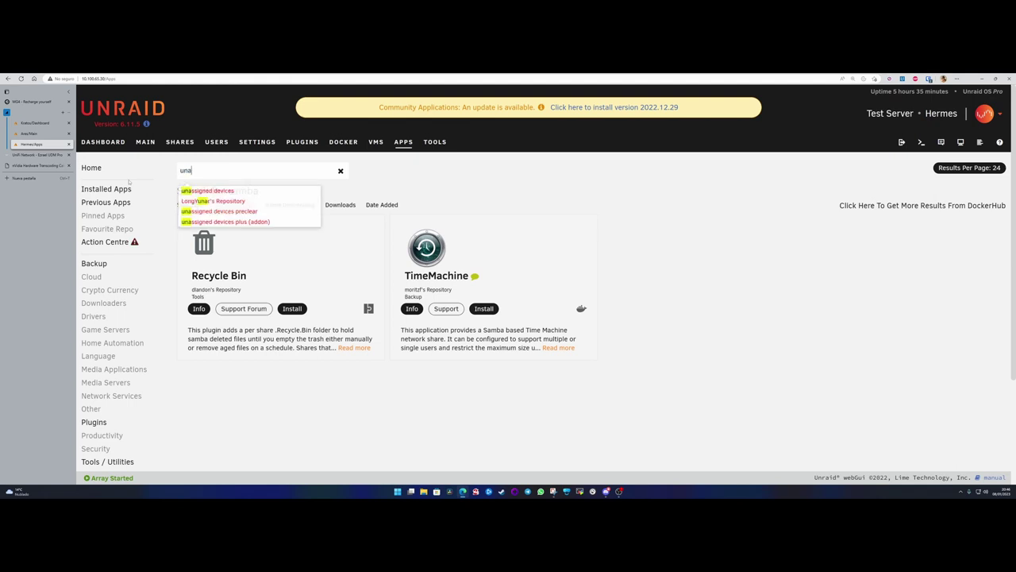
type("ssig")
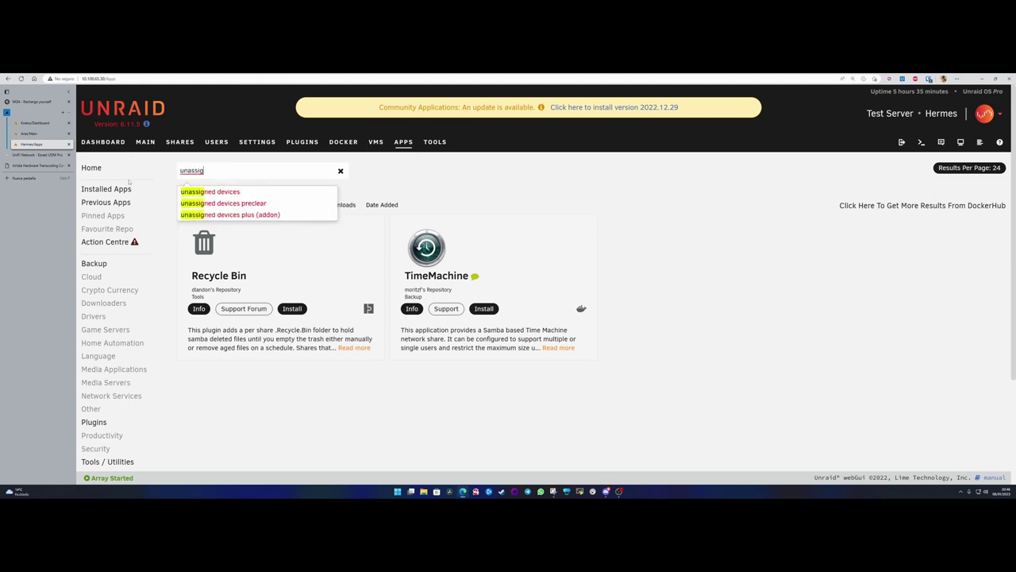
key("Down")
key("Return")
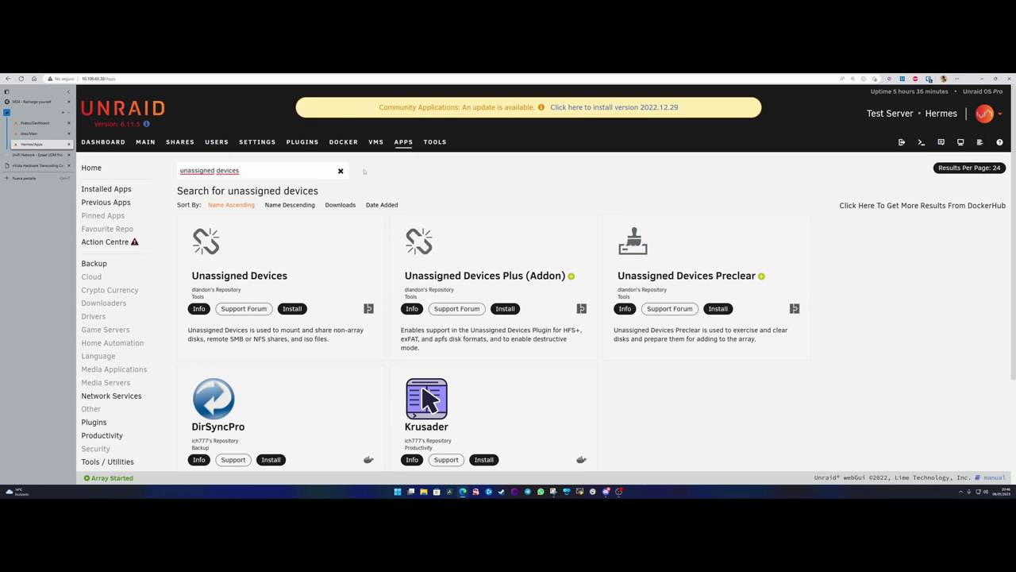
- Search Apps for 'nerdtools' and view the NerdTools plugin details
triple_click(206, 170)
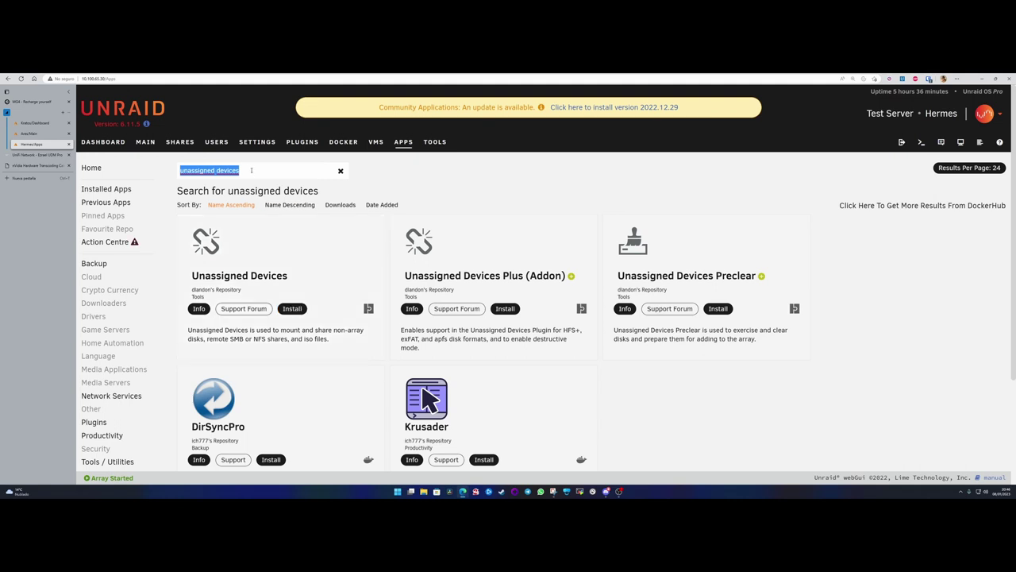
type("nerdtools")
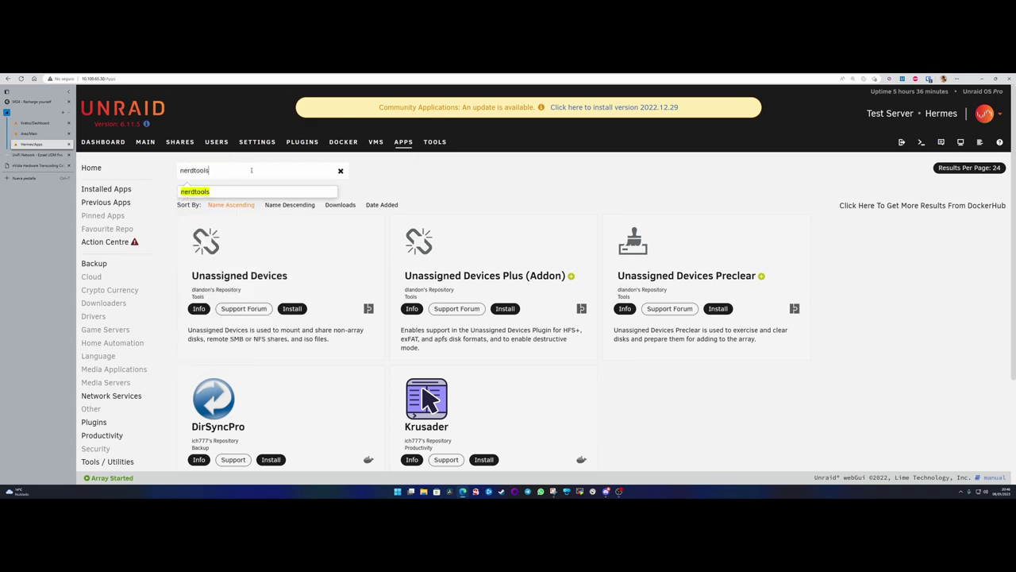
key("Return")
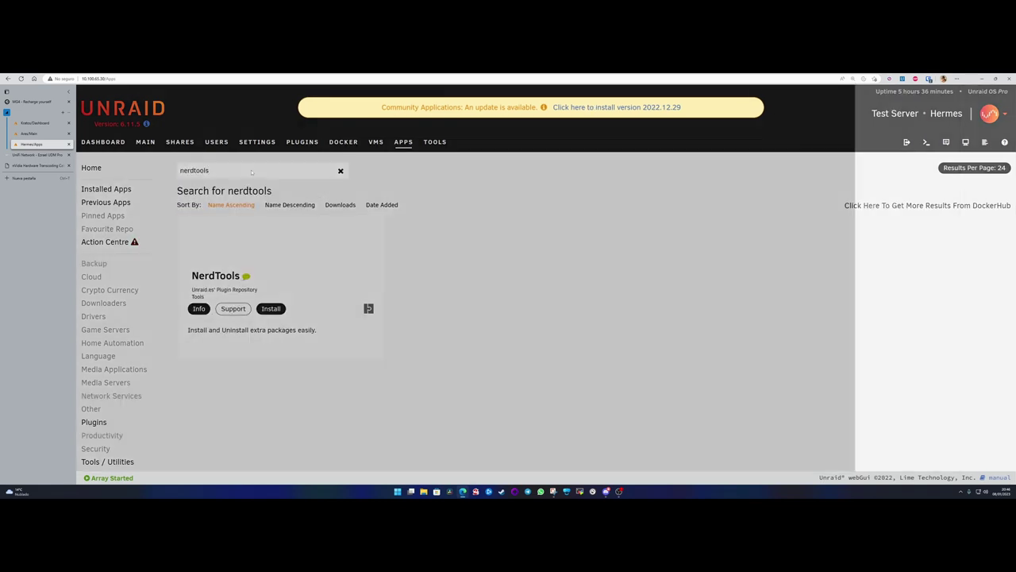
left_click(213, 248)
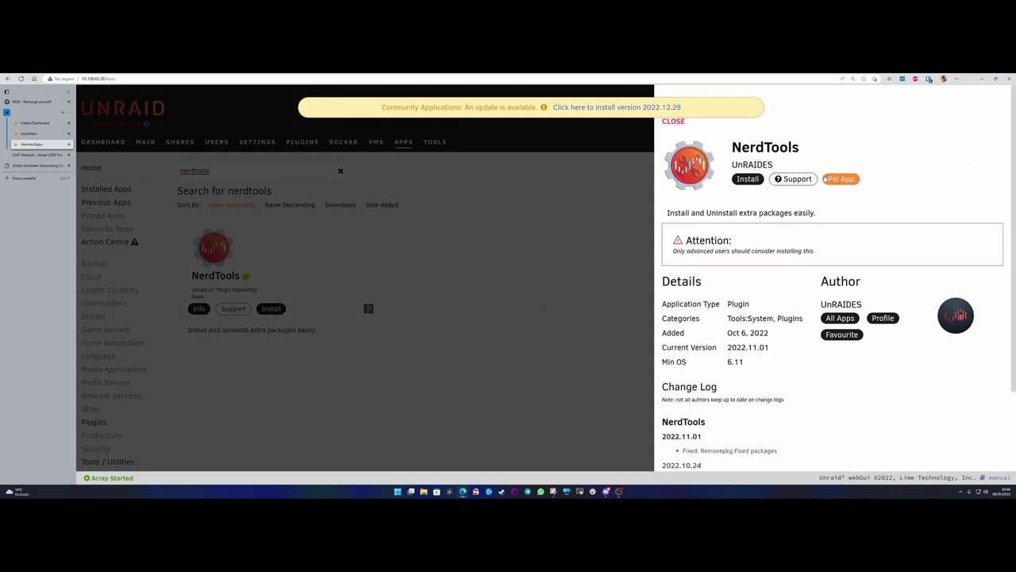
key("Escape")
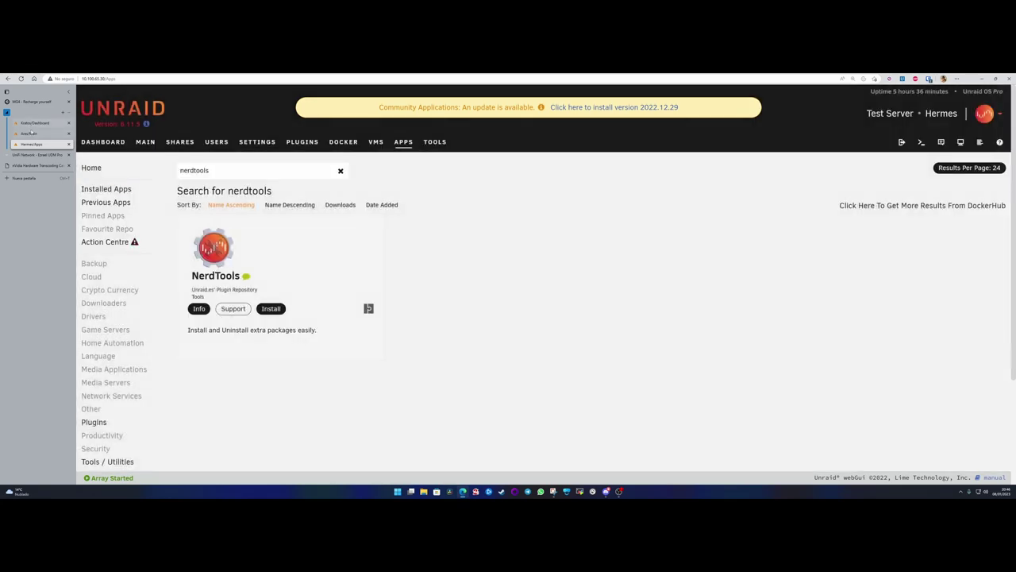
- Glance at the Kratos and Ares tabs, then search Hermes' Apps for 'unassigned' again
left_click(36, 123)
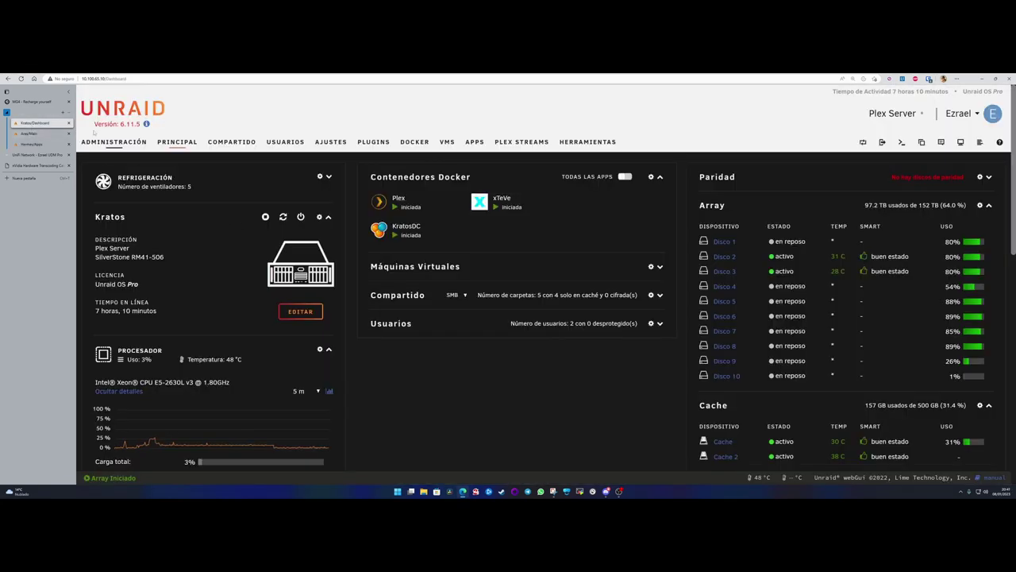
key("ctrl+Tab")
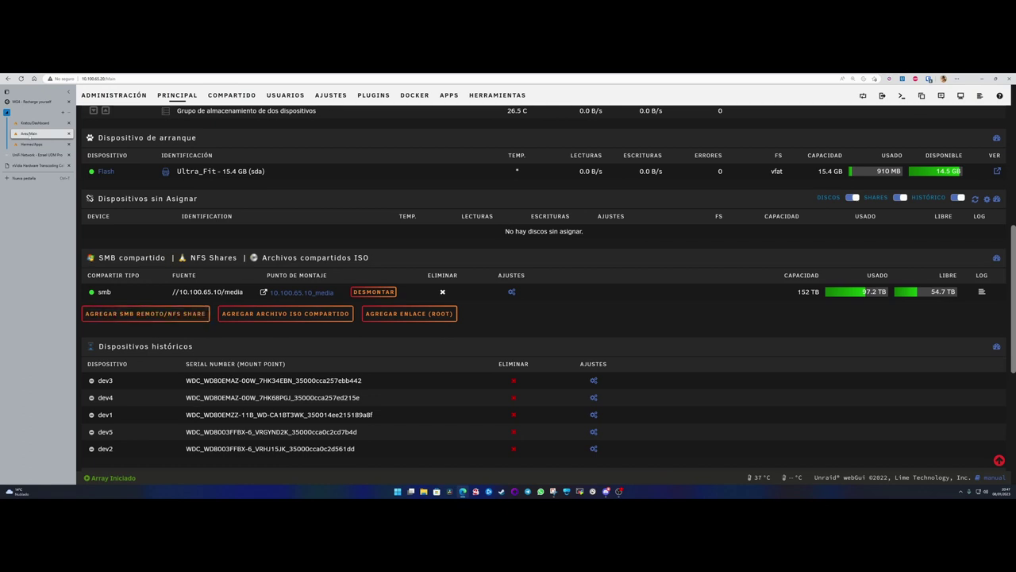
left_click(30, 144)
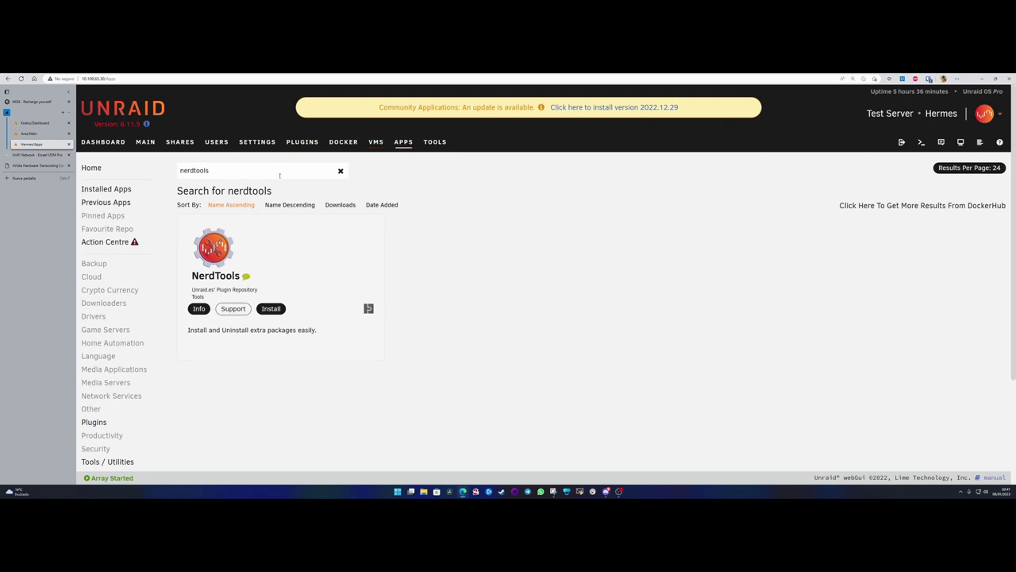
double_click(195, 170)
type("unassigned")
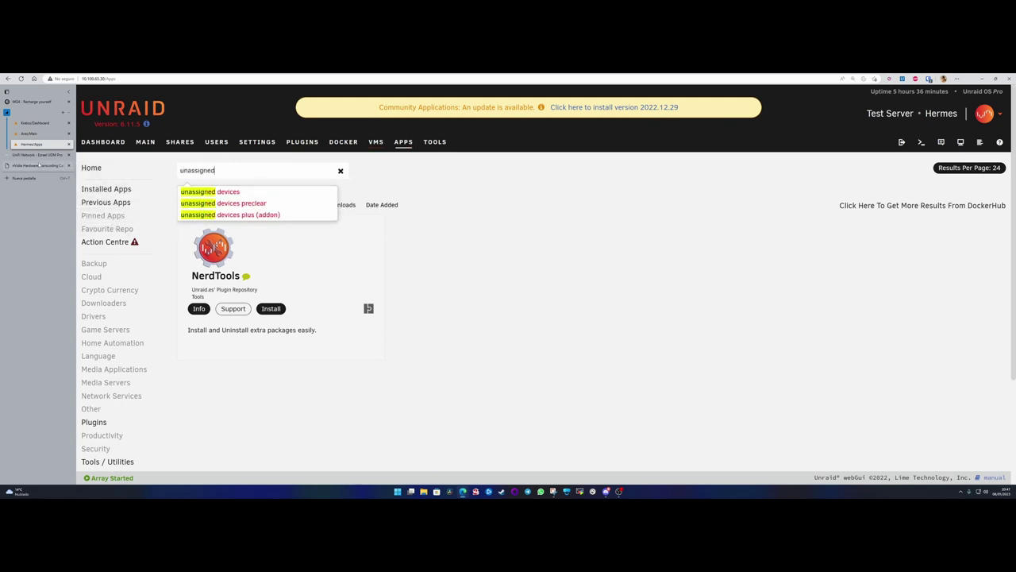
key("Down")
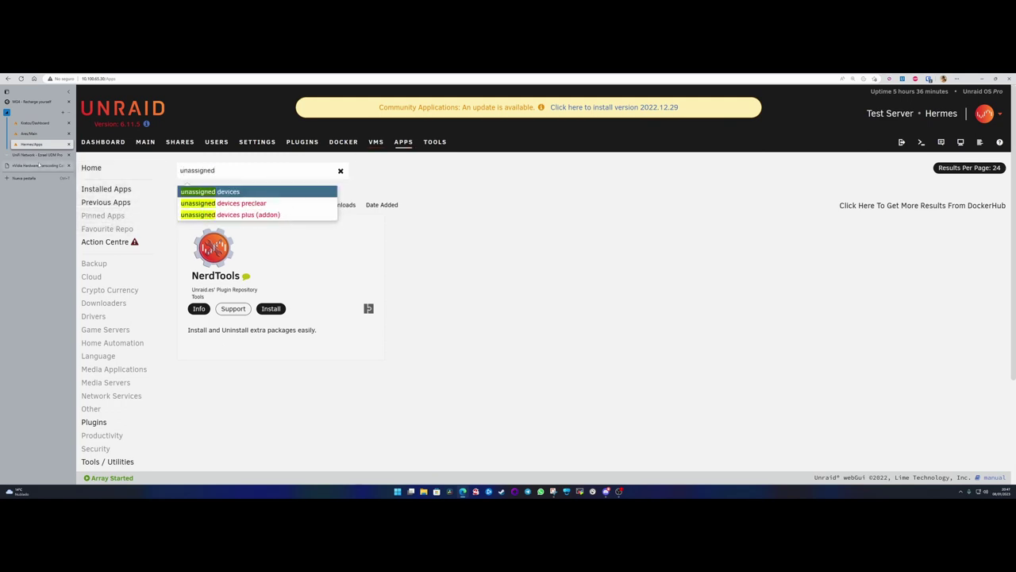
key("Return")
- Install Unassigned Devices and Unassigned Devices Plus, closing each install log, then return to Dashboard
left_click(290, 308)
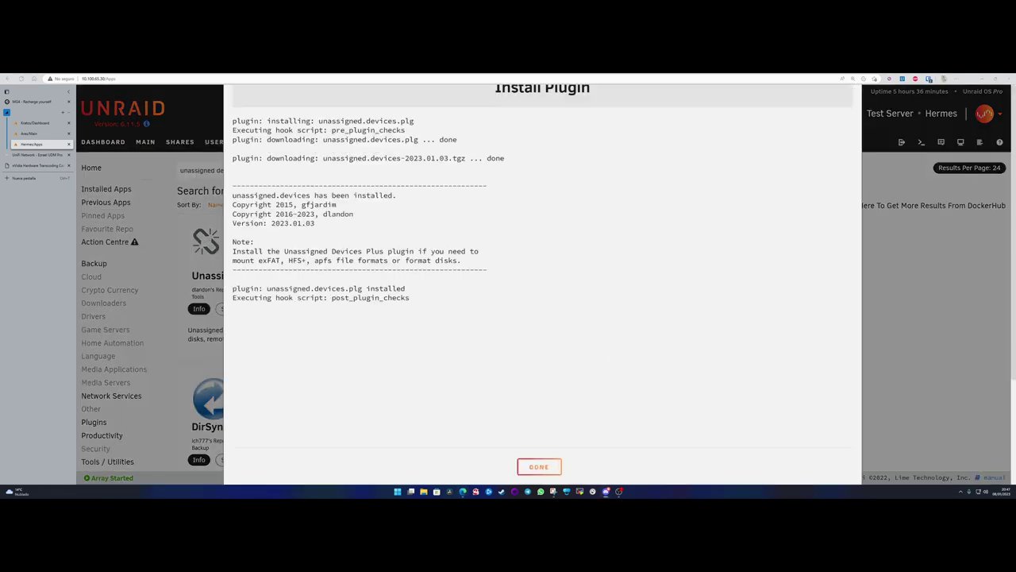
left_click(529, 465)
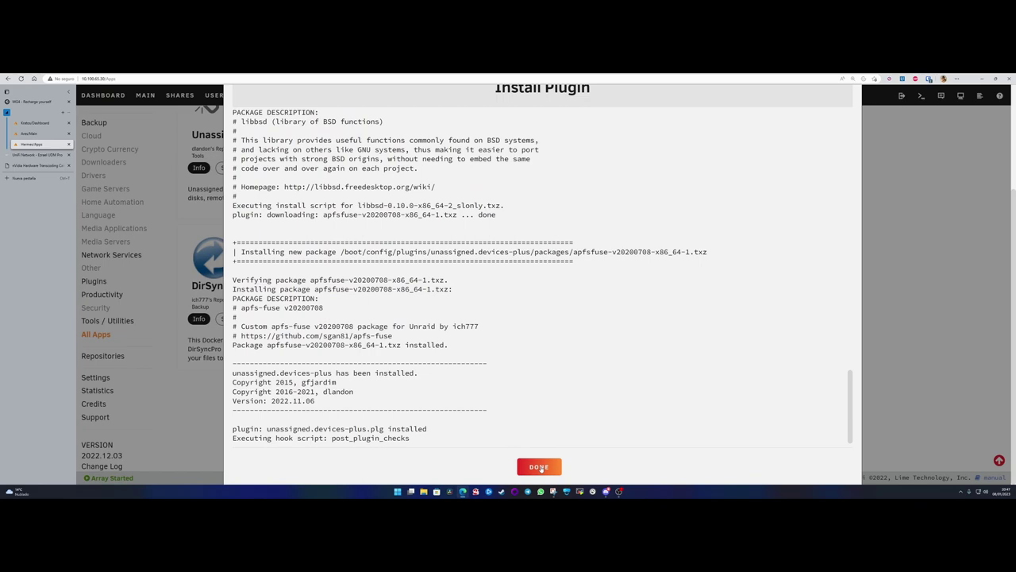
left_click(540, 467)
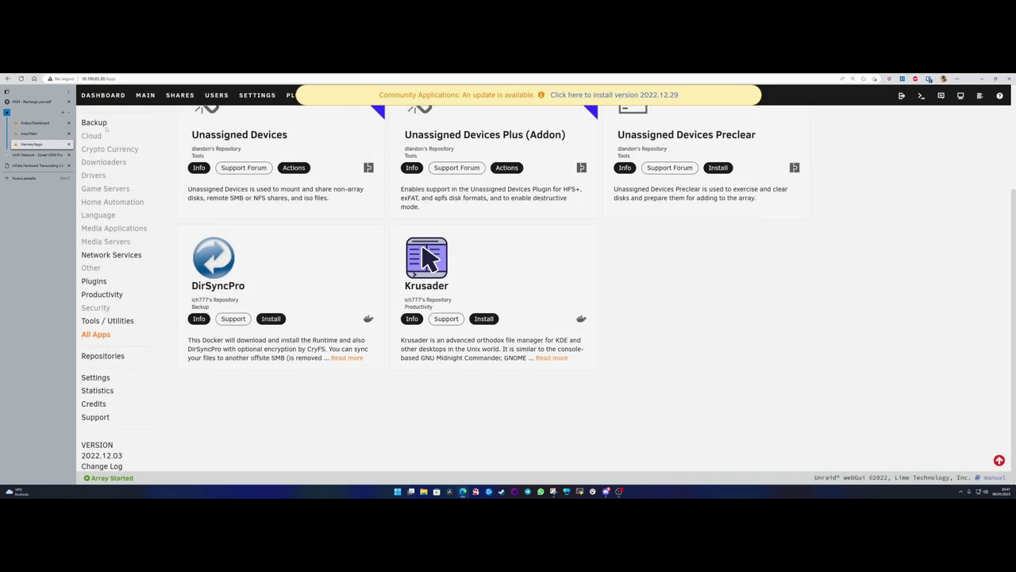
left_click(103, 96)
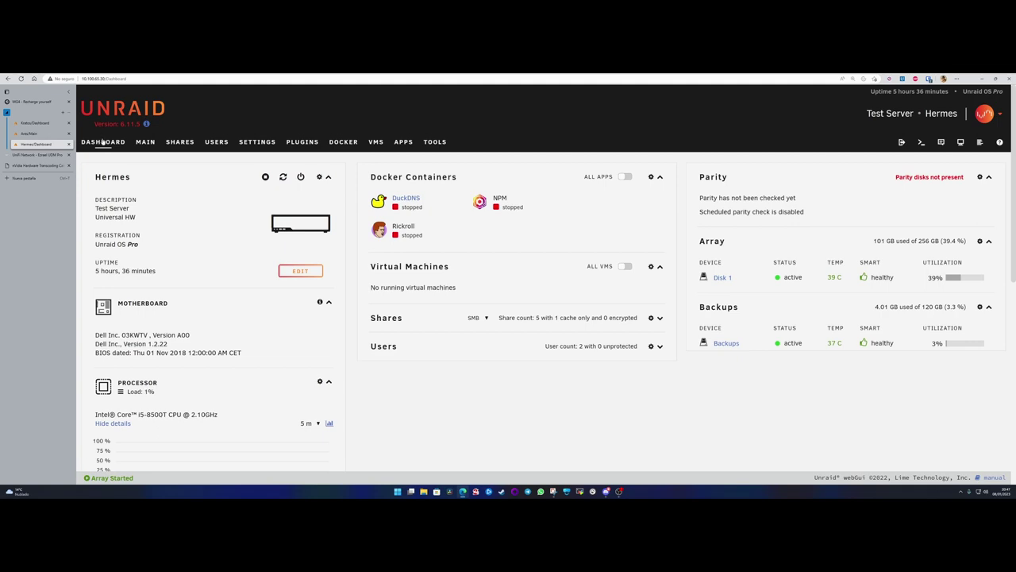
- Begin Add Remote SMB/NFS Share on Hermes' Main page, then switch to the Ares Main tab
left_click(145, 142)
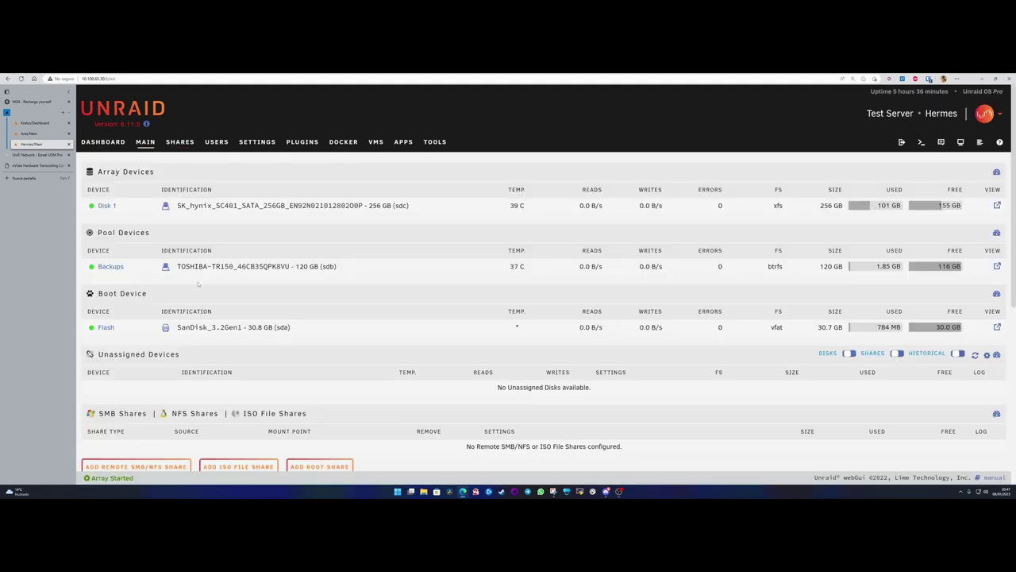
scroll(195, 297, "down", 4)
scroll(195, 297, "up", 3)
scroll(135, 330, "down", 1)
left_click(135, 328)
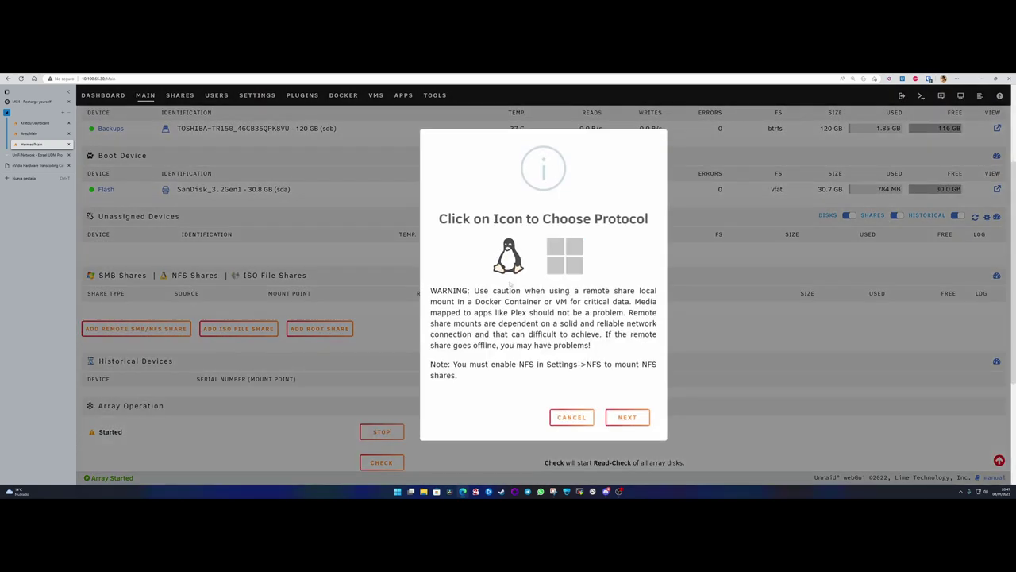
left_click(58, 131)
scroll(907, 149, "up", 5)
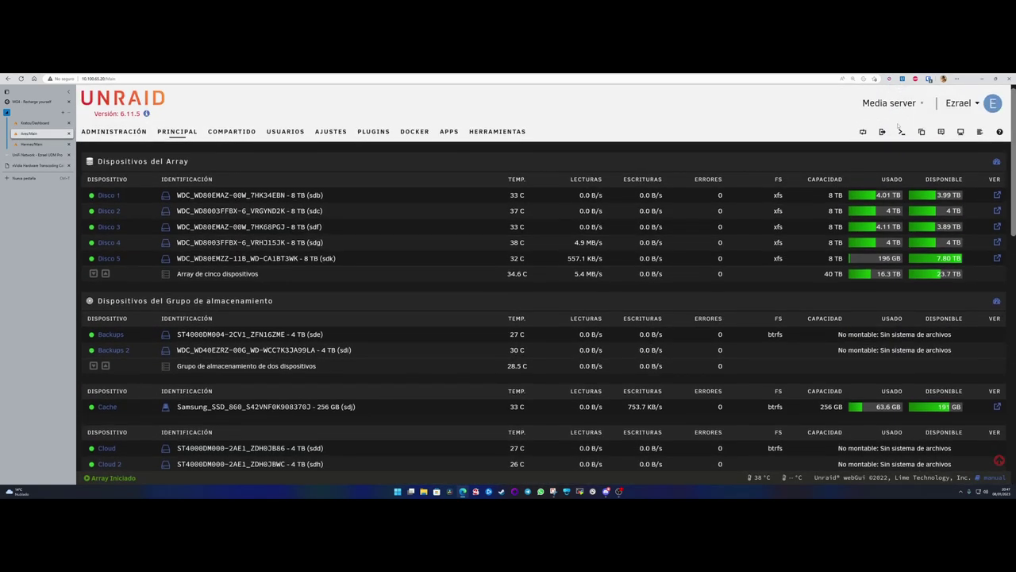
- In an Ares web terminal, tab-complete cd paths to list /mnt, /mnt/user and /mnt/cache
left_click(902, 143)
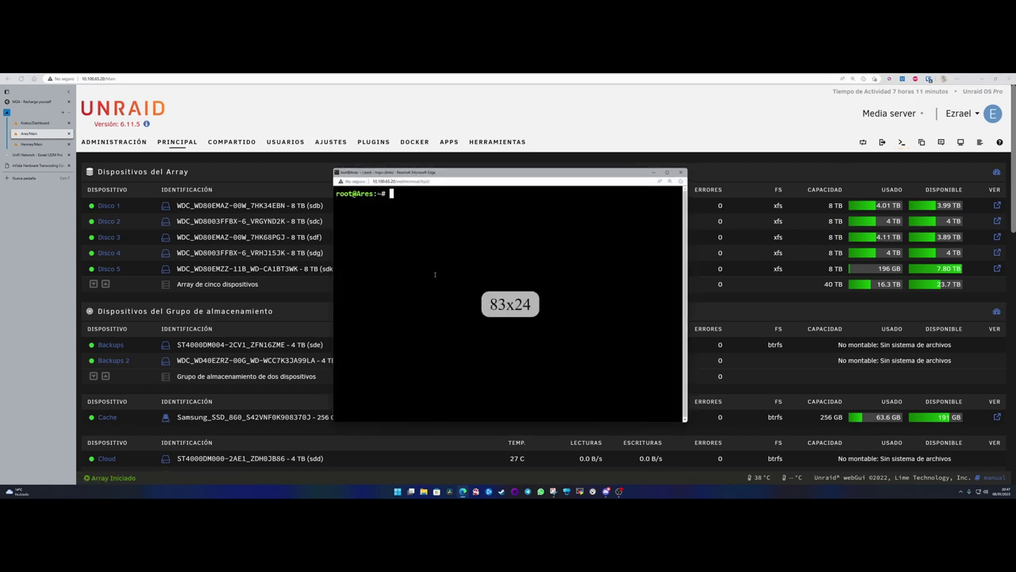
type("cd ")
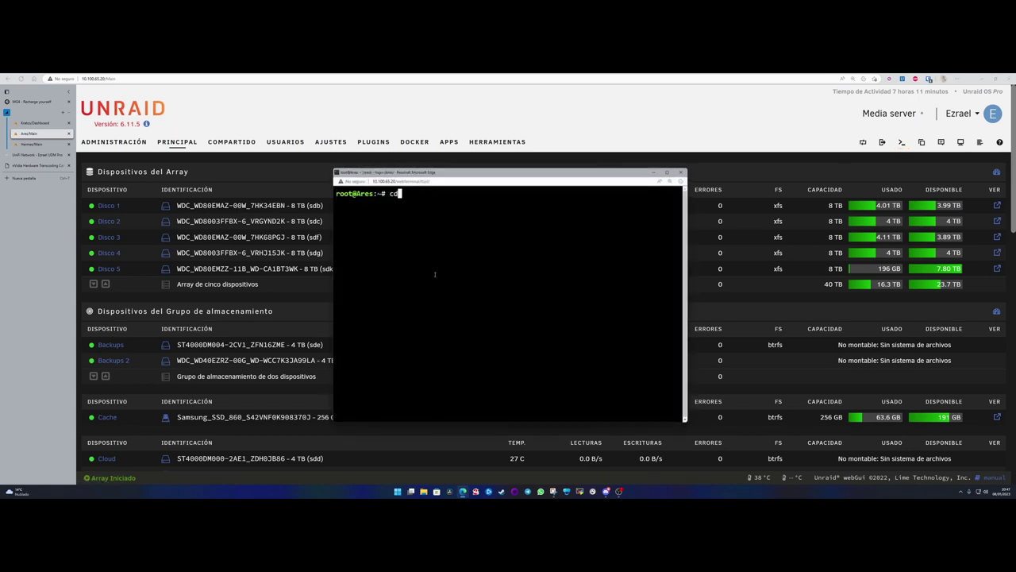
type("/mnt/bac")
key("BackSpace")
key("BackSpace")
key("BackSpace")
key("Tab")
key("Tab")
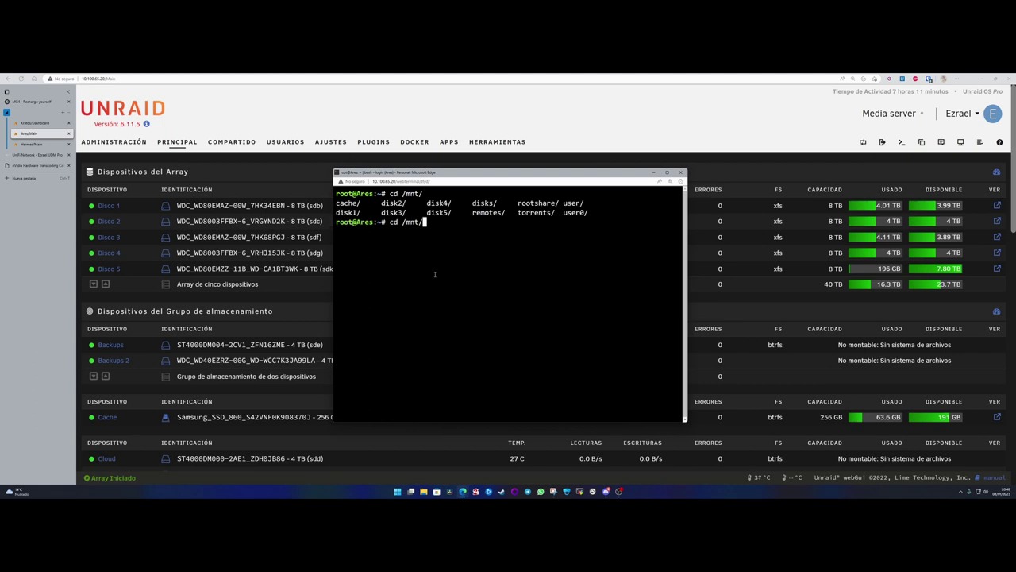
type("user/")
key("Tab")
key("Tab")
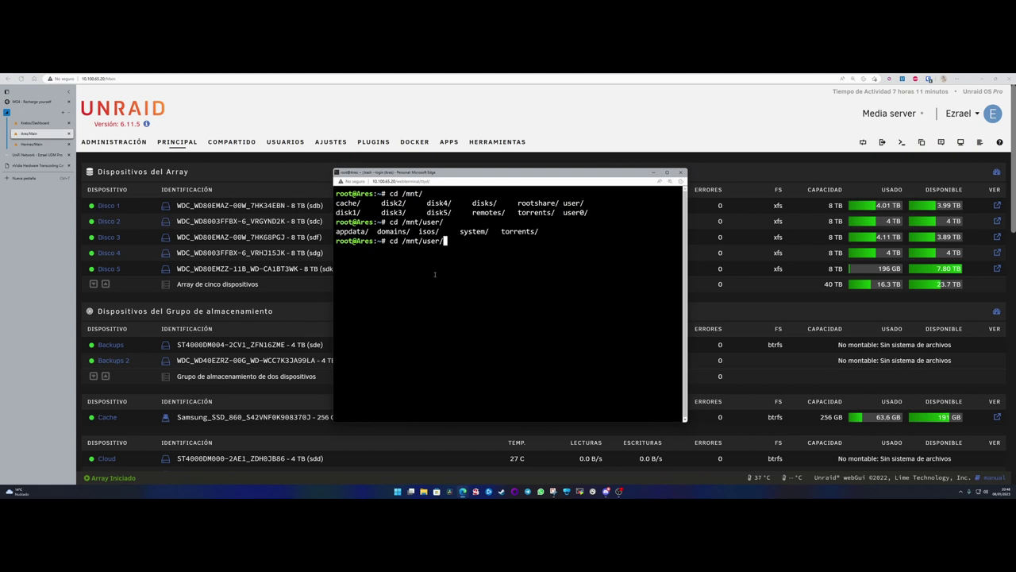
key("BackSpace")
key("BackSpace")
key("BackSpace")
key("BackSpace")
key("BackSpace")
type("ca")
key("Tab")
key("Tab")
key("Tab")
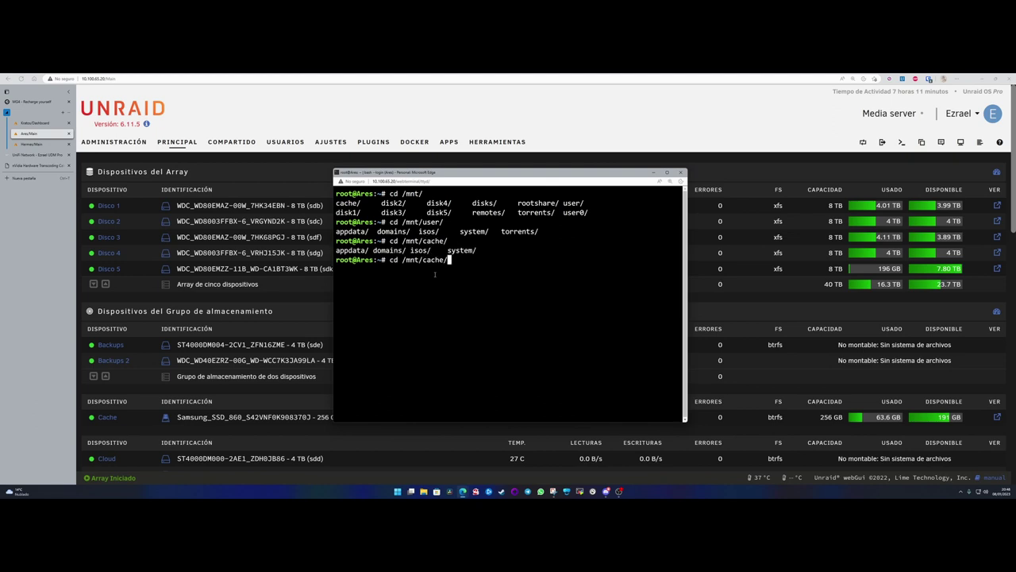
key("BackSpace")
key("BackSpace")
key("BackSpace")
key("BackSpace")
key("BackSpace")
key("BackSpace")
key("BackSpace")
key("BackSpace")
key("BackSpace")
key("BackSpace")
key("BackSpace")
key("BackSpace")
key("BackSpace")
key("BackSpace")
- Close the terminal window and look over the Ares dashboard
left_click(653, 172)
left_click(113, 142)
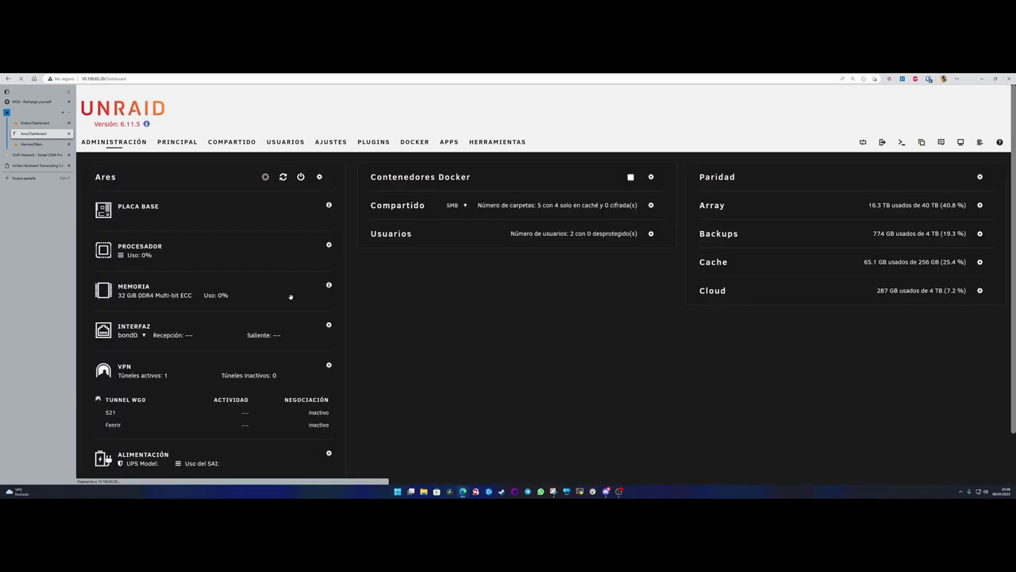
scroll(731, 270, "down", 3)
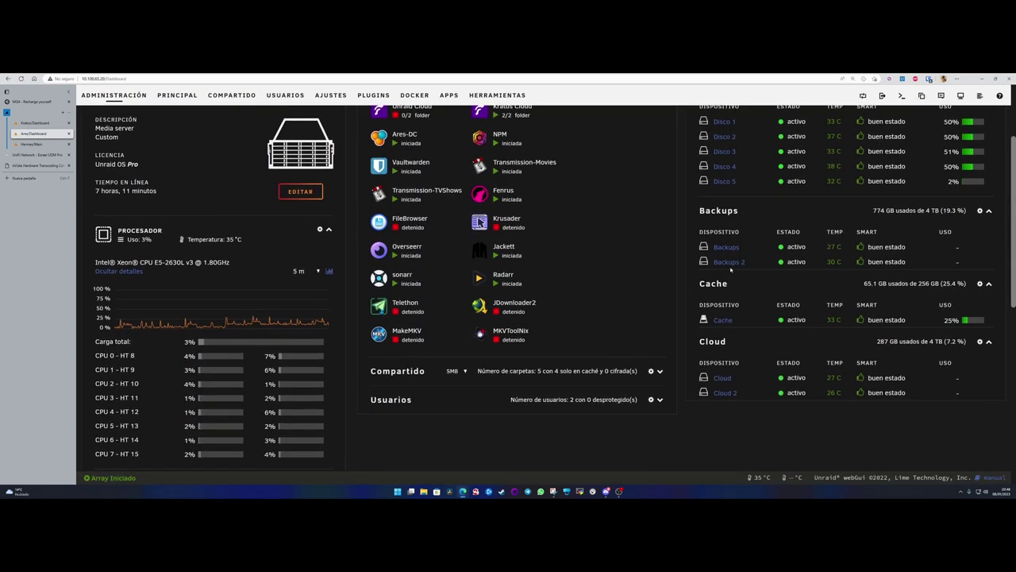
scroll(730, 270, "up", 3)
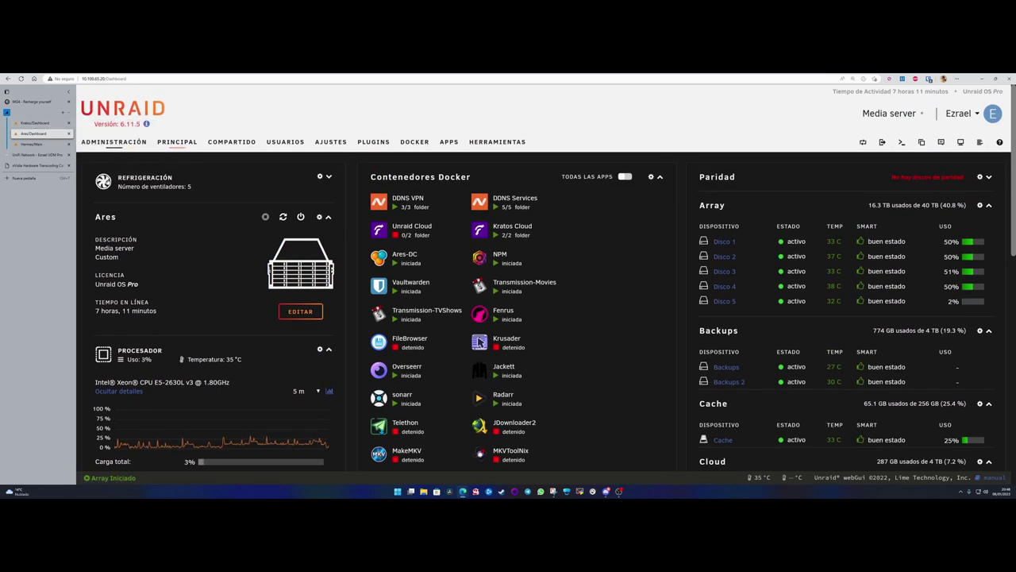
- Check the Ares disk overview and the Backups pool's settings
left_click(176, 143)
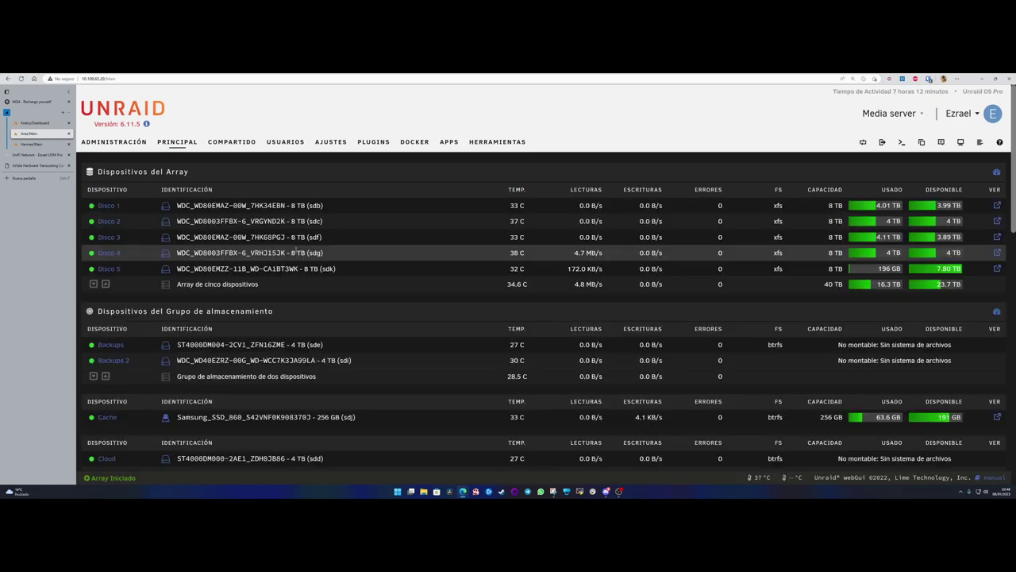
scroll(296, 250, "down", 3)
left_click(243, 274)
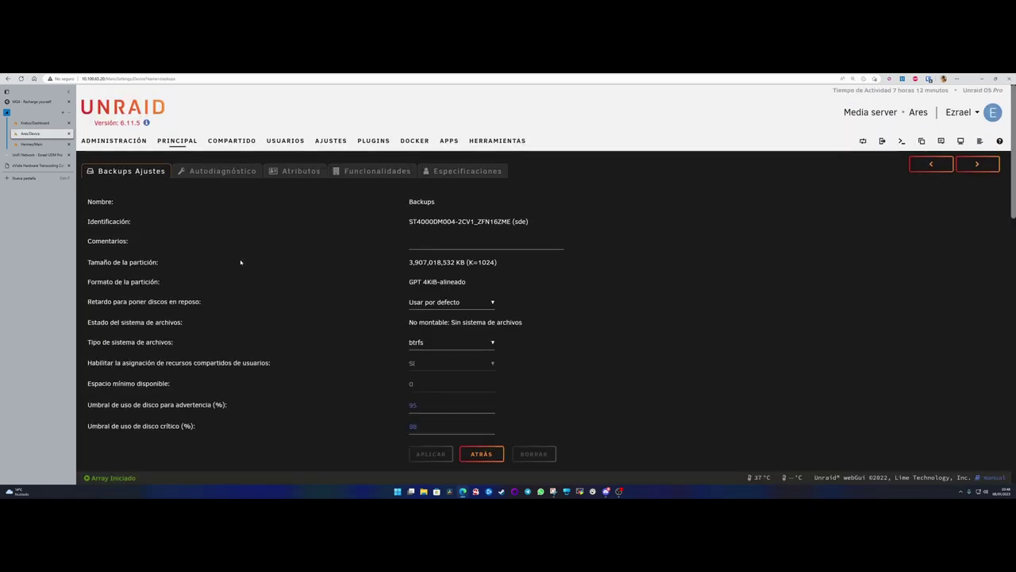
scroll(240, 262, "down", 5)
scroll(259, 277, "up", 5)
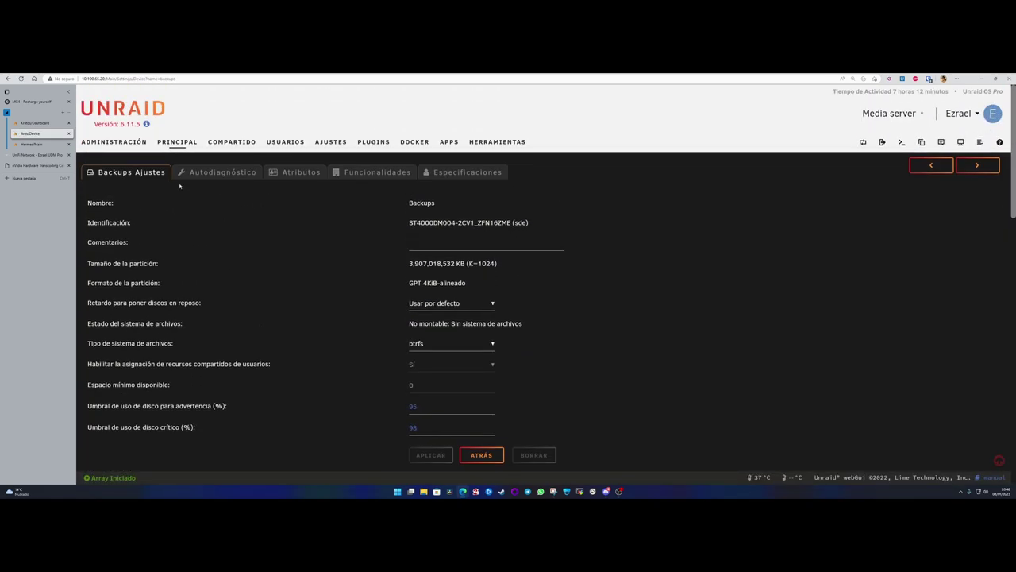
- Review the Ares shares list, then switch to the Hermes Main page
left_click(230, 143)
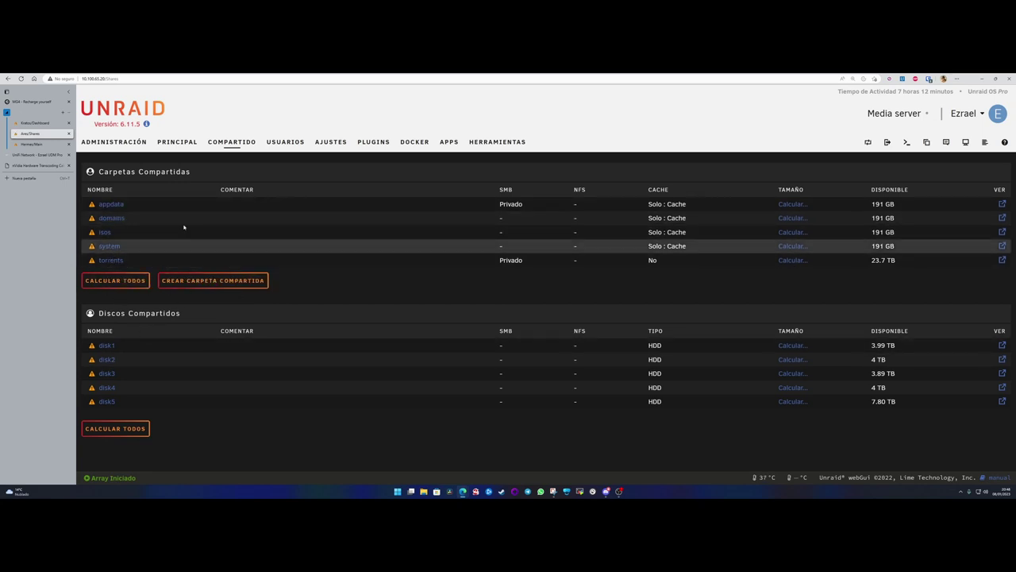
left_click(111, 143)
left_click(30, 144)
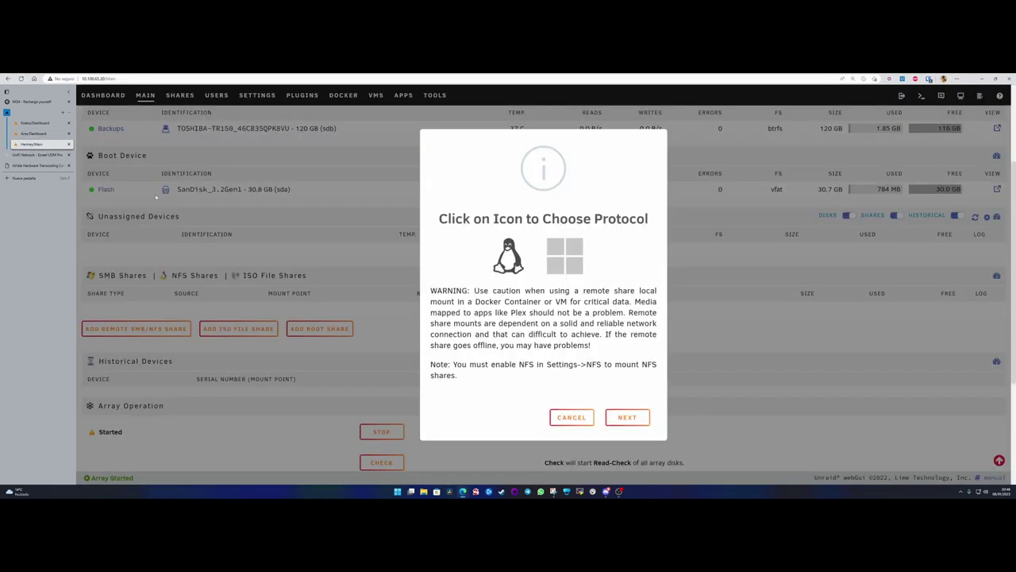
- Cancel the remote share protocol choice and open Hermes' Appdata Backup settings
left_click(571, 417)
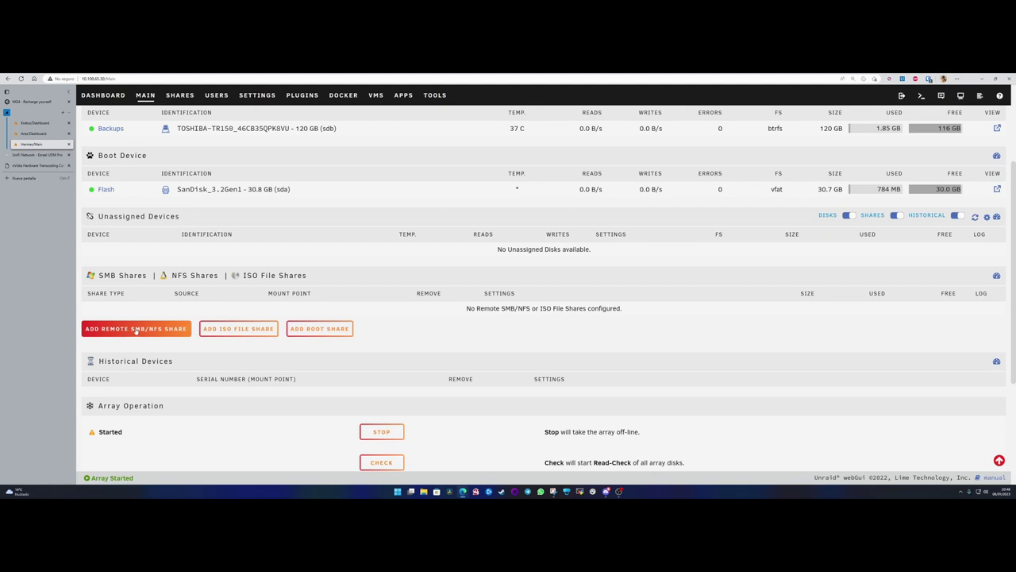
left_click(264, 96)
scroll(323, 288, "down", 2)
left_click(137, 429)
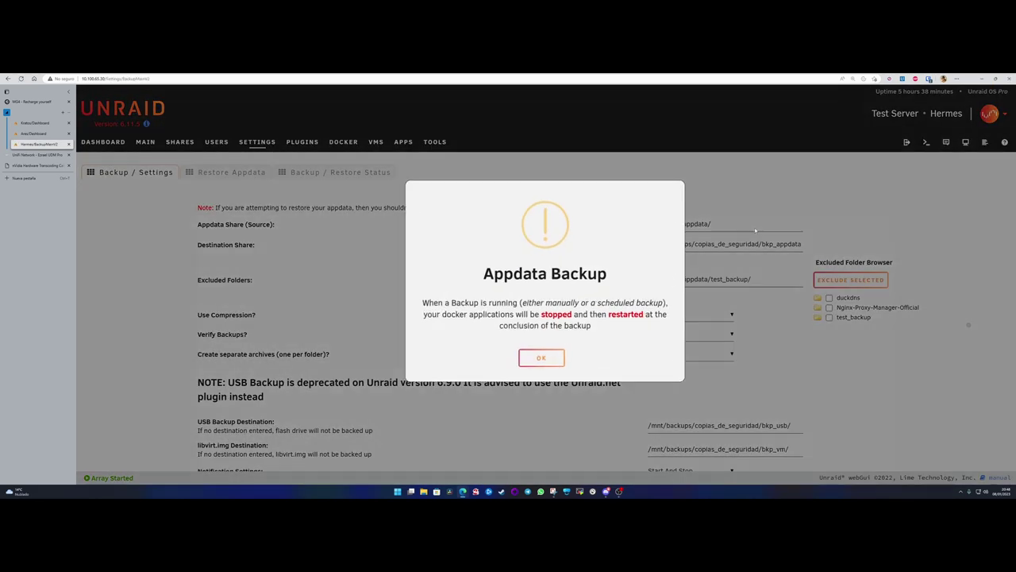
- Highlight Hermes' destination share path from backups onward, then open a web terminal on Kratos
left_click(548, 354)
left_click_drag(658, 244, 753, 243)
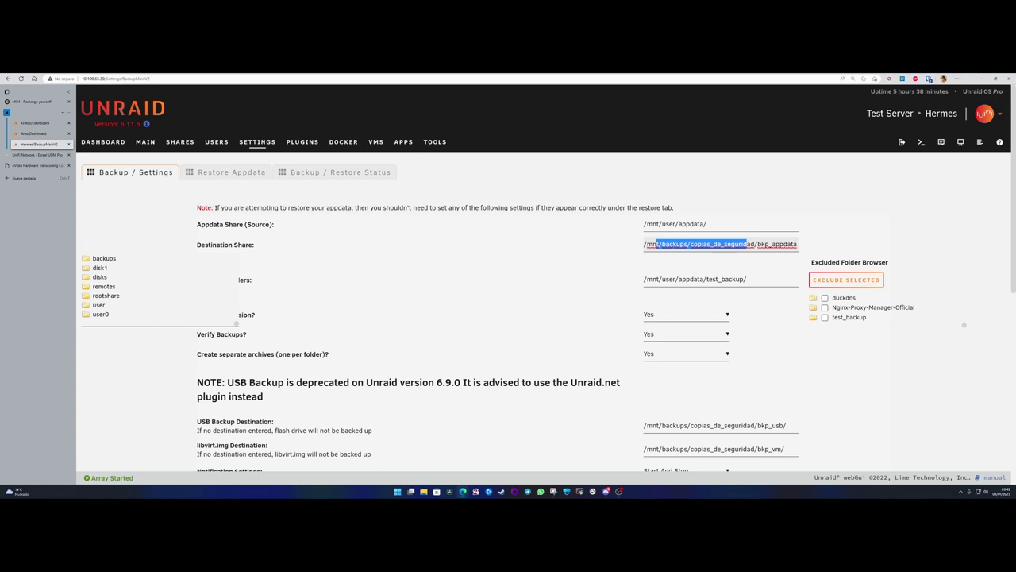
left_click_drag(662, 243, 826, 250)
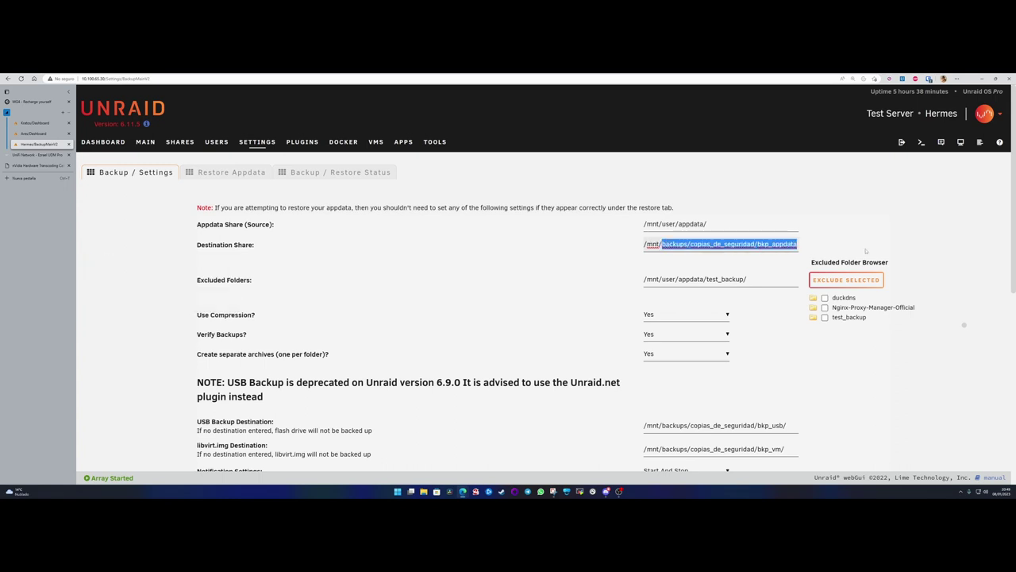
left_click(36, 124)
left_click(901, 141)
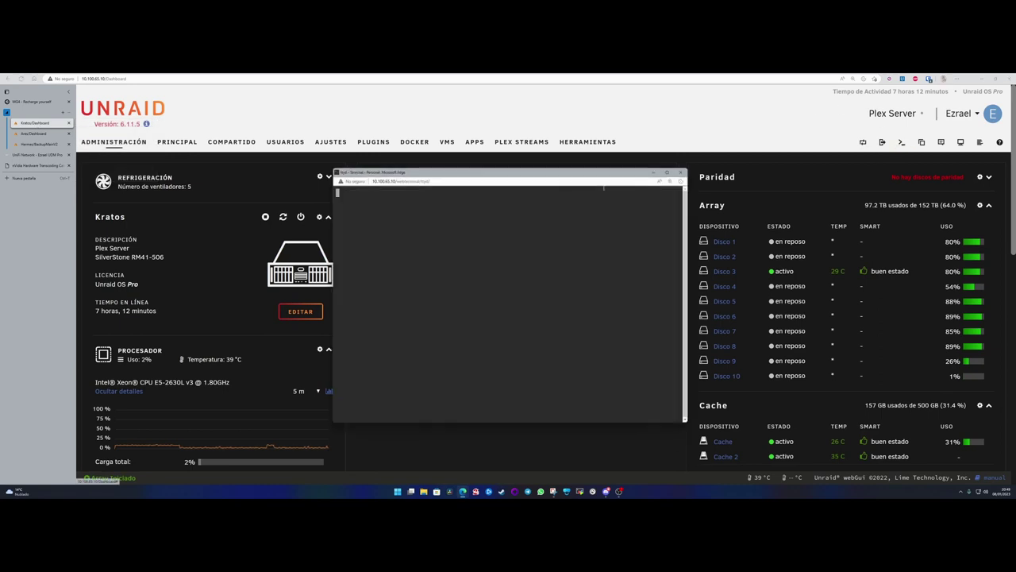
- Open Kratos' Backup/Restore Appdata settings and dismiss the notice
left_click(337, 155)
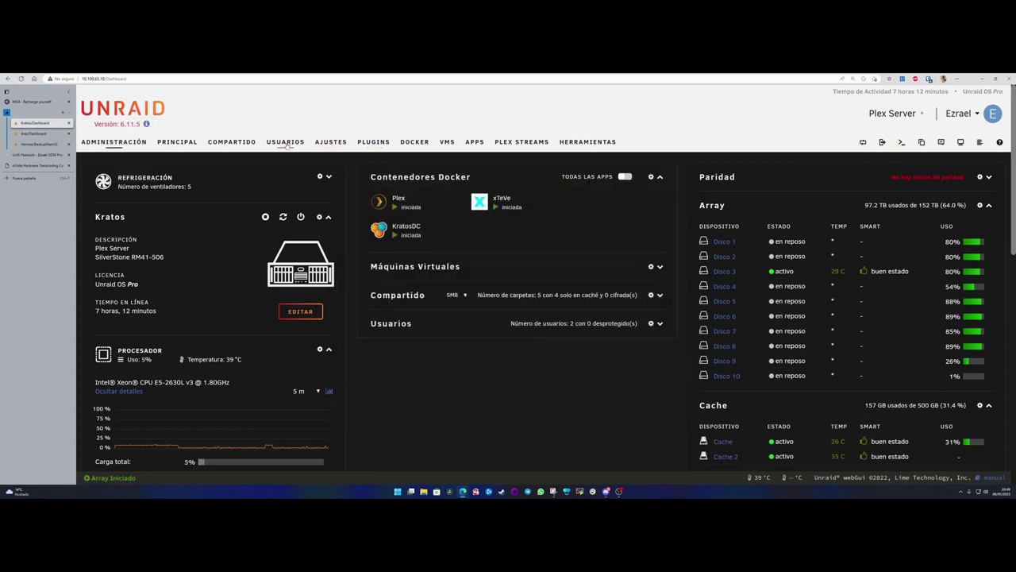
left_click(286, 143)
left_click(325, 144)
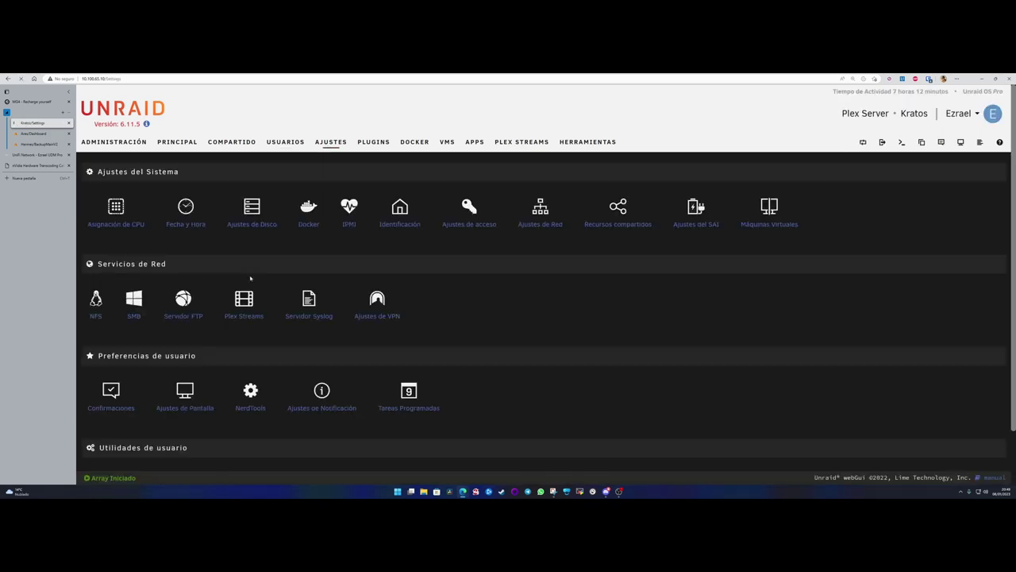
scroll(147, 397, "down", 2)
left_click(125, 435)
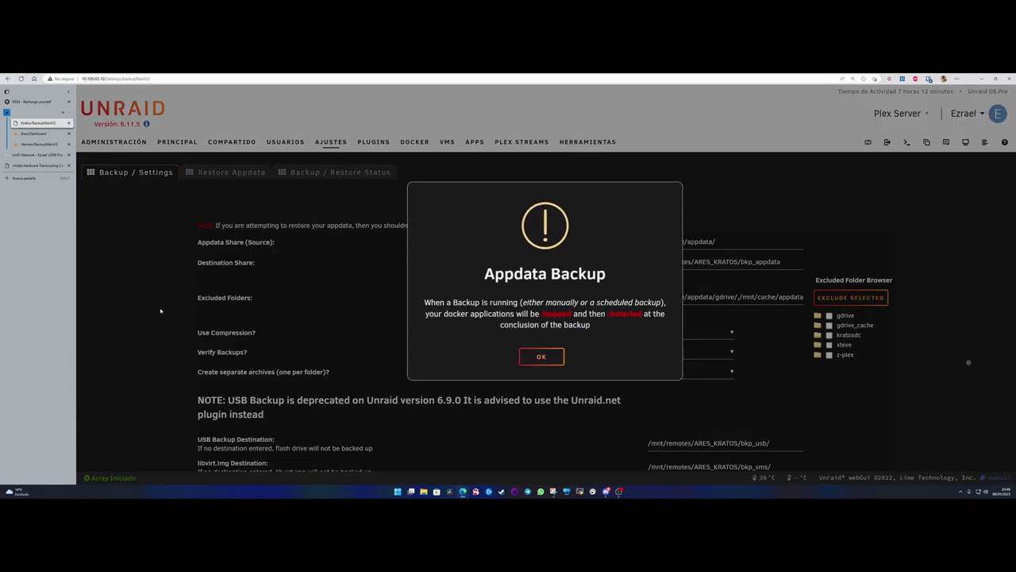
left_click(542, 355)
- Select remotes, ARES_KRATOS and bkp_appdata in the destination path, then switch to Ares
left_click_drag(662, 263, 688, 262)
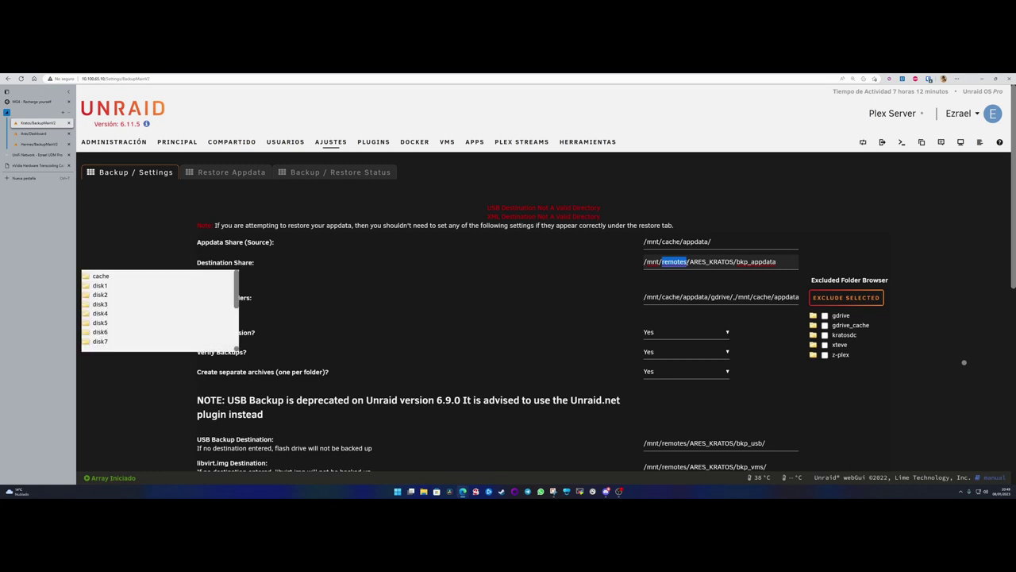
left_click(670, 265)
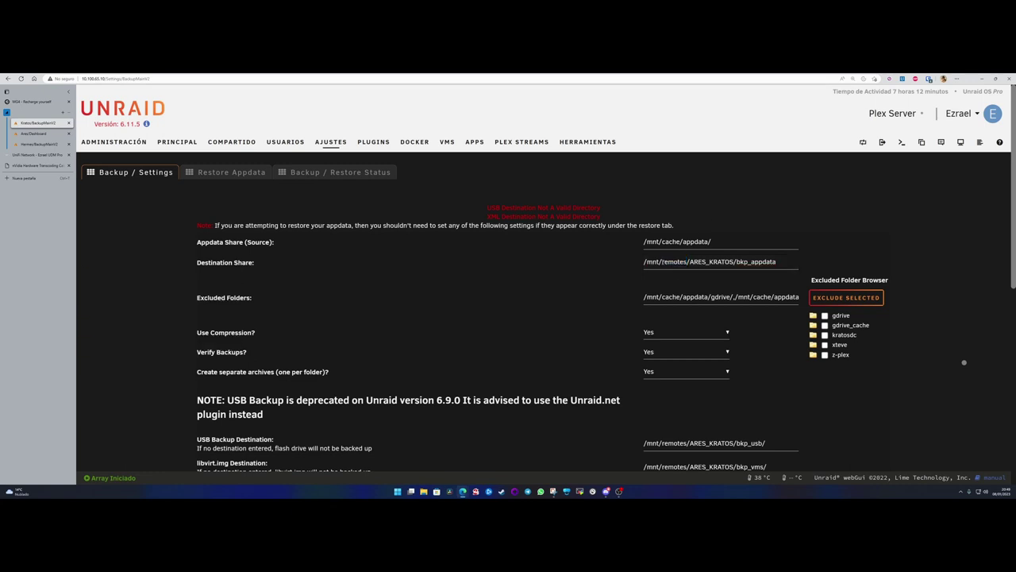
left_click_drag(663, 262, 735, 262)
double_click(756, 262)
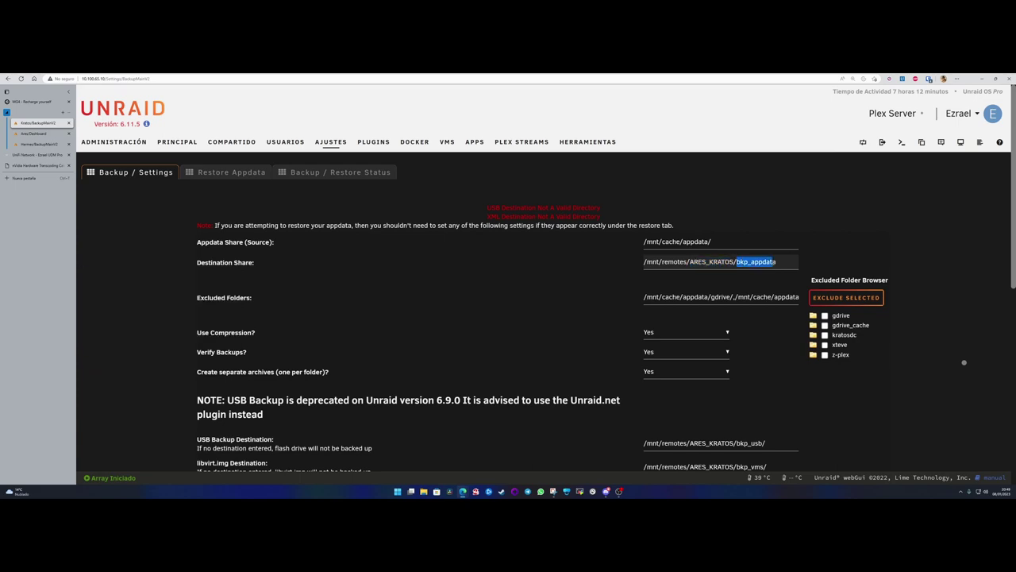
key("ctrl+Tab")
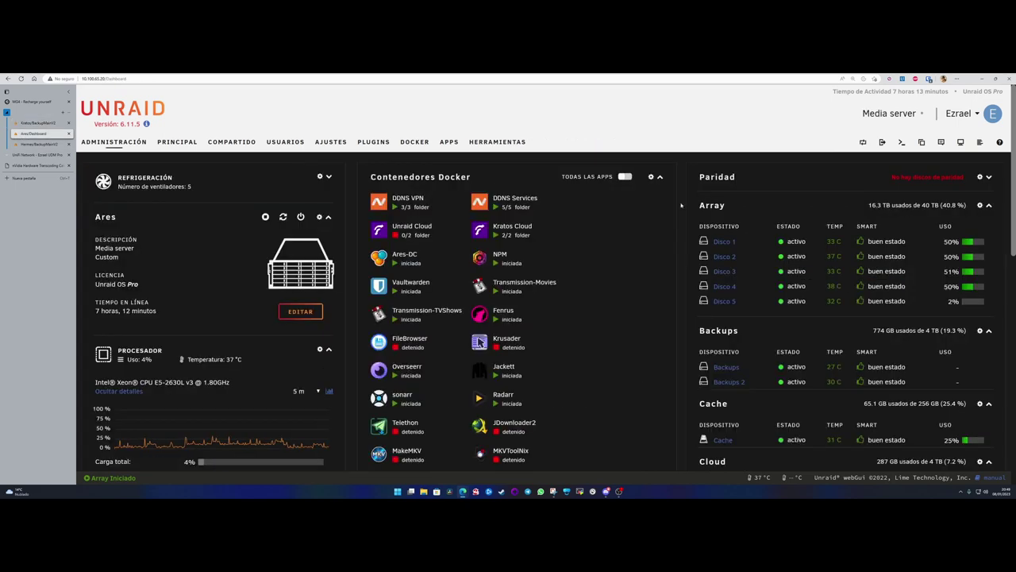
- Scroll through the Ares dashboard, then return to Hermes' appdata backup settings
scroll(681, 206, "down", 3)
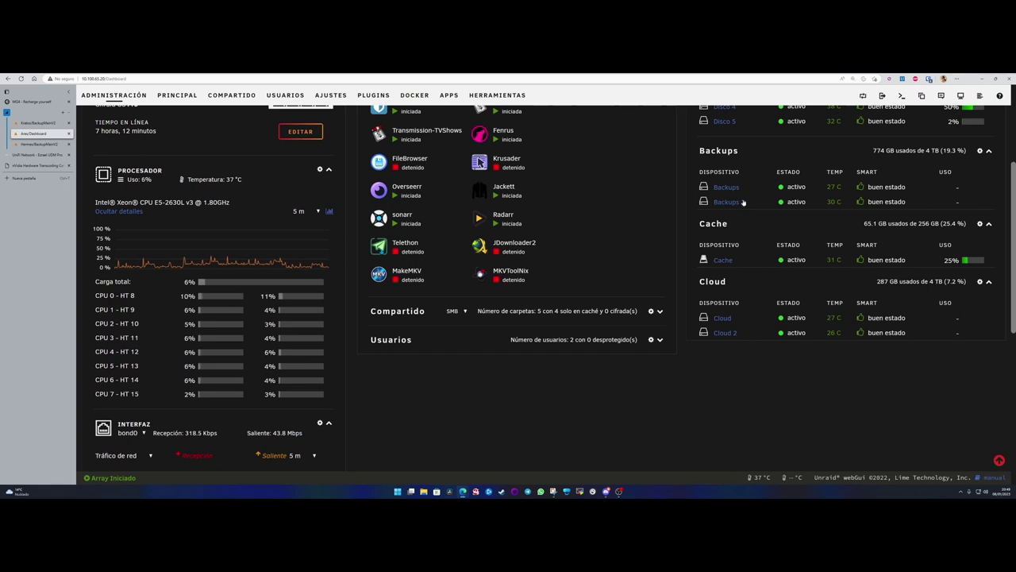
scroll(743, 203, "up", 3)
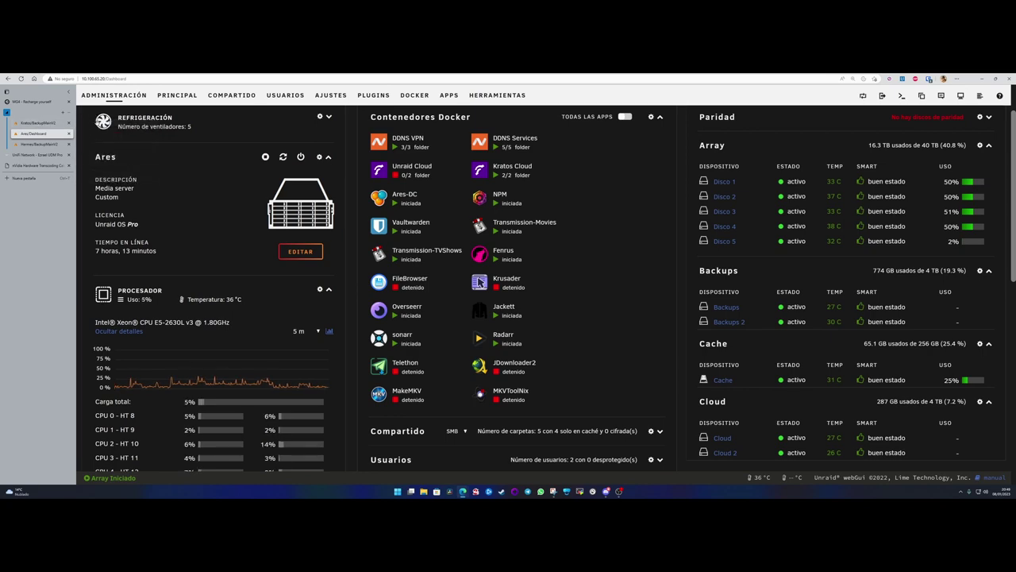
left_click(32, 144)
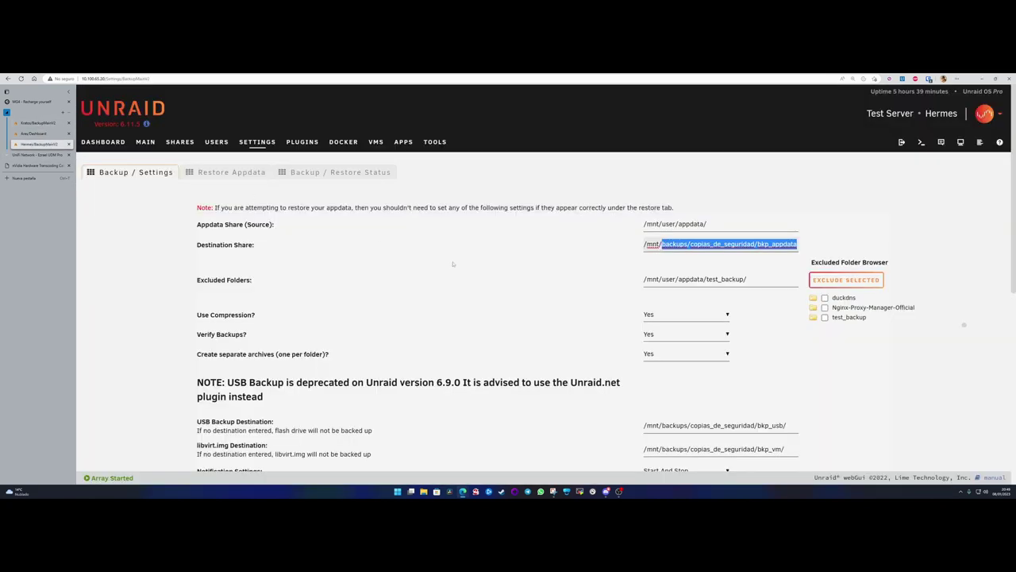
- Go to the Hermes dashboard via DASHBOARD in the top navigation bar
left_click(102, 142)
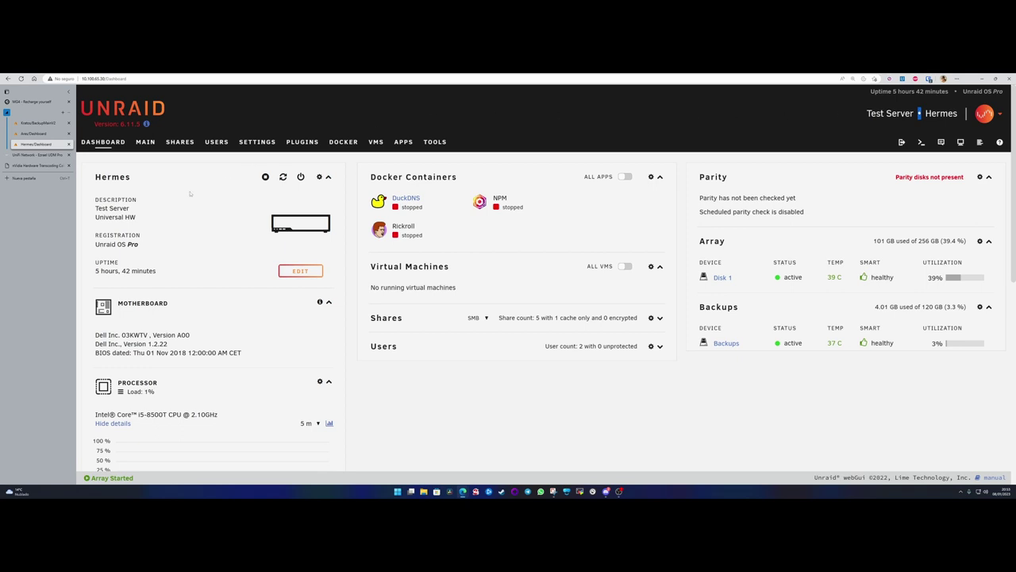
left_click(24, 178)
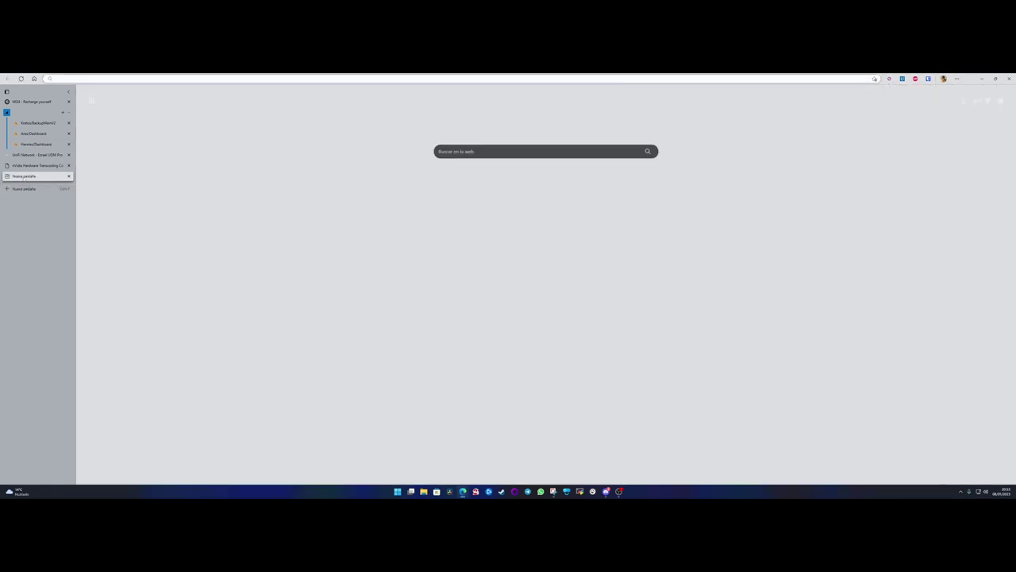
key("ctrl+w")
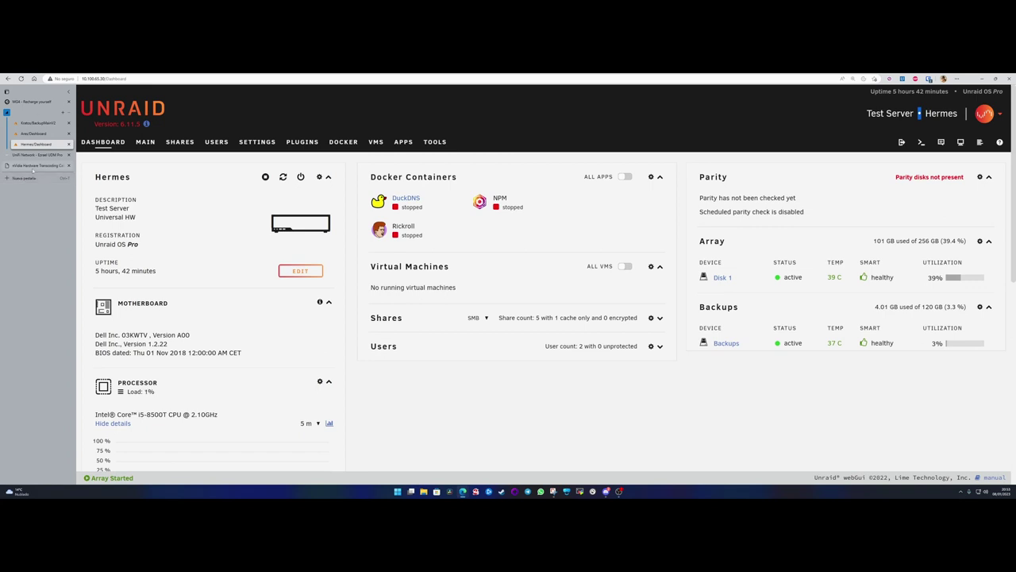
left_click(23, 177)
key("ctrl+w")
mouse_move(463, 492)
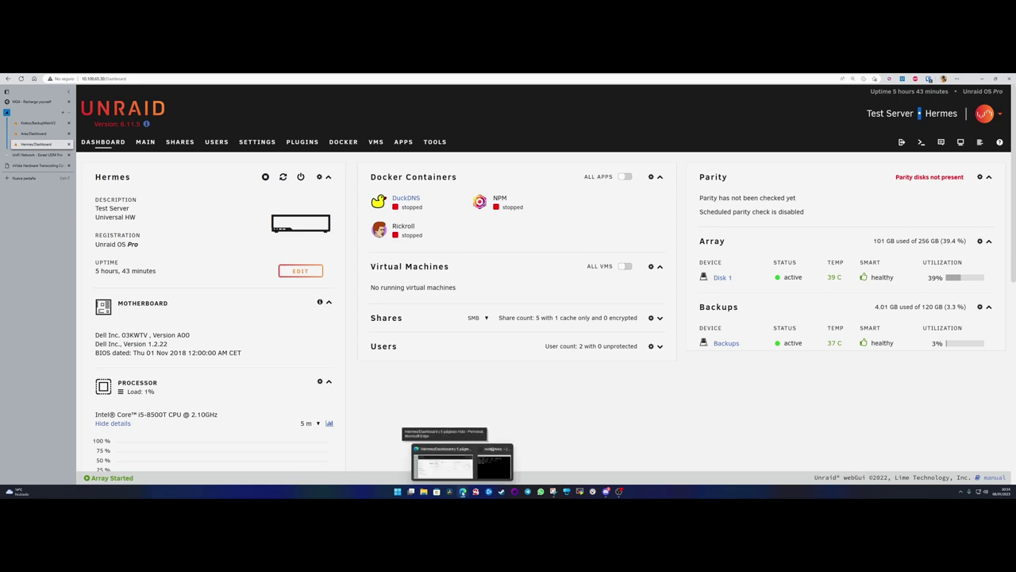
left_click(493, 449)
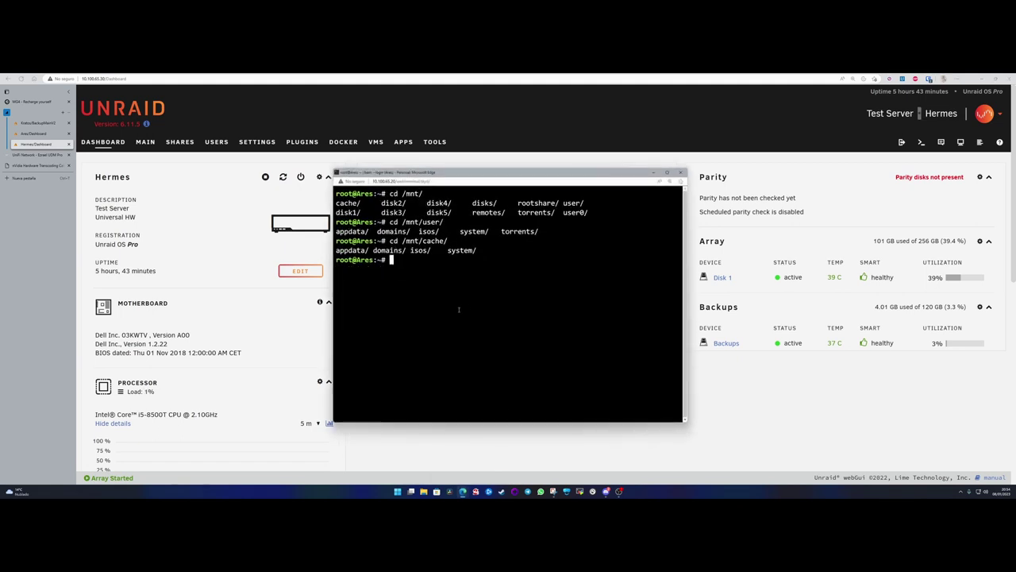
left_click(681, 172)
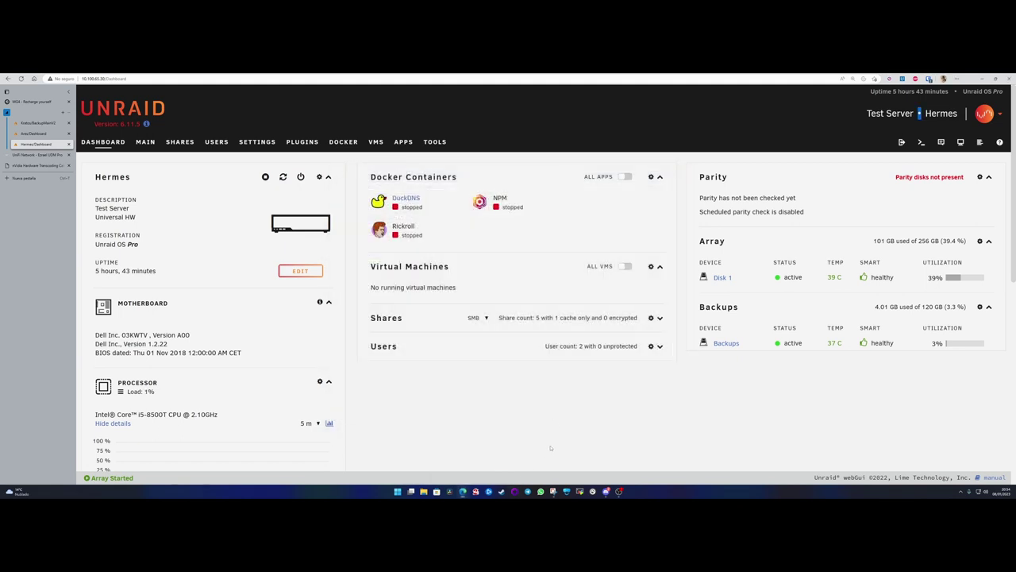
- Open a web terminal on Hermes and type 'cd /' at the root prompt
left_click(921, 142)
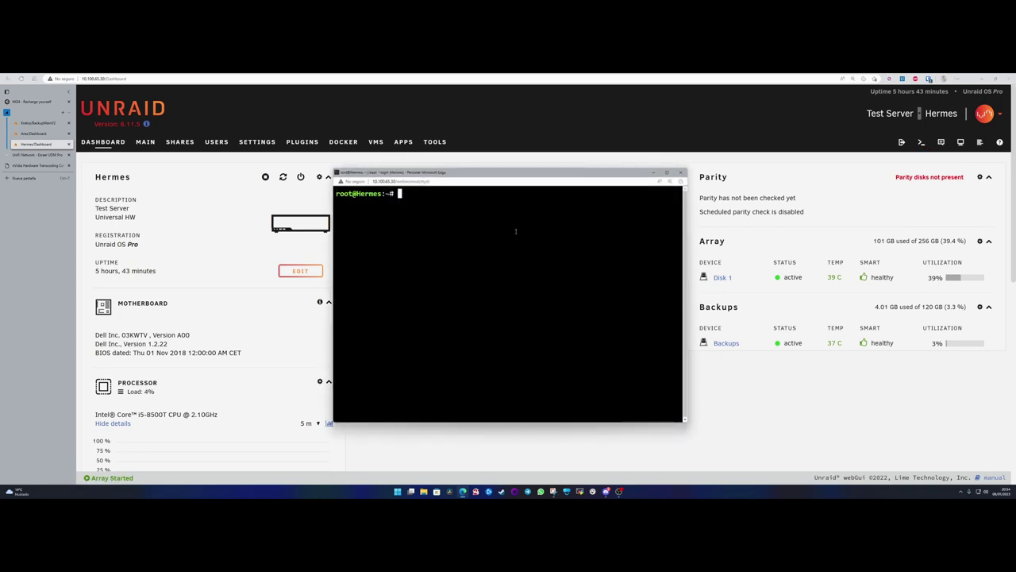
type("cd /")
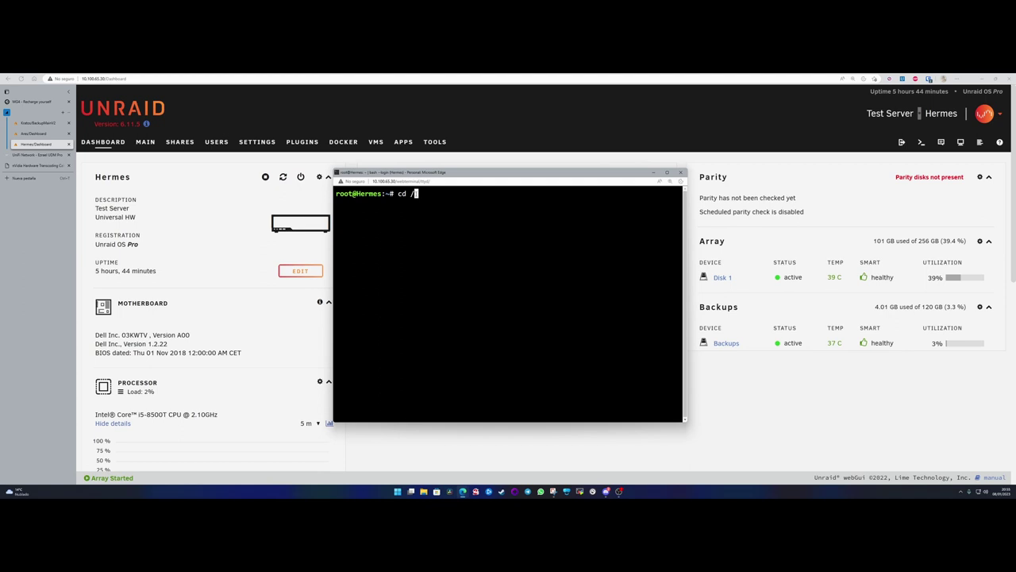
- Move the terminal off the Docker Containers panel and complete 'cd /mnt/' at the prompt
left_click_drag(459, 175, 555, 192)
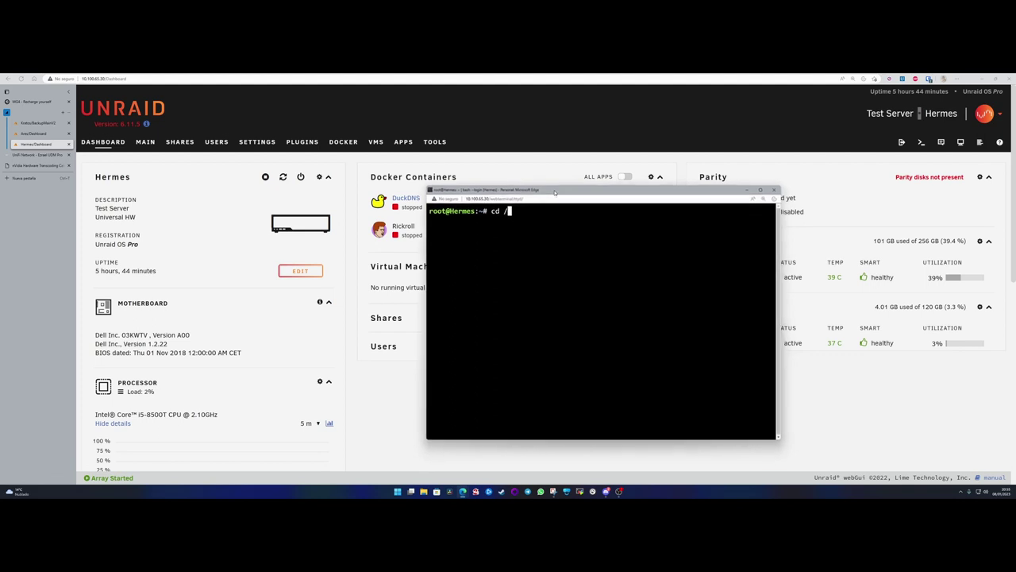
left_click_drag(554, 192, 555, 189)
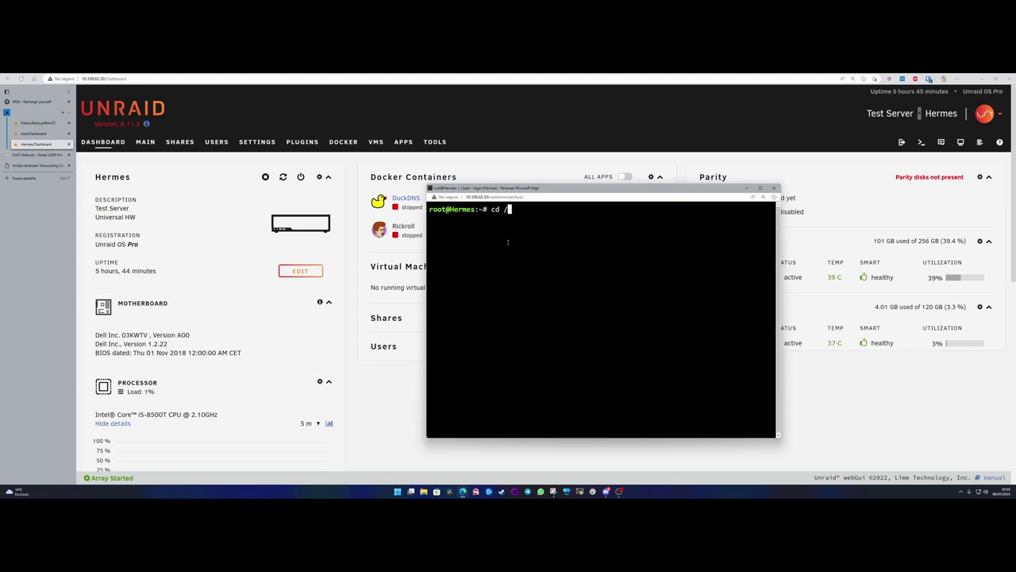
type("mnt/")
- Change into /mnt/user/appdata/ using Tab completion and list its folders
key("Tab")
key("Tab")
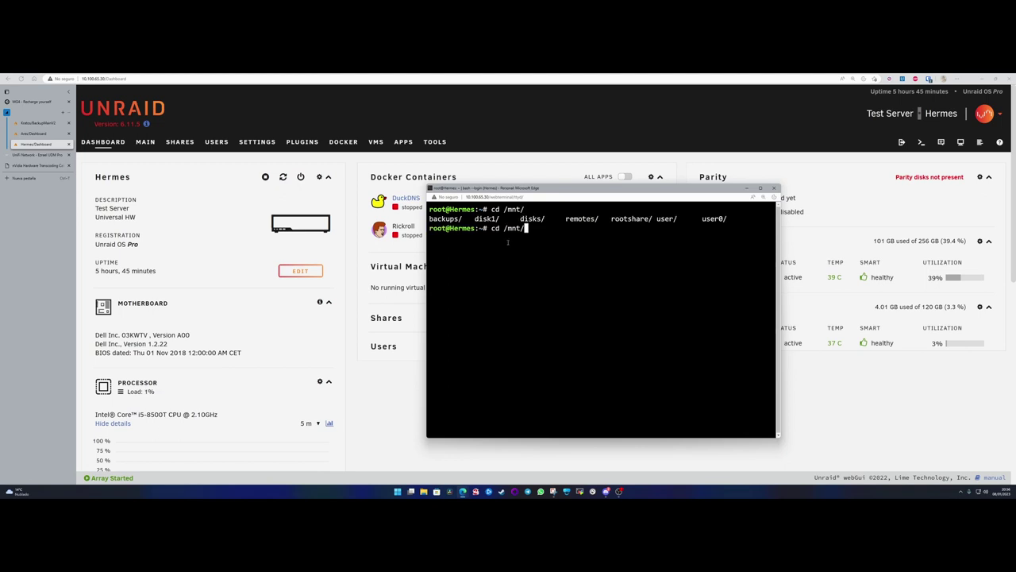
type("user/")
key("Tab")
key("Tab")
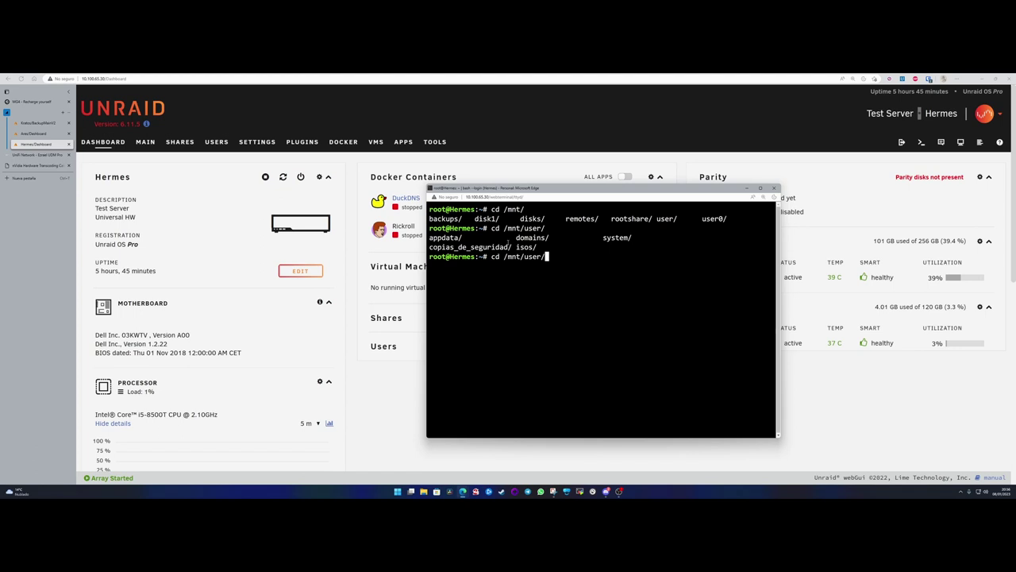
type("appdata/")
key("Return")
type("ls")
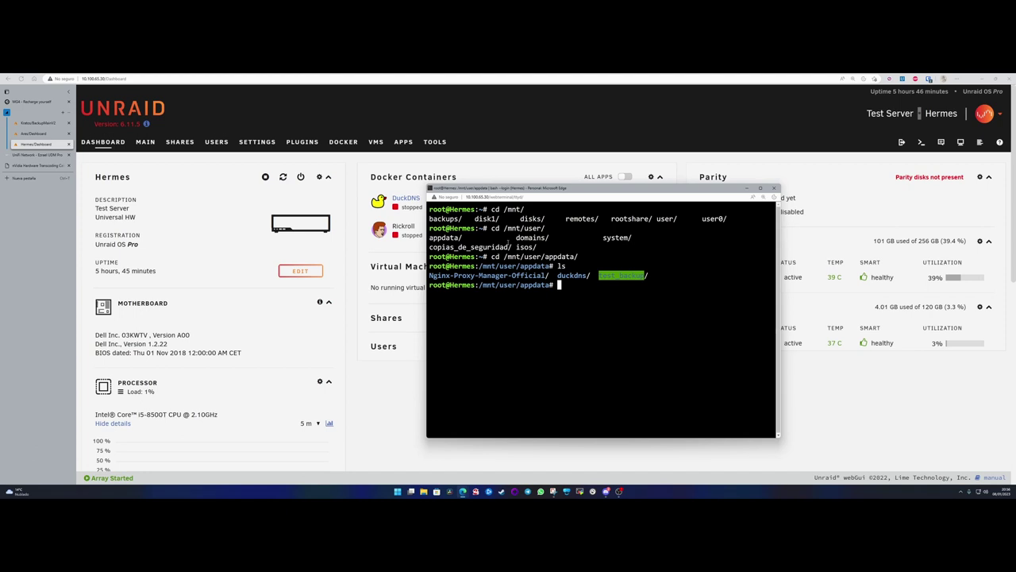
- Rename duckdns/ to duckdns_old/ with mv and list appdata to confirm
type("mv duc")
key("Tab")
key("BackSpace")
type("duc")
key("Tab")
key("BackSpace")
type("_old")
key("Left")
key("Left")
key("Left")
key("Left")
key("Left")
key("Left")
key("Left")
key("Left")
key("Left")
key("Left")
key("Left")
key("Left")
key("Left")
key("Right")
type("/")
key("Right")
key("Right")
key("Right")
key("Right")
key("Right")
key("Right")
key("Right")
key("Right")
key("Right")
key("Right")
key("Right")
key("Right")
type("/")
key("Return")
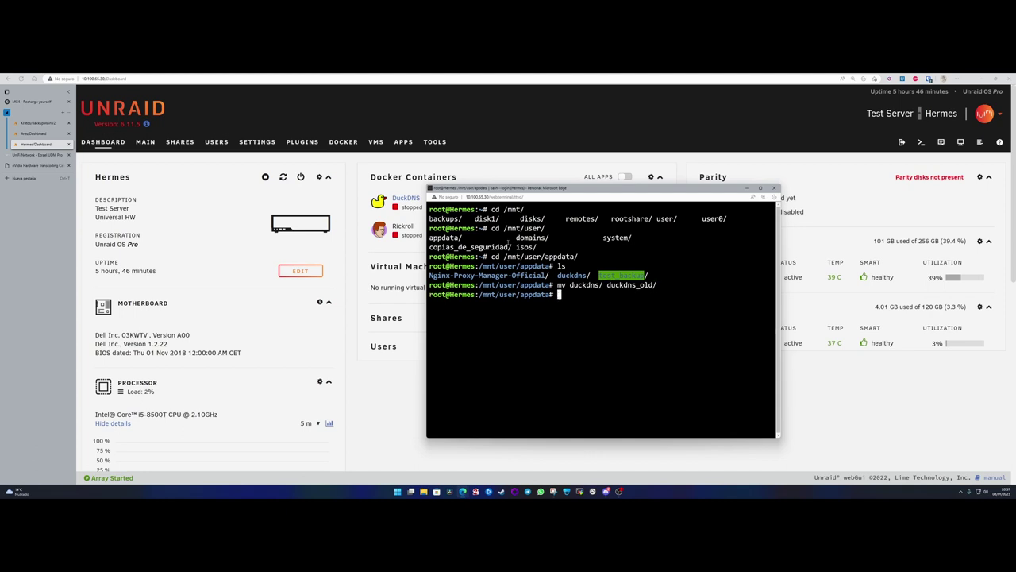
type("ls")
key("Return")
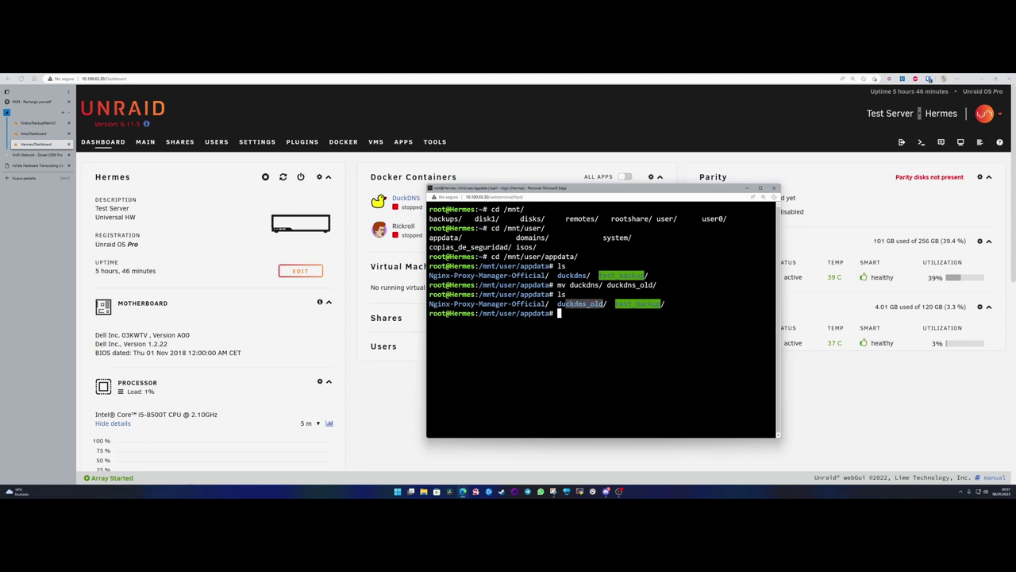
left_click_drag(558, 304, 607, 303)
left_click(588, 304)
type("cd")
type(" /")
type("mnt/")
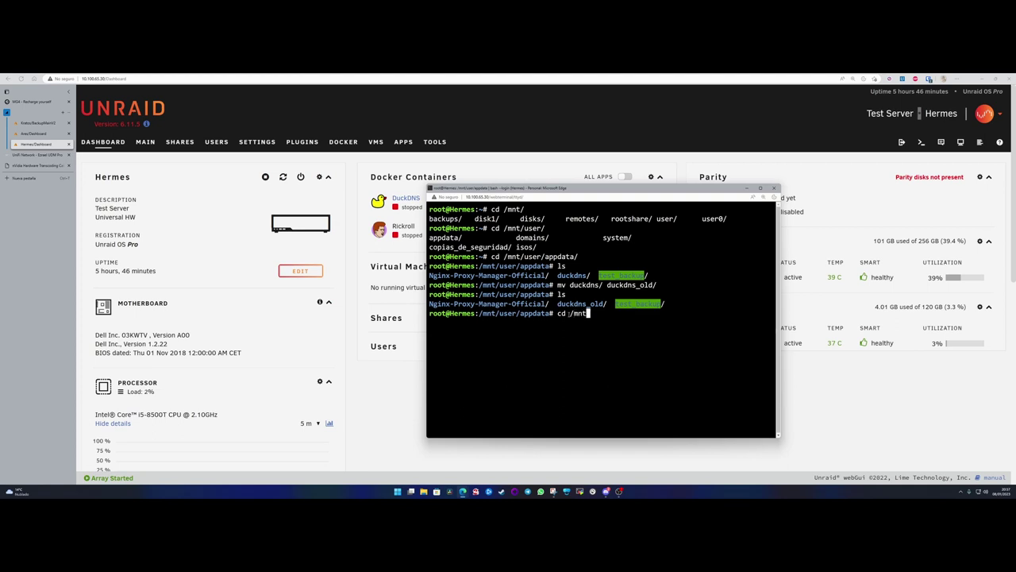
type("user/cop")
key("Tab")
type("bkp_")
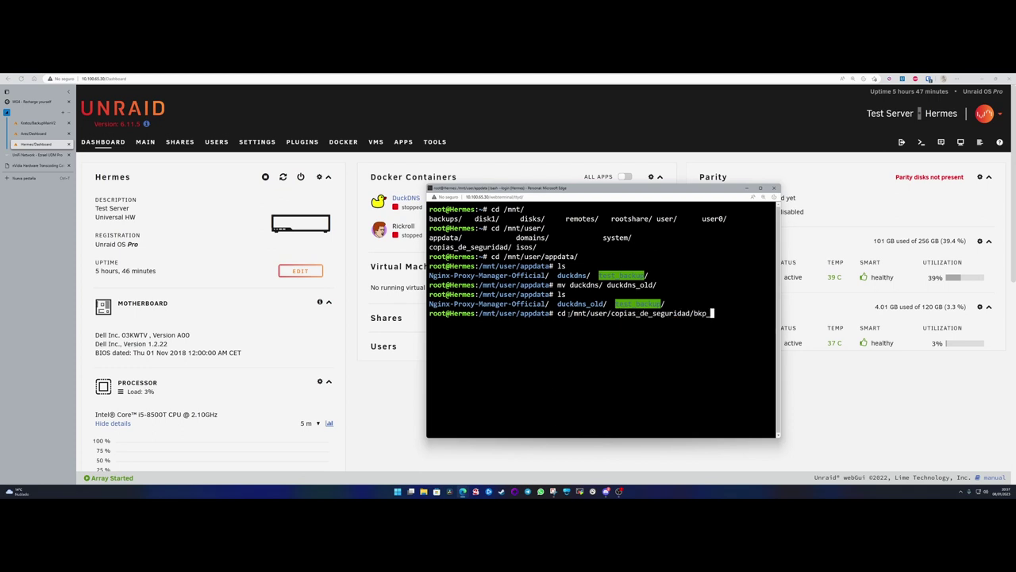
type("ap")
key("Tab")
key("Tab")
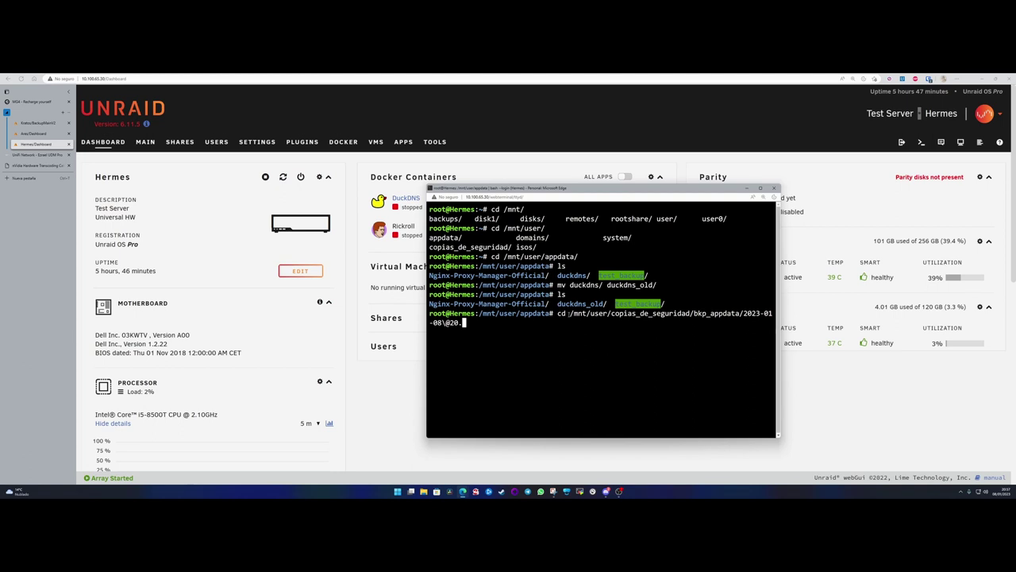
type("4")
key("Tab")
key("Return")
type("ls")
key("Return")
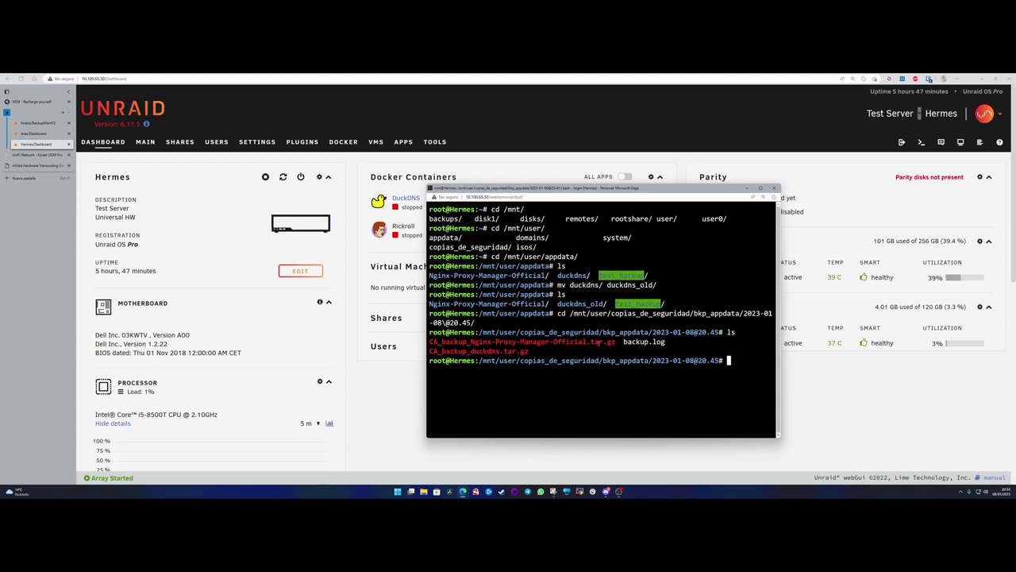
- Highlight the Nginx backup's tar.gz extension, then switch to the Unraid dashboard window
left_click_drag(591, 342, 616, 341)
left_click(536, 351)
mouse_move(463, 490)
left_click(446, 463)
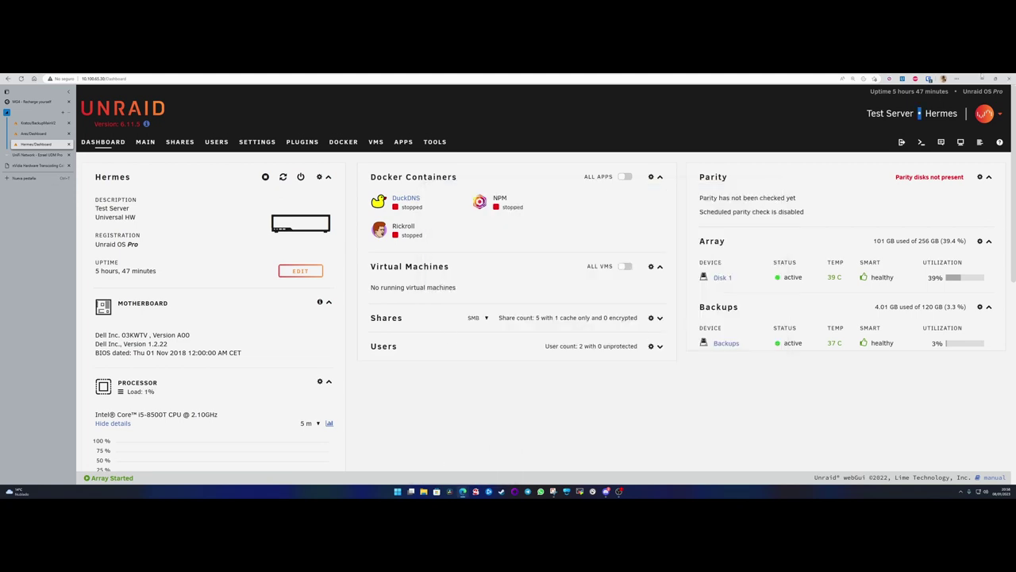
- Extract CA_backup_duckdns.tar.gz with tar -xf and list the resulting duckdns folder
left_click(983, 78)
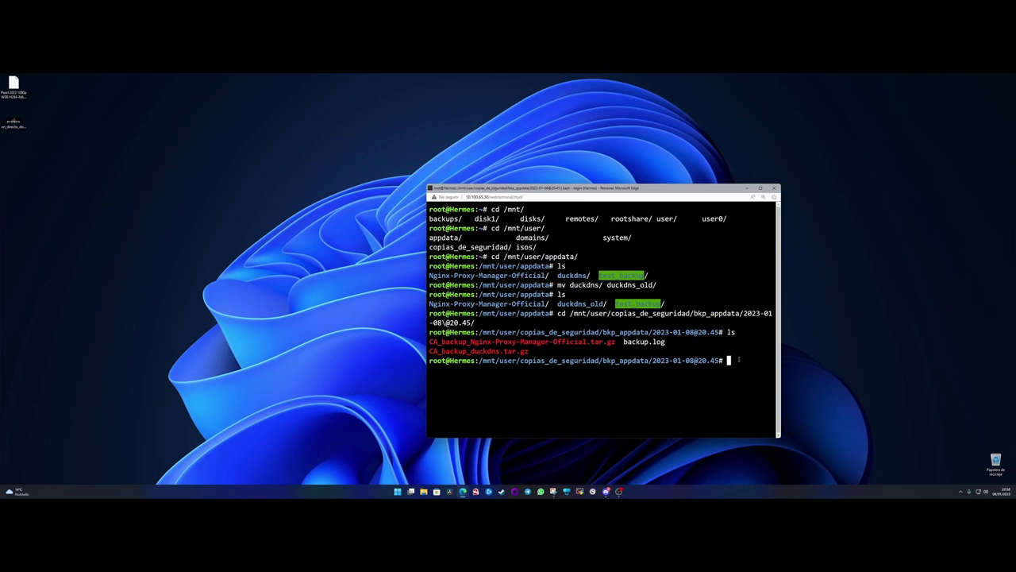
type("tar -xf CA")
key("Tab")
type("d")
key("Tab")
key("Return")
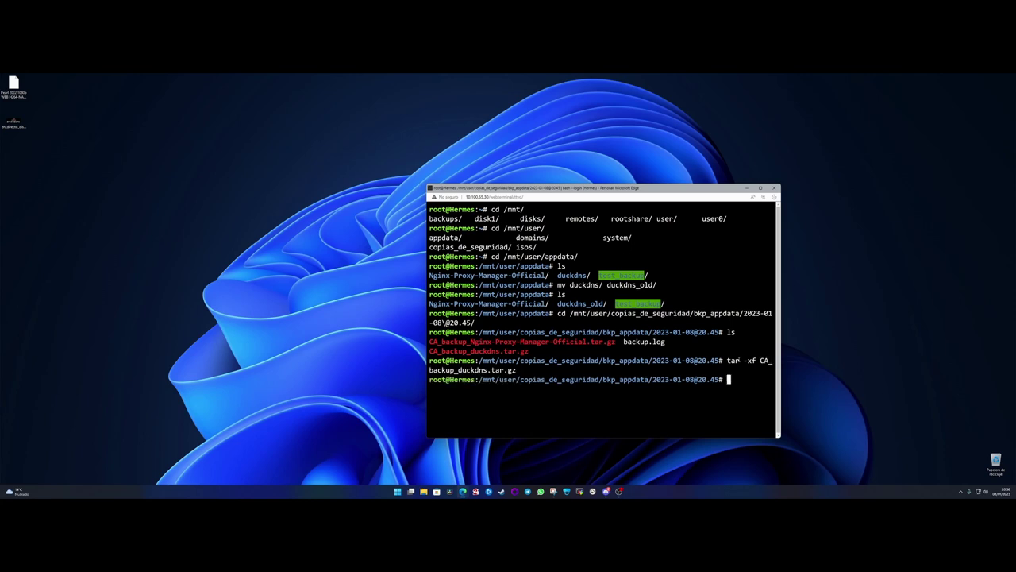
type("ls")
key("Return")
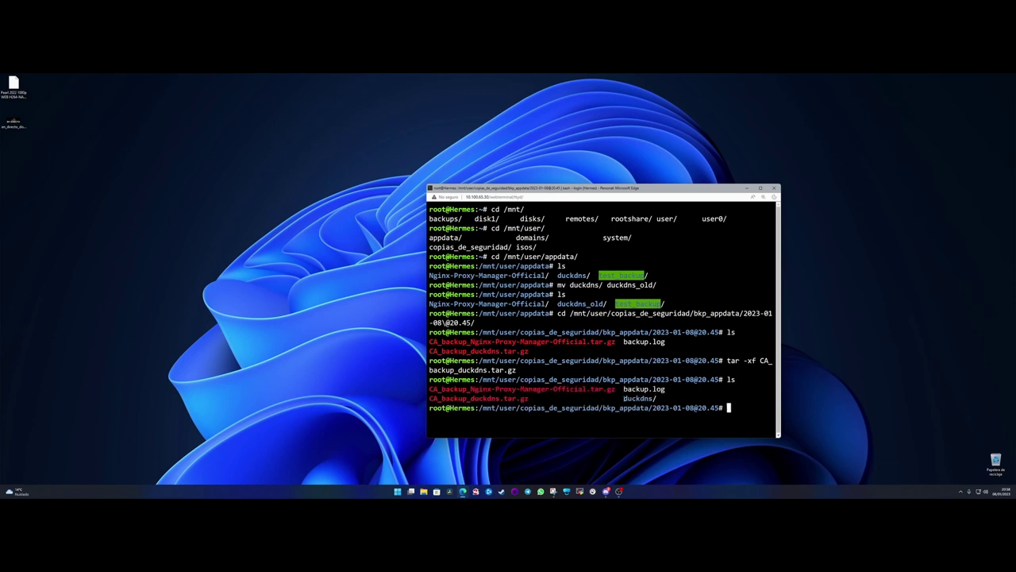
double_click(624, 398)
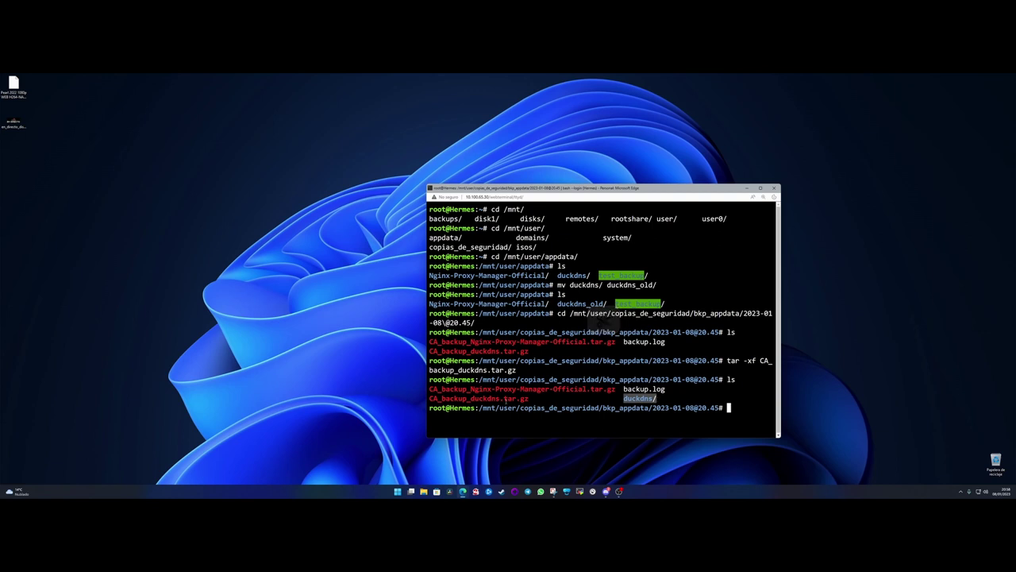
left_click_drag(529, 398, 429, 398)
left_click(650, 417)
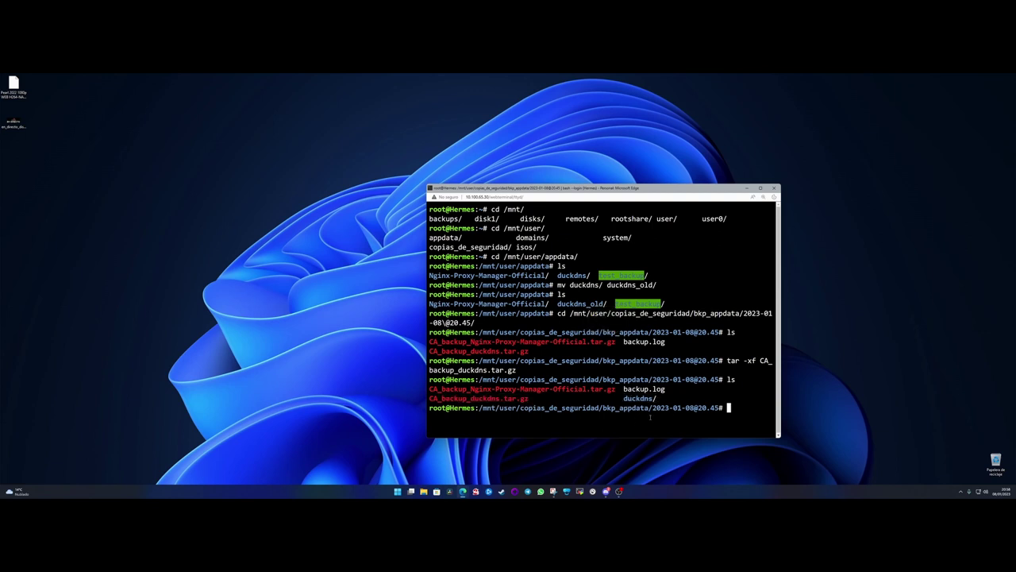
- Move the extracted duckdns/ folder into /mnt/user/appdata/
type("mv d")
key("Tab")
key("BackSpace")
type("/")
left_click_drag(427, 183, 311, 151)
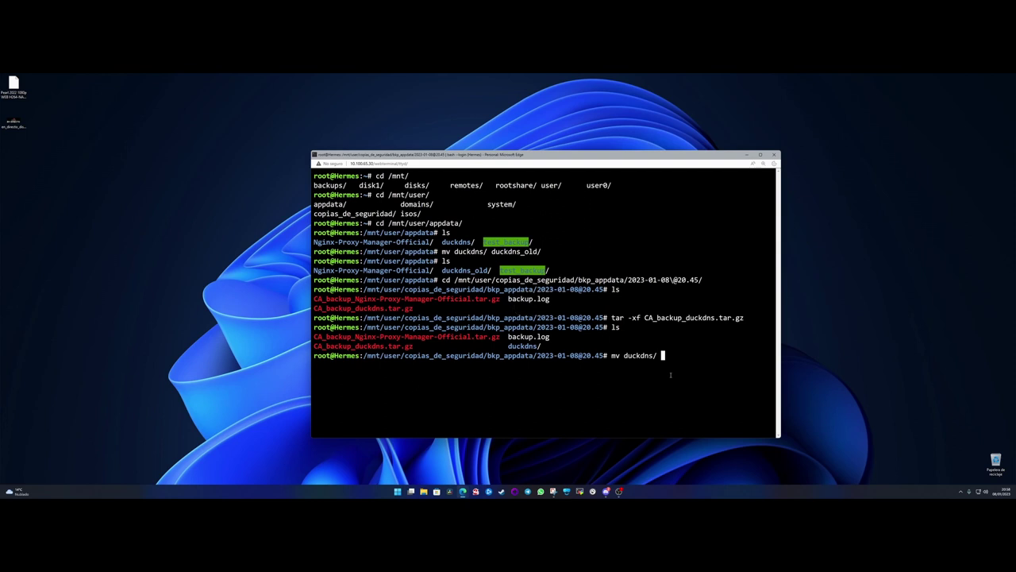
type("/mnt/user/appdata/")
key("Return")
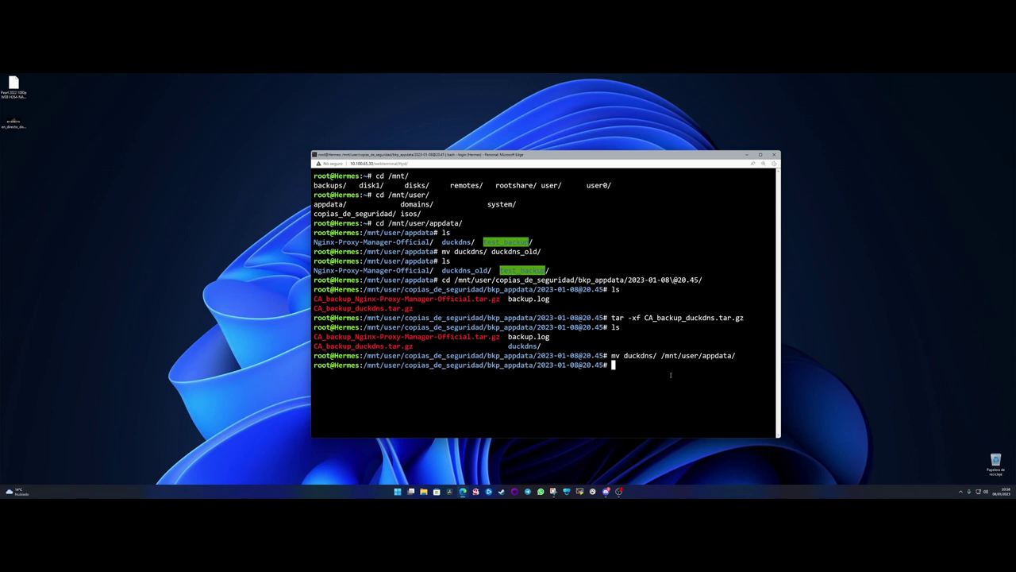
- List /mnt/user/appdata/ to confirm duckdns sits beside duckdns_old
type("cd /mnt/user/appdata/")
key("Return")
type("ls")
key("Return")
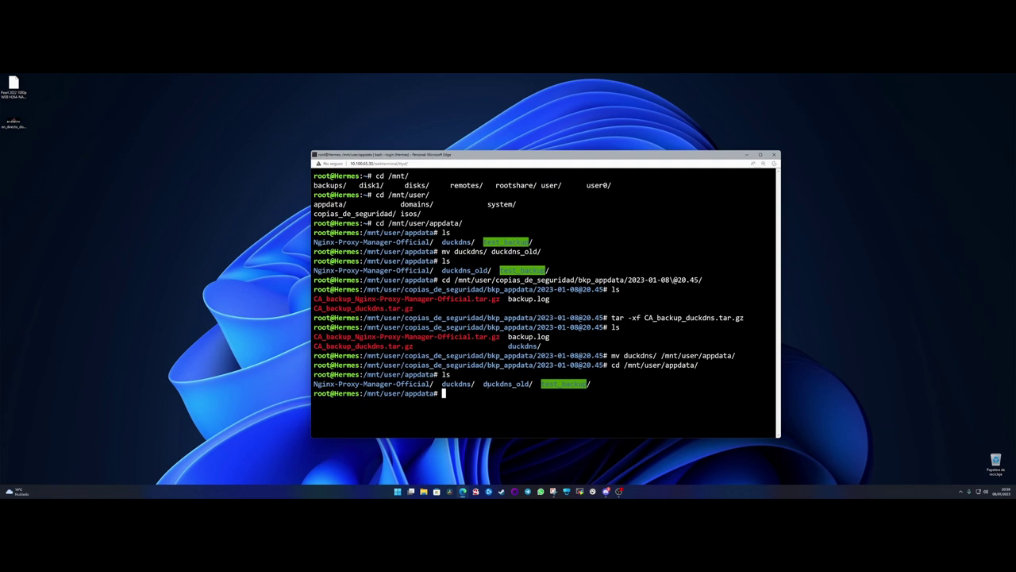
left_click_drag(484, 383, 536, 385)
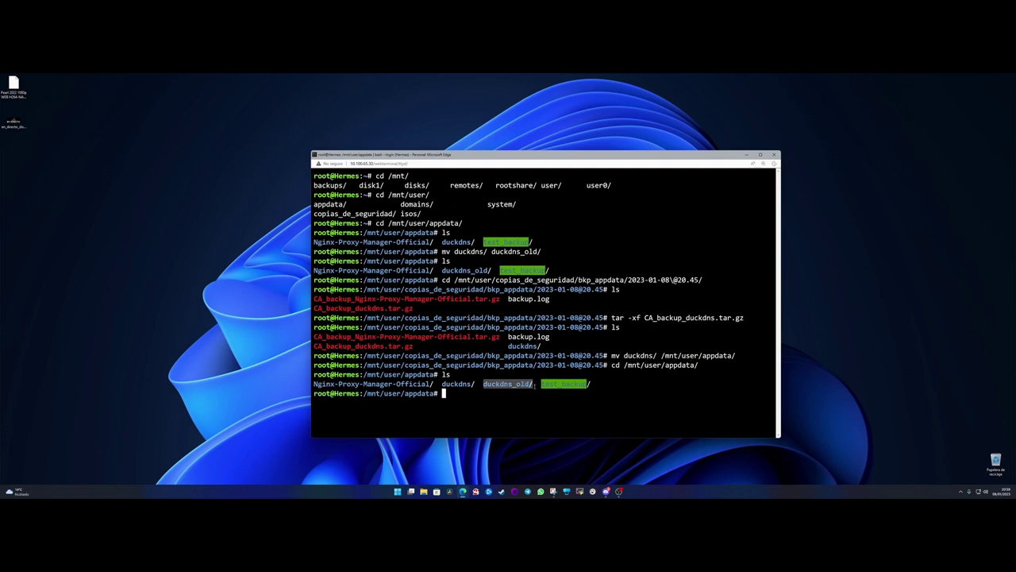
left_click_drag(443, 384, 475, 384)
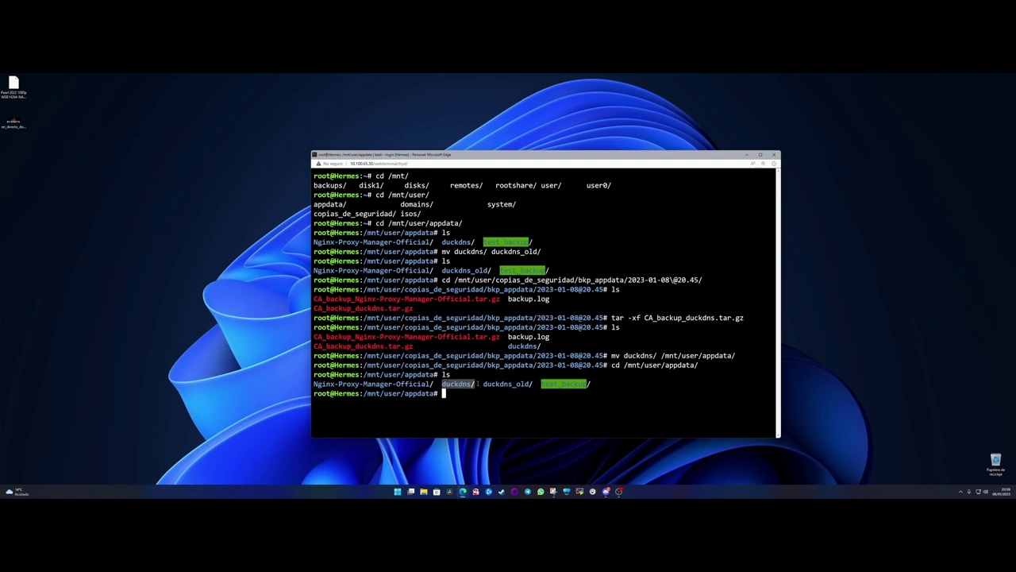
left_click(474, 384)
- Return to the Dashboard and start the DuckDNS container
mouse_move(465, 491)
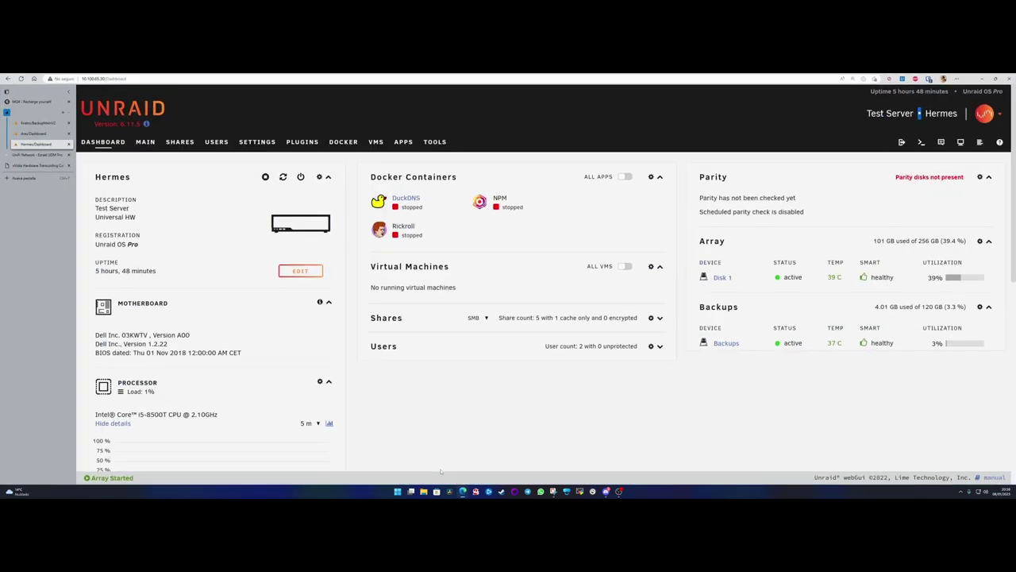
left_click(441, 462)
left_click(379, 201)
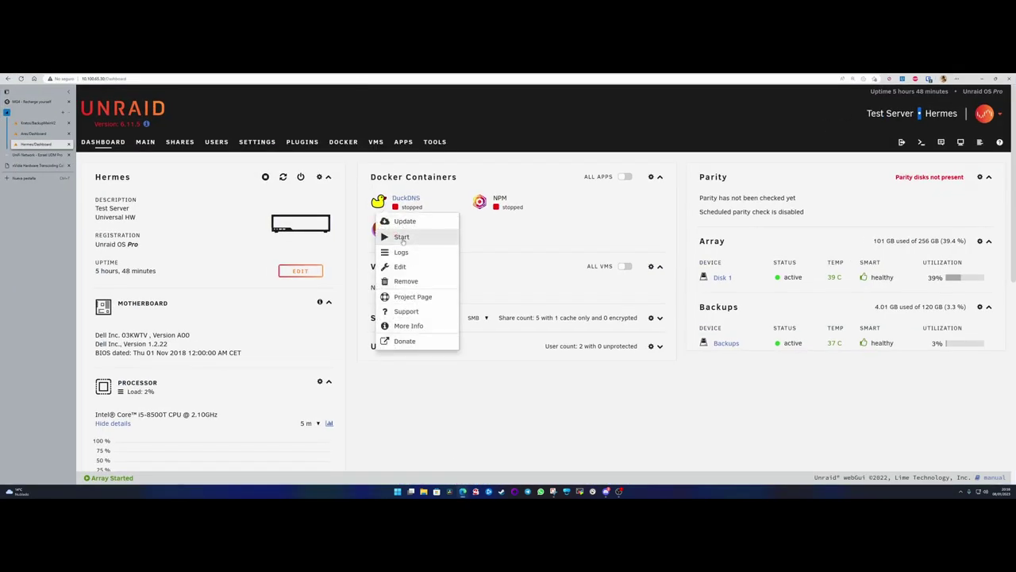
left_click(405, 235)
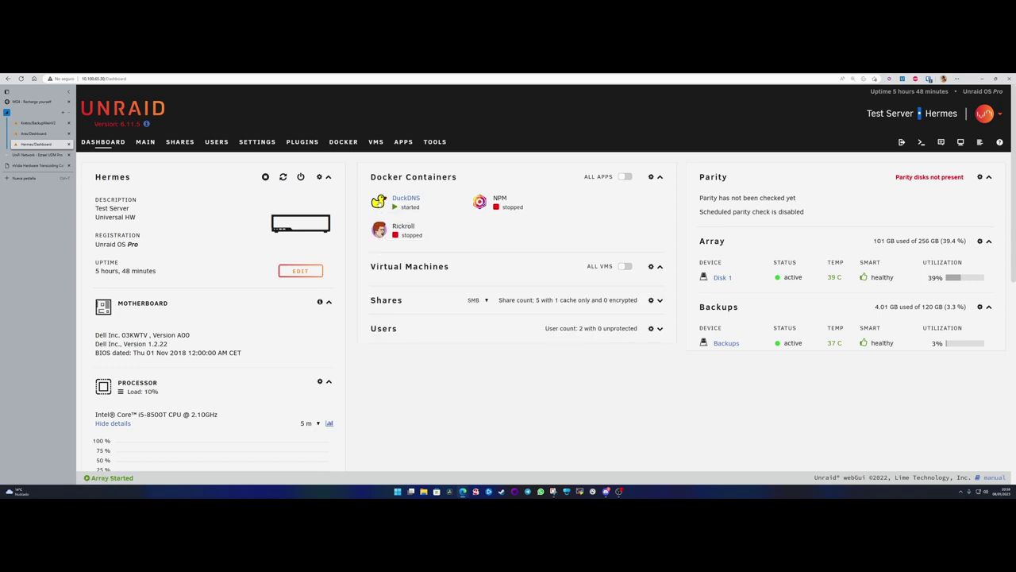
- Inspect DuckDNS's settings, confirming the appdata path /mnt/user/appdata/duckdns, then return unsaved
left_click(379, 201)
left_click(400, 317)
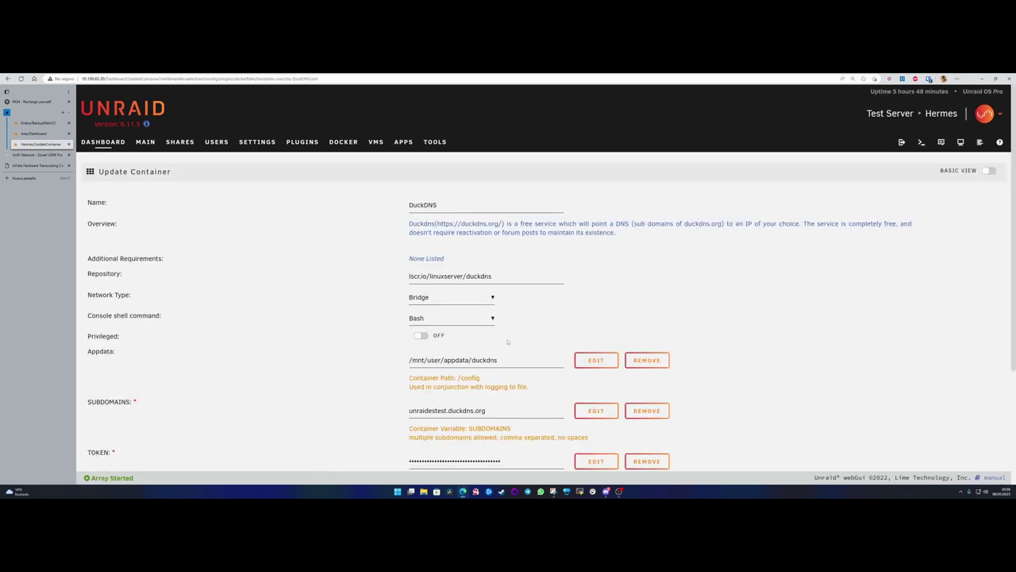
scroll(525, 335, "down", 2)
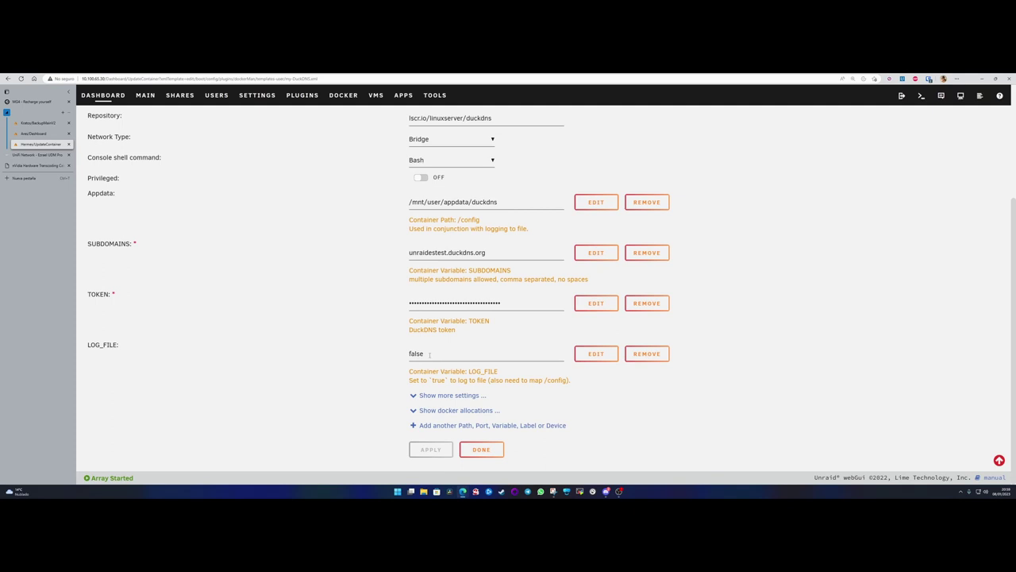
left_click(449, 394)
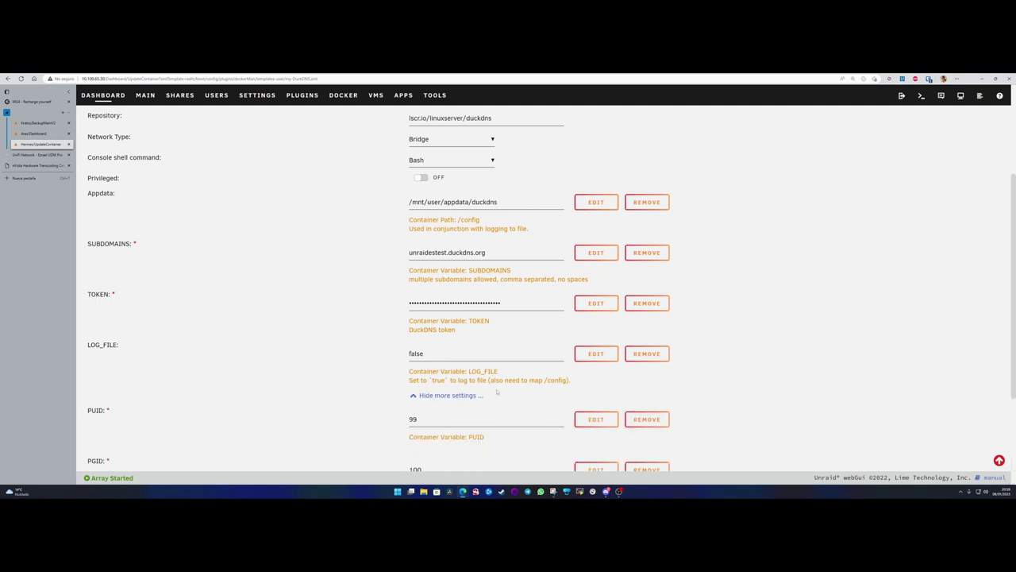
scroll(448, 395, "down", 2)
scroll(504, 389, "up", 4)
scroll(504, 389, "up", 1)
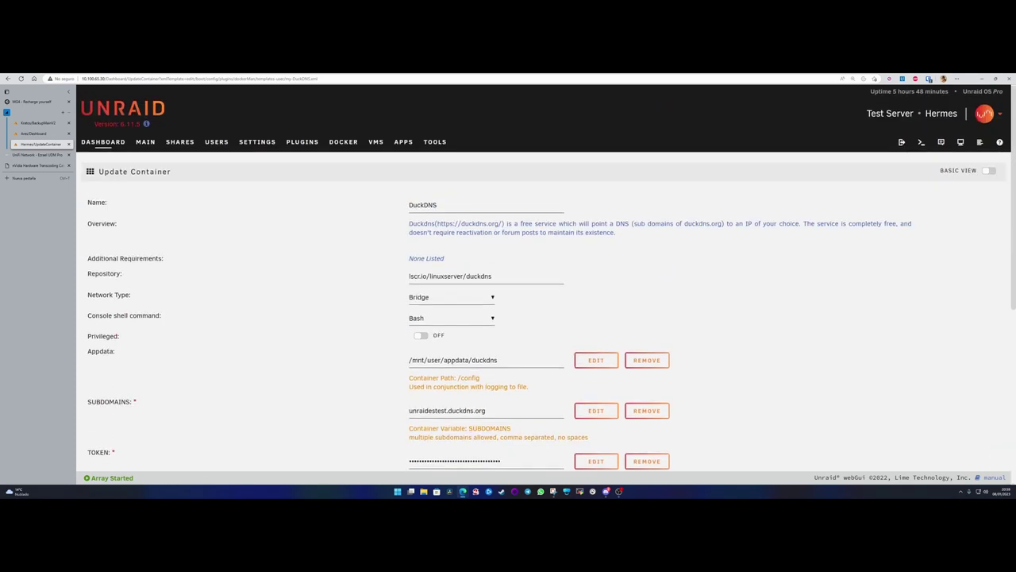
left_click_drag(442, 360, 499, 360)
left_click(502, 361)
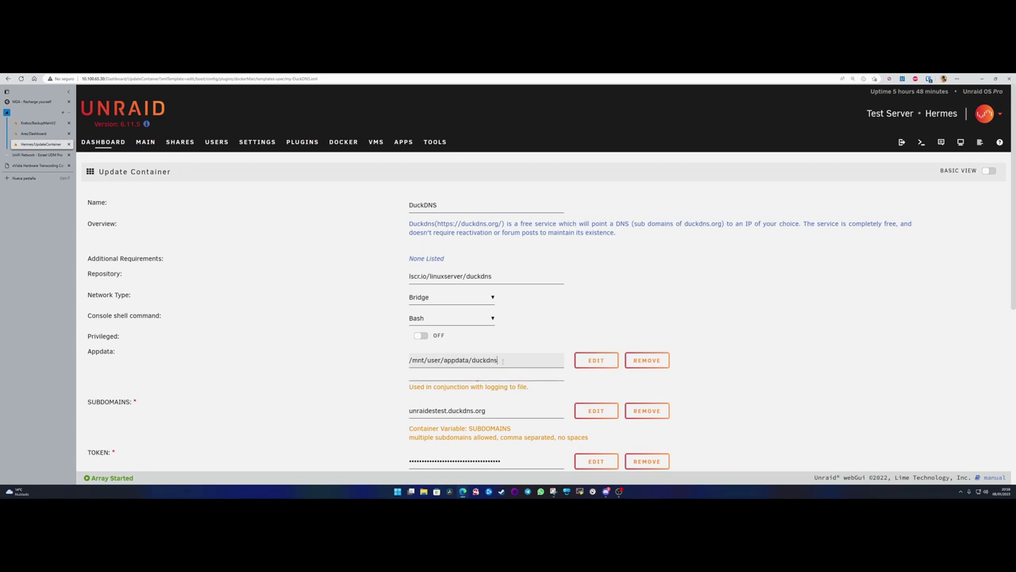
double_click(502, 361)
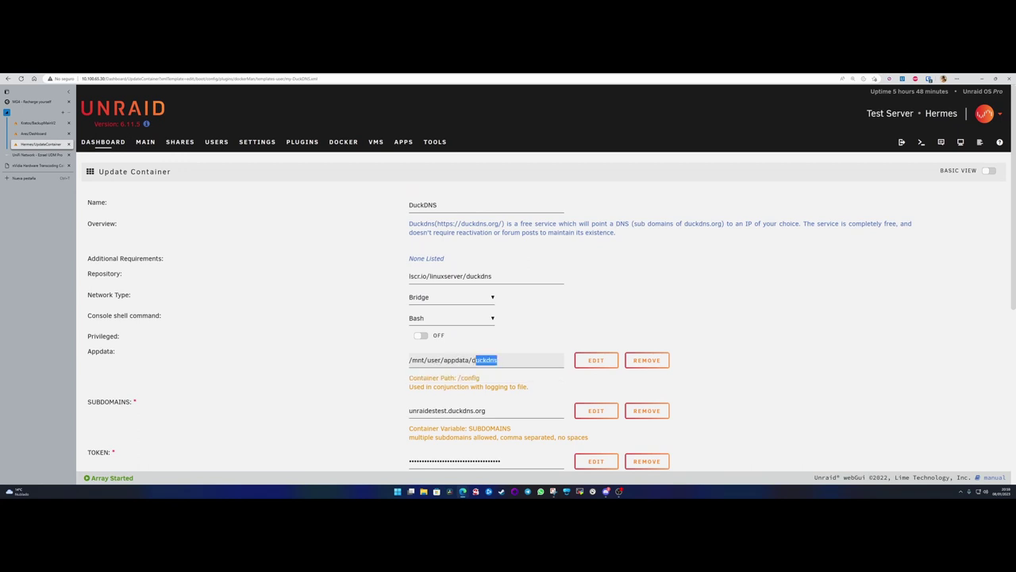
left_click(511, 360)
left_click_drag(501, 360, 472, 360)
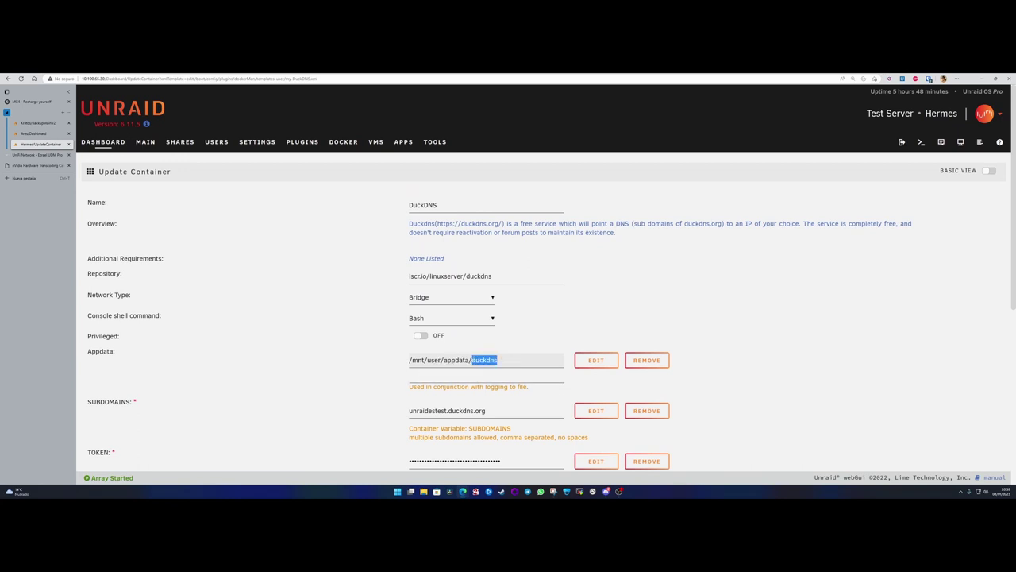
left_click(107, 145)
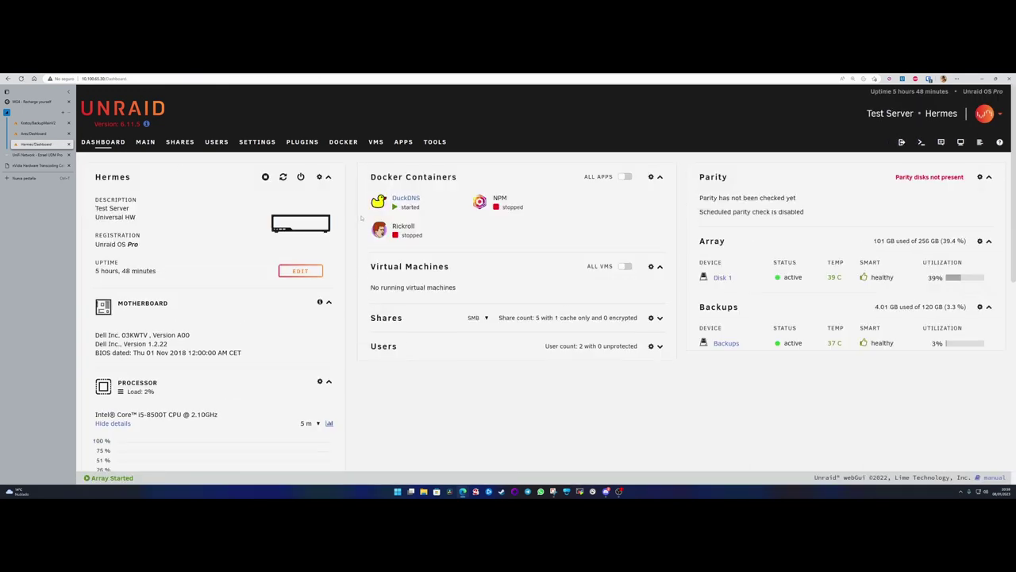
left_click(379, 229)
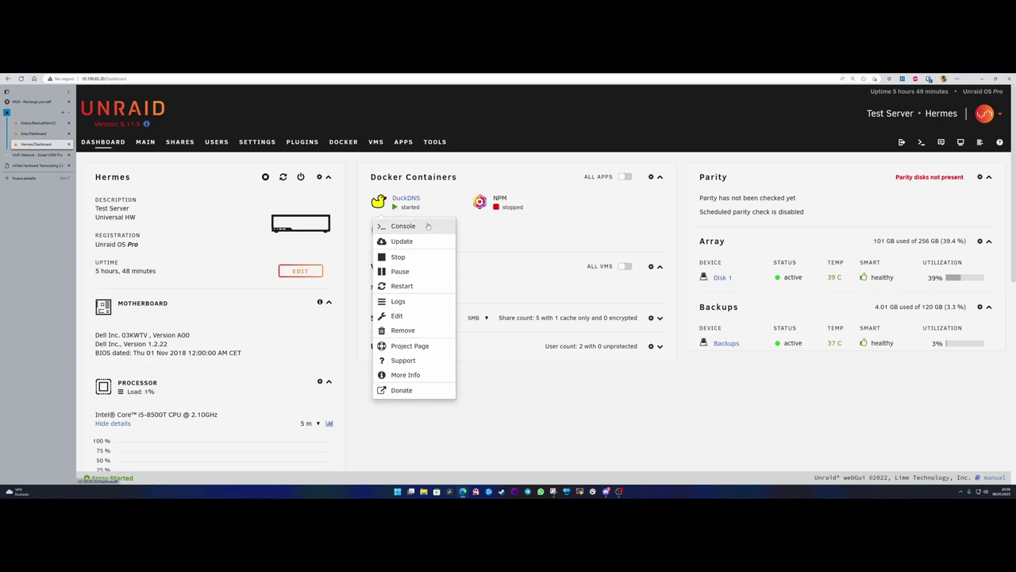
left_click(400, 301)
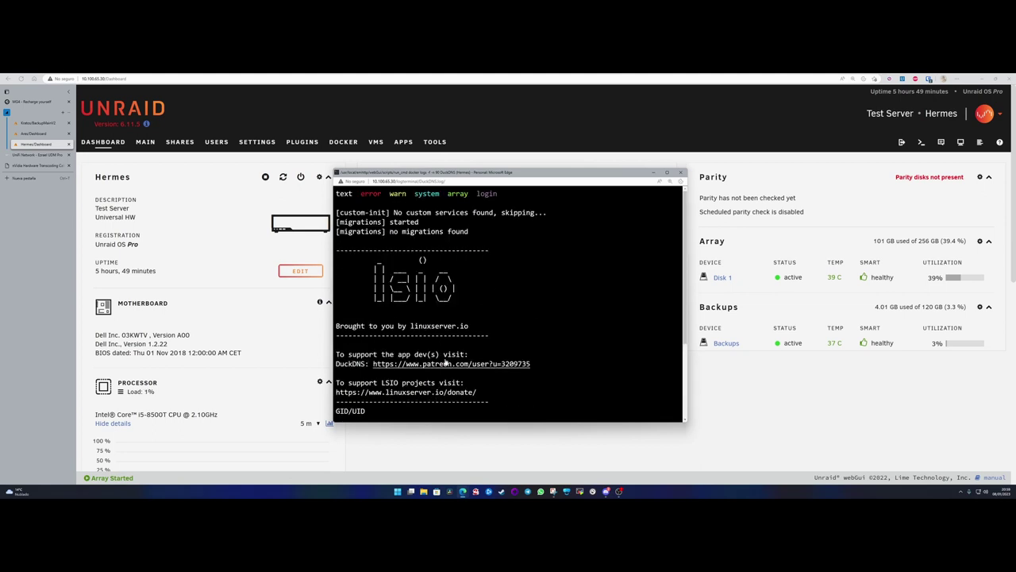
left_click(680, 171)
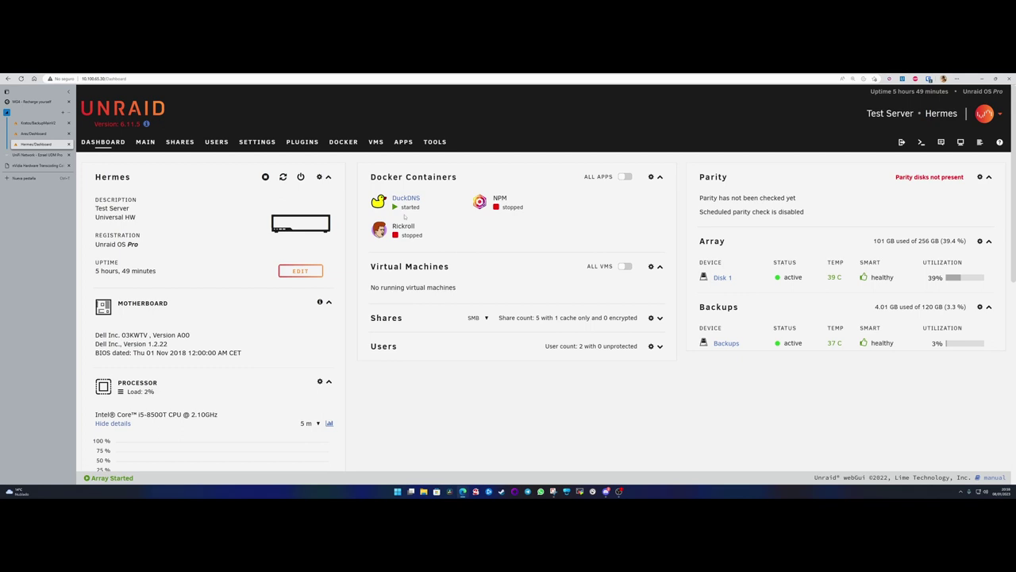
- Delete duckdns_old with rm -r and list appdata to confirm removal
left_click(617, 464)
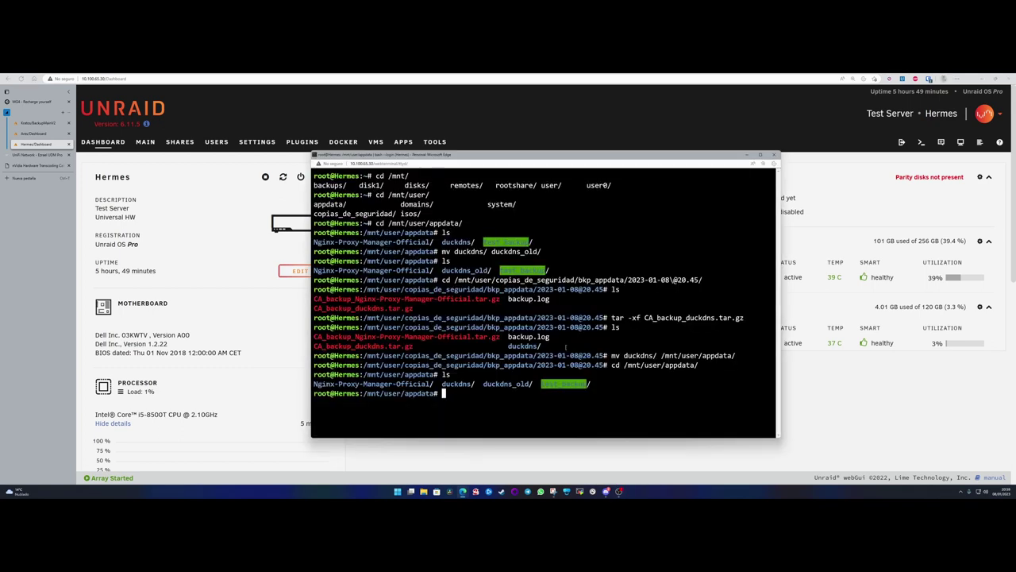
type("rm -r d")
key("Tab")
type("_o")
key("Tab")
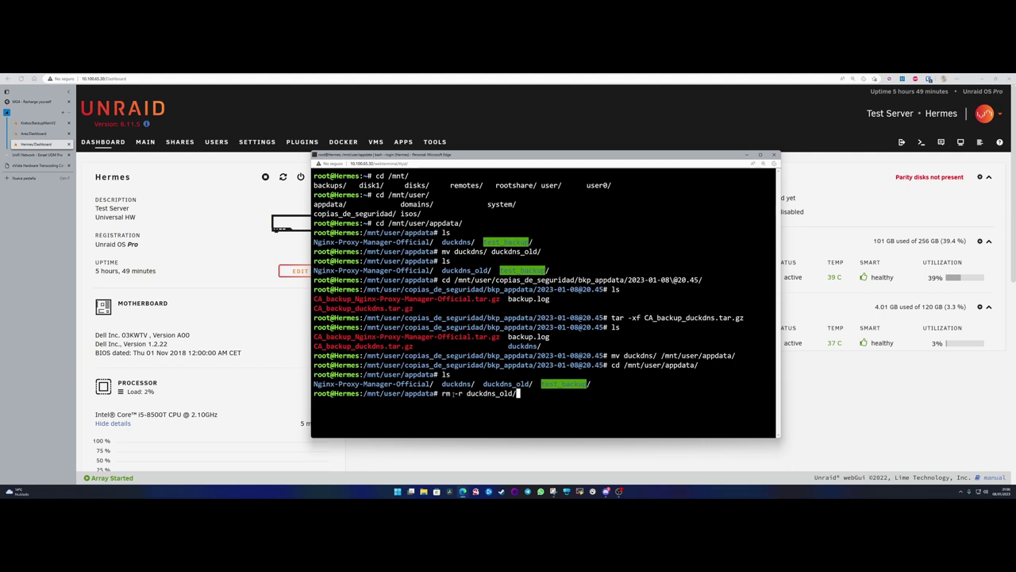
key("Return")
type("ls")
key("Return")
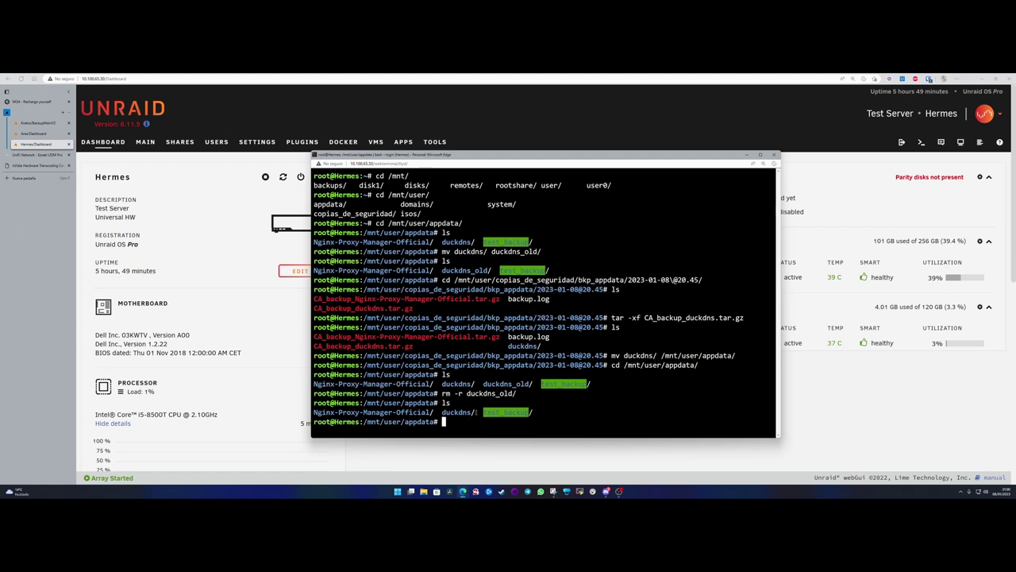
- Highlight the restored duckdns folder in the listing and close the terminal window
left_click_drag(476, 412, 442, 412)
left_click(449, 422)
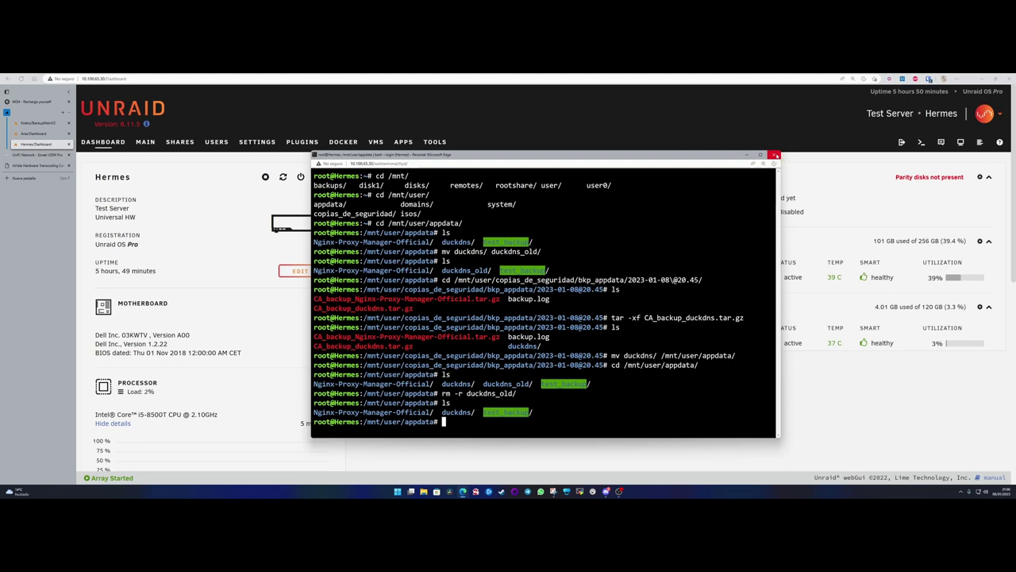
left_click(775, 155)
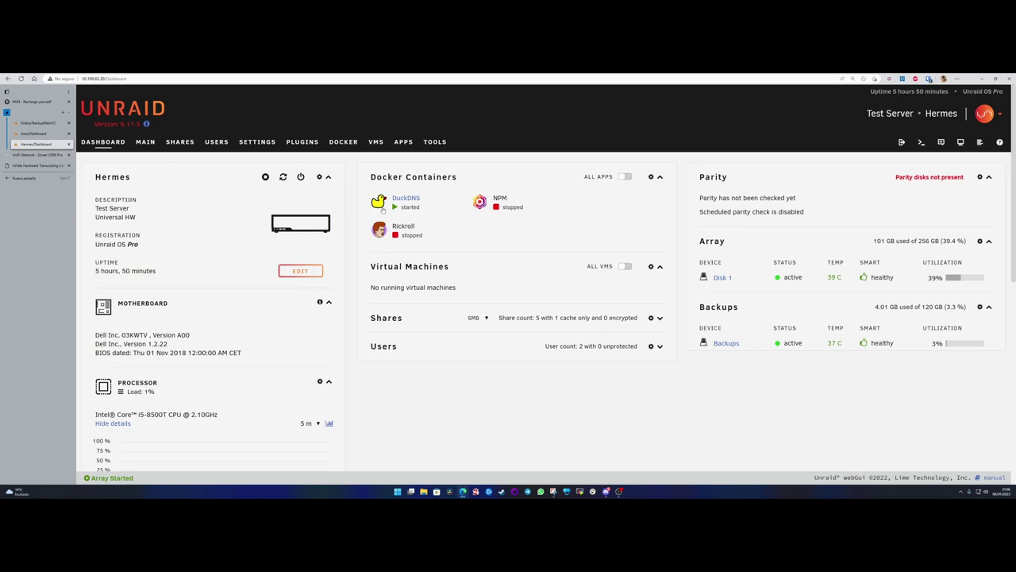
- Stop the DuckDNS container from its dashboard icon menu
left_click(381, 208)
left_click(398, 261)
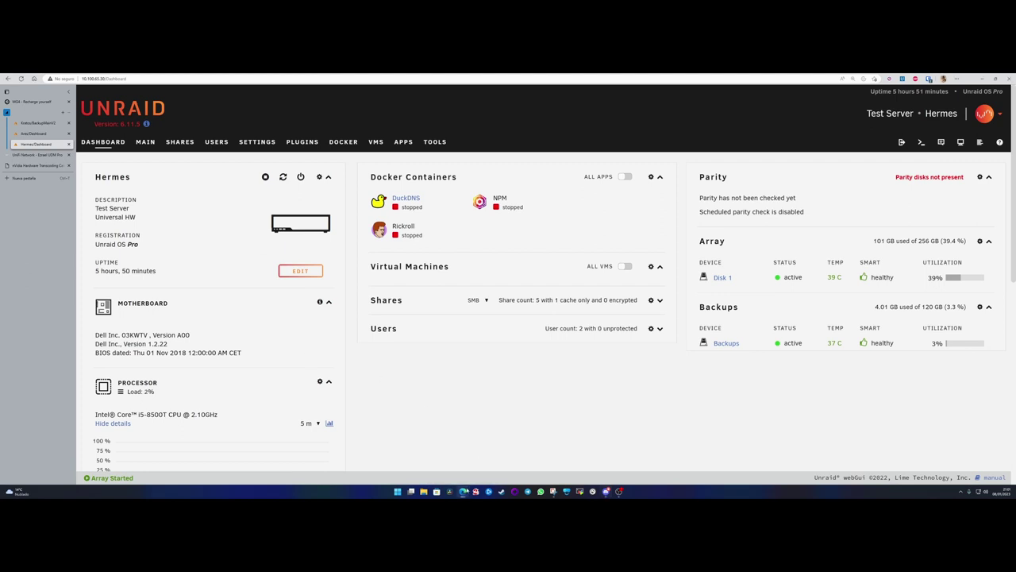
- In a new terminal, run ls -lh in /mnt/user/appdata/ showing duckdns owned by nobody:users
left_click(923, 143)
type("cd /")
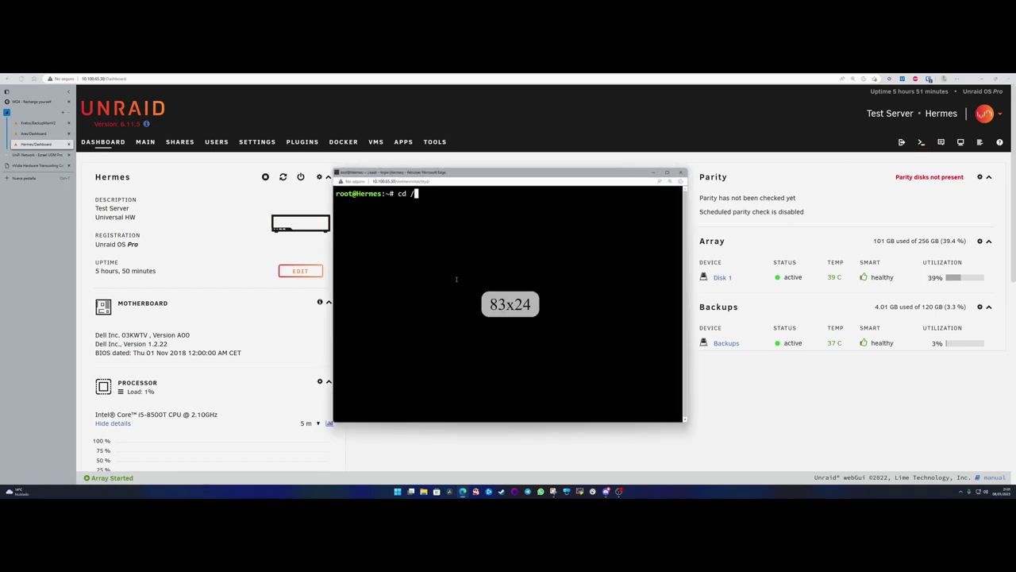
type("mnt/")
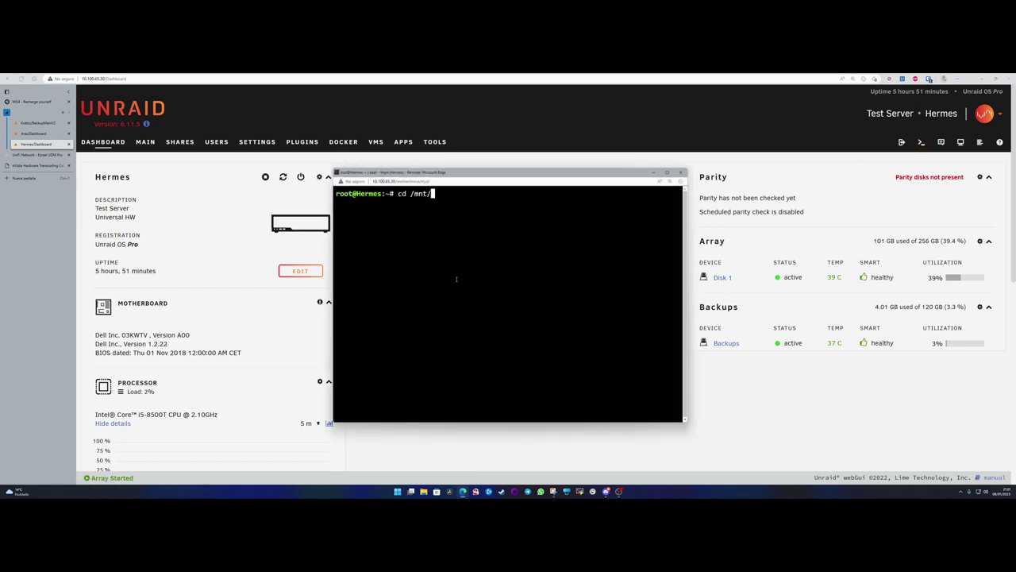
type("user/appdata/")
key("Return")
type("ls")
key("Return")
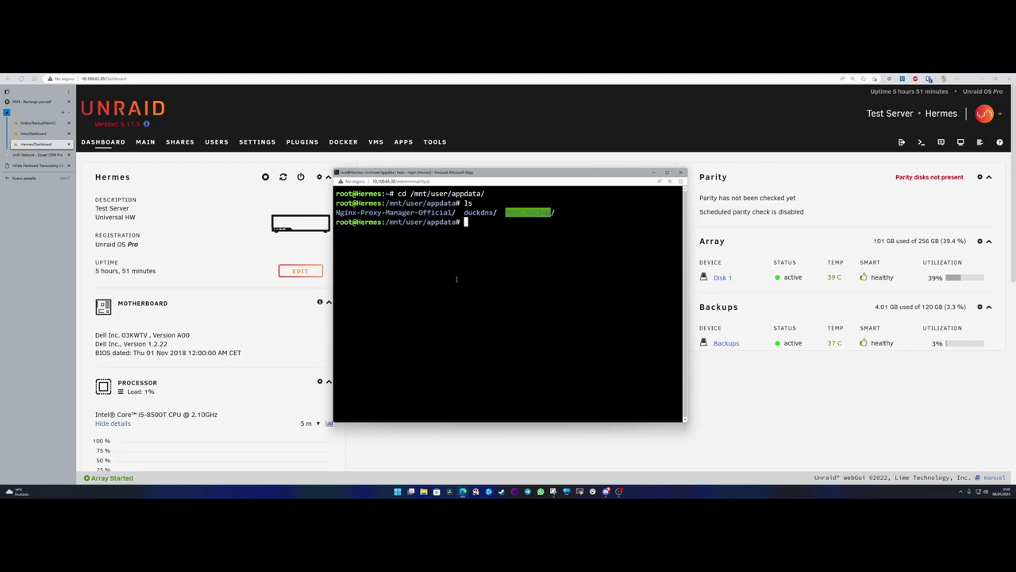
type("ls -lh")
key("Return")
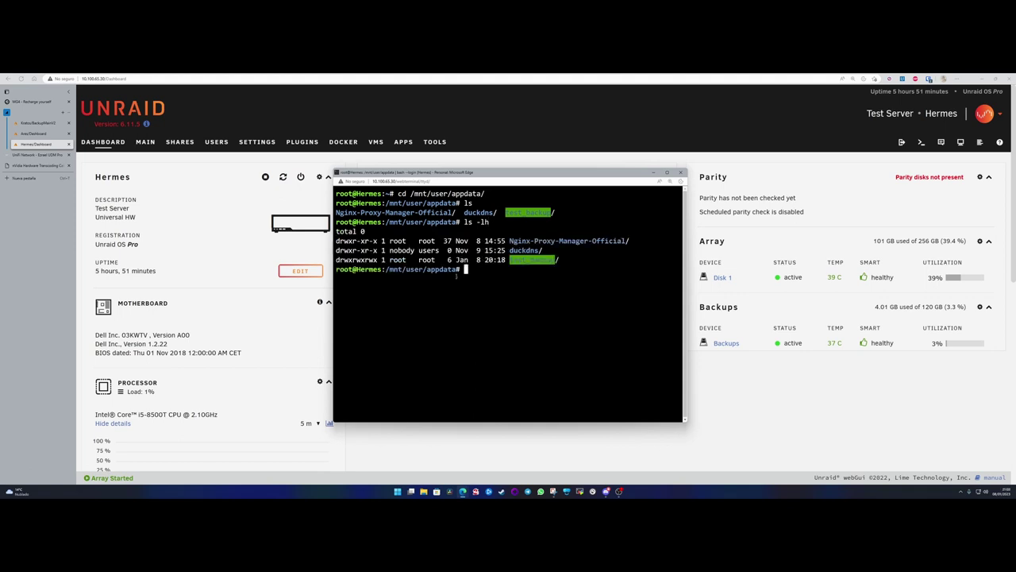
left_click_drag(389, 250, 441, 250)
mouse_move(451, 175)
left_mouse_down()
mouse_move(539, 167)
mouse_move(468, 165)
left_mouse_up()
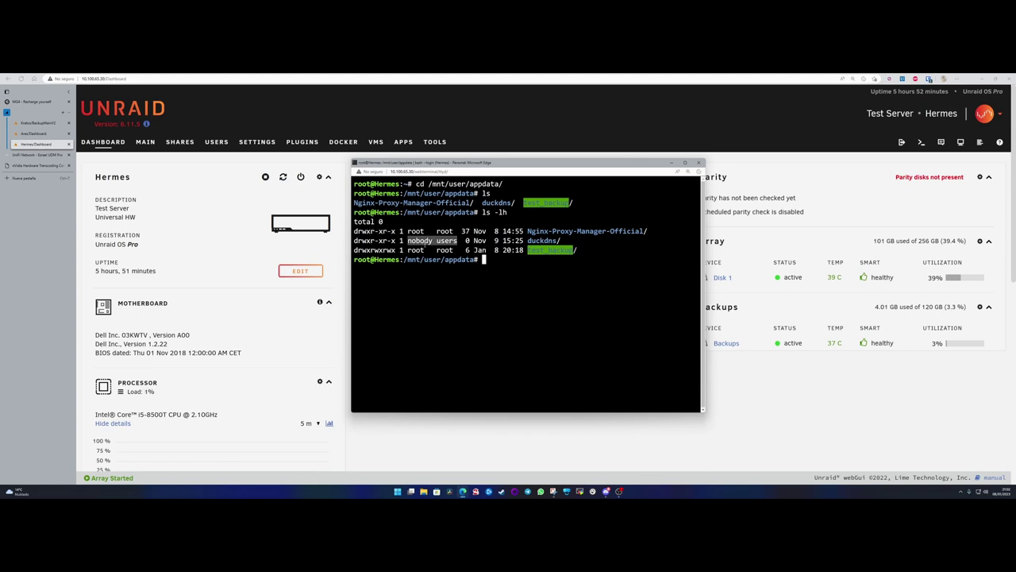
left_click_drag(404, 240, 470, 240)
left_click_drag(407, 239, 459, 239)
- Switch to the Ares server's Dashboard and view its containers and array disk status
left_click(34, 134)
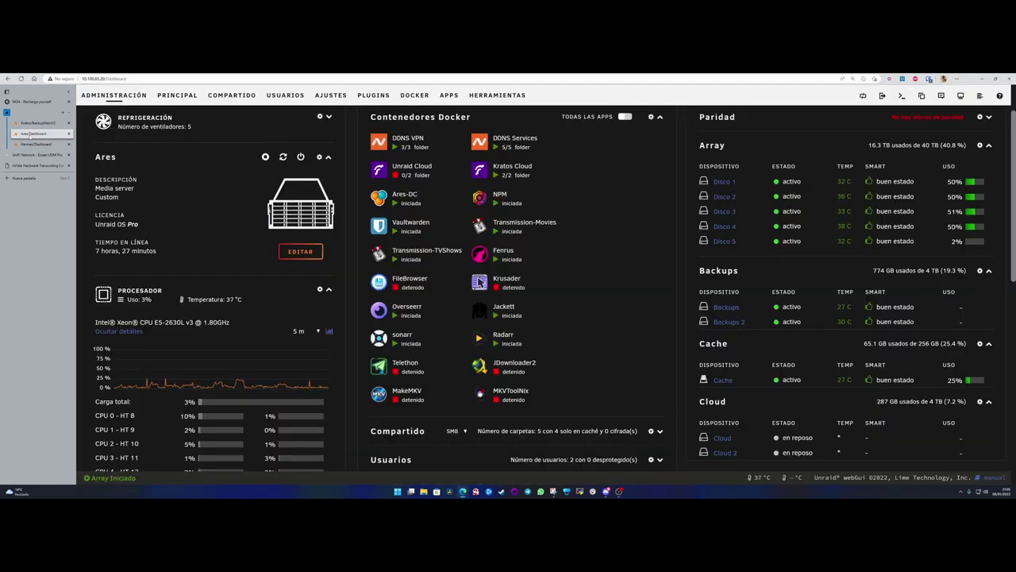
scroll(783, 335, "down", 3)
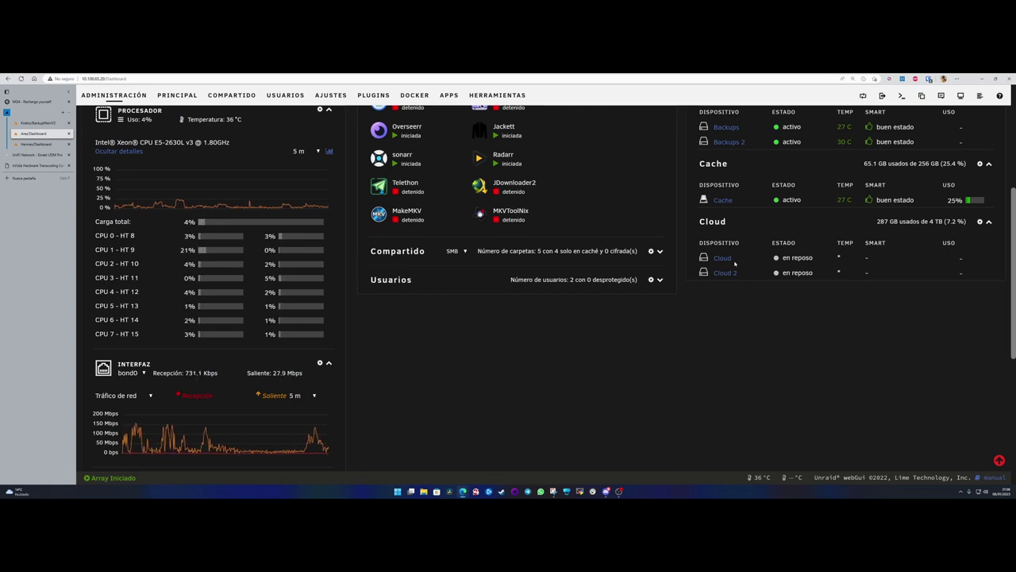
scroll(648, 354, "up", 5)
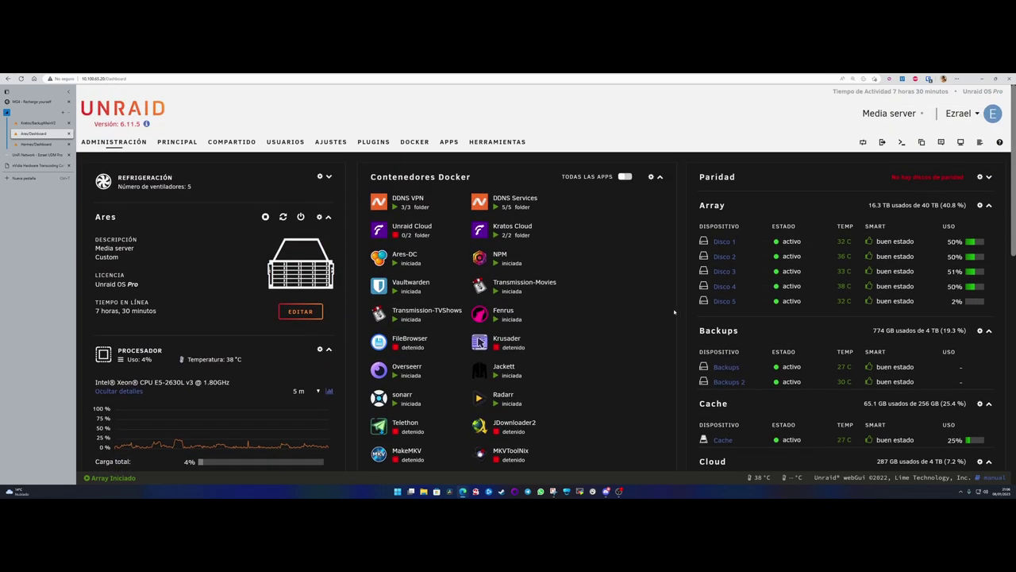
- Open the Kratos server's Dashboard via ADMINISTRACIÓN, review its Array disks, and reload it
left_click(38, 124)
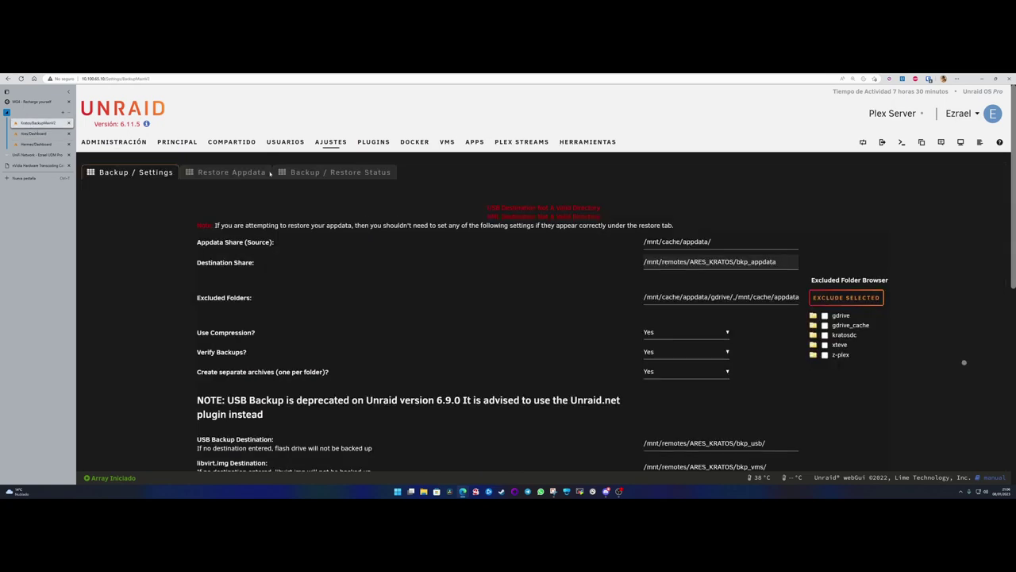
left_click(119, 141)
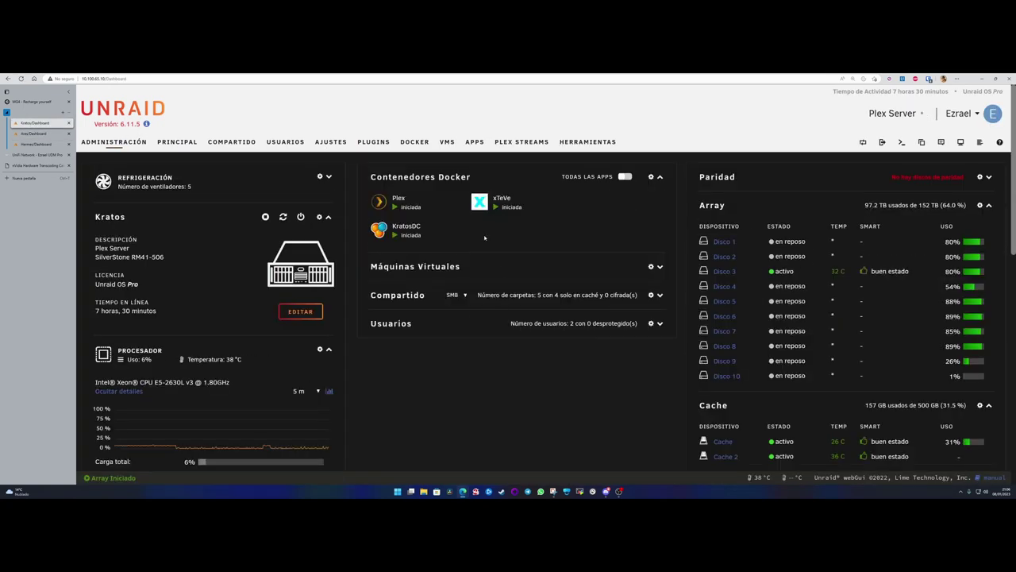
left_click_drag(693, 207, 996, 382)
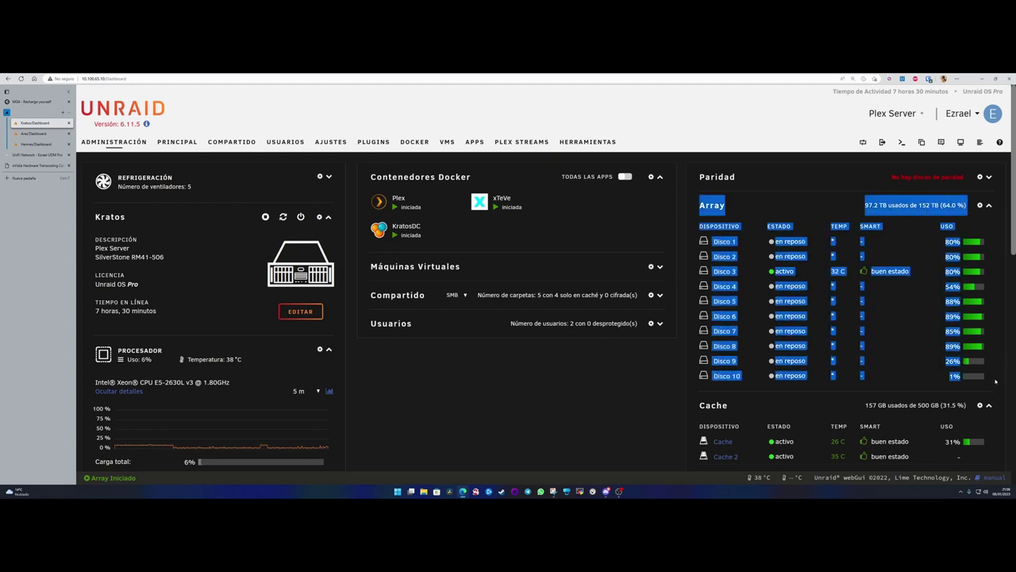
left_click(995, 382)
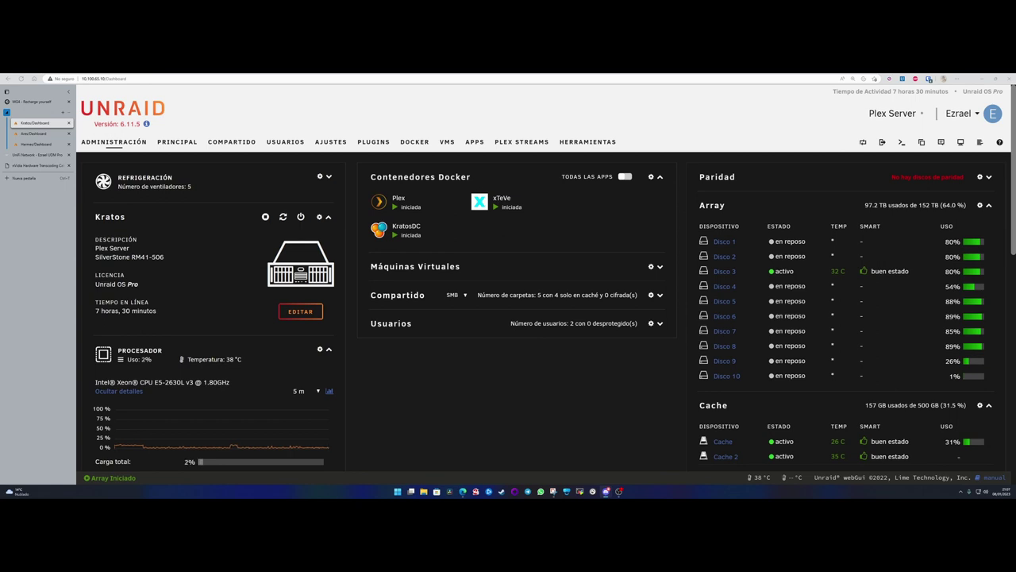
left_click(114, 143)
left_click(113, 142)
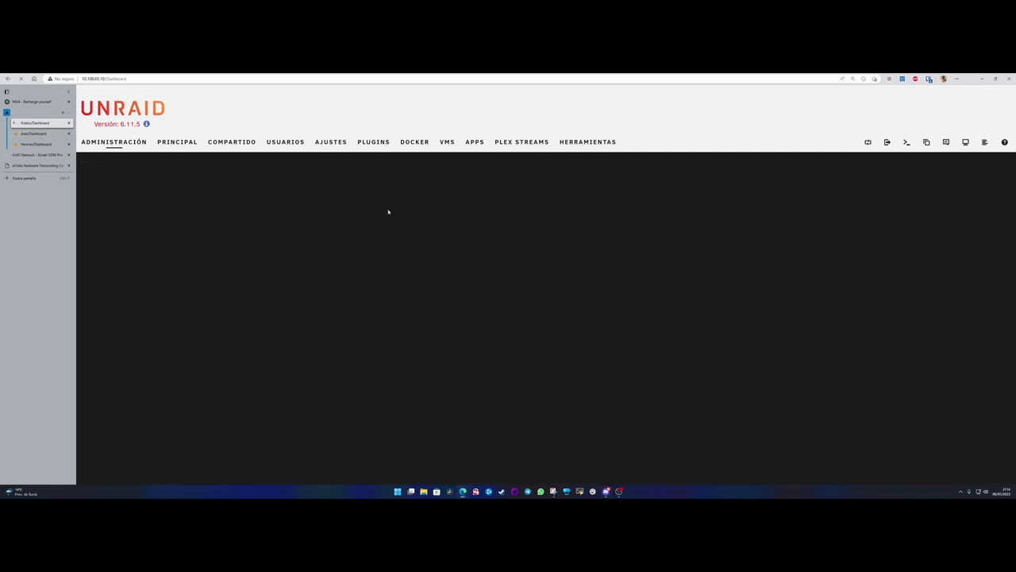
- Switch to the Hermes dashboard tab and go to its Docker containers page
key("ctrl+Tab")
key("ctrl+Tab")
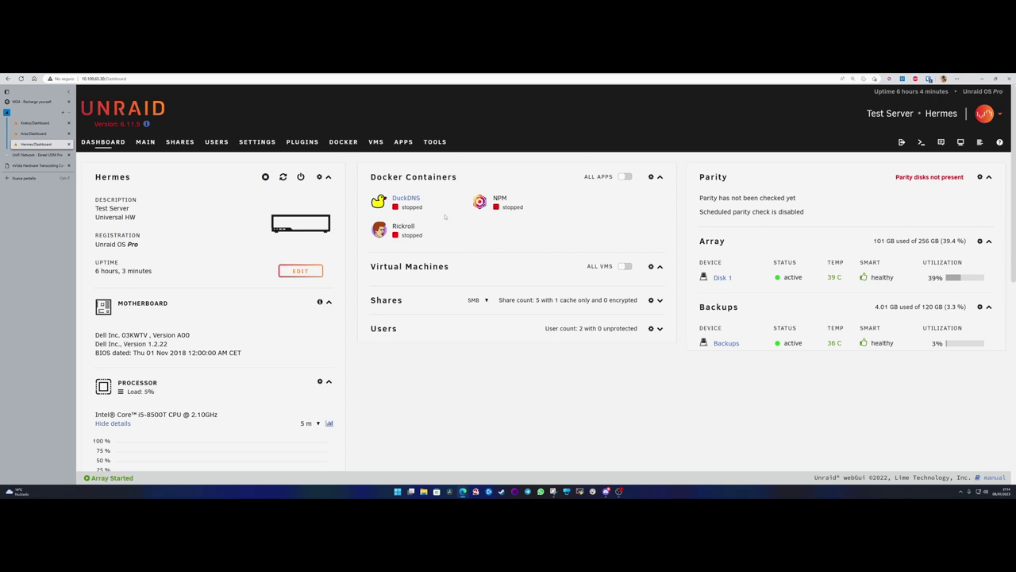
left_click(341, 143)
- Add a container from the Hermes-DC2 user template, review its ports and paths, and apply
left_click(105, 297)
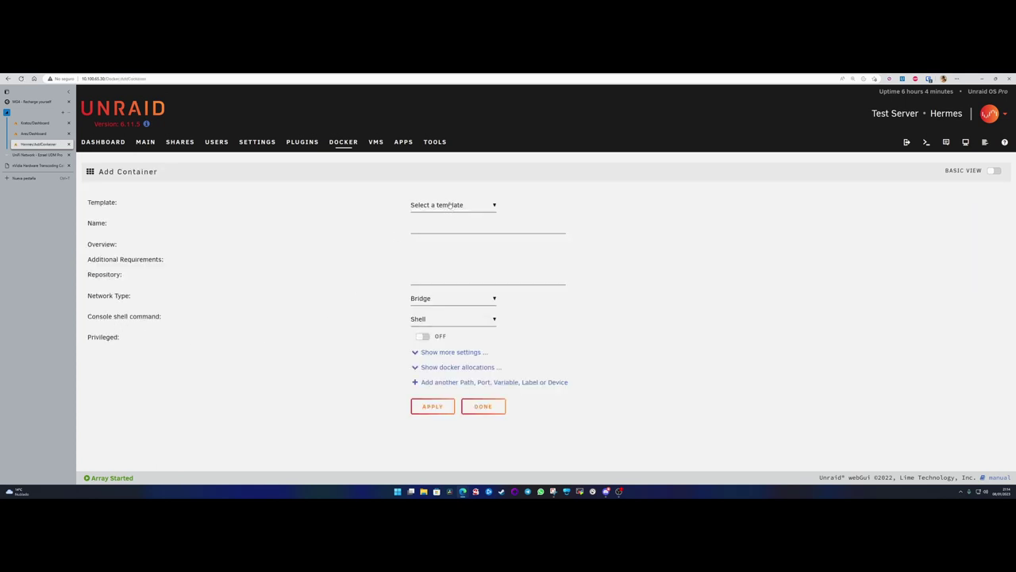
left_click(466, 206)
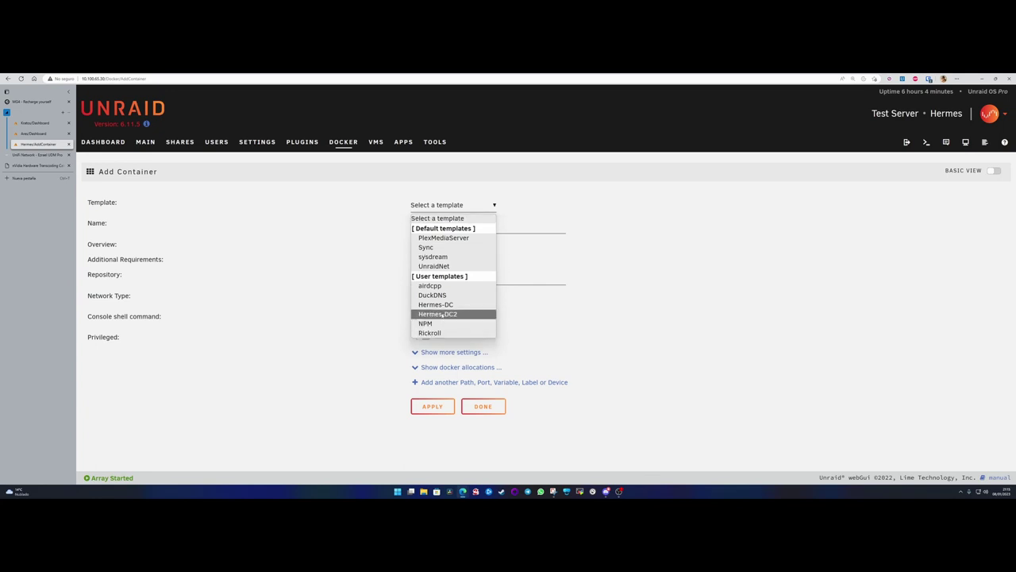
left_click(444, 314)
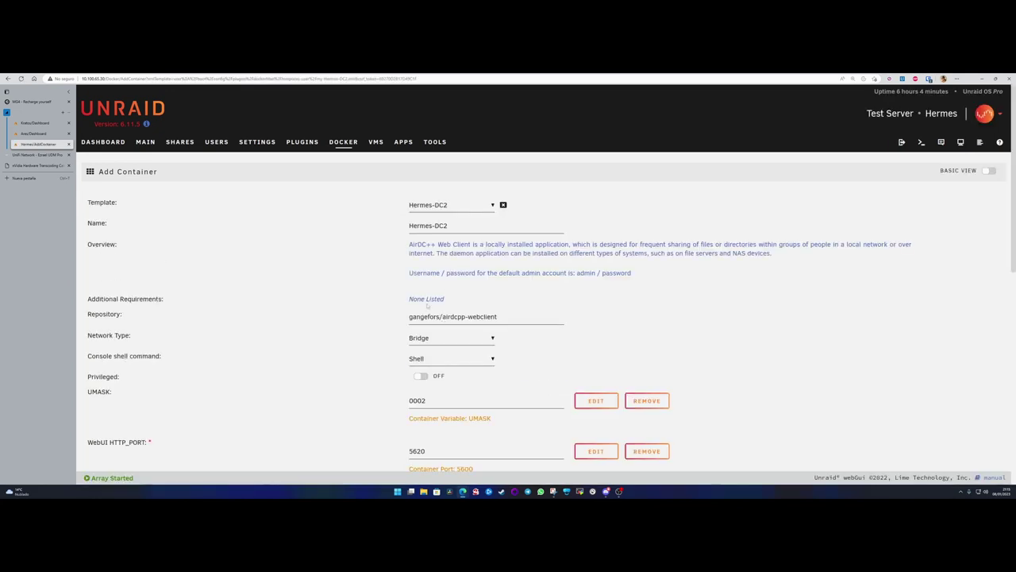
scroll(398, 304, "down", 3)
scroll(427, 282, "down", 4)
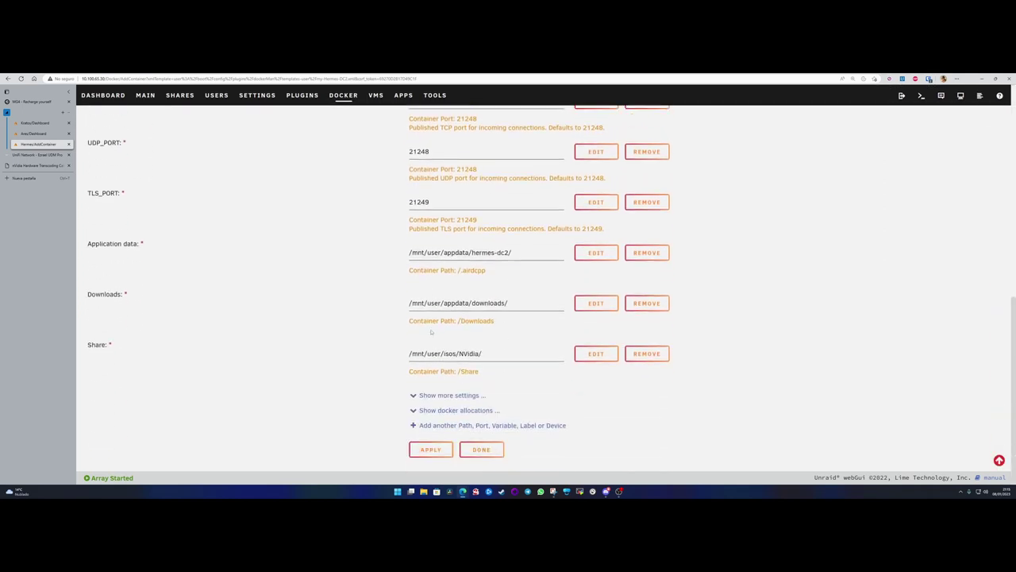
scroll(431, 332, "up", 7)
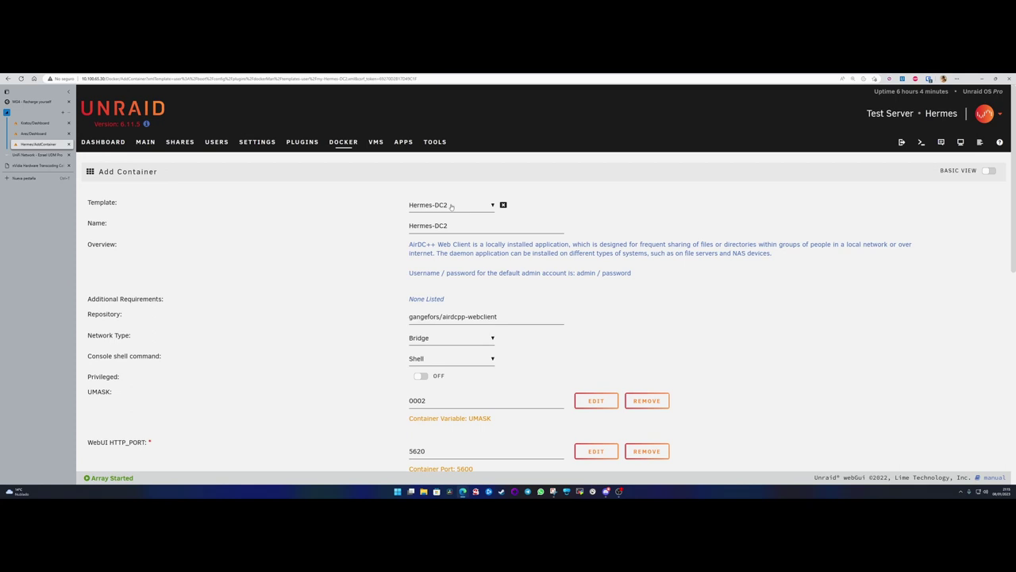
scroll(441, 334, "down", 5)
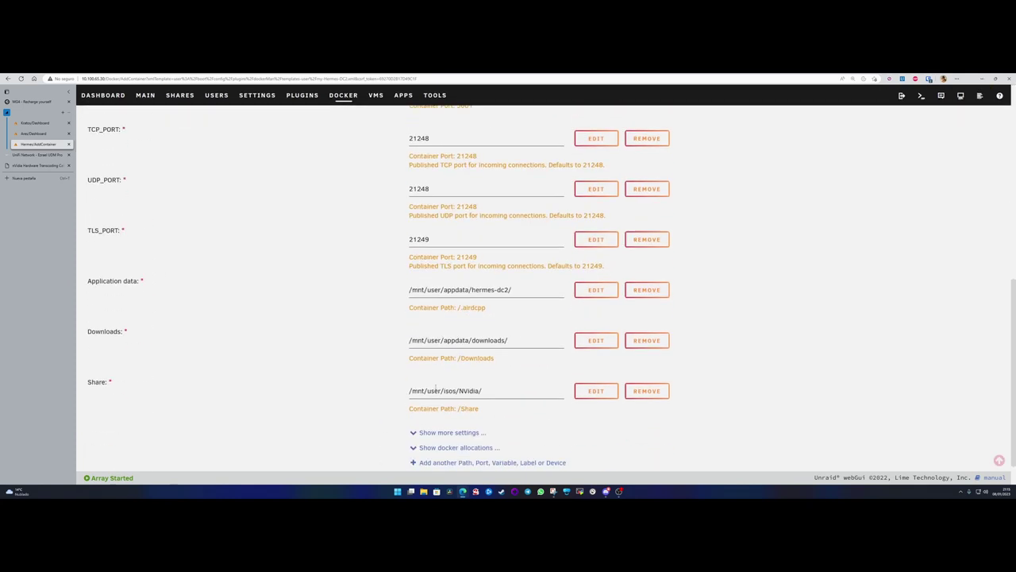
left_click(430, 450)
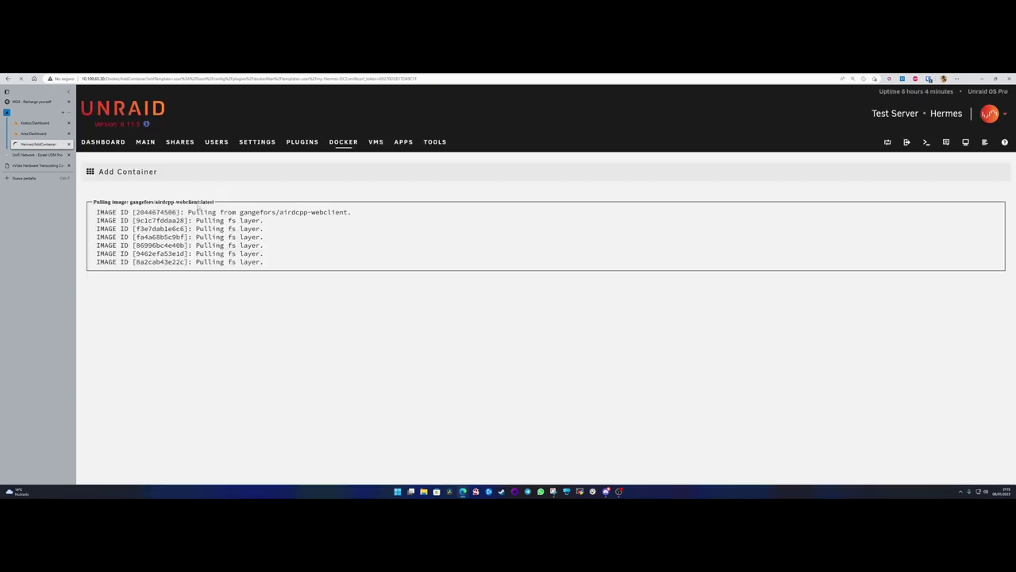
- Let the gangefors/airdcpp-webclient image pull finish, then return to the Hermes dashboard
left_click_drag(187, 212, 357, 218)
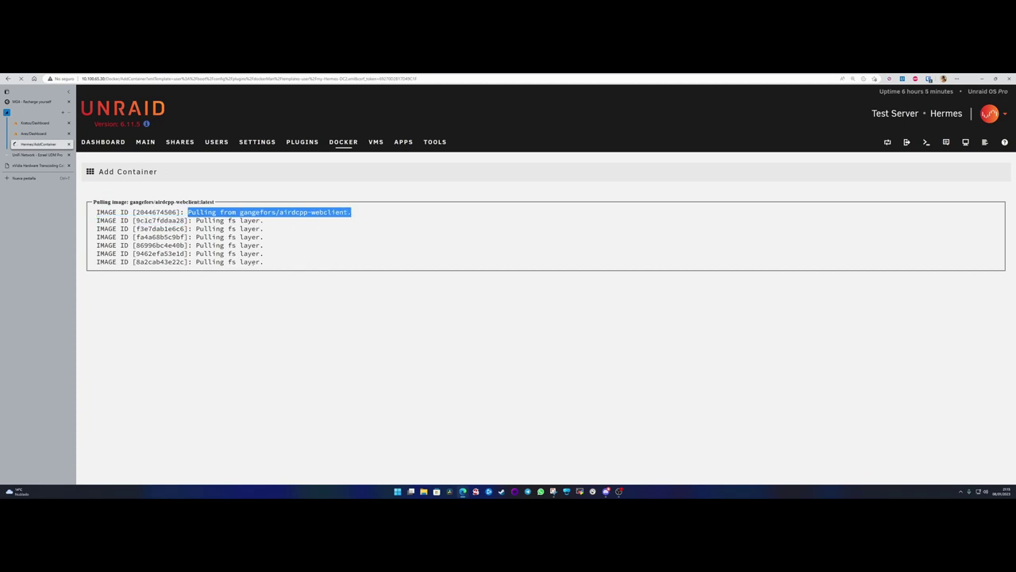
left_click(287, 238)
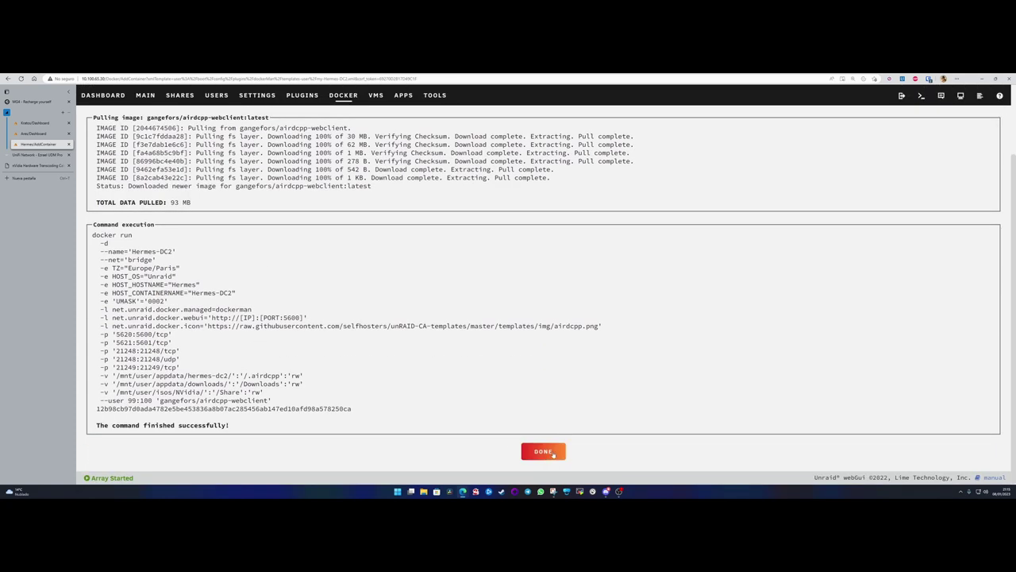
left_click(543, 451)
left_click(107, 142)
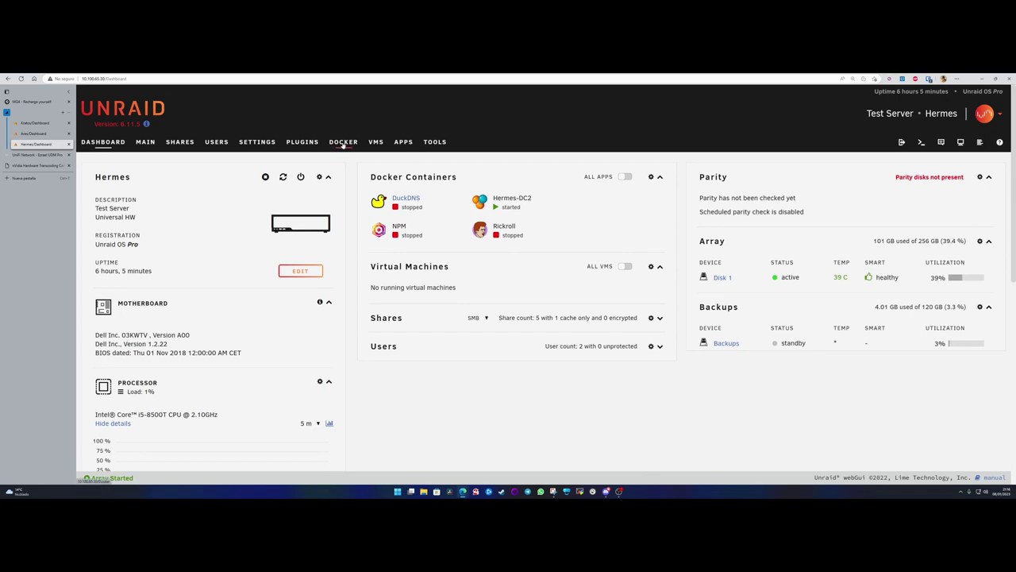
- From Docker's Add Container template list, switch to the Community Applications Apps page
left_click(343, 143)
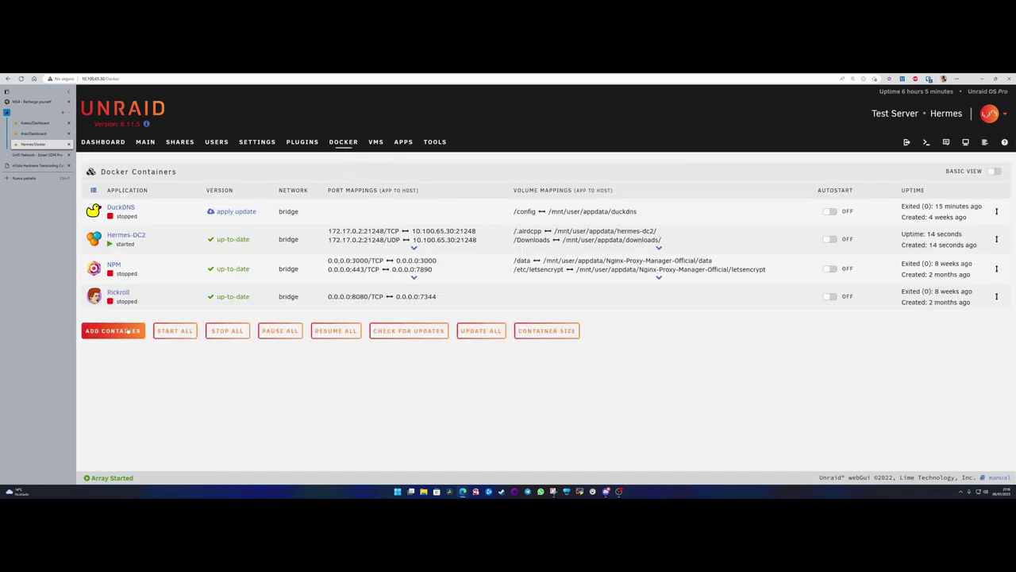
left_click(127, 330)
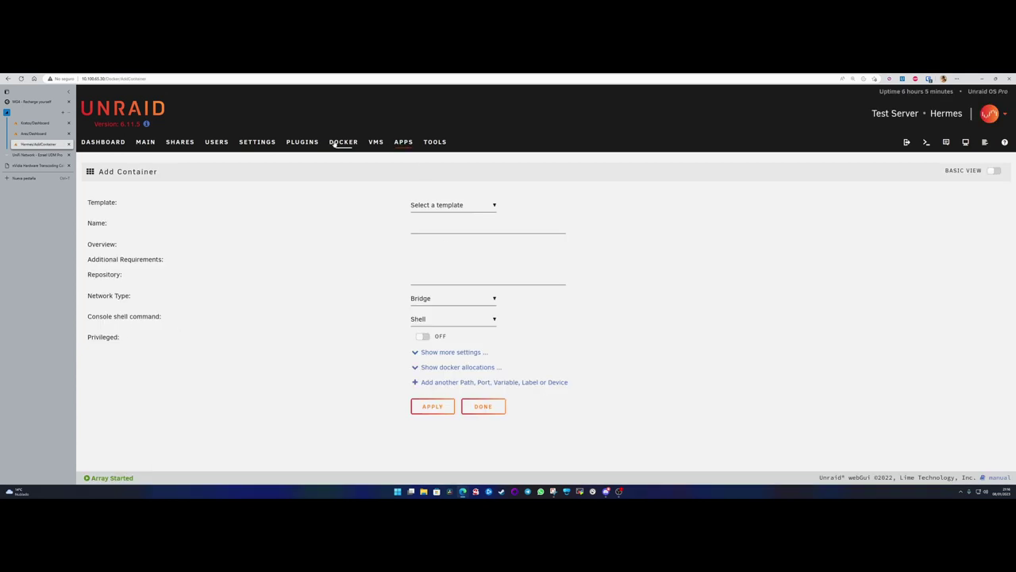
left_click(477, 206)
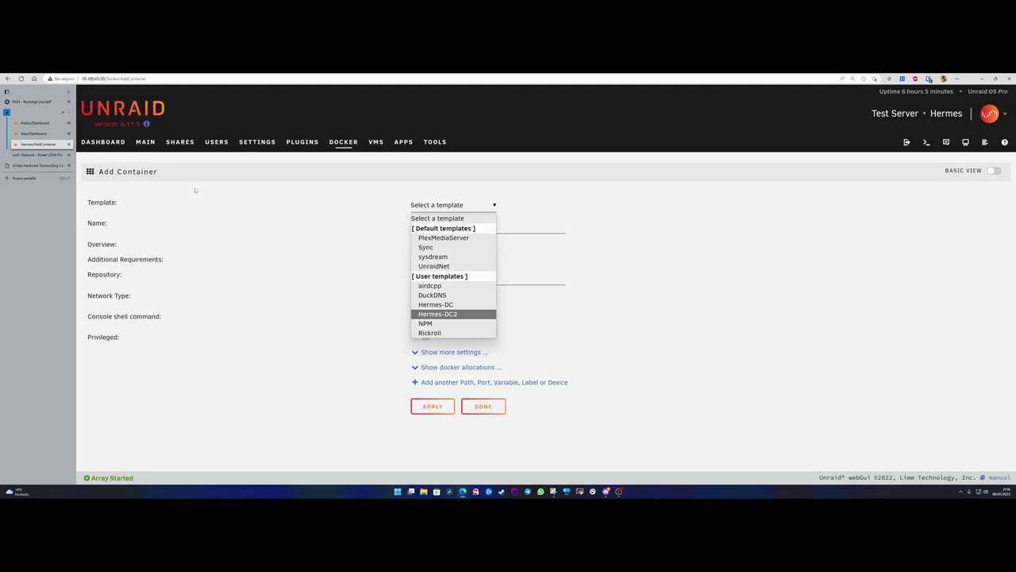
left_click(403, 142)
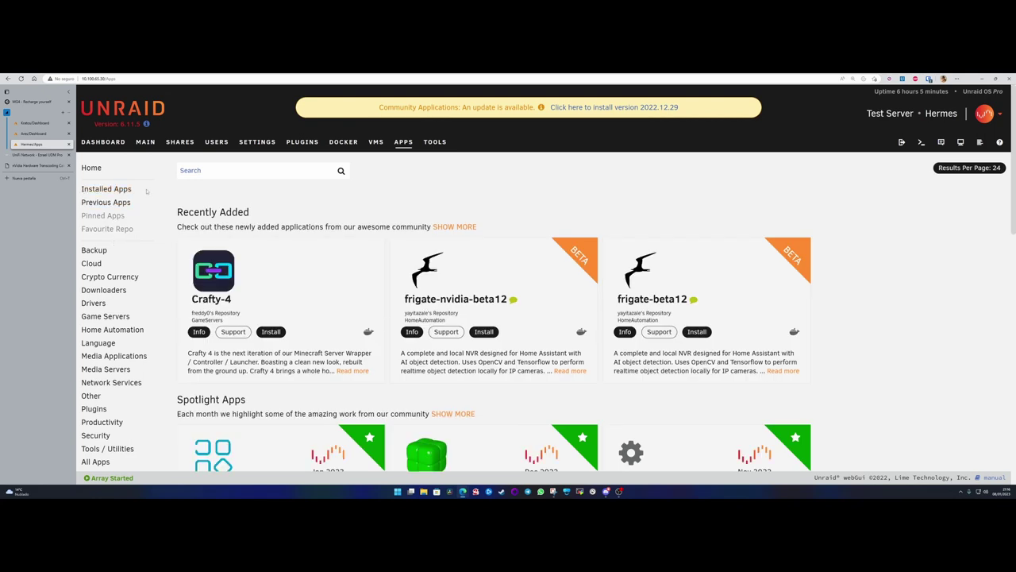
- Show the Previous Apps list and view the airdcpp app's details
left_click(111, 202)
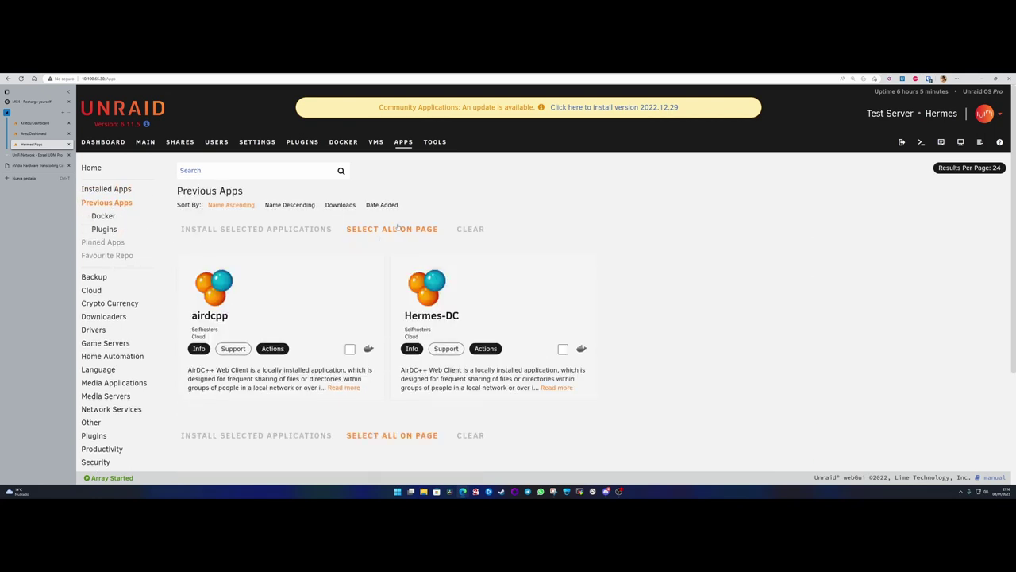
scroll(395, 321, "down", 2)
scroll(394, 321, "up", 1)
scroll(394, 321, "up", 1)
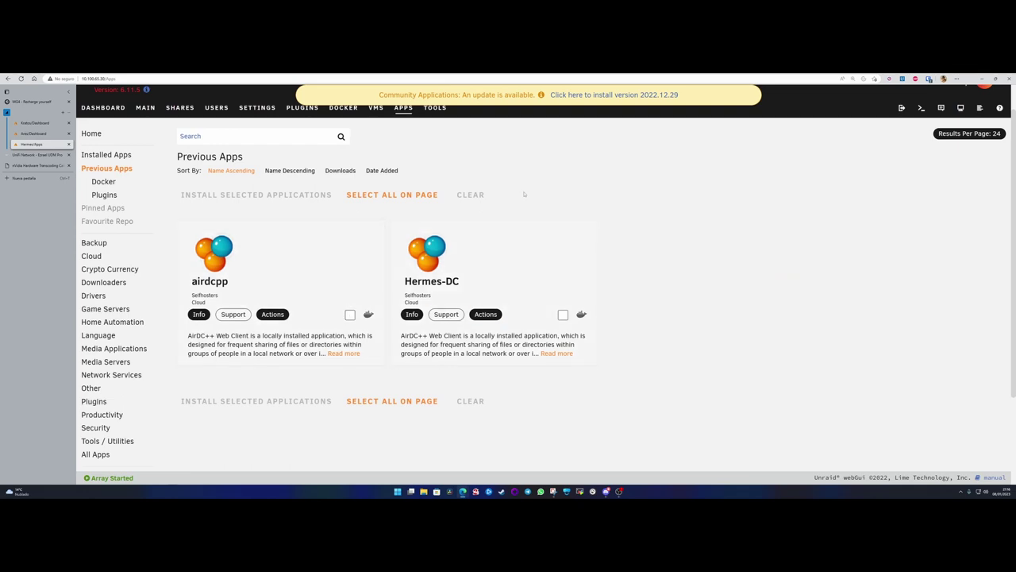
left_click(373, 326)
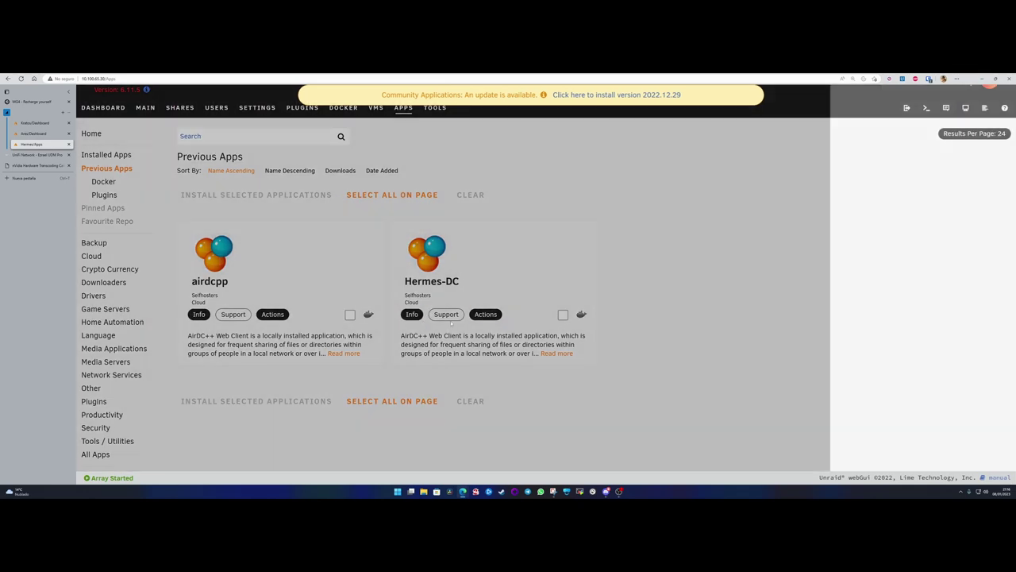
left_click(601, 315)
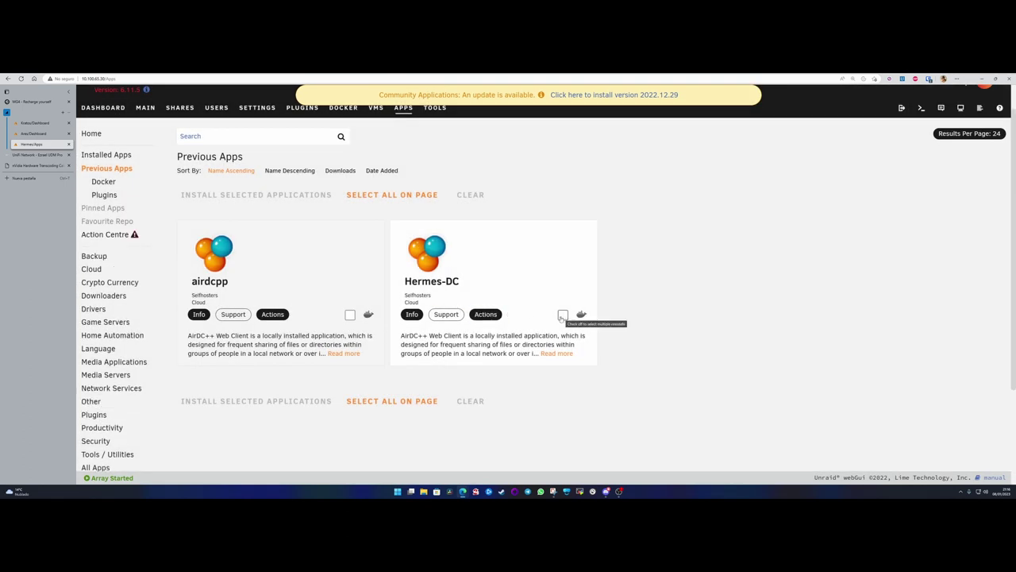
- Tick then untick Hermes-DC and airdcpp, leaving nothing selected, and return to the dashboard
left_click(563, 314)
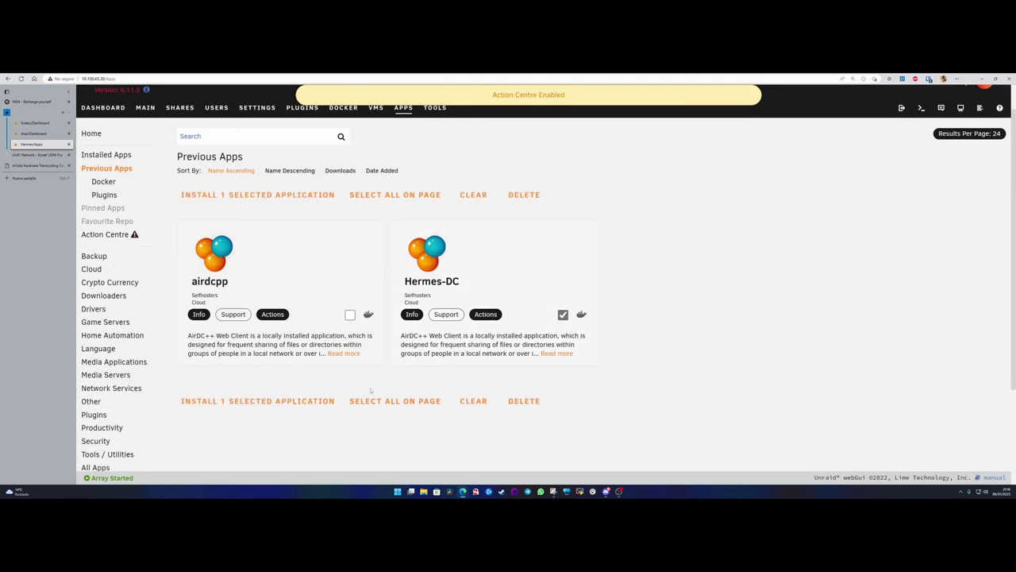
left_click(350, 314)
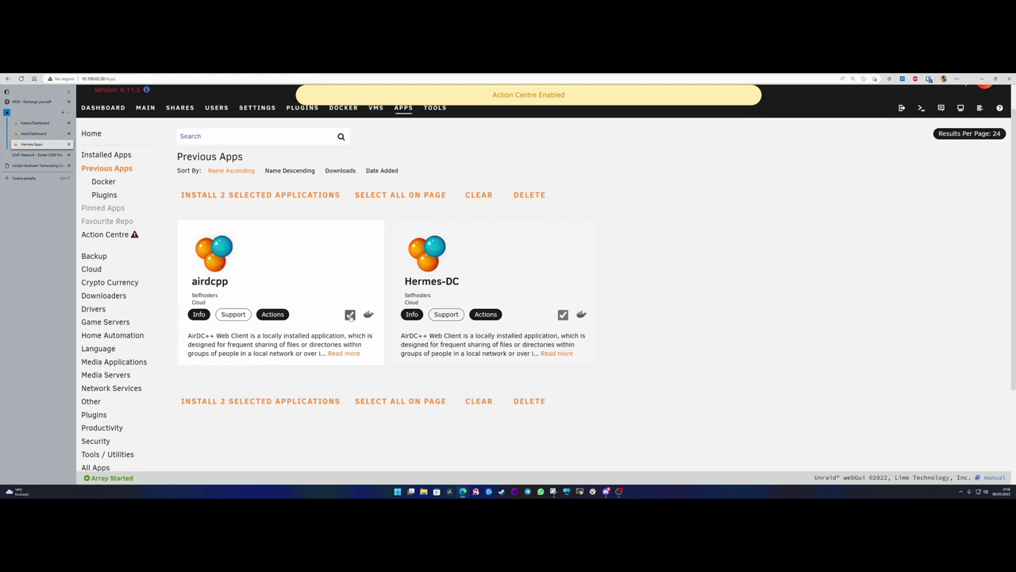
left_click(350, 315)
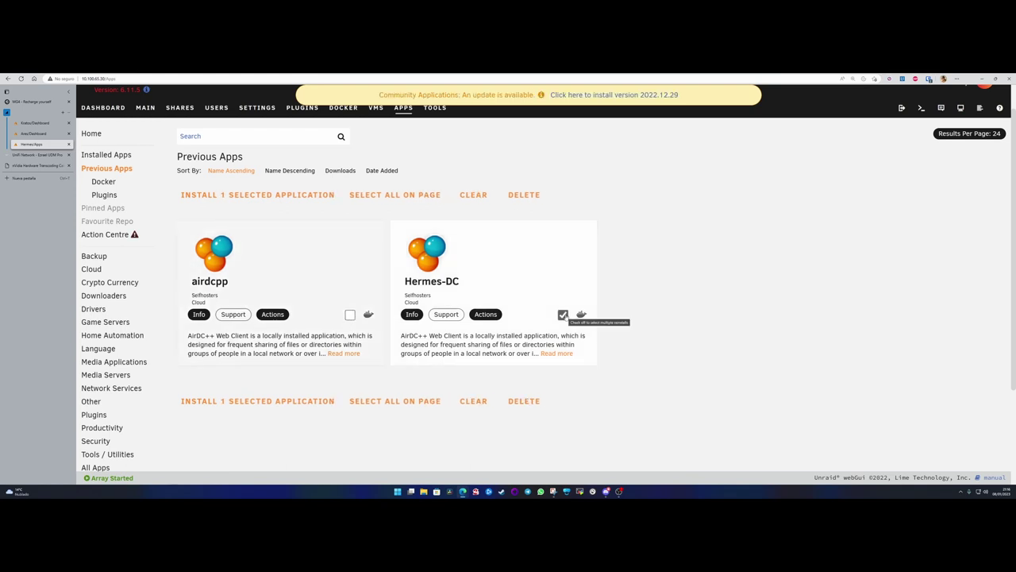
left_click(563, 315)
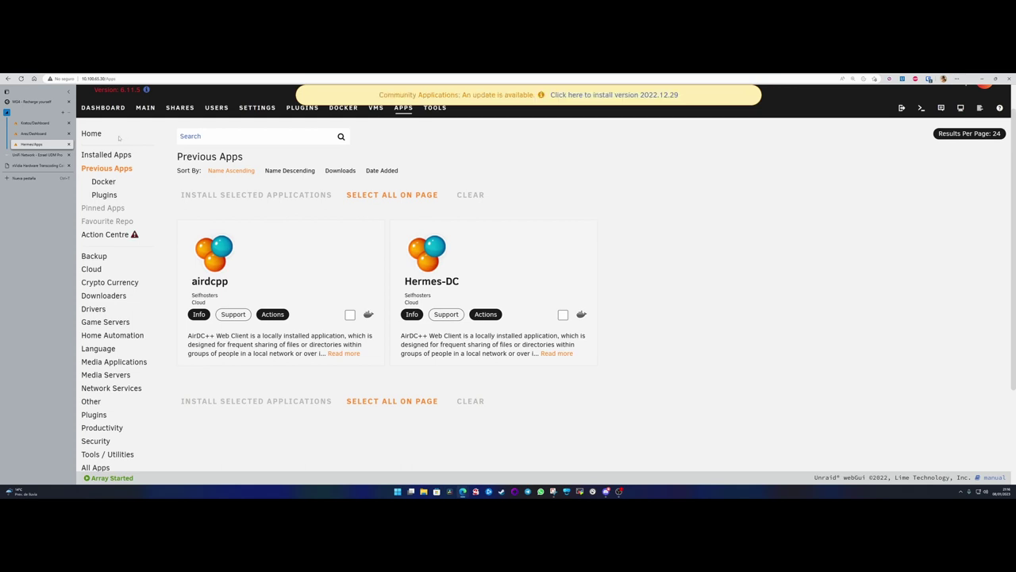
left_click(102, 108)
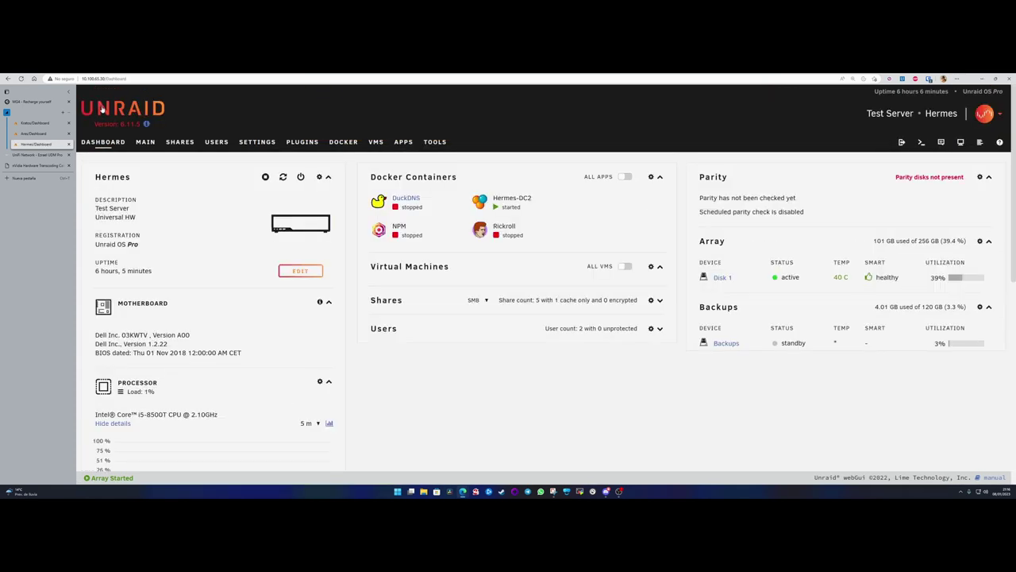
- Close the accidentally opened unraid.net tab and bring up Hermes-DC2's action menu
left_click(103, 106)
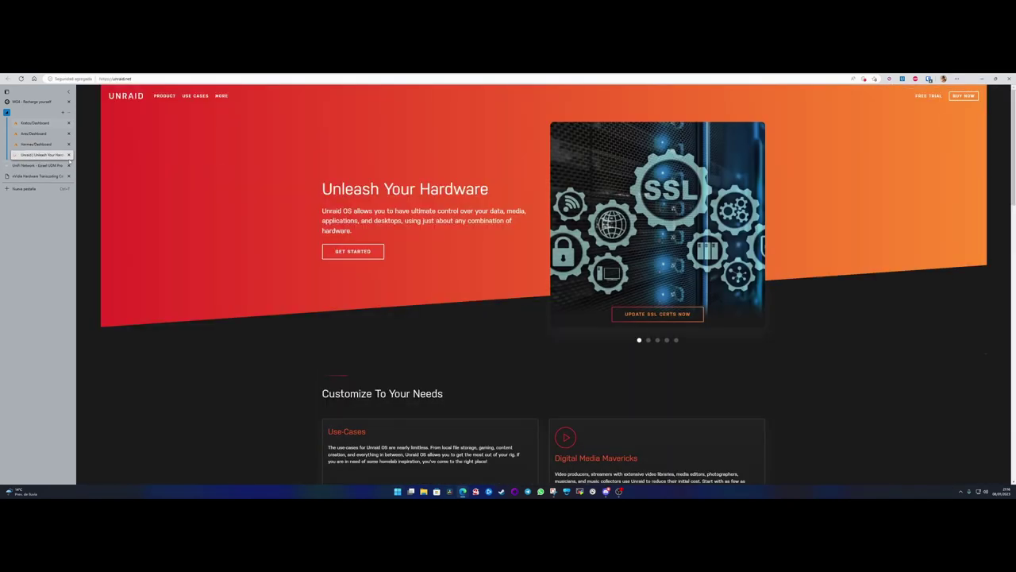
left_click(68, 155)
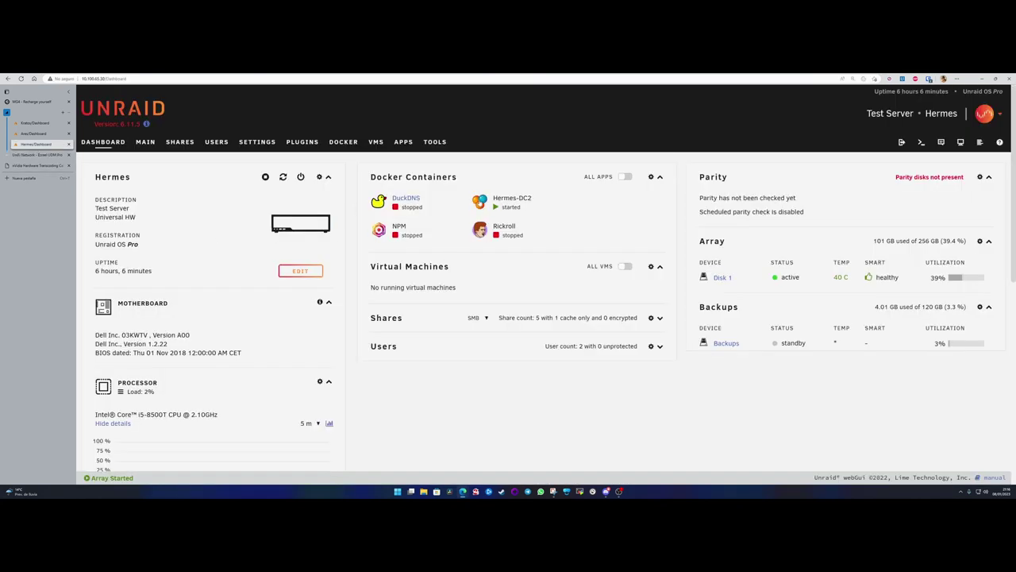
left_click(480, 200)
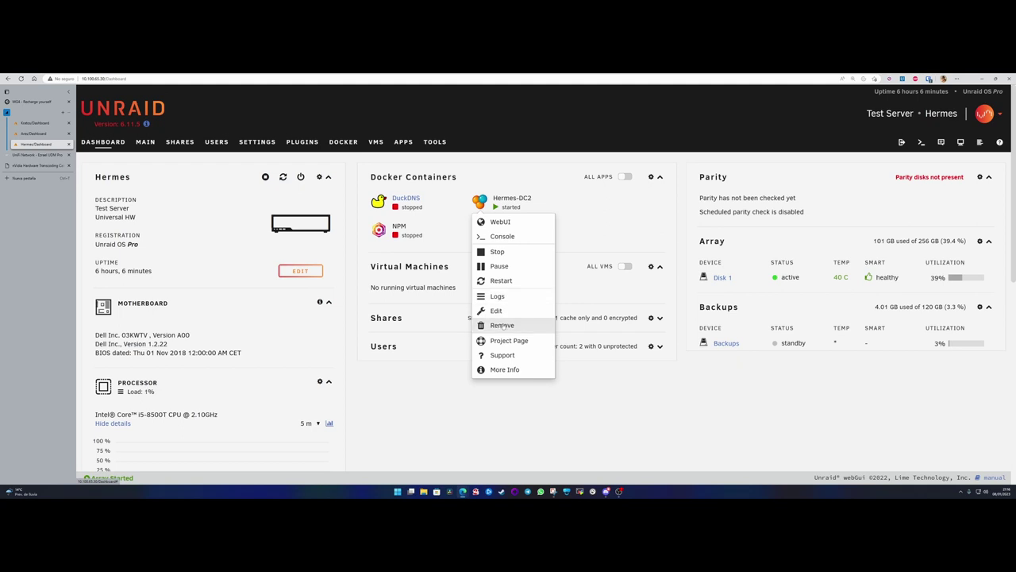
- Remove Hermes-DC2 together with its image, then reload the Hermes dashboard
left_click(503, 326)
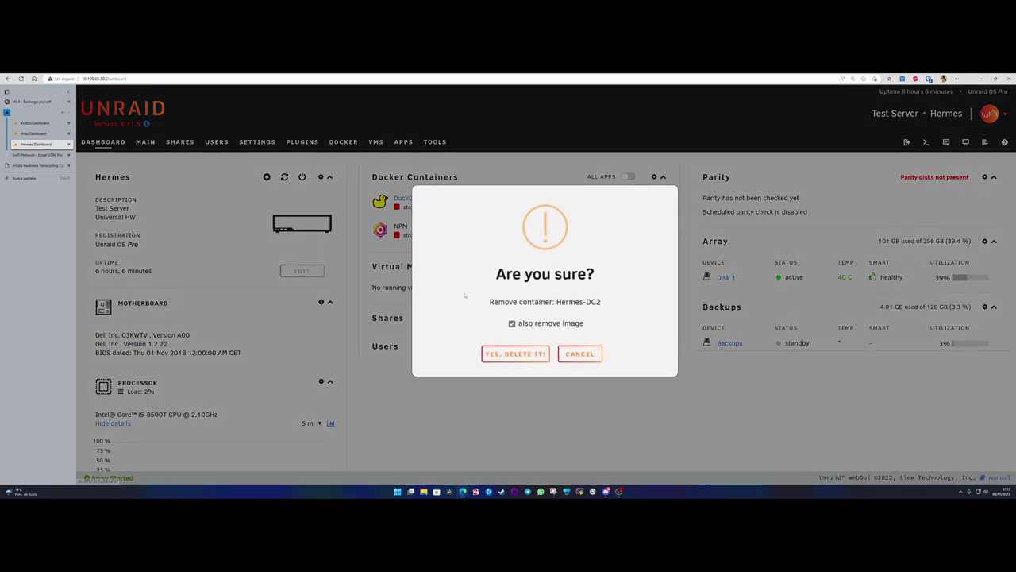
left_click(516, 355)
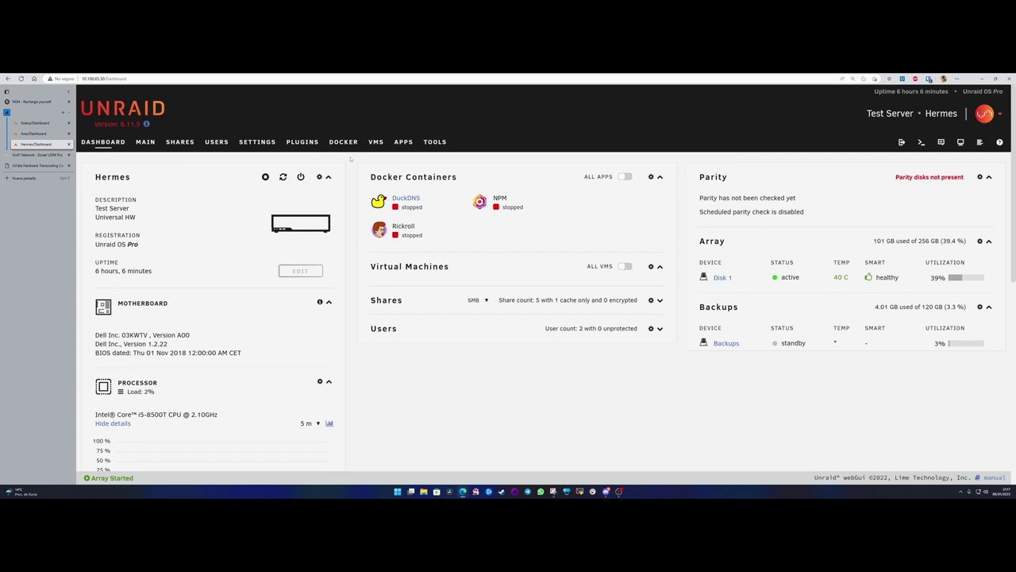
left_click(103, 143)
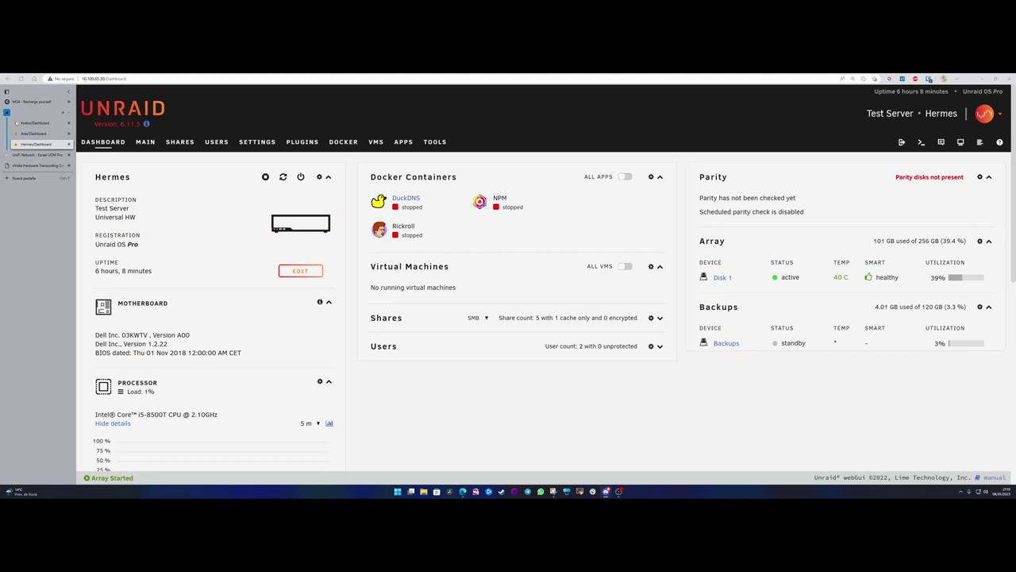
left_click(36, 133)
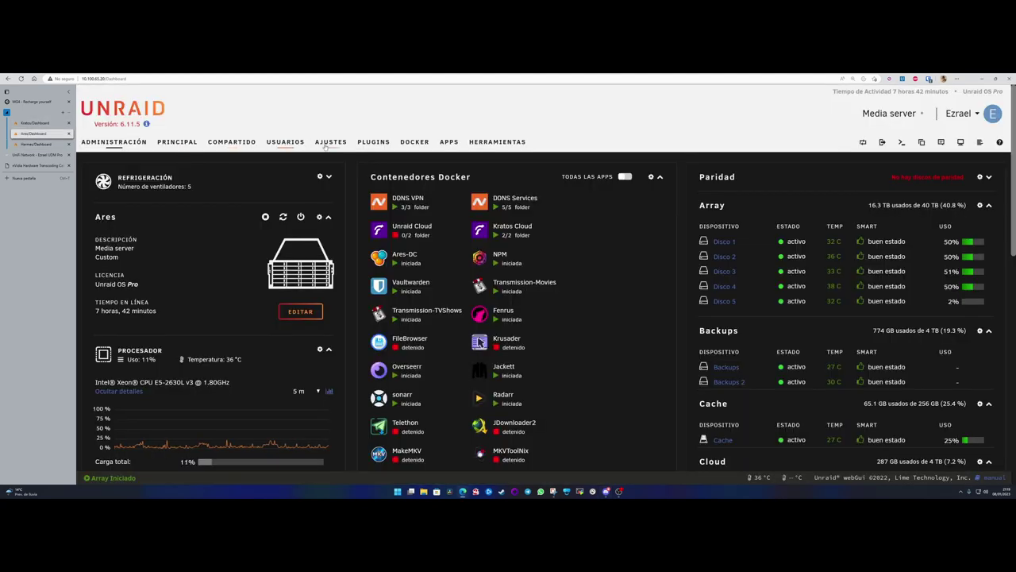
- In Ares settings, open Backup/Restore Appdata, dismiss its notice, and scroll to the container list
left_click(326, 145)
scroll(103, 401, "down", 1)
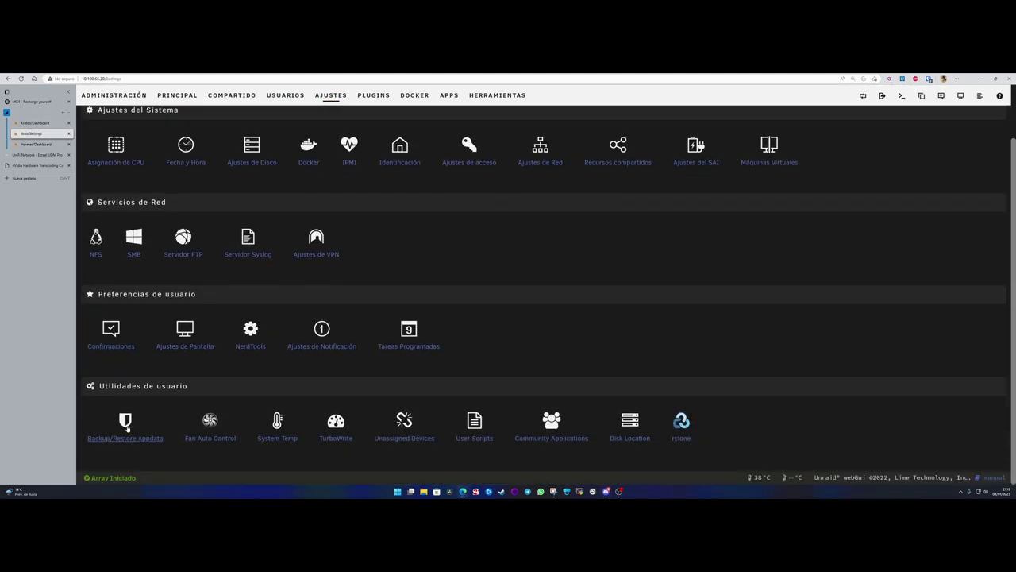
left_click(125, 421)
left_click(543, 354)
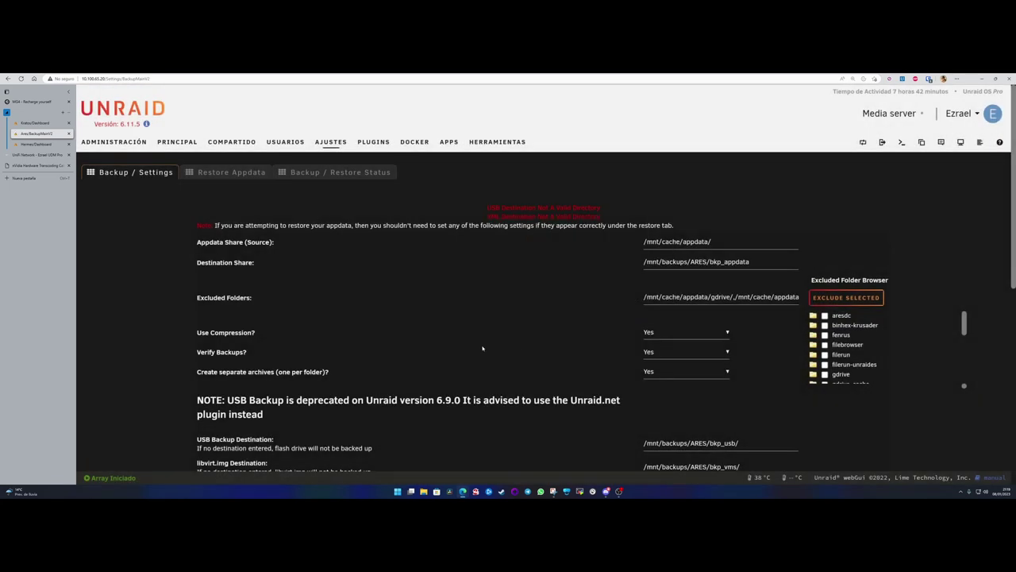
scroll(482, 348, "down", 15)
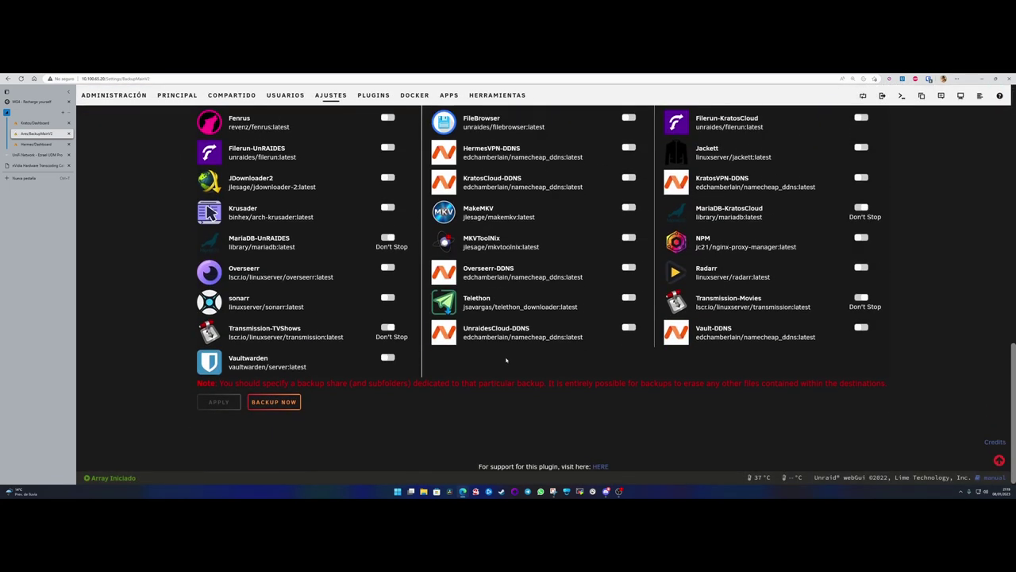
scroll(505, 360, "up", 1)
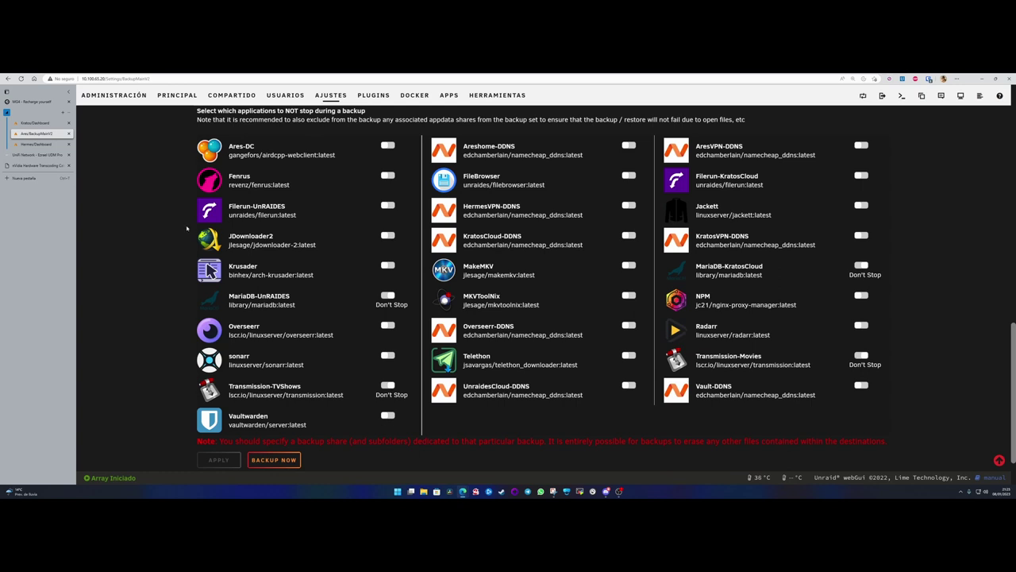
- Scroll to the top of Backup Settings and return to the Ares dashboard via ADMINISTRACIÓN
scroll(187, 229, "up", 10)
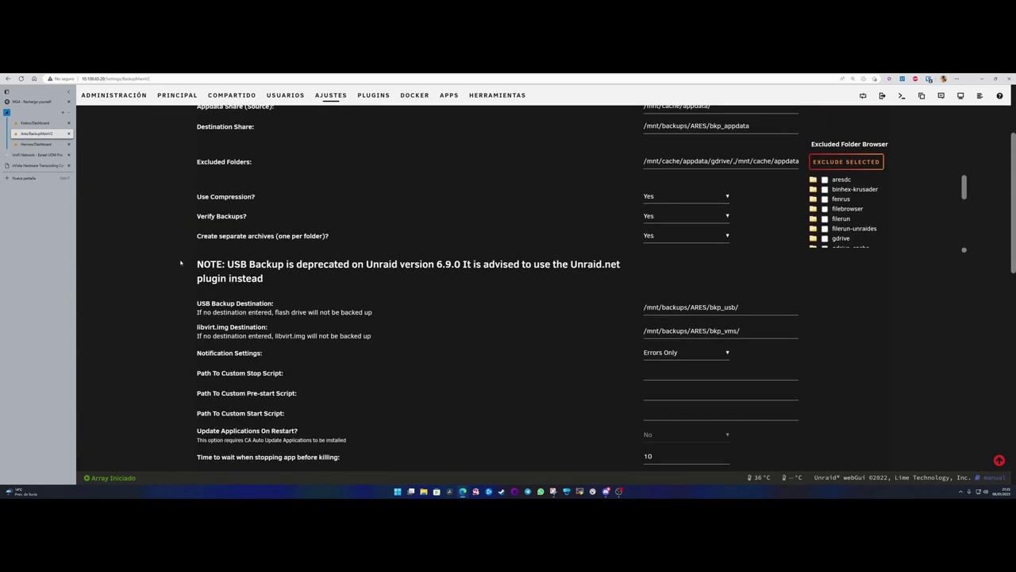
scroll(180, 263, "up", 3)
scroll(180, 262, "up", 1)
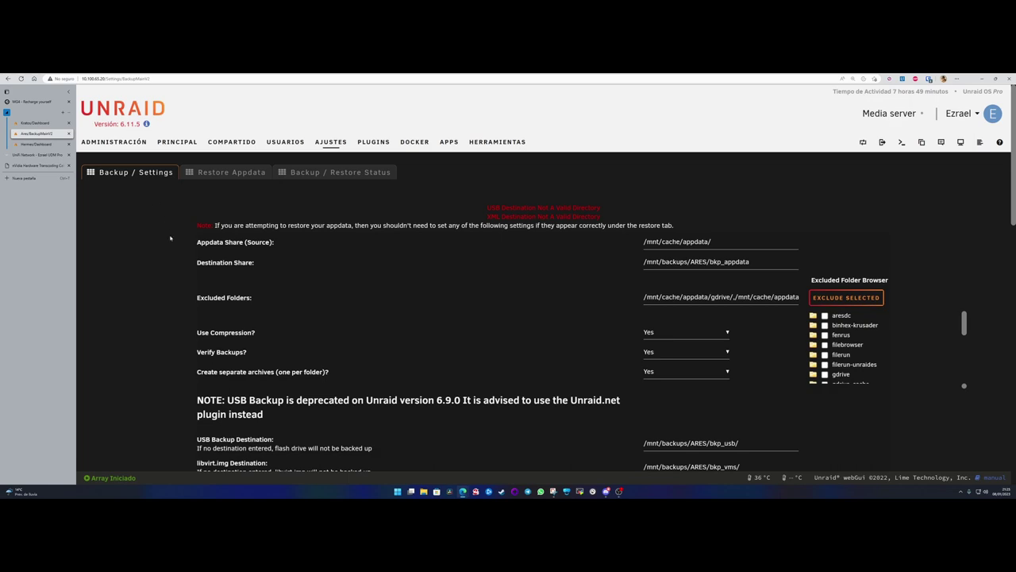
left_click(113, 141)
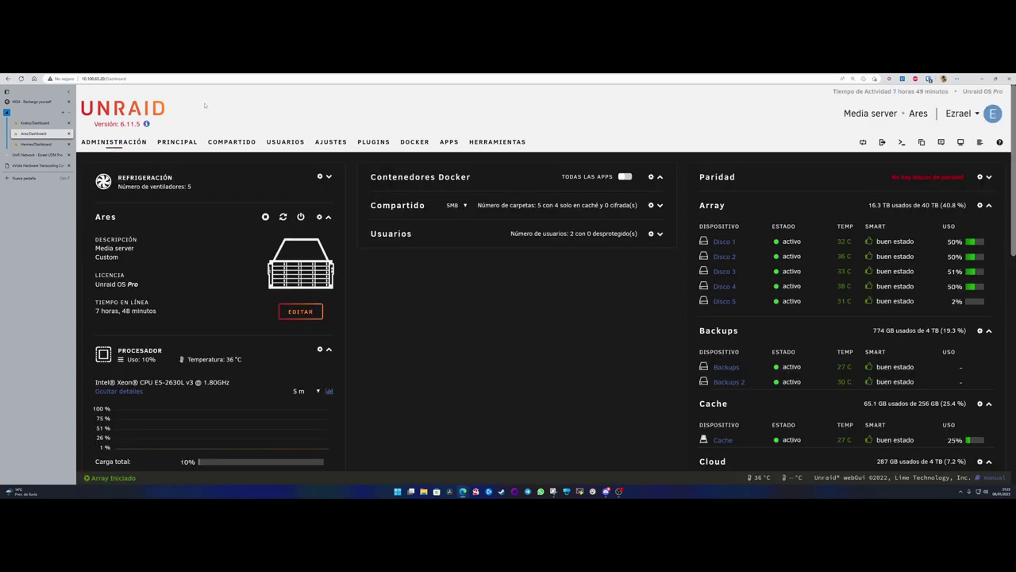
- Switch to the Hermes/Dashboard browser tab
left_click(35, 144)
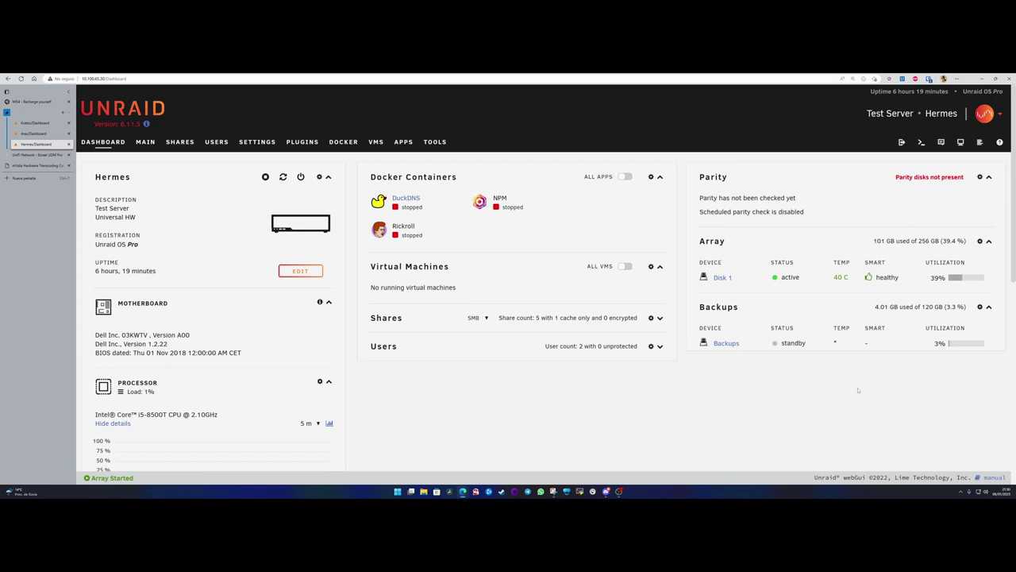
- Dismiss the browser page menu and switch back to the Ares dashboard tab
right_click(704, 247)
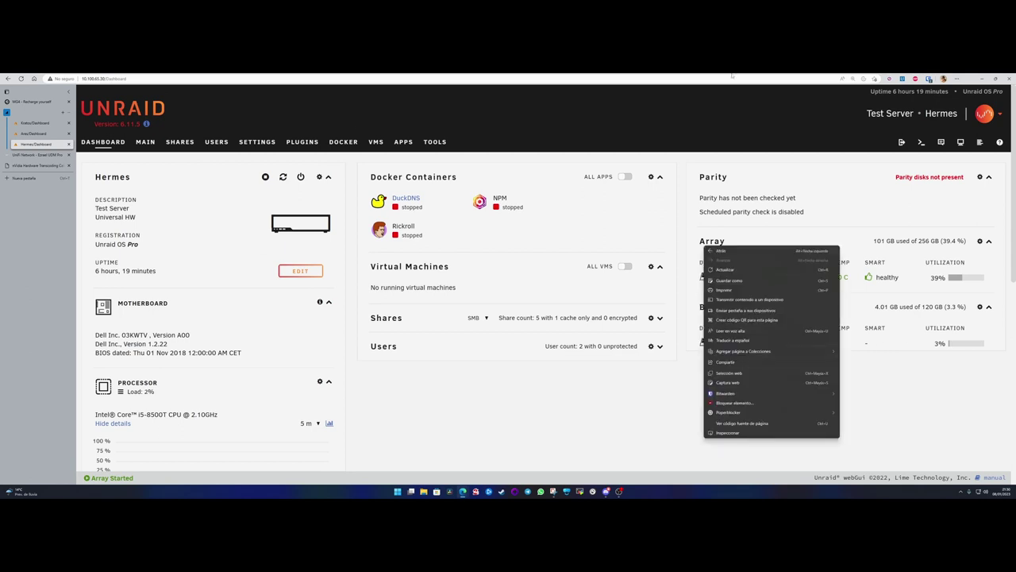
key("Escape")
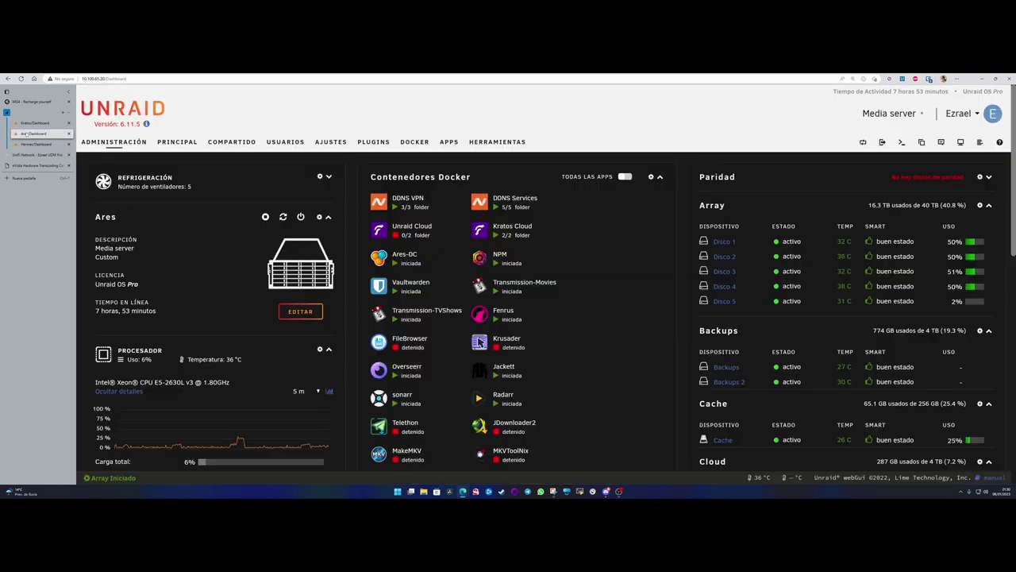
left_click(36, 133)
- Scroll through Ares's installed plugins, checking each one's Estado update status
left_click(373, 142)
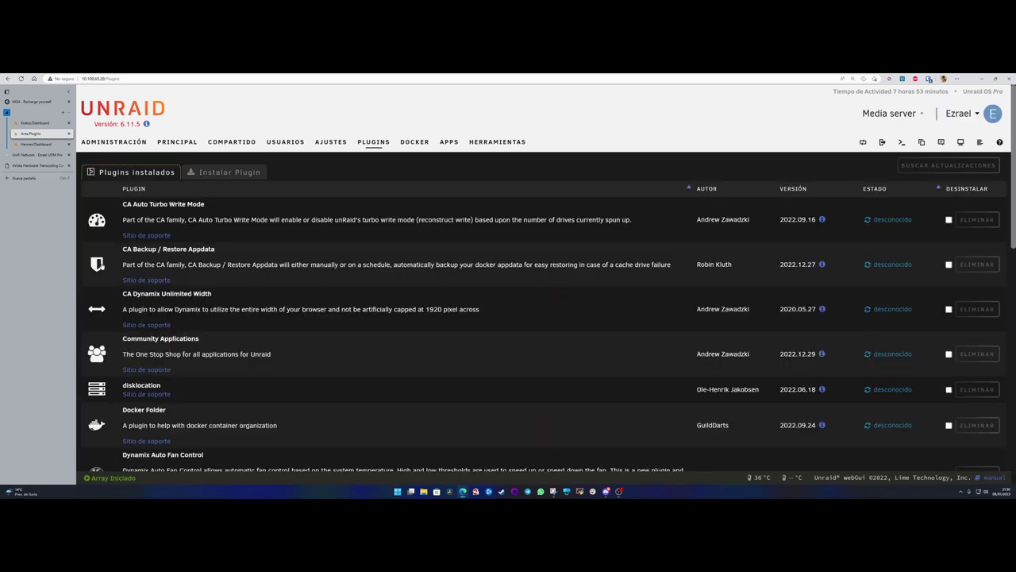
scroll(105, 258, "down", 5)
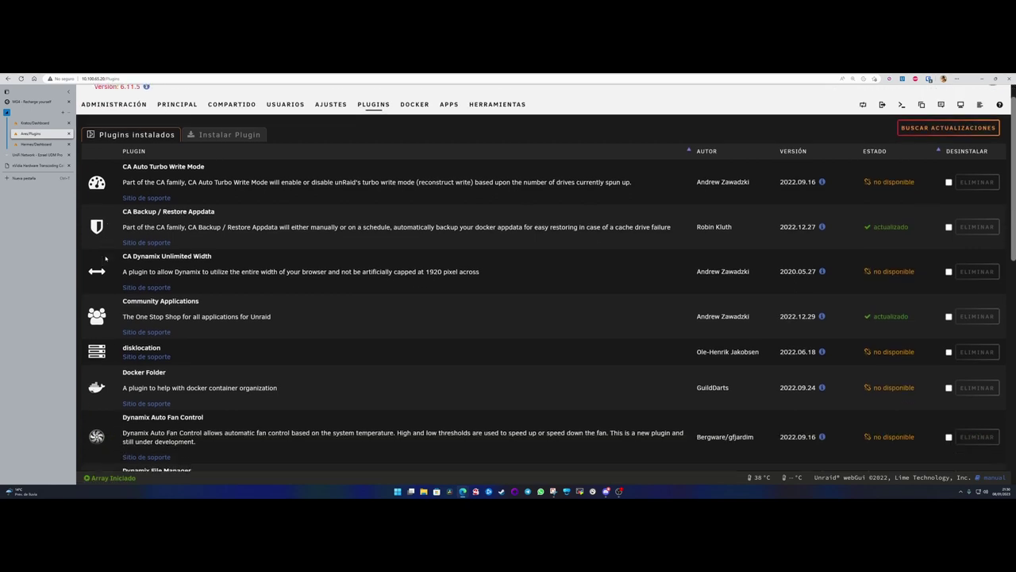
scroll(105, 258, "down", 9)
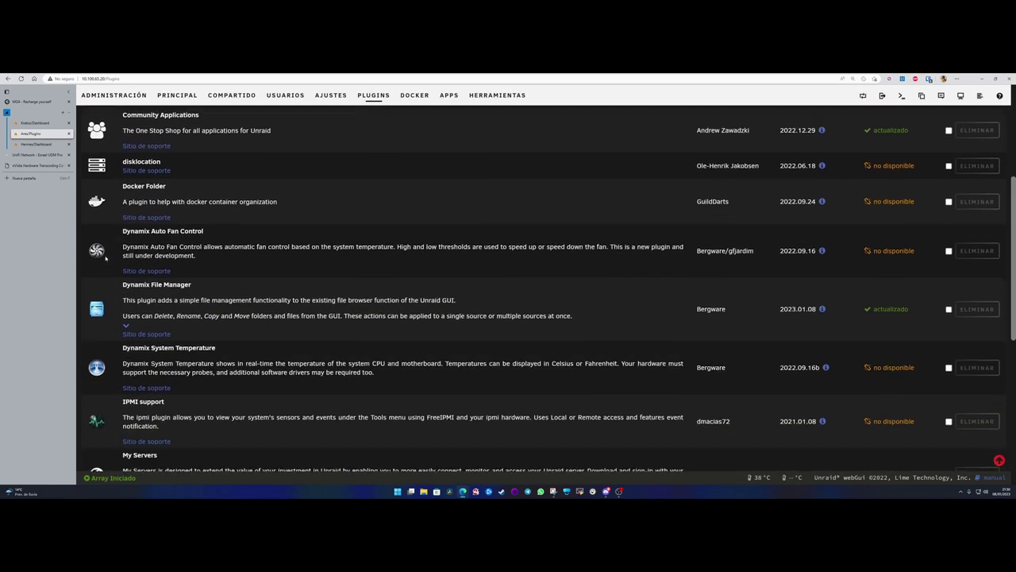
scroll(105, 258, "down", 2)
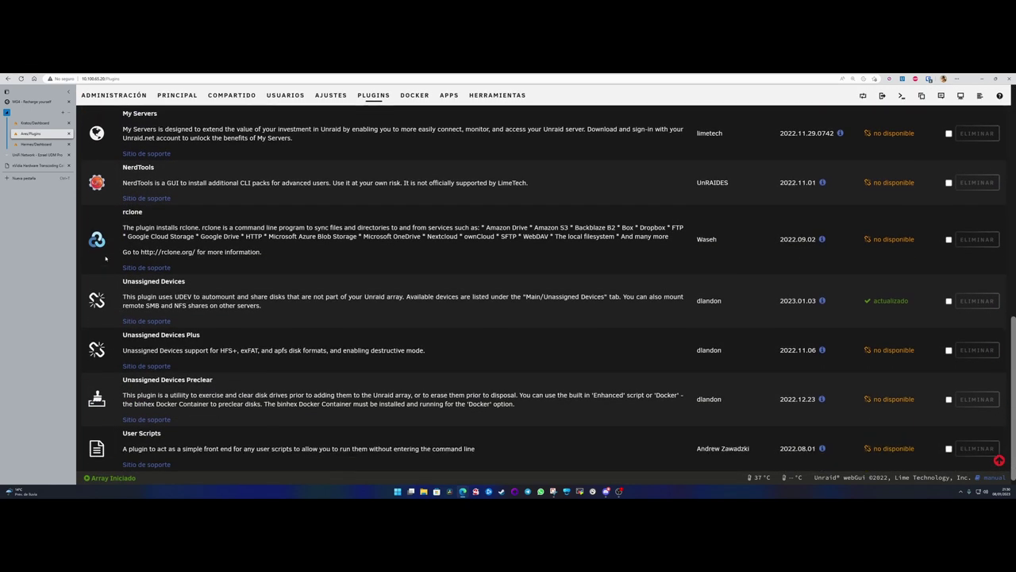
scroll(106, 258, "up", 15)
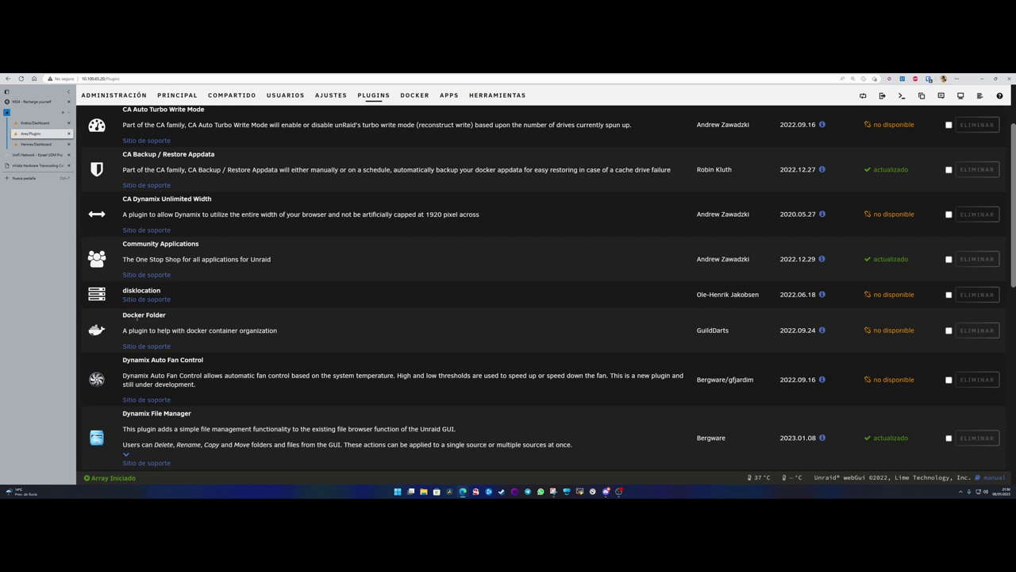
scroll(318, 238, "up", 2)
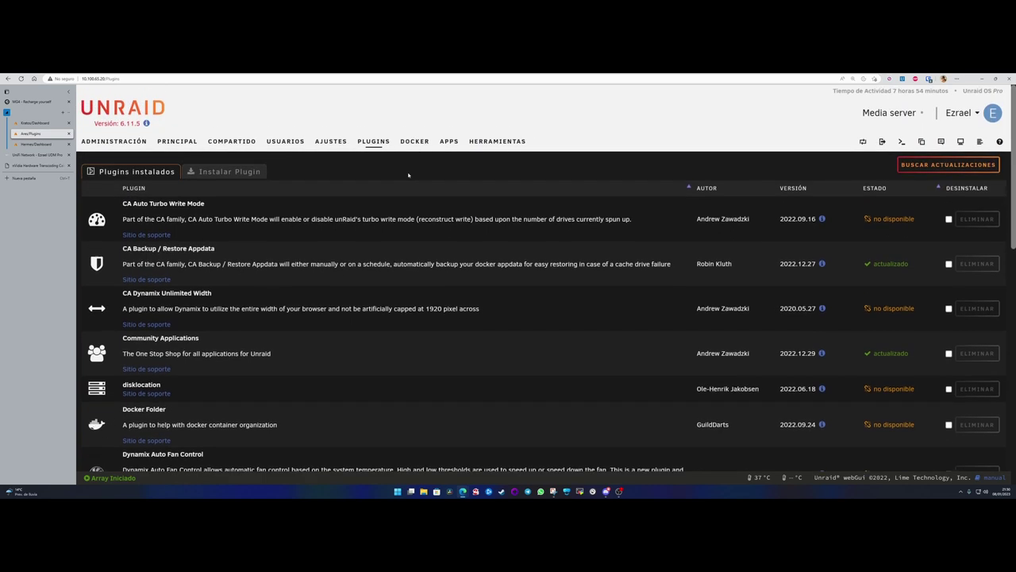
- Go to the Docker containers page and start a new folder with Add Folder
left_click(414, 141)
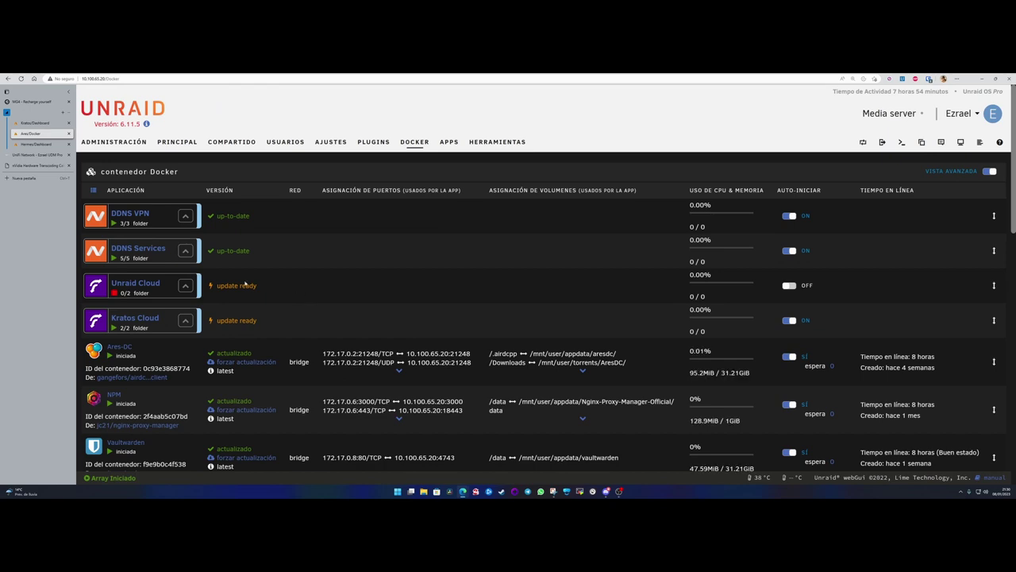
scroll(133, 223, "down", 15)
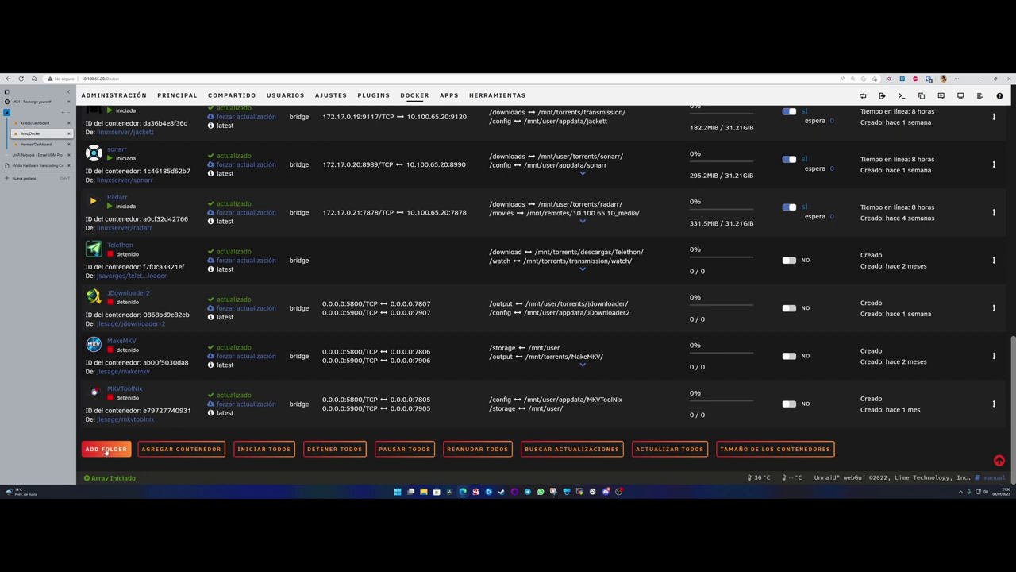
left_click(106, 450)
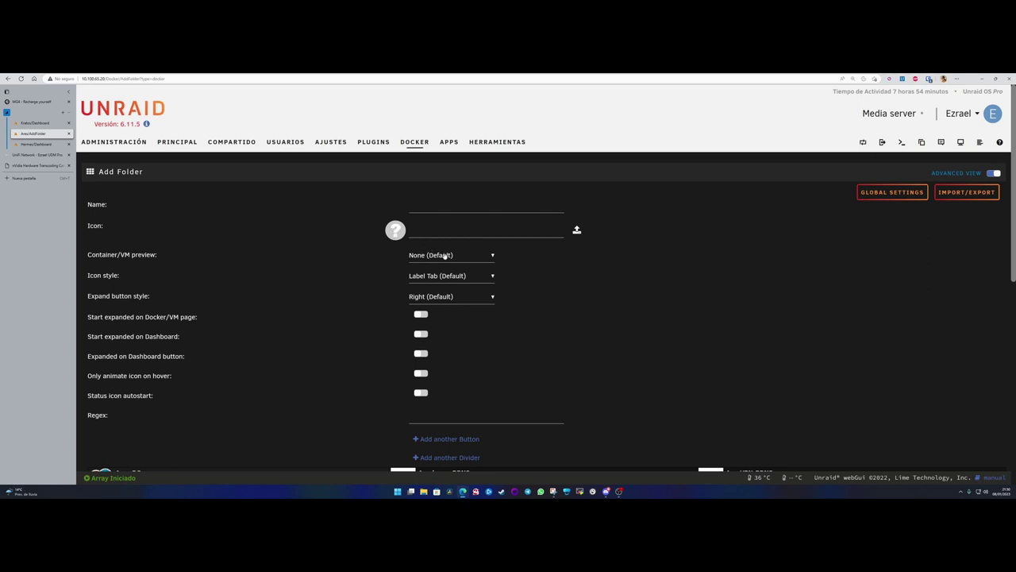
- Keep the container preview at None and return to the Ares dashboard
left_click(461, 259)
left_click(462, 259)
scroll(447, 292, "down", 3)
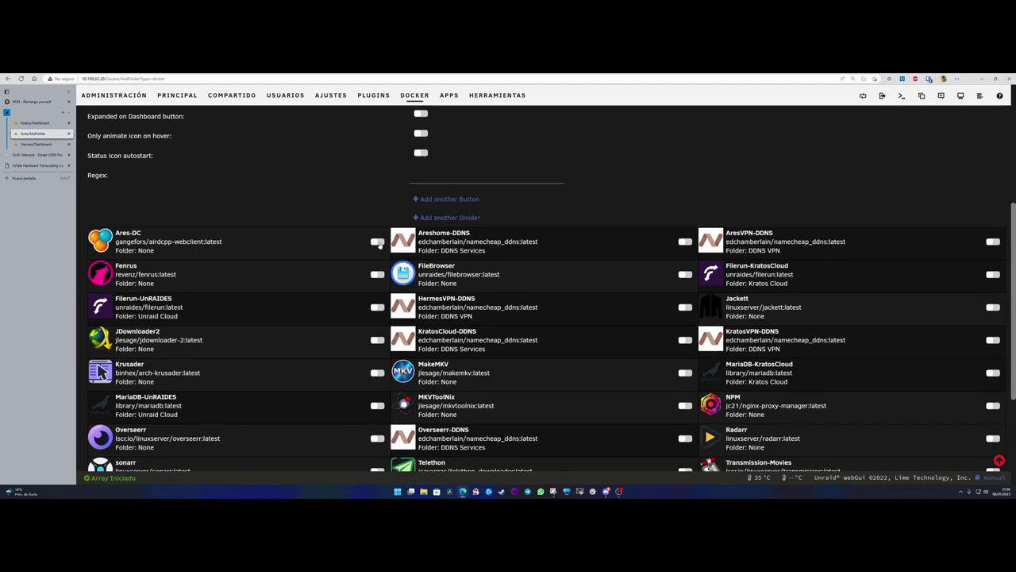
scroll(379, 247, "up", 2)
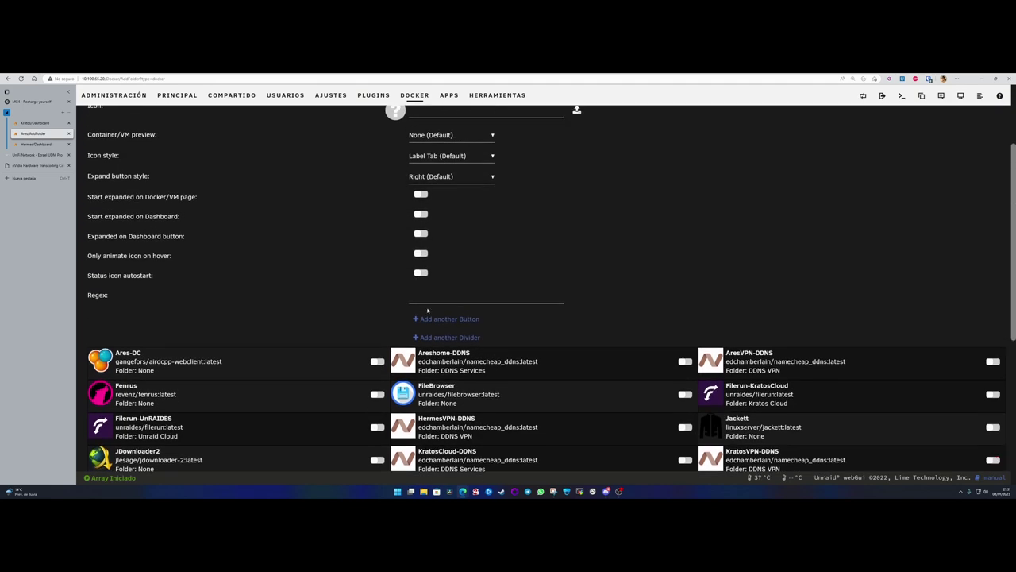
scroll(405, 350, "down", 2)
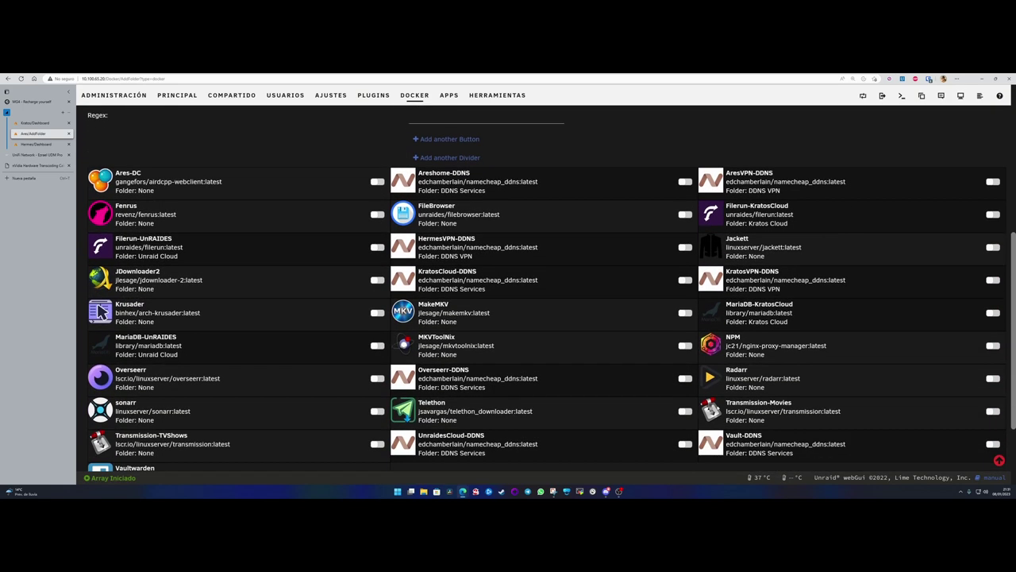
scroll(560, 340, "up", 5)
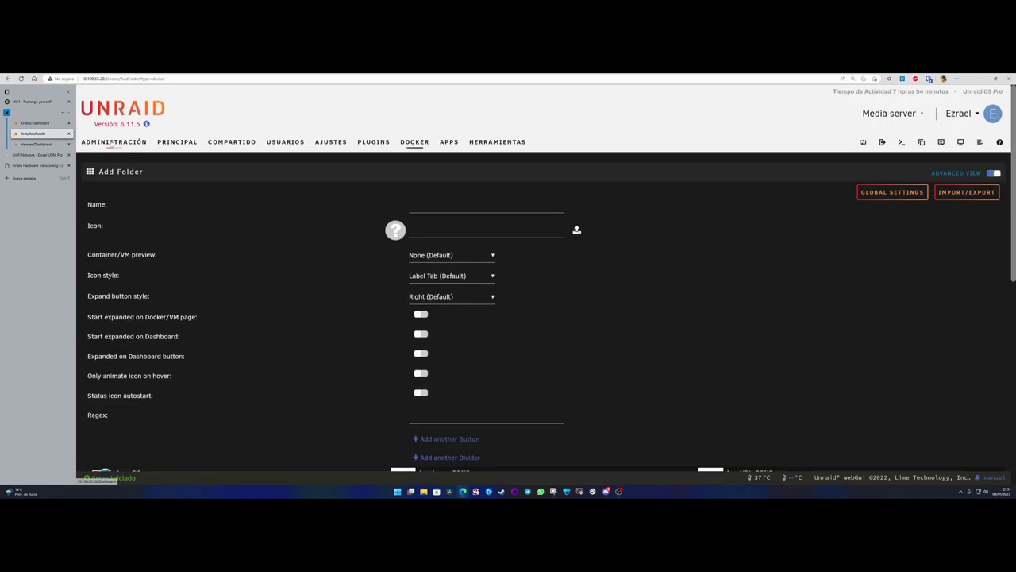
left_click(114, 141)
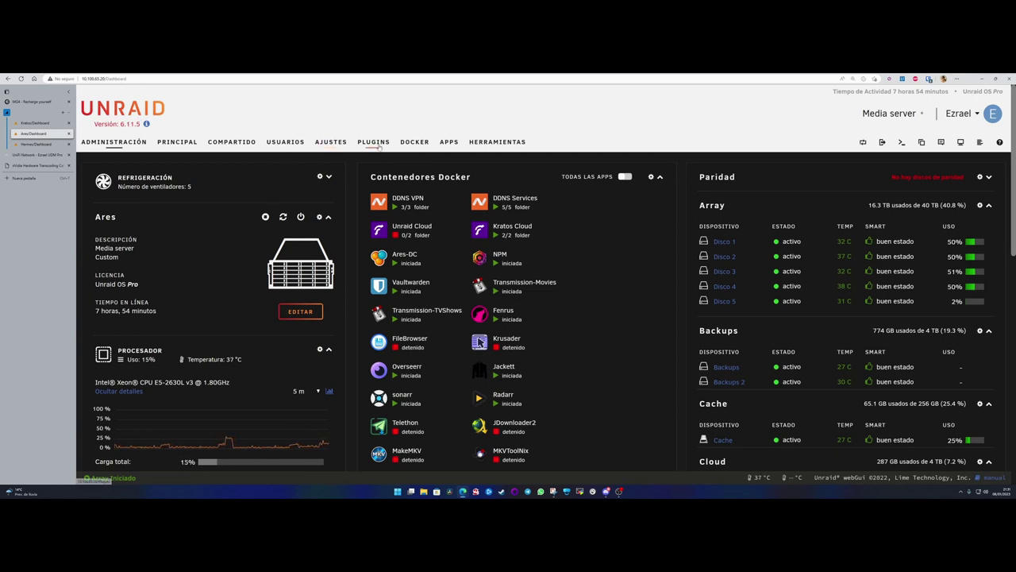
- Find Docker Folder in the installed plugins and select its version date, 2022.09.24
left_click(373, 143)
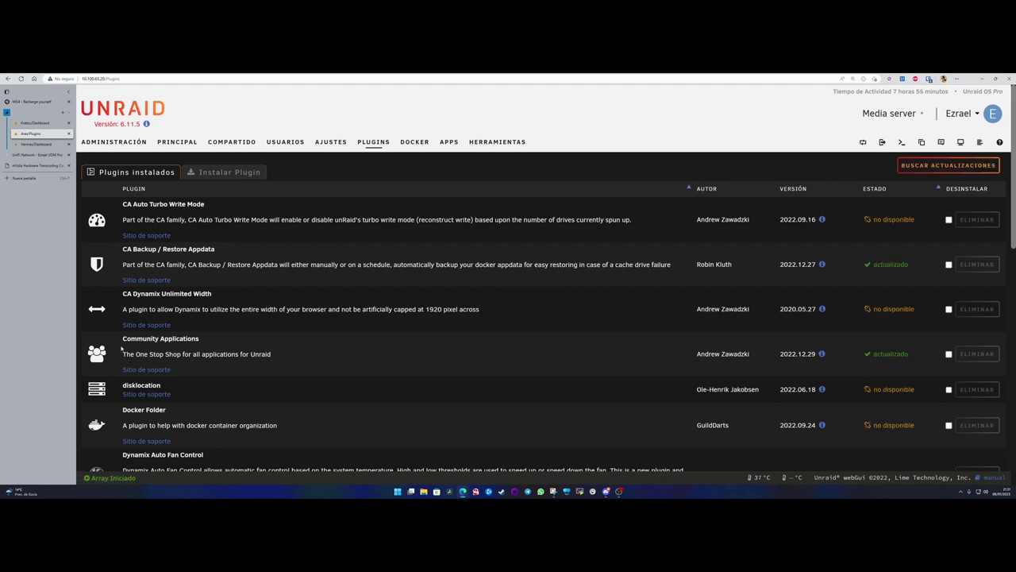
scroll(122, 347, "down", 4)
scroll(107, 194, "up", 1)
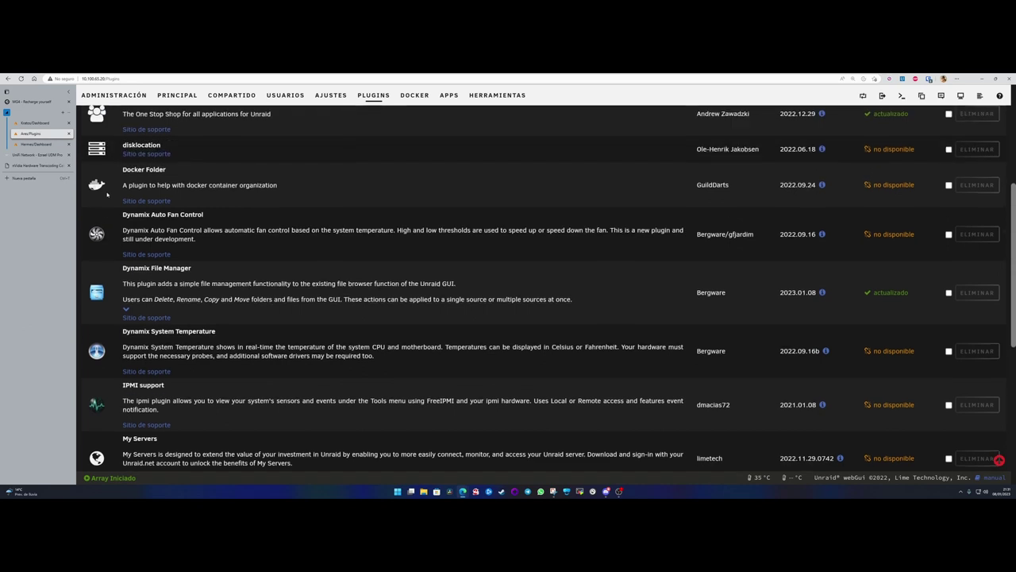
scroll(707, 238, "up", 2)
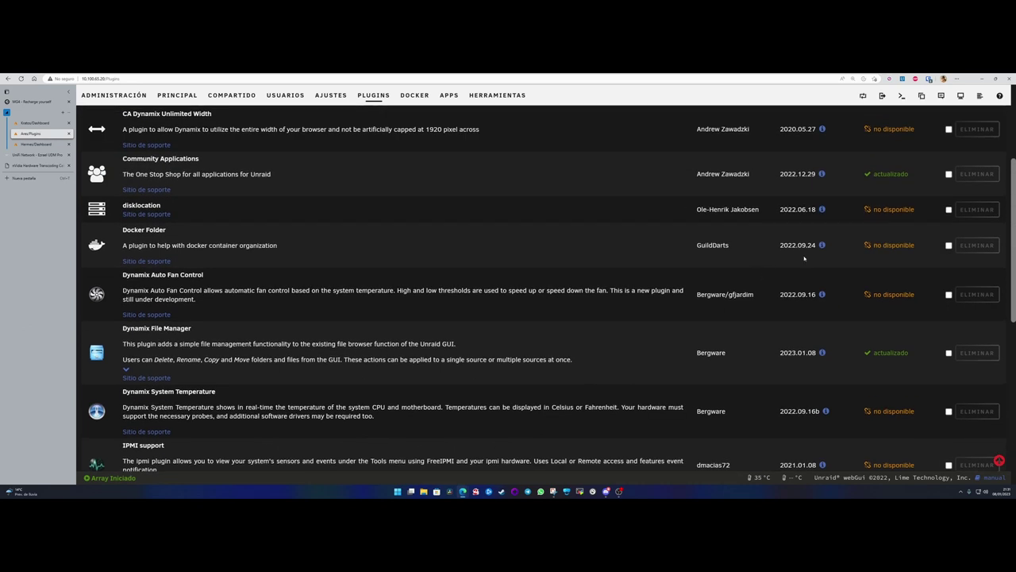
left_click_drag(799, 244, 816, 244)
left_click(816, 245)
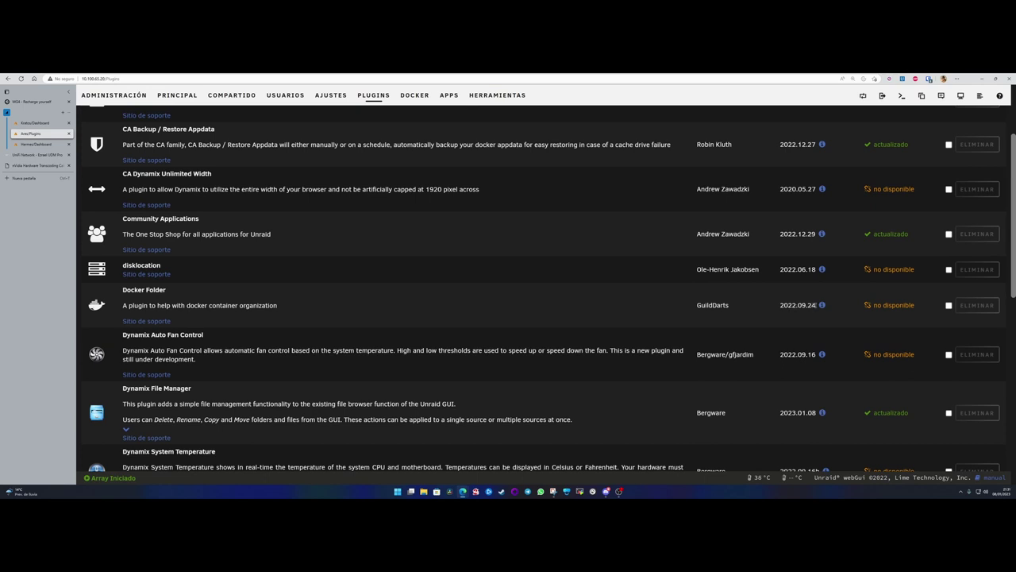
left_click_drag(815, 305, 797, 305)
mouse_move(806, 305)
left_mouse_down()
mouse_move(780, 304)
mouse_move(817, 305)
left_mouse_up()
scroll(822, 310, "up", 3)
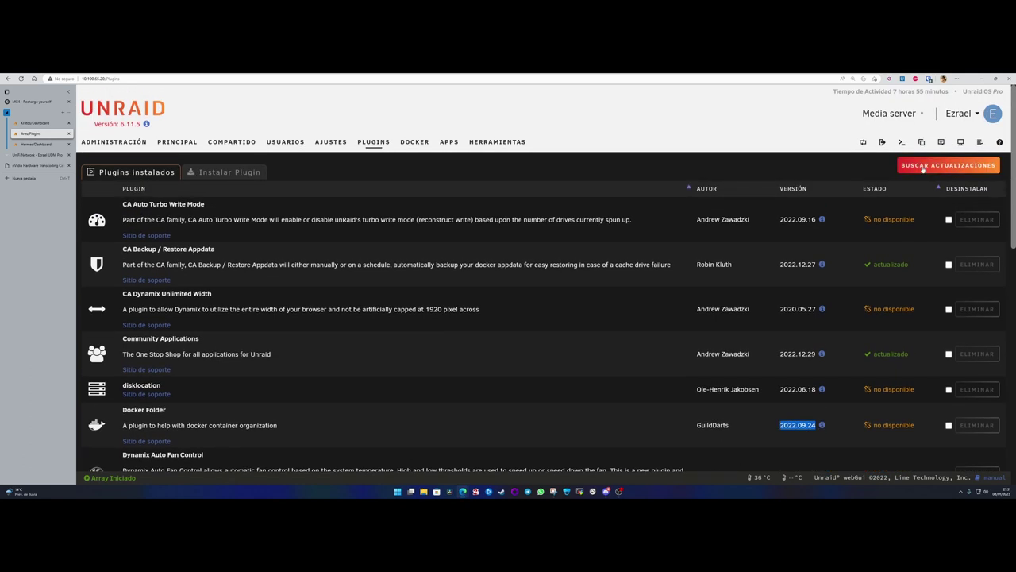
- Run BUSCAR ACTUALIZACIONES on Ares's plugins, close the log, and switch to Hermes
left_click(948, 165)
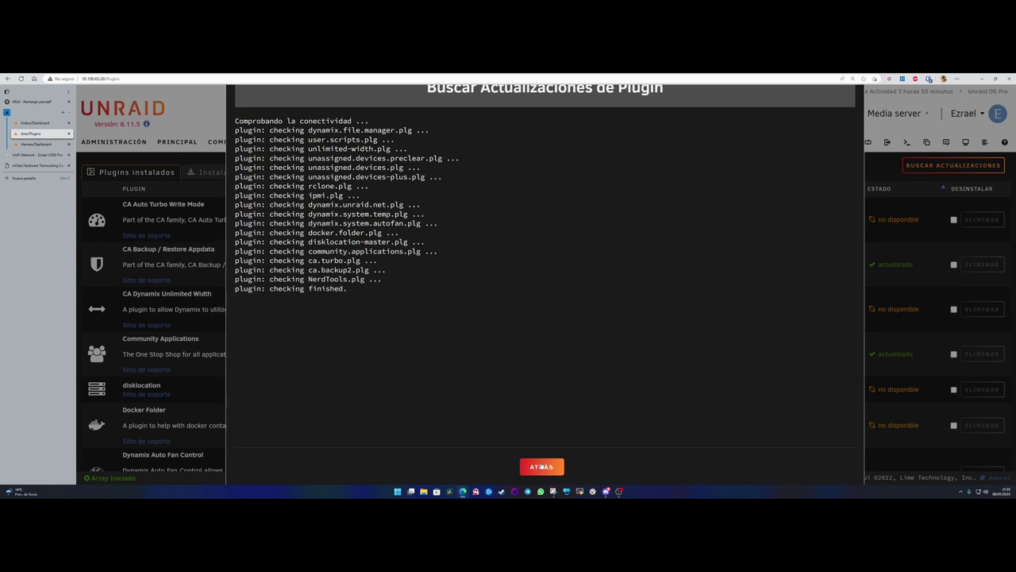
left_click(542, 467)
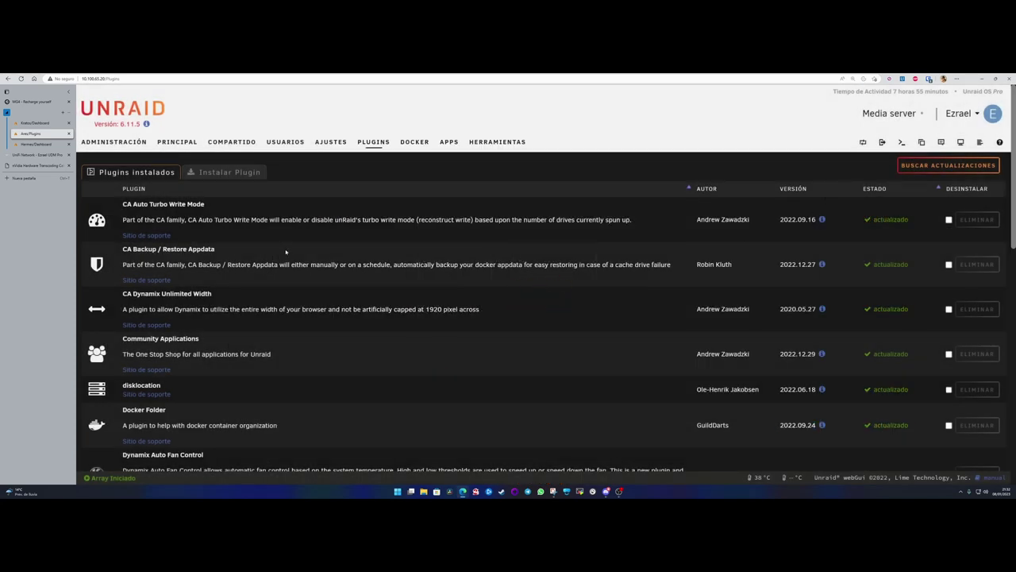
left_click(36, 144)
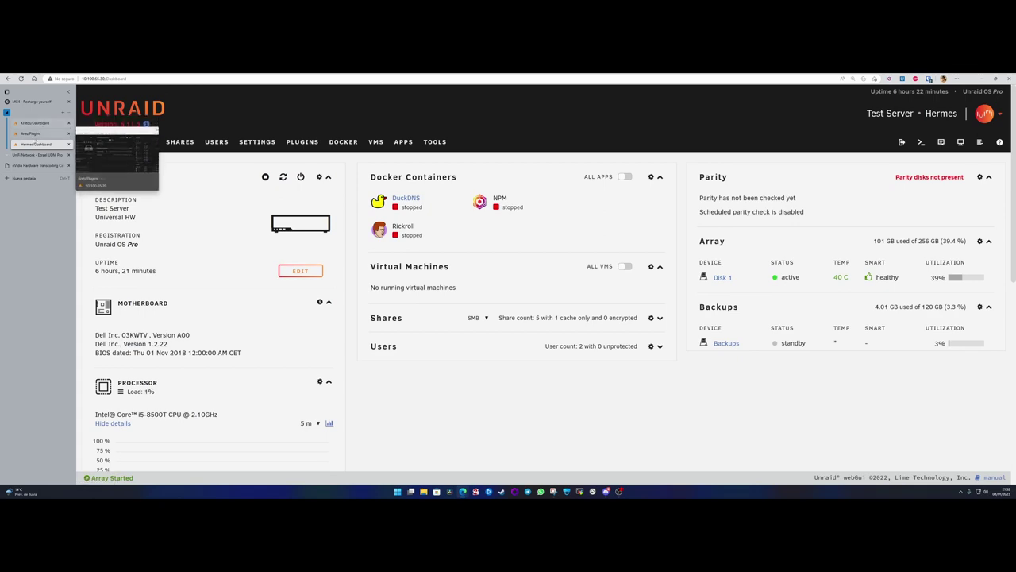
- Switch back to the Ares tab and view its dashboard
left_click(36, 134)
left_click(114, 142)
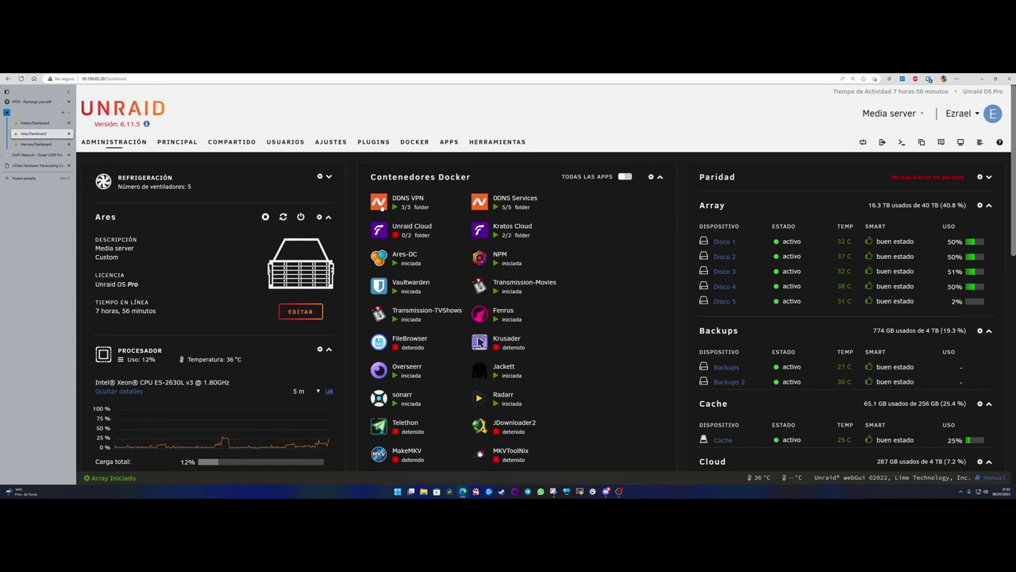
scroll(446, 327, "down", 2)
scroll(446, 327, "up", 2)
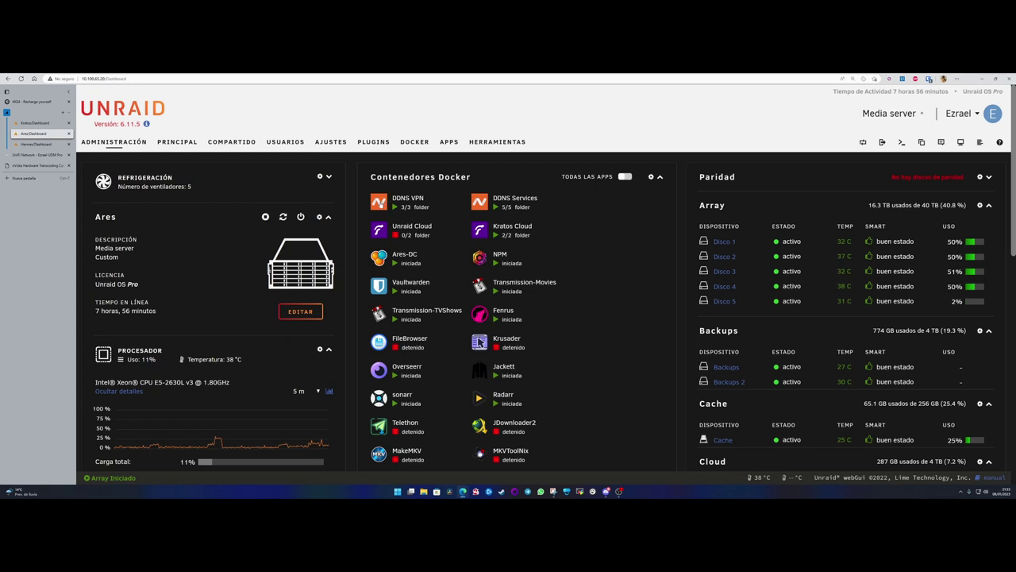
- Edit the DDNS VPN folder, expand its containers, then return to the Ares dashboard
left_click(381, 204)
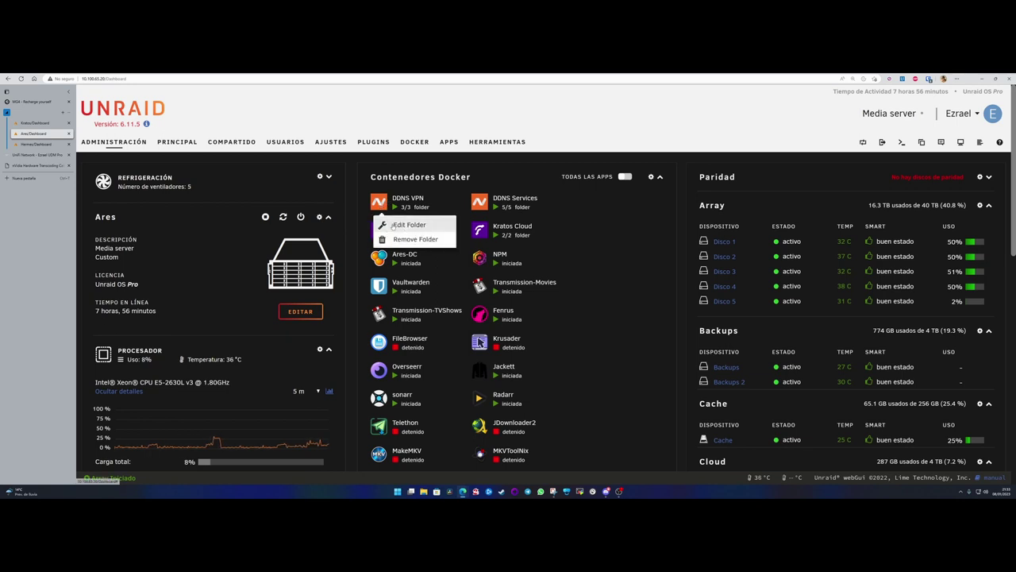
left_click(409, 225)
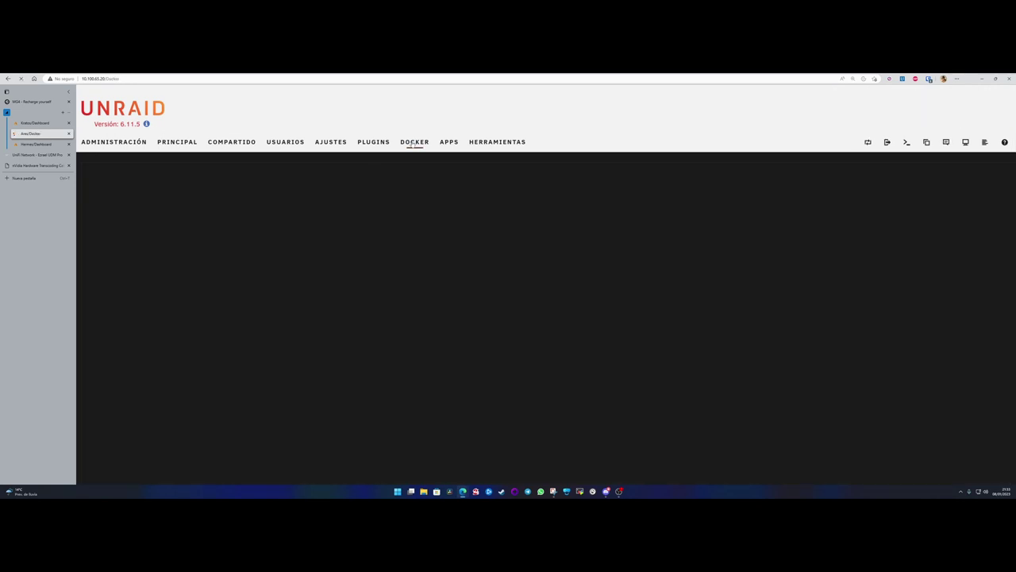
left_click(189, 215)
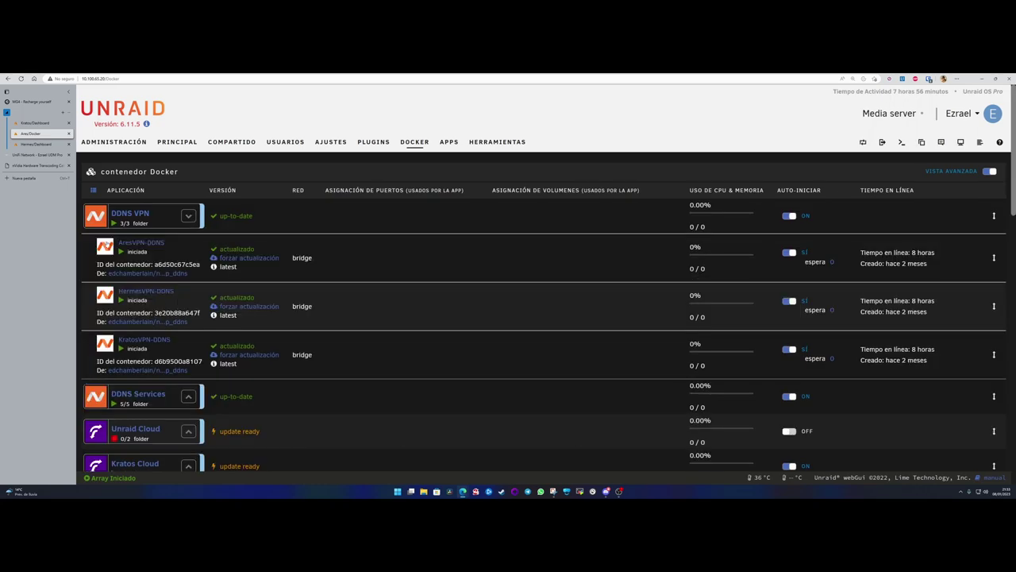
left_click(114, 141)
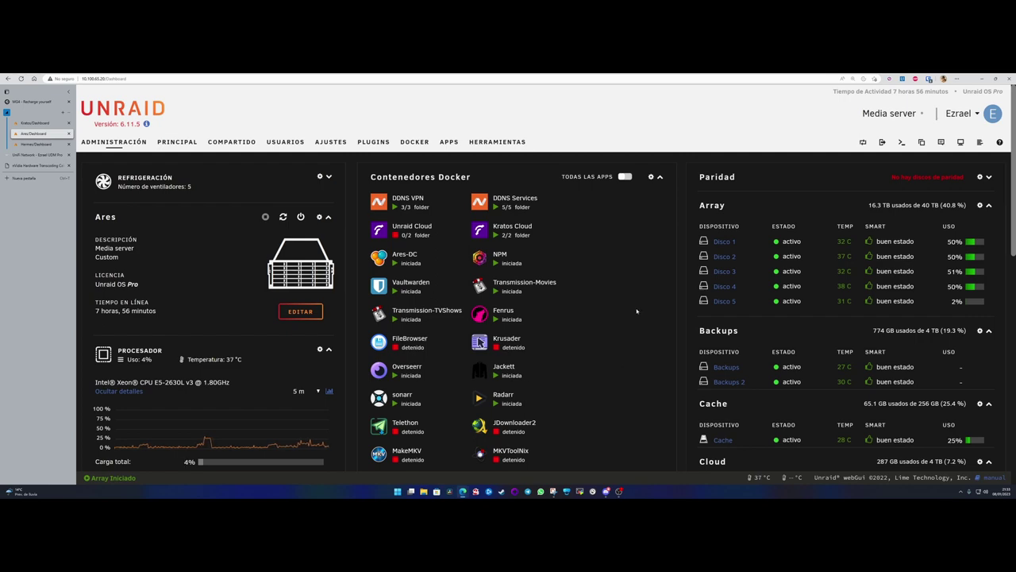
- Check the Hermes tab, return to Ares, and trigger the reboot icon in Ares's panel
scroll(636, 311, "down", 3)
scroll(589, 309, "up", 3)
left_click(39, 144)
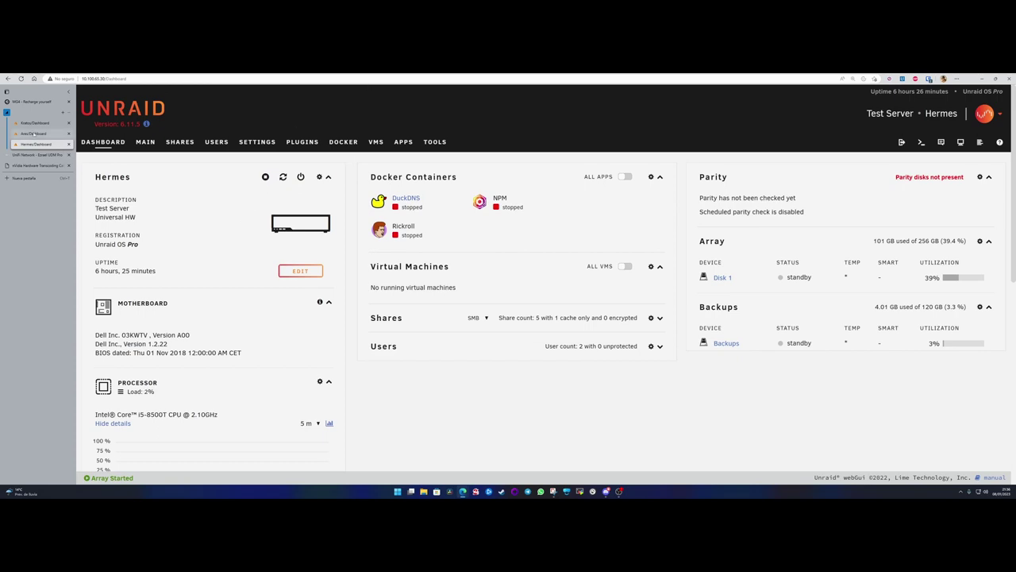
left_click(36, 133)
left_click(283, 217)
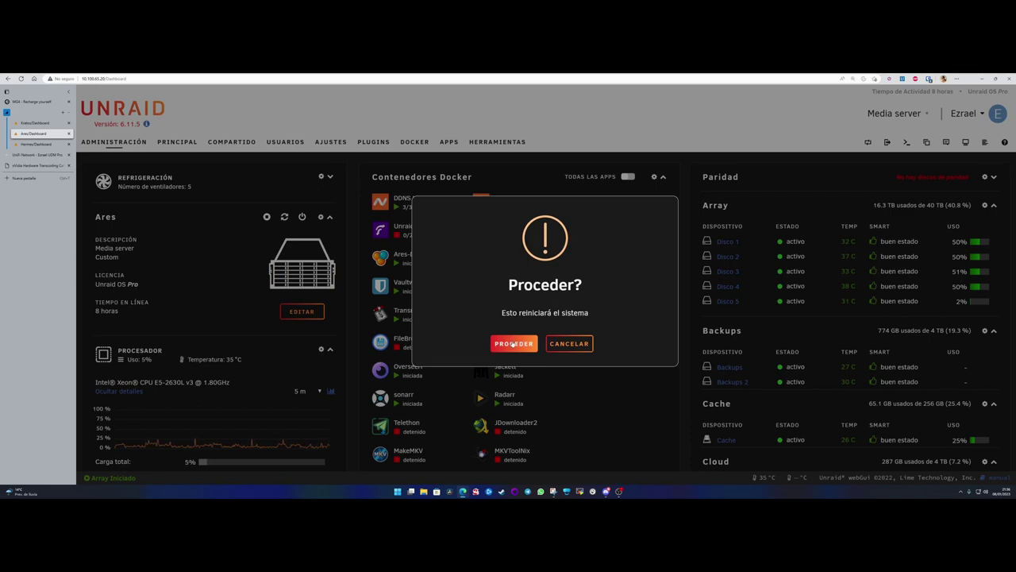
- Confirm PROCEDER to reboot Ares, glance at its restart progress, and return to Hermes
left_click(513, 344)
left_click(36, 144)
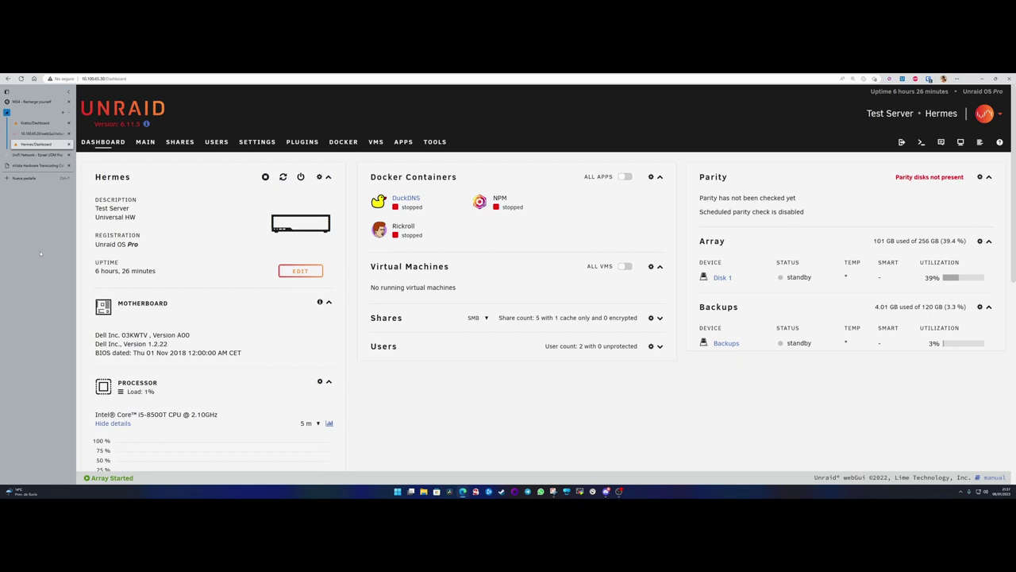
left_click(41, 133)
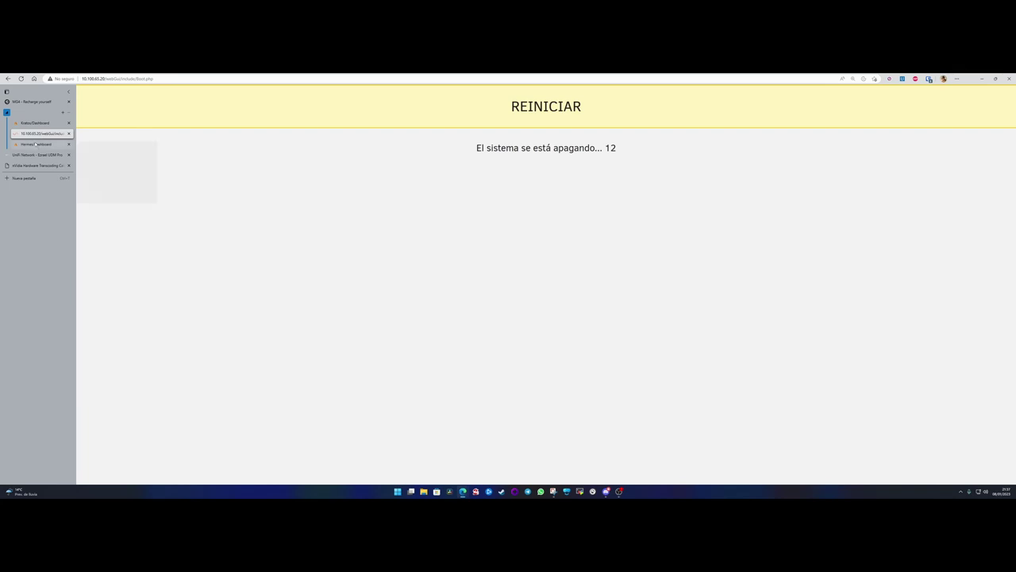
left_click(36, 145)
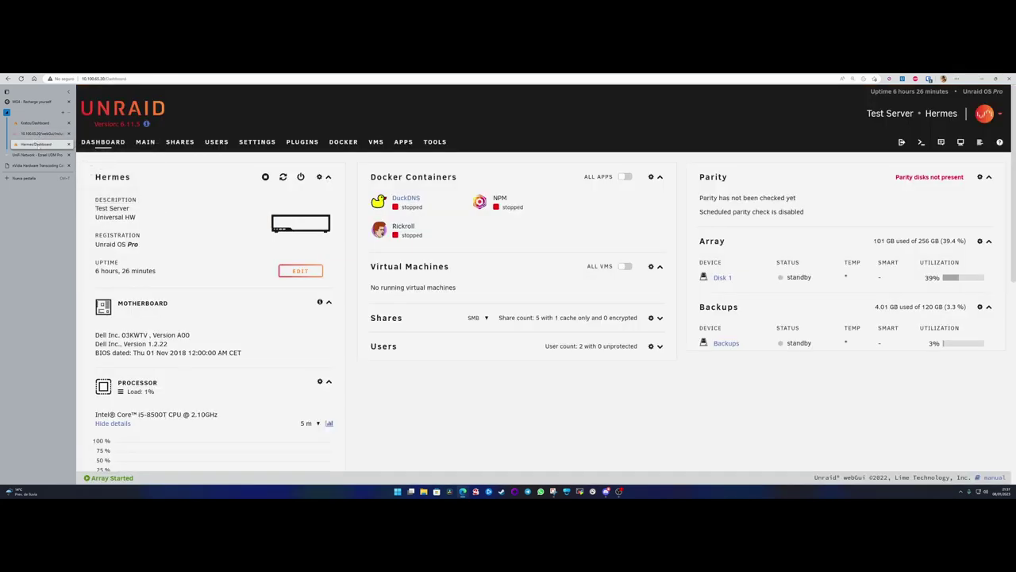
- Search Hermes's Apps for 'vaultwarden', view the app's info panel, then close it
mouse_move(38, 134)
left_click(404, 141)
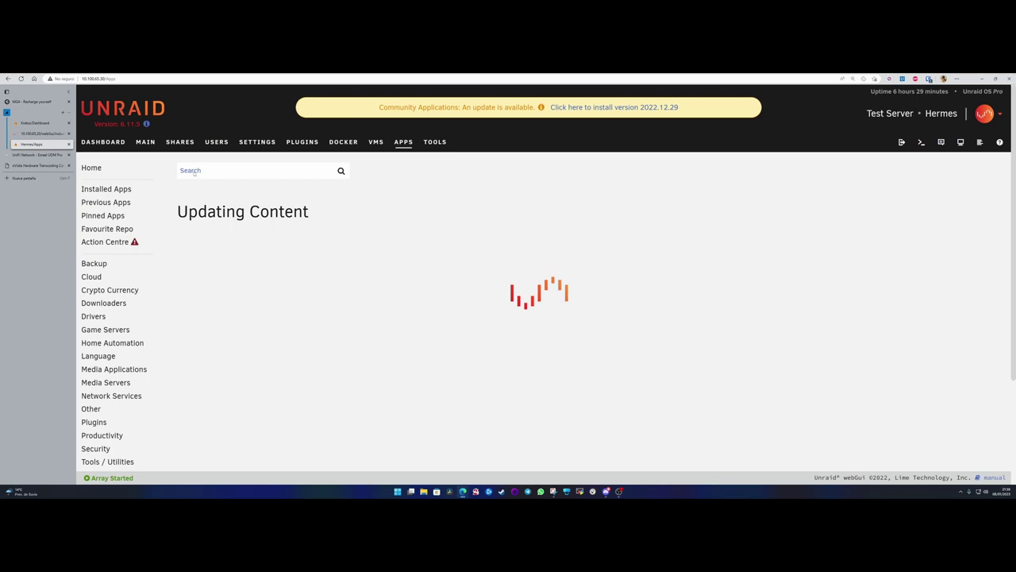
type("vaultwarde")
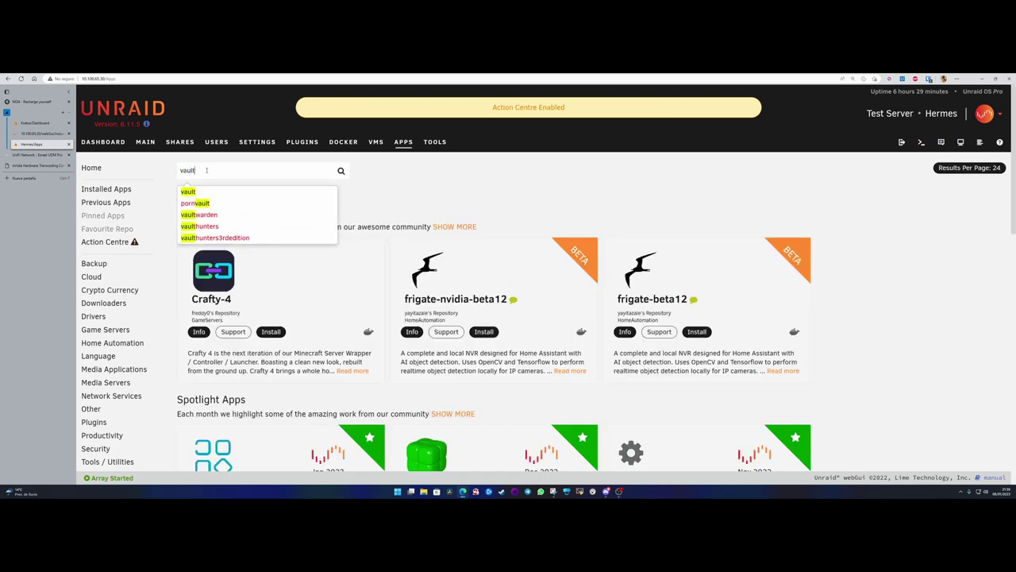
left_click(198, 191)
left_click(258, 270)
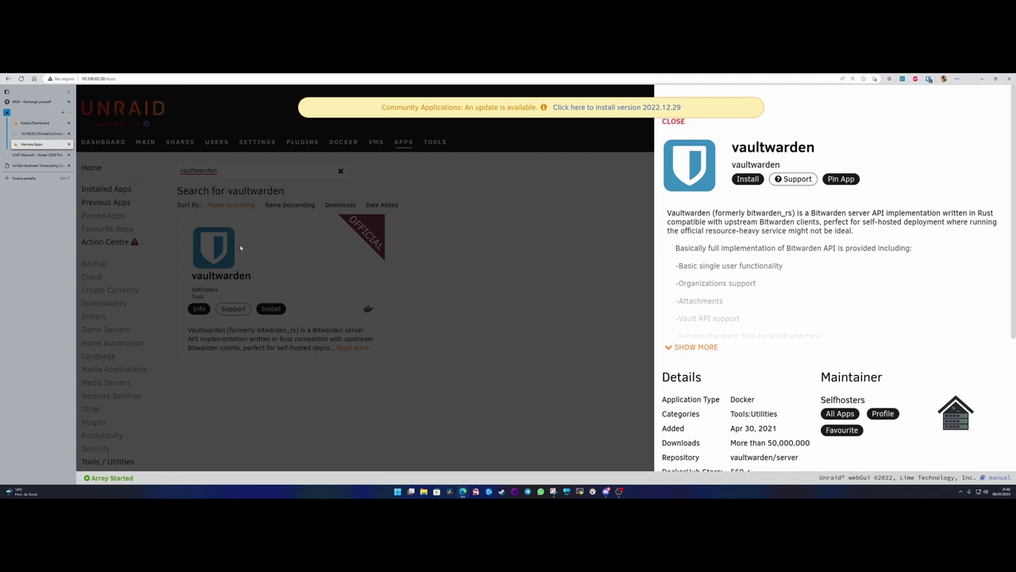
left_click(632, 249)
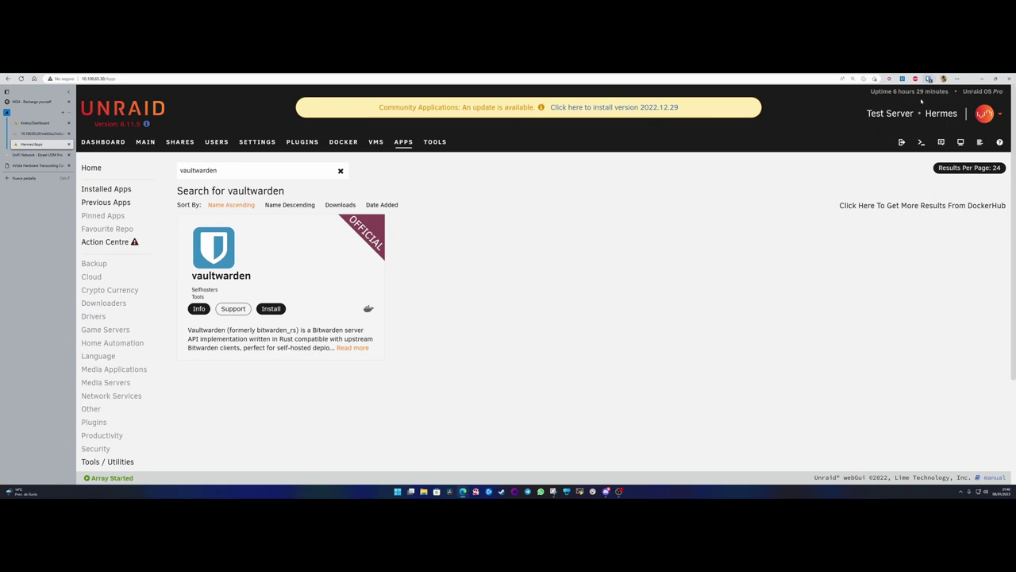
left_click(929, 78)
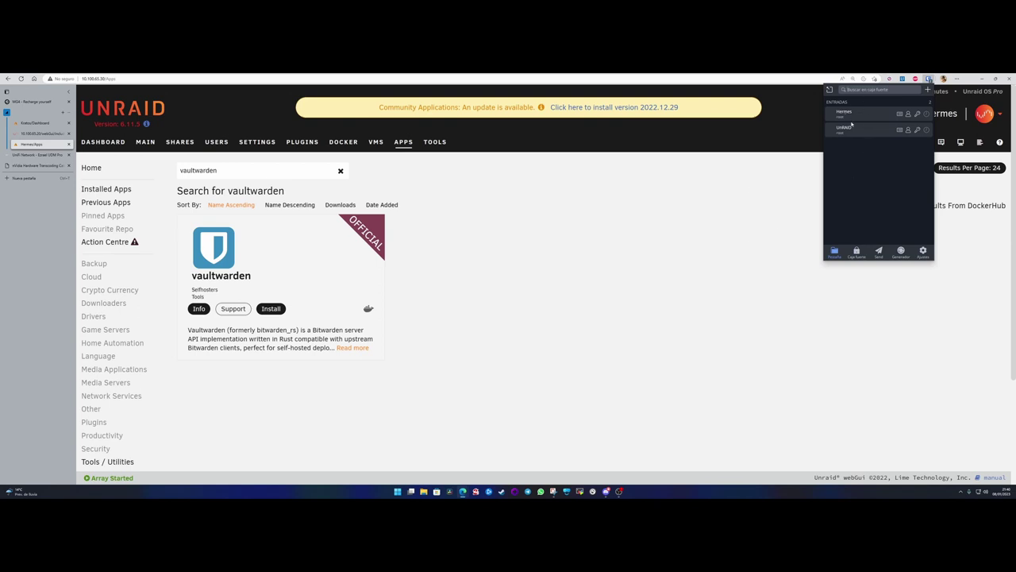
left_click(780, 219)
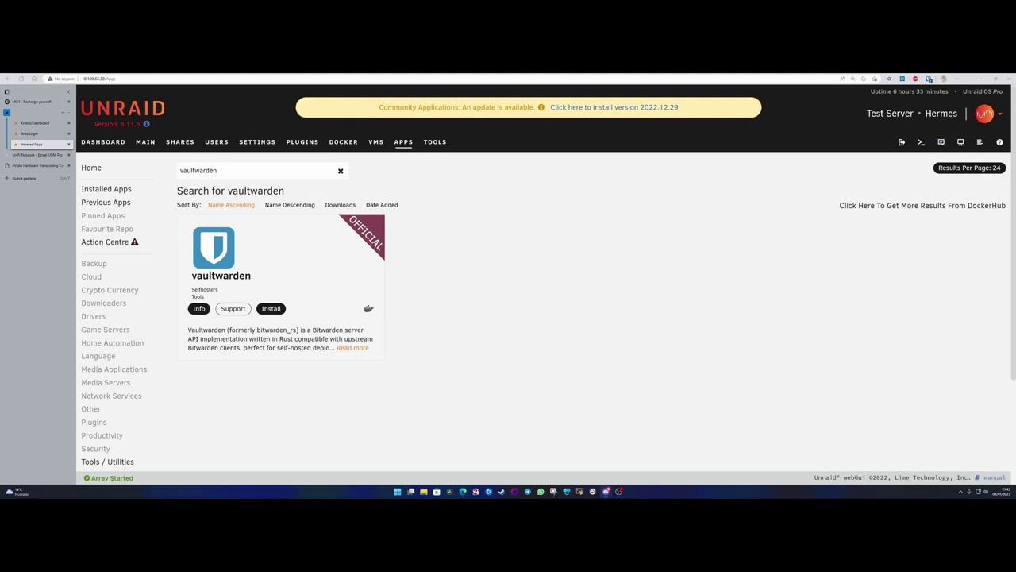
- On the Ares login page, enter the username and password by hand, then clear both fields
left_click(32, 134)
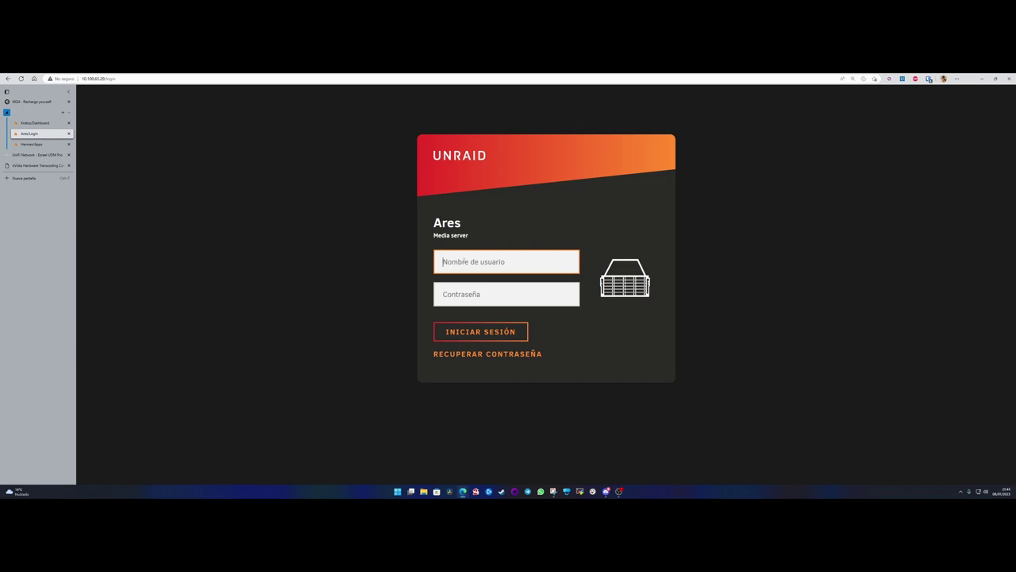
type("root")
key("Tab")
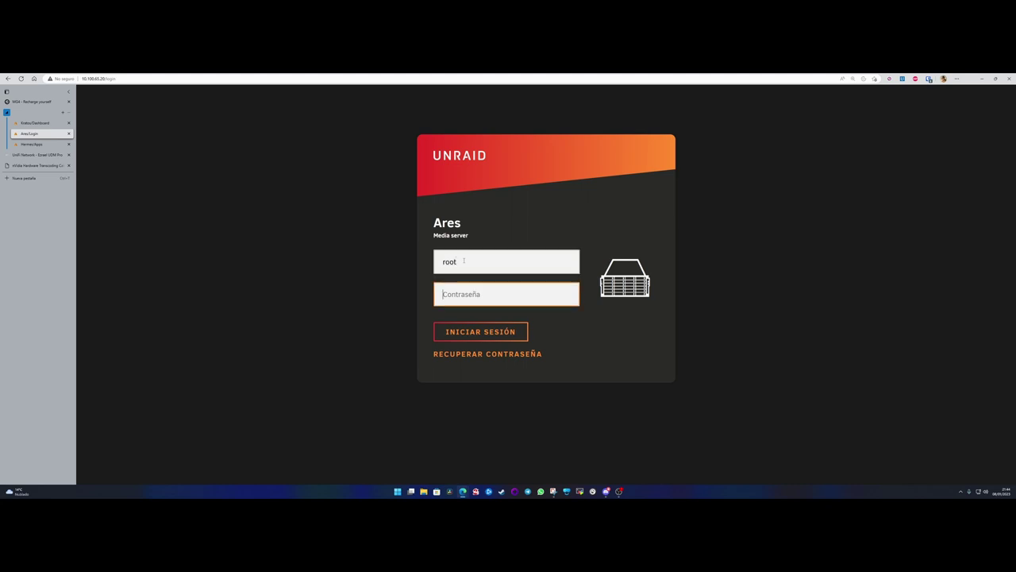
type("*************")
key("BackSpace")
key("BackSpace")
key("BackSpace")
key("BackSpace")
key("BackSpace")
key("BackSpace")
key("BackSpace")
key("BackSpace")
key("BackSpace")
key("BackSpace")
key("BackSpace")
key("BackSpace")
key("BackSpace")
left_click(481, 252)
key("ctrl+a")
key("BackSpace")
- Autofill the saved UnRaid login from Bitwarden and sign in to Ares with Iniciar sesión
left_click(929, 78)
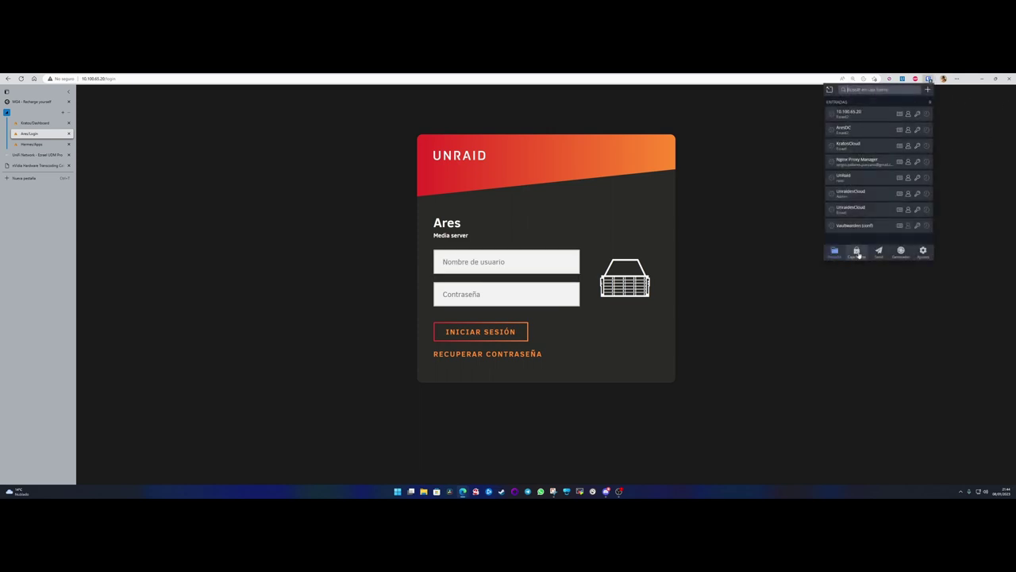
left_click(858, 179)
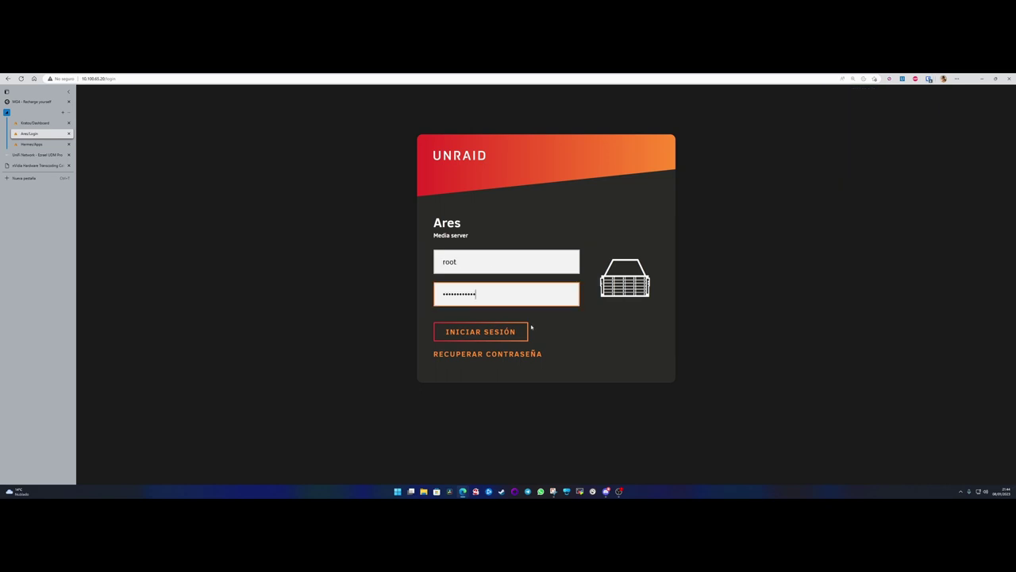
left_click(516, 331)
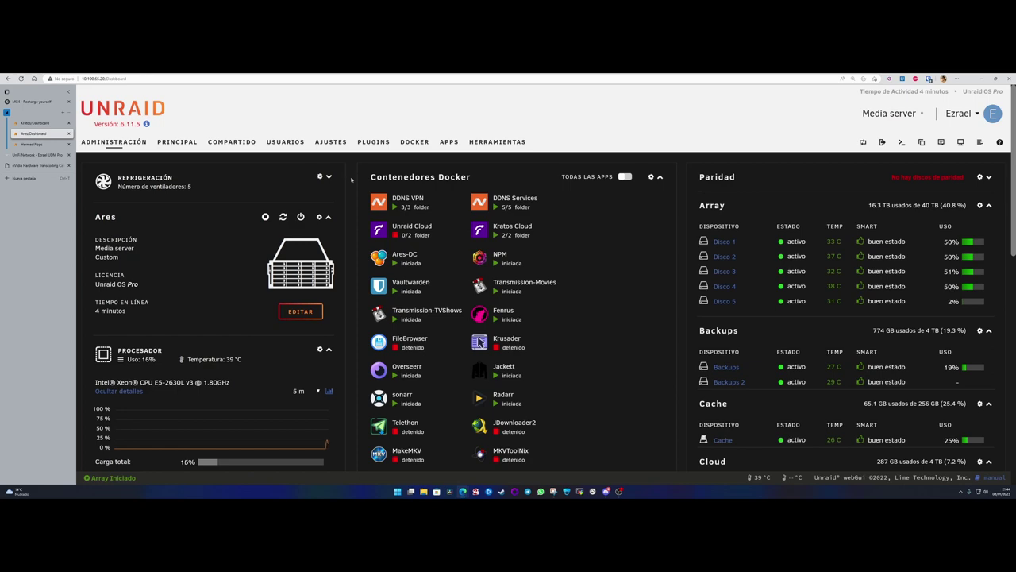
- Switch to the Hermes test server's tab and show its DASHBOARD page
scroll(352, 180, "down", 3)
scroll(238, 190, "up", 3)
left_click(32, 144)
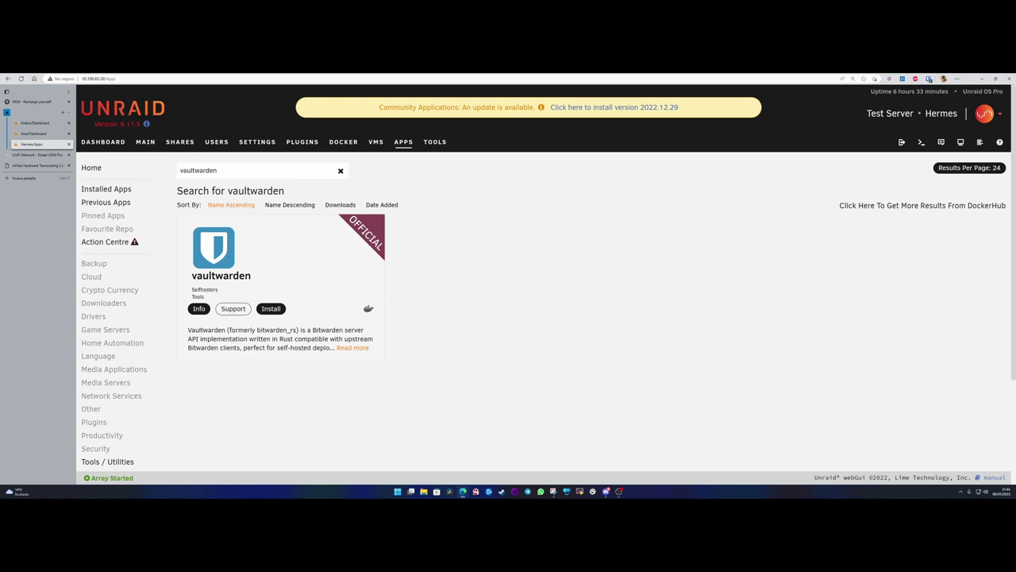
left_click(111, 143)
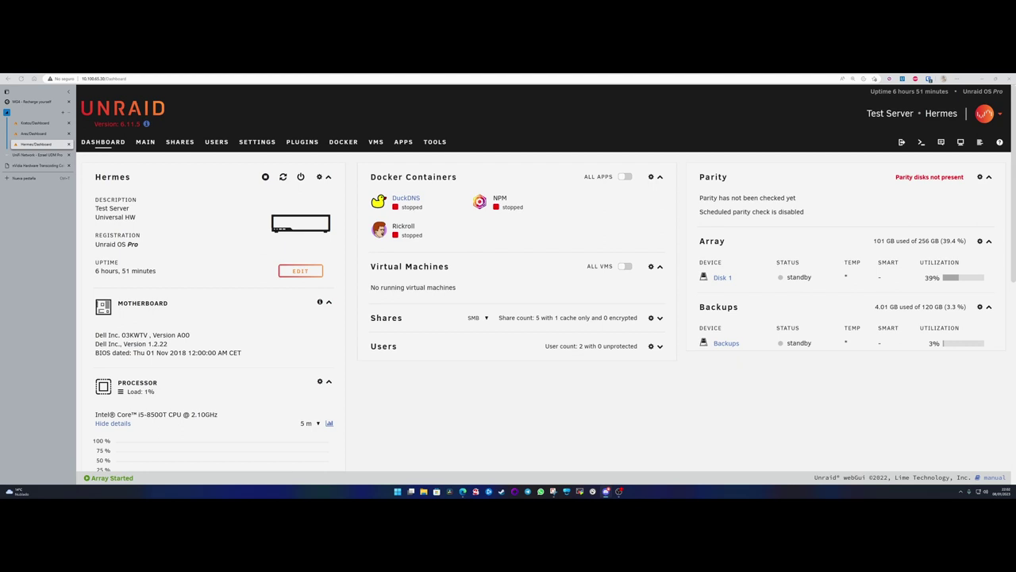
left_click(108, 143)
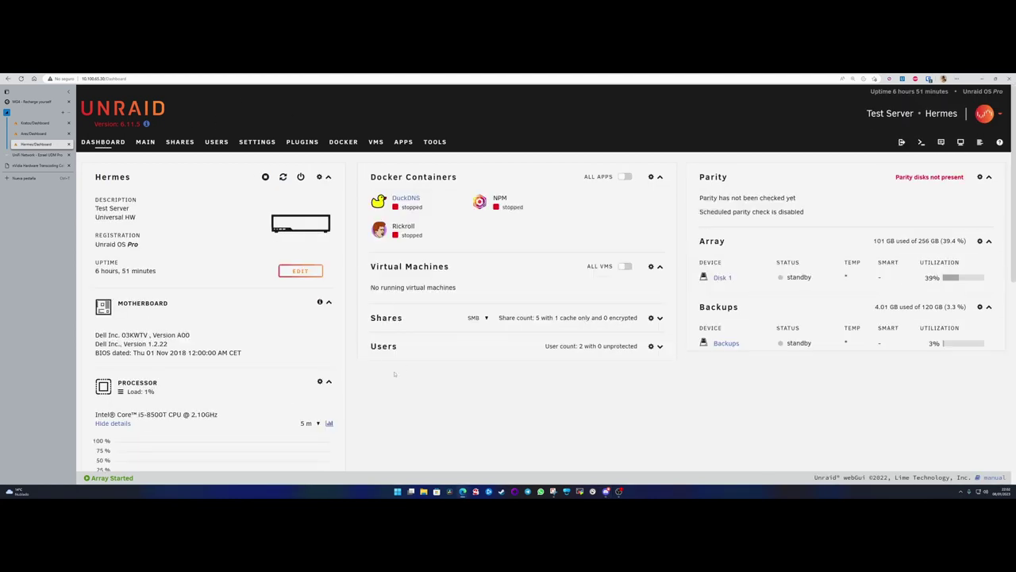